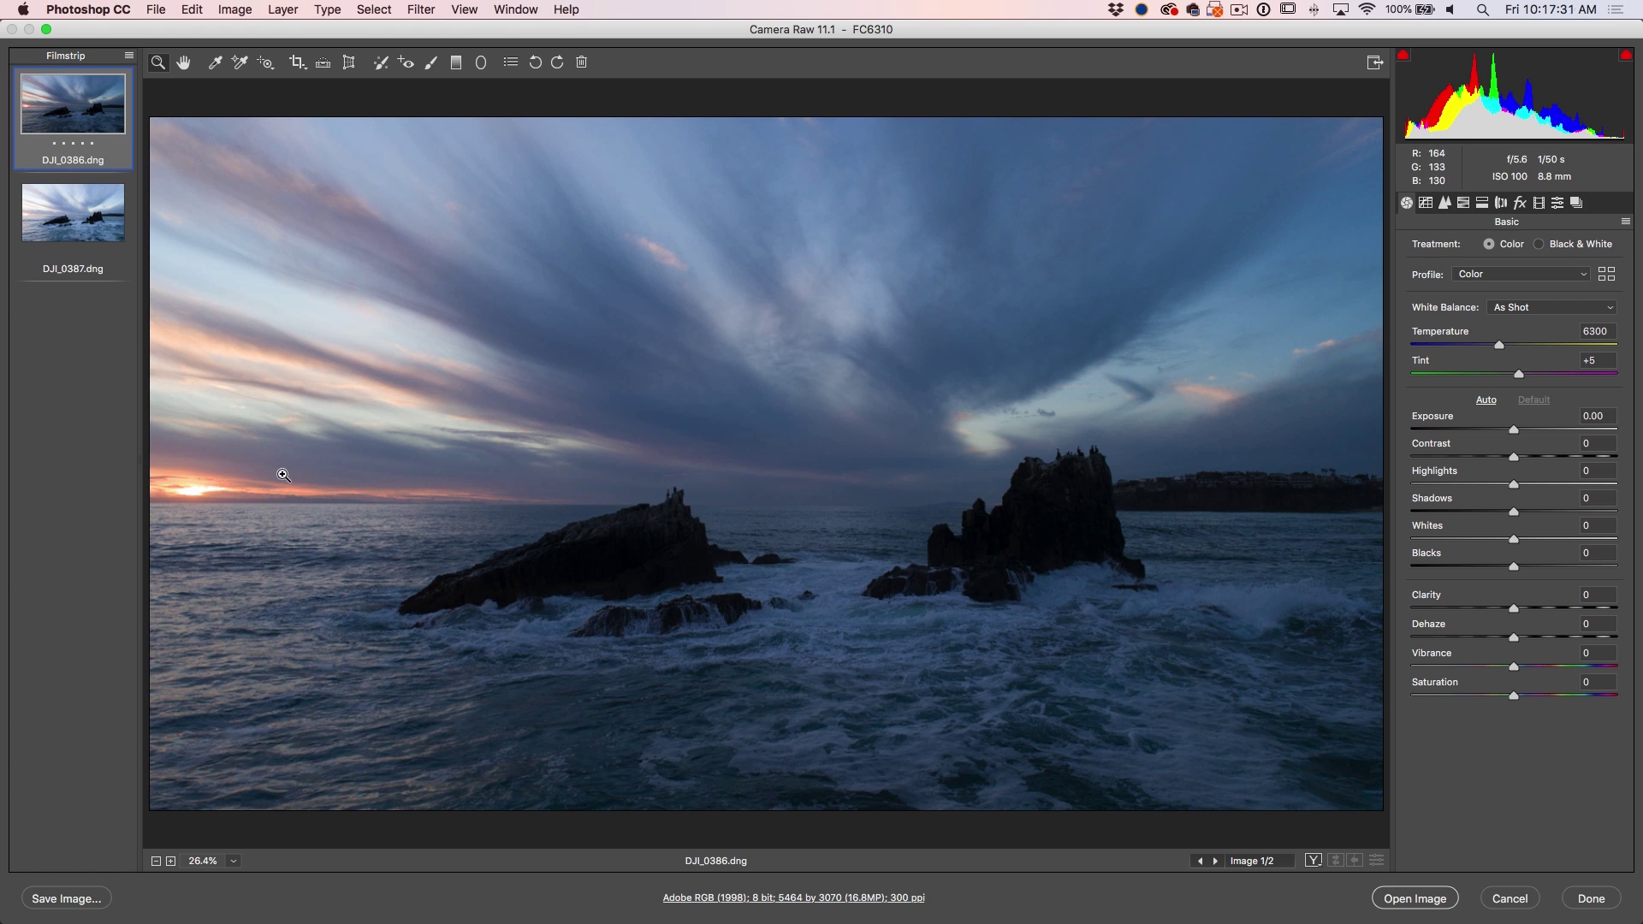
# Select both DJI_0386.dng and DJI_0387.dng and set their white balance temperature to 8400
pyautogui.click(68, 218)
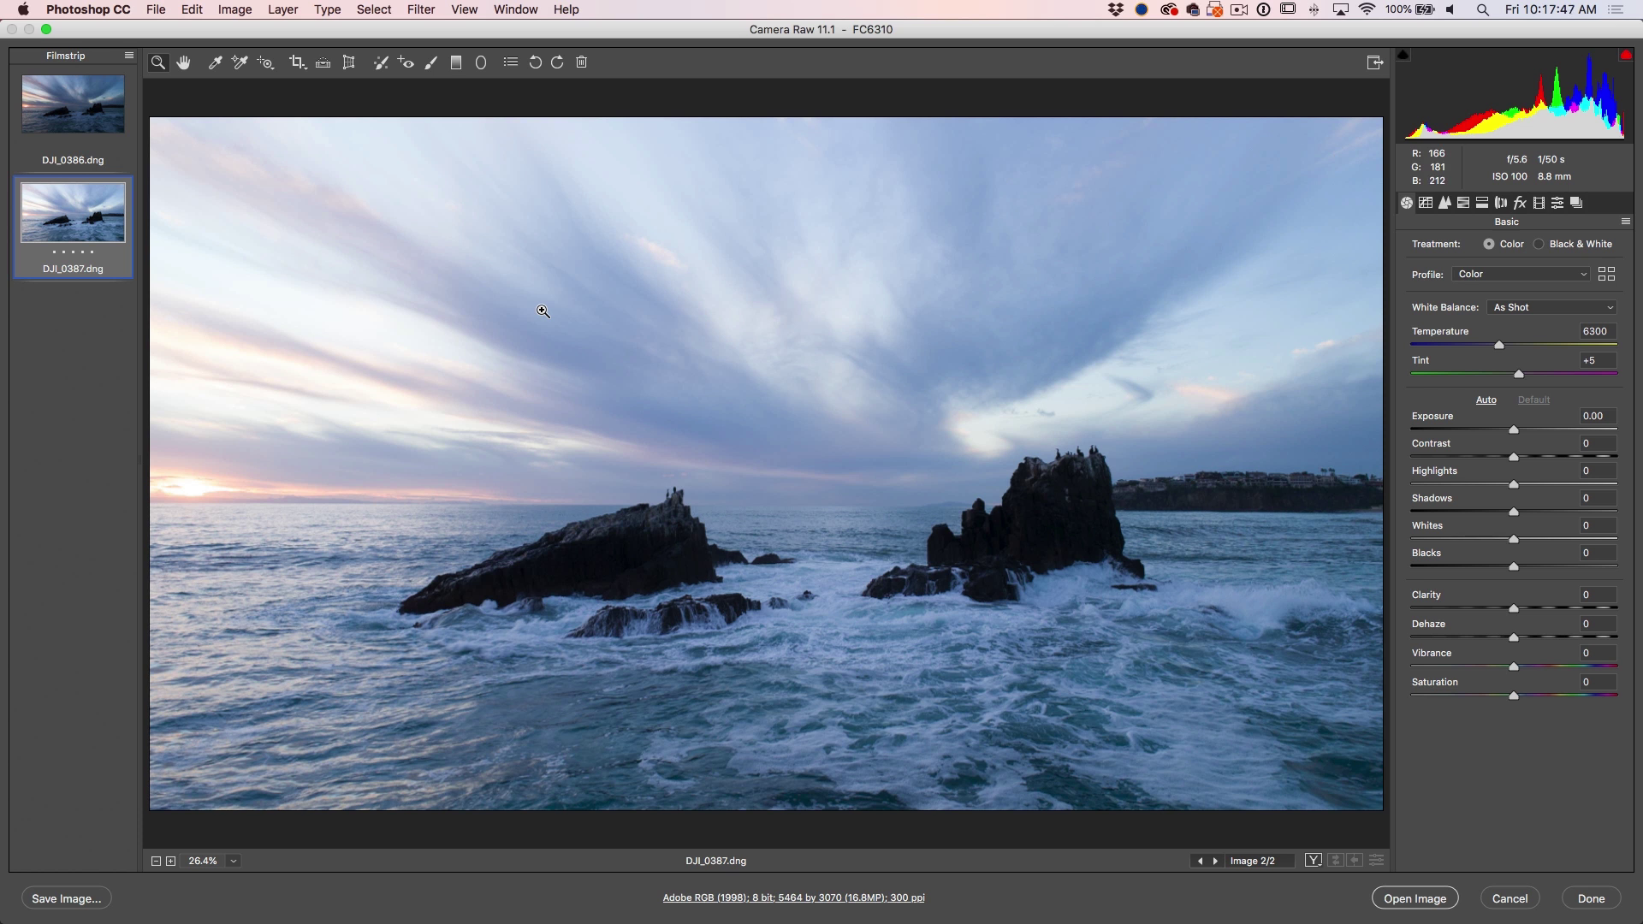
pyautogui.keyDown('shift'); pyautogui.click(67, 94); pyautogui.keyUp('shift')
pyautogui.click(66, 94)
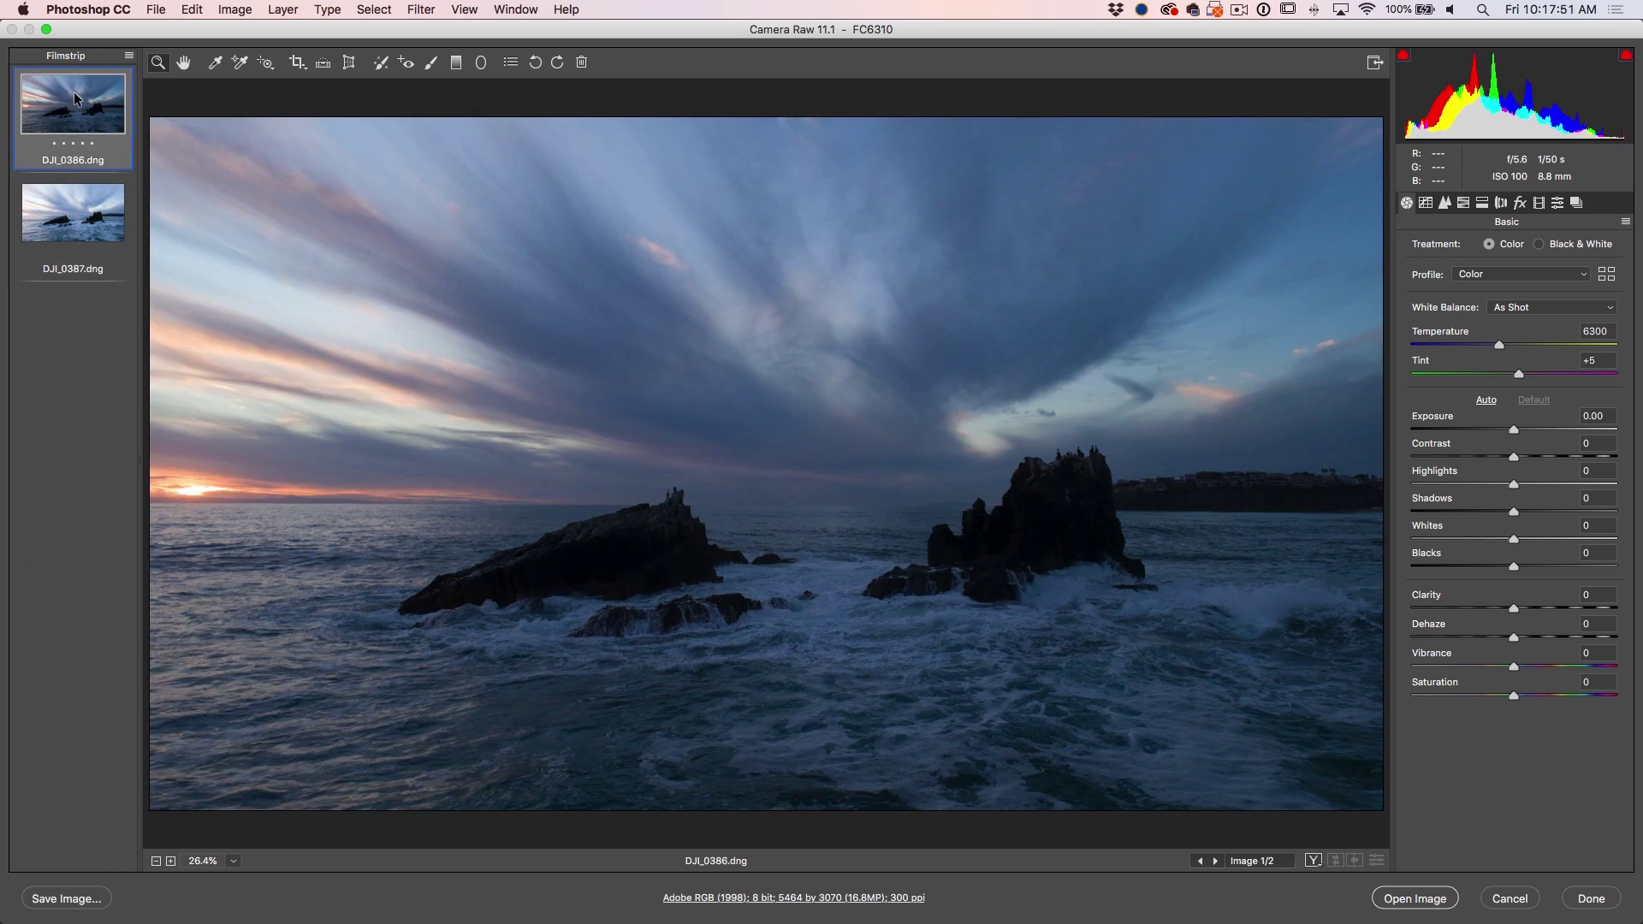
pyautogui.keyDown('shift'); pyautogui.click(72, 216); pyautogui.keyUp('shift')
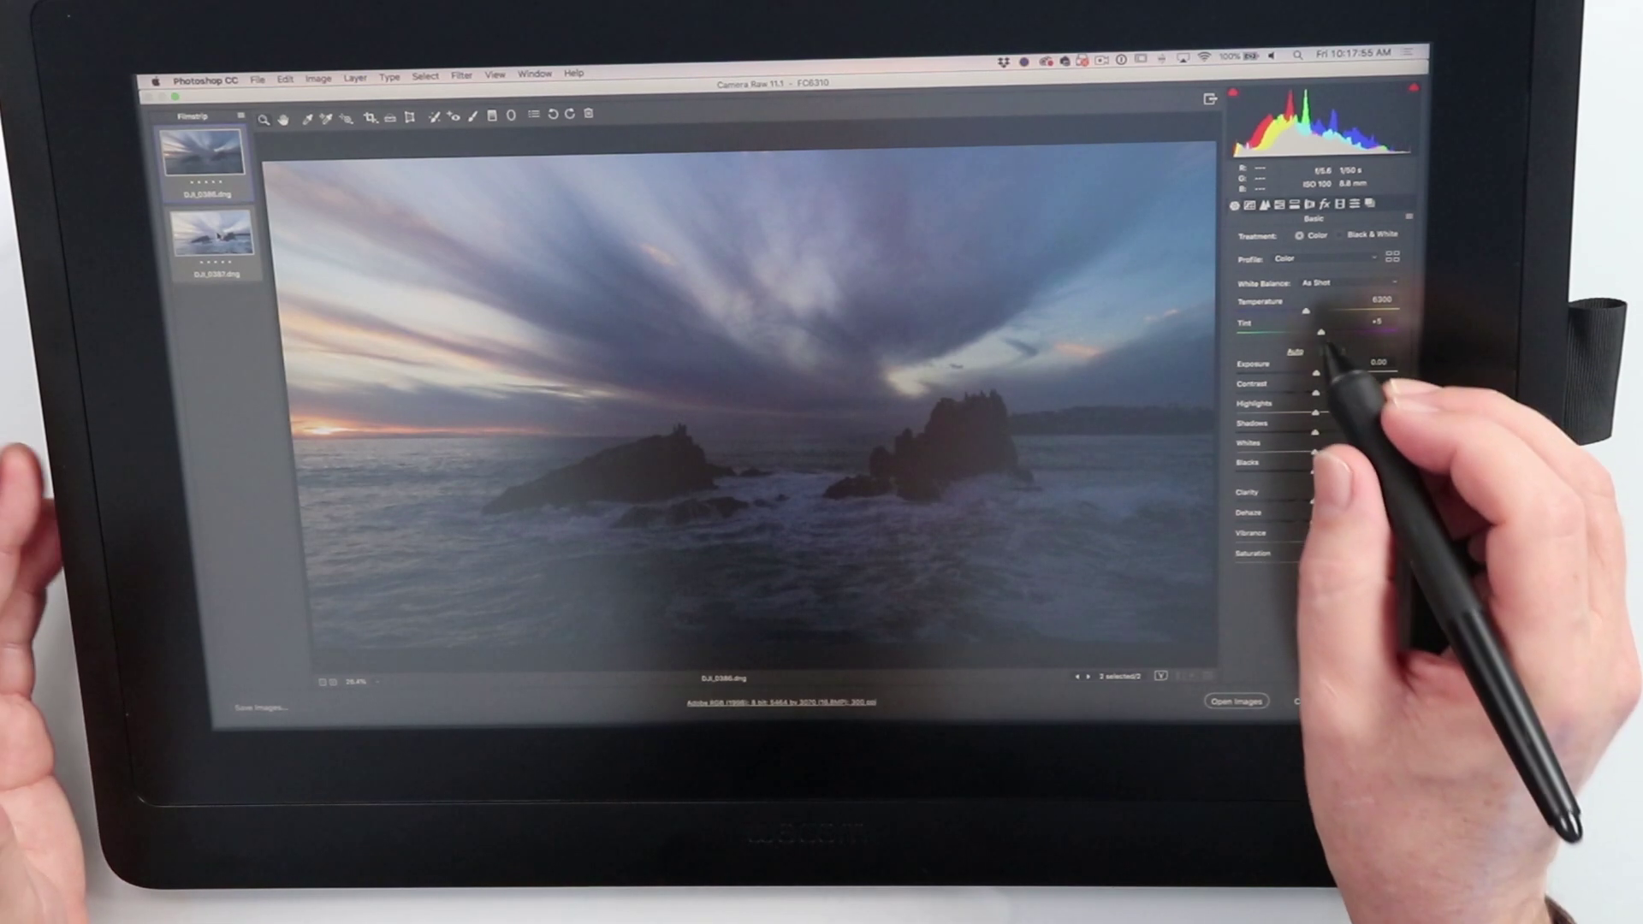
pyautogui.moveTo(1305, 312); pyautogui.dragTo(1339, 311)
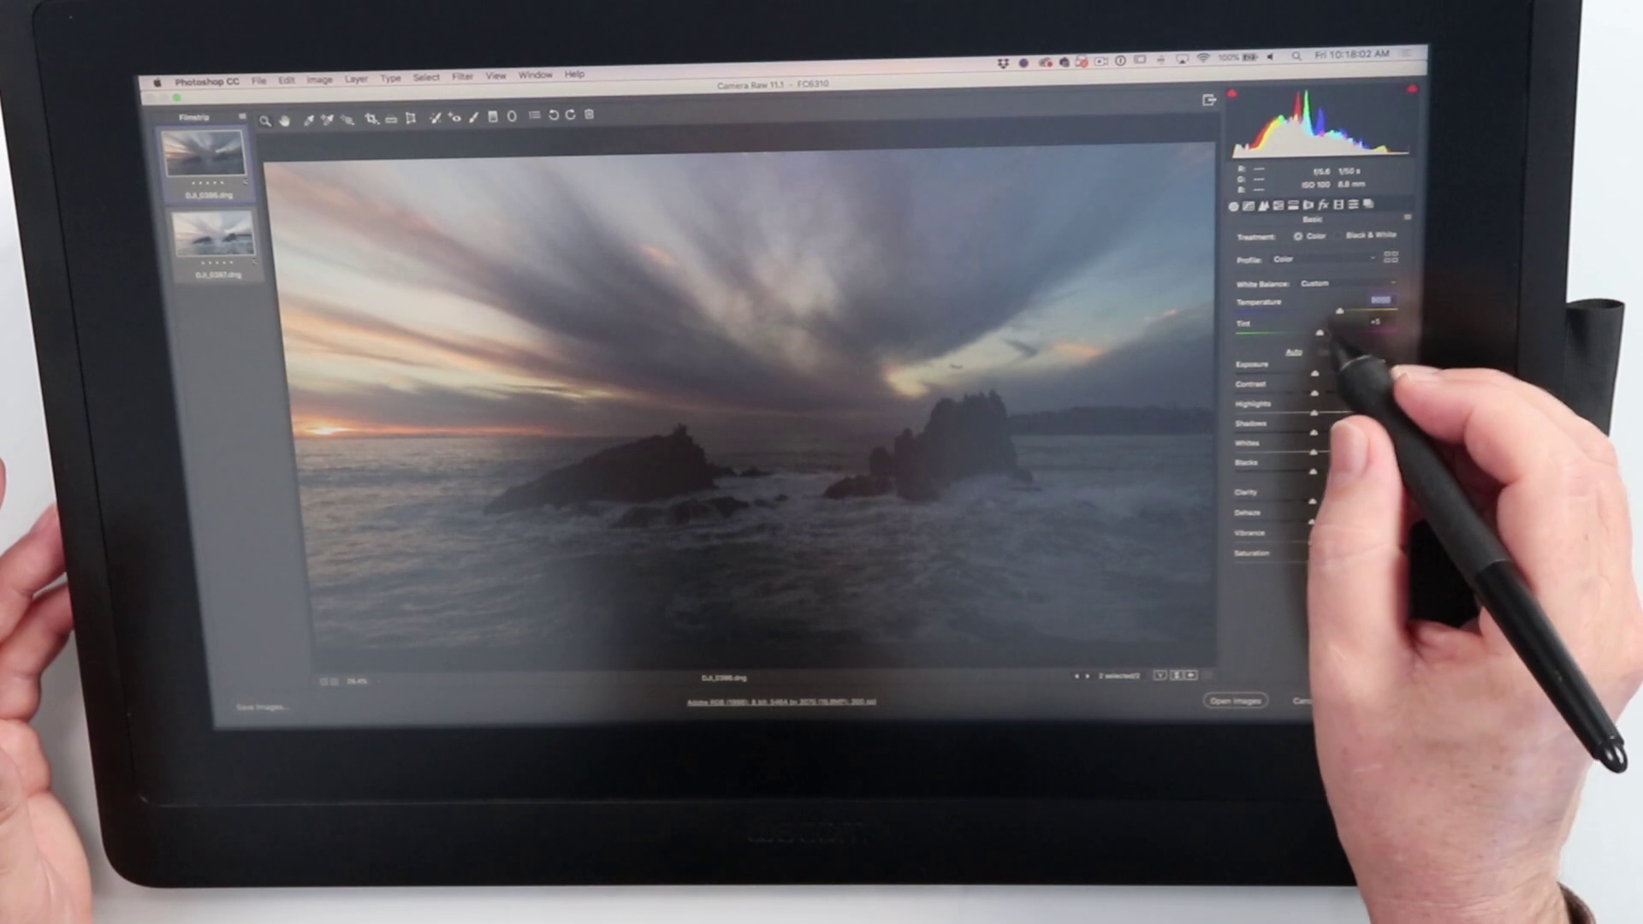
pyautogui.moveTo(1339, 310); pyautogui.dragTo(1274, 312)
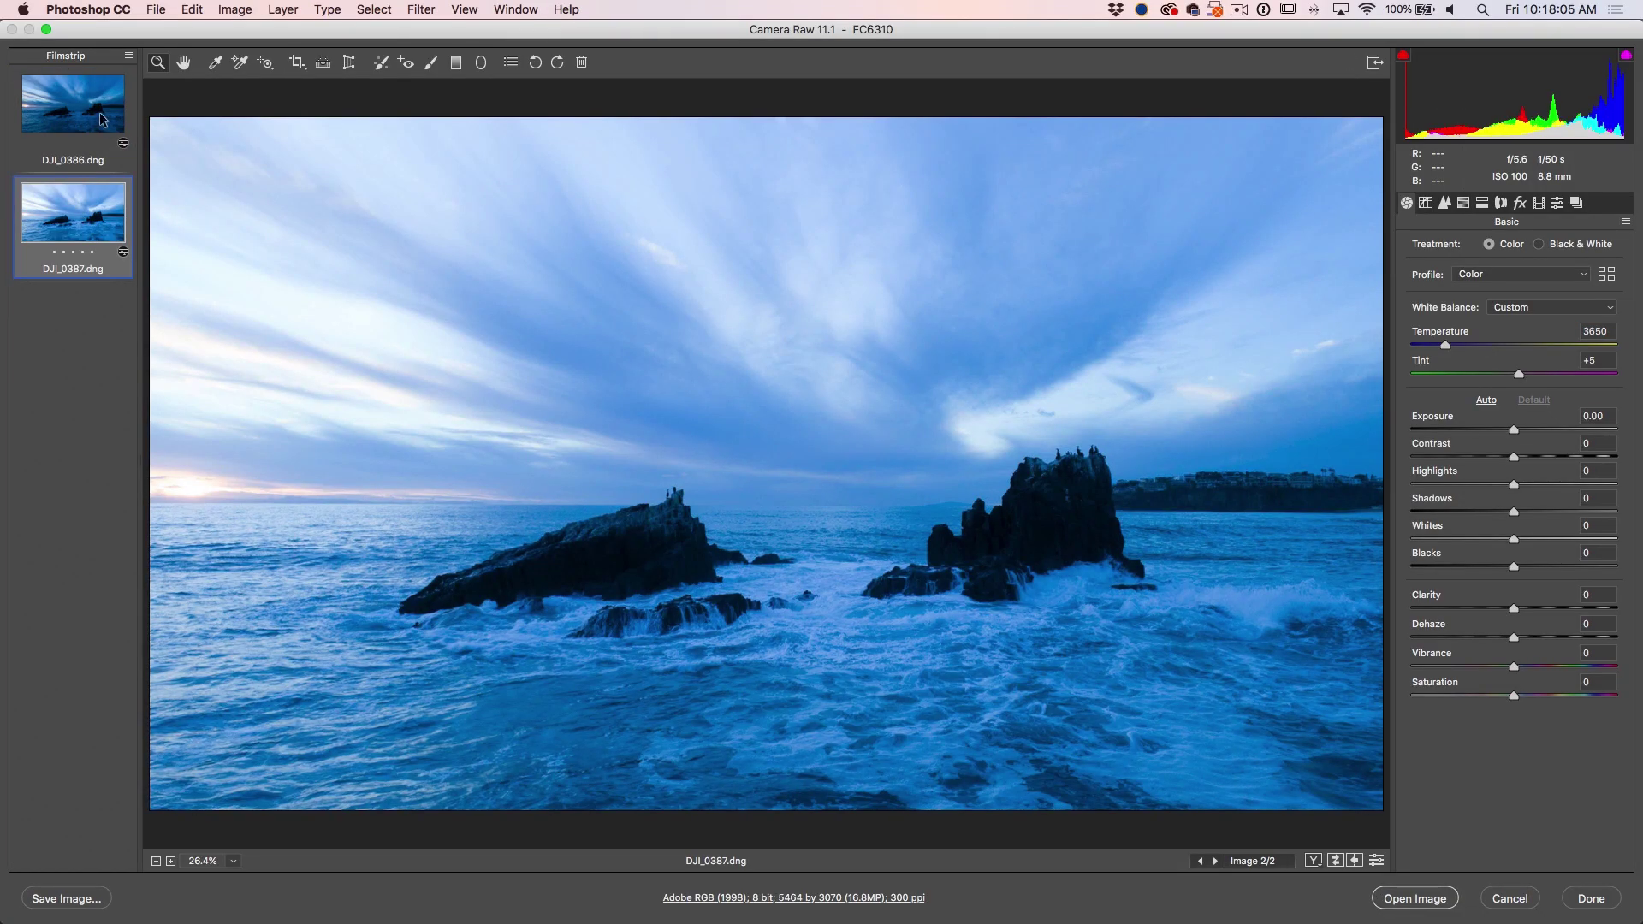
pyautogui.click(79, 107)
pyautogui.keyDown('shift'); pyautogui.click(64, 211); pyautogui.keyUp('shift')
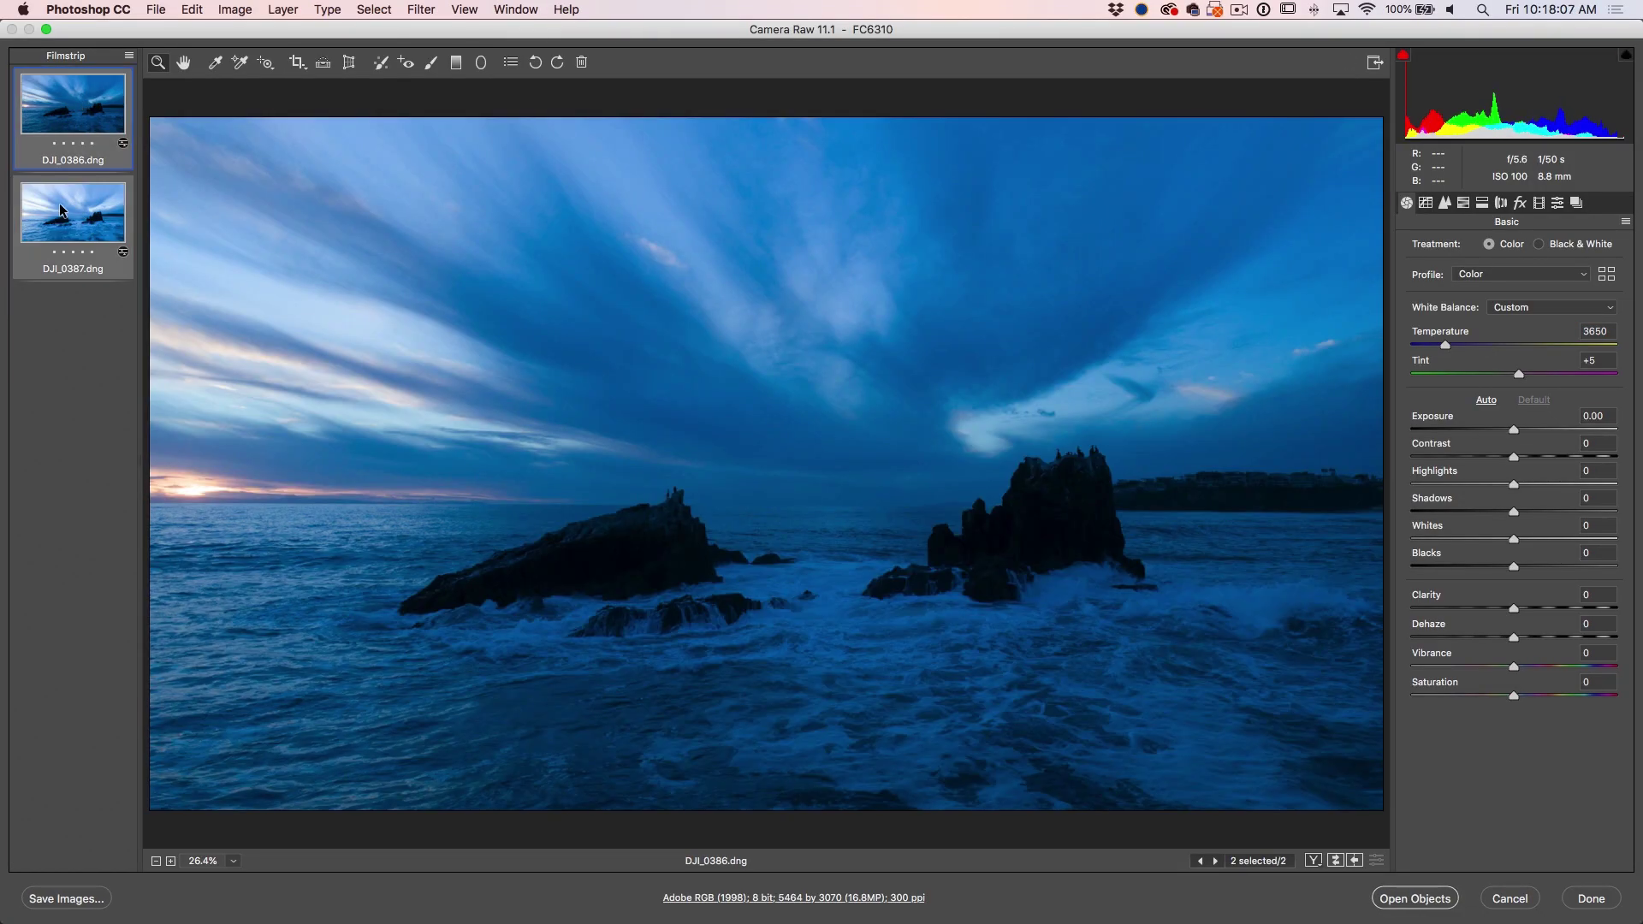
pyautogui.moveTo(1455, 341); pyautogui.dragTo(1538, 344)
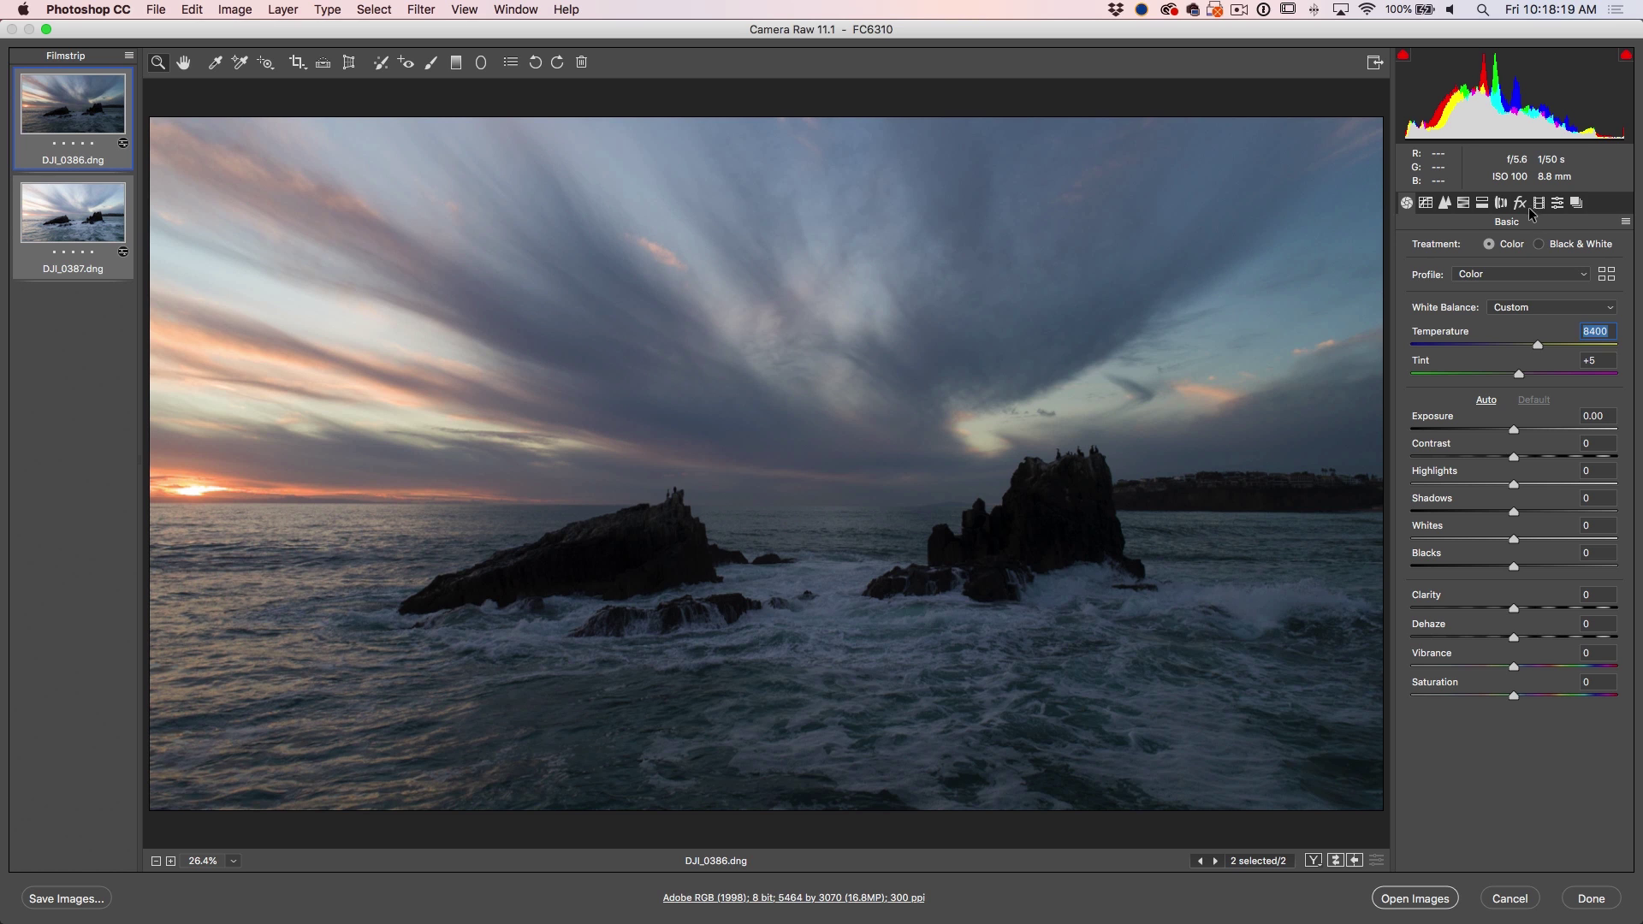
# Enable profile corrections with the built-in lens make and remove chromatic aberration on both selected photos
pyautogui.click(1501, 203)
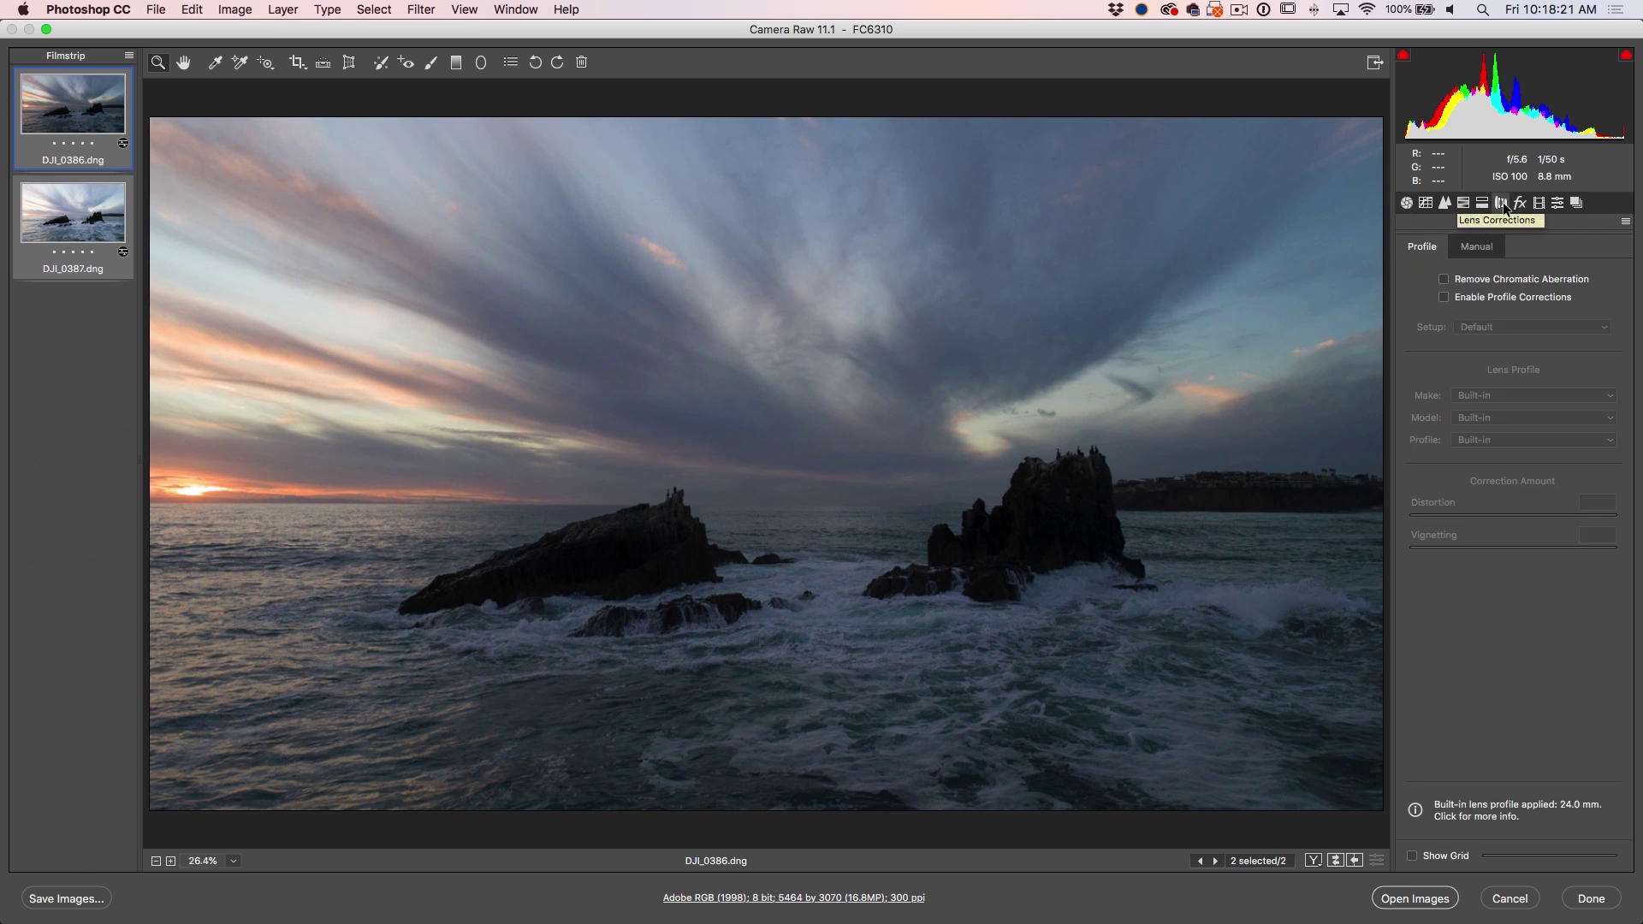
pyautogui.click(1533, 296)
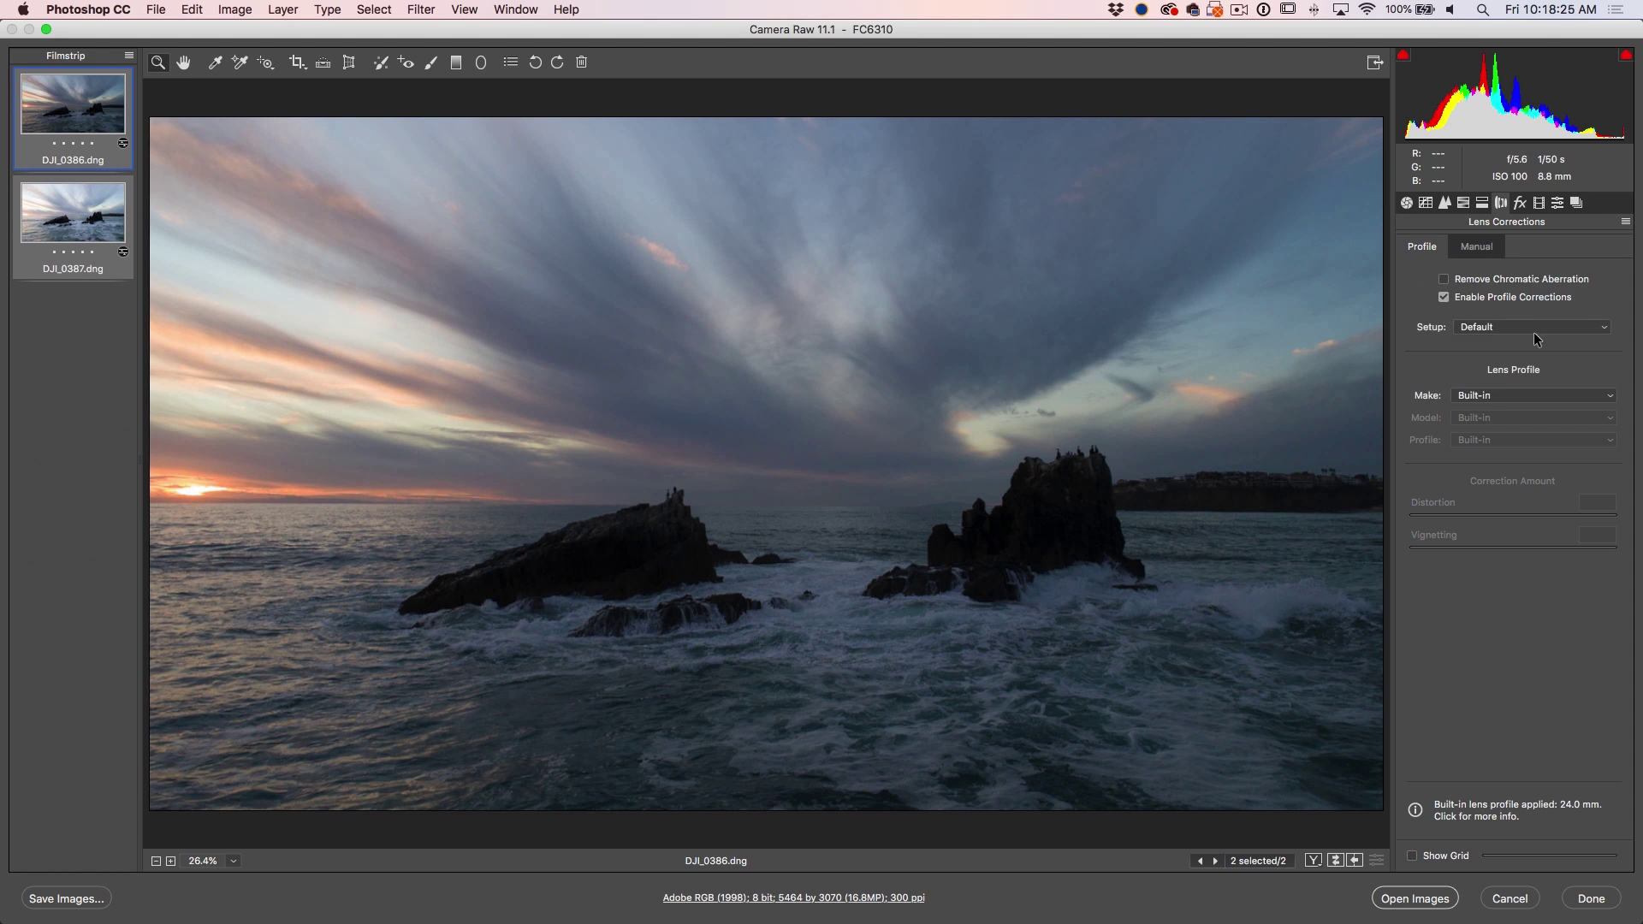
pyautogui.click(1528, 397)
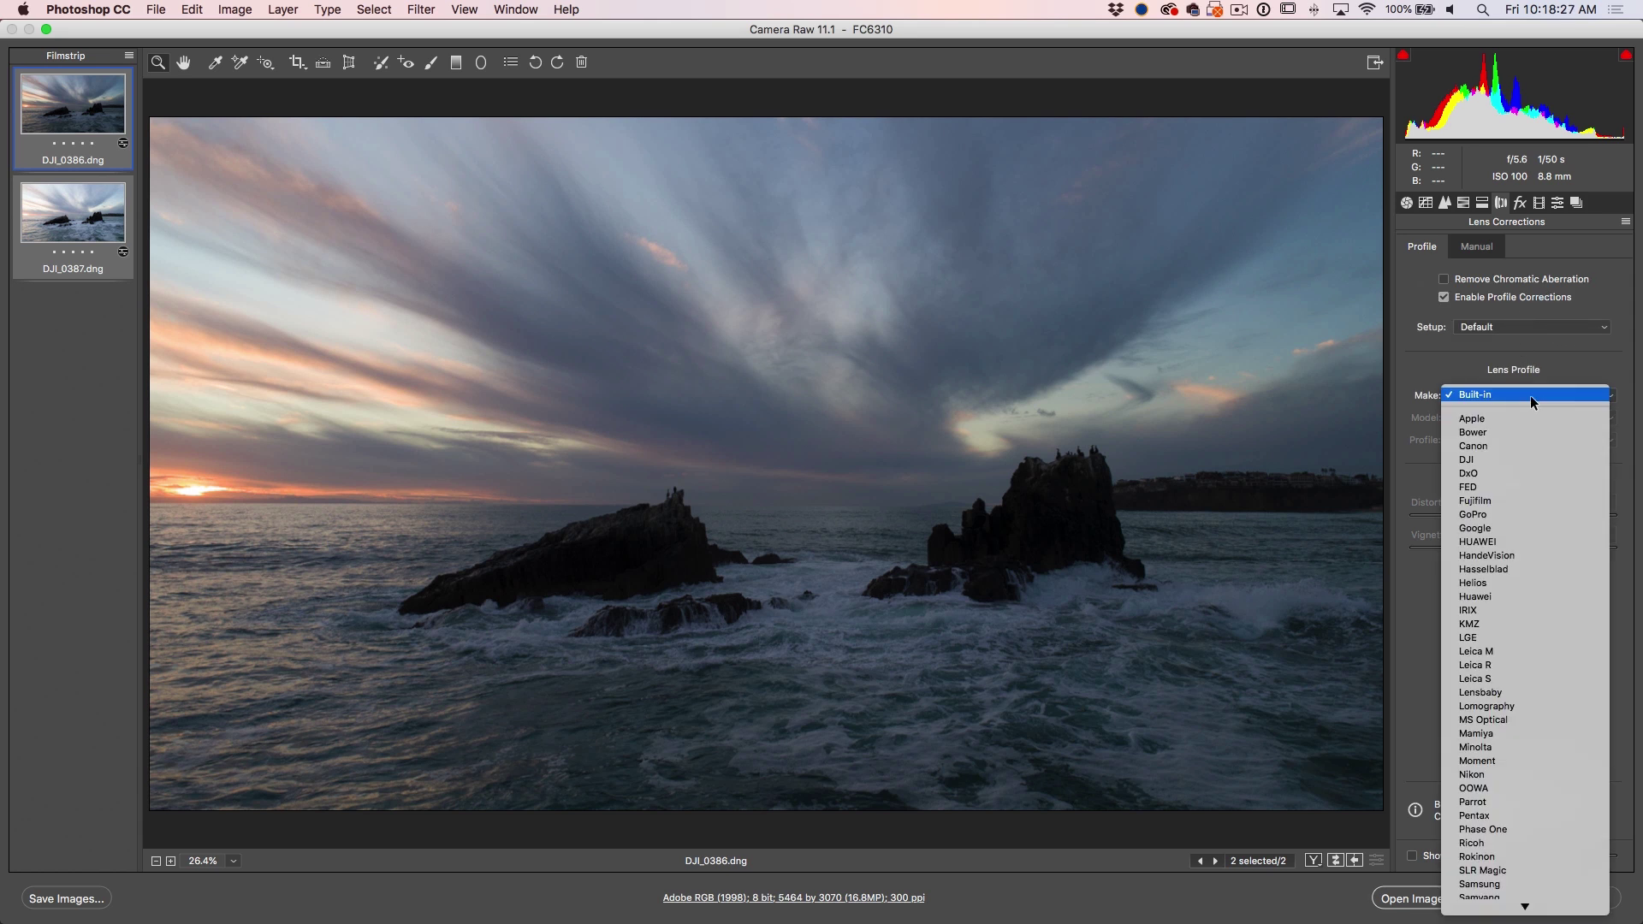
pyautogui.click(1535, 393)
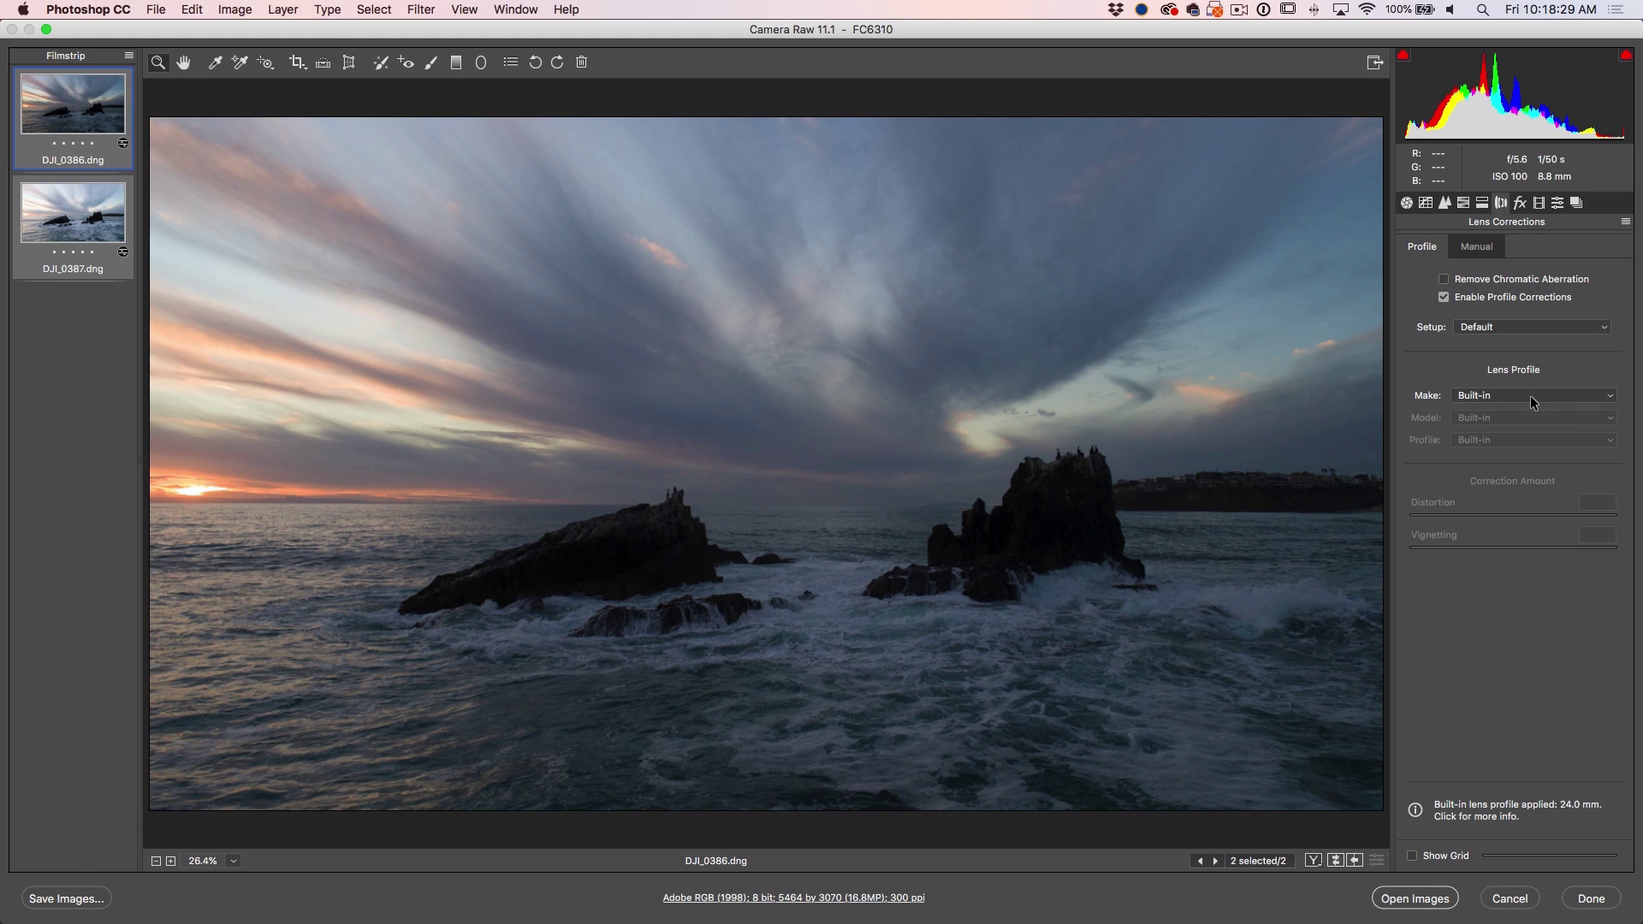
pyautogui.click(1530, 395)
pyautogui.click(1530, 395)
pyautogui.click(1523, 282)
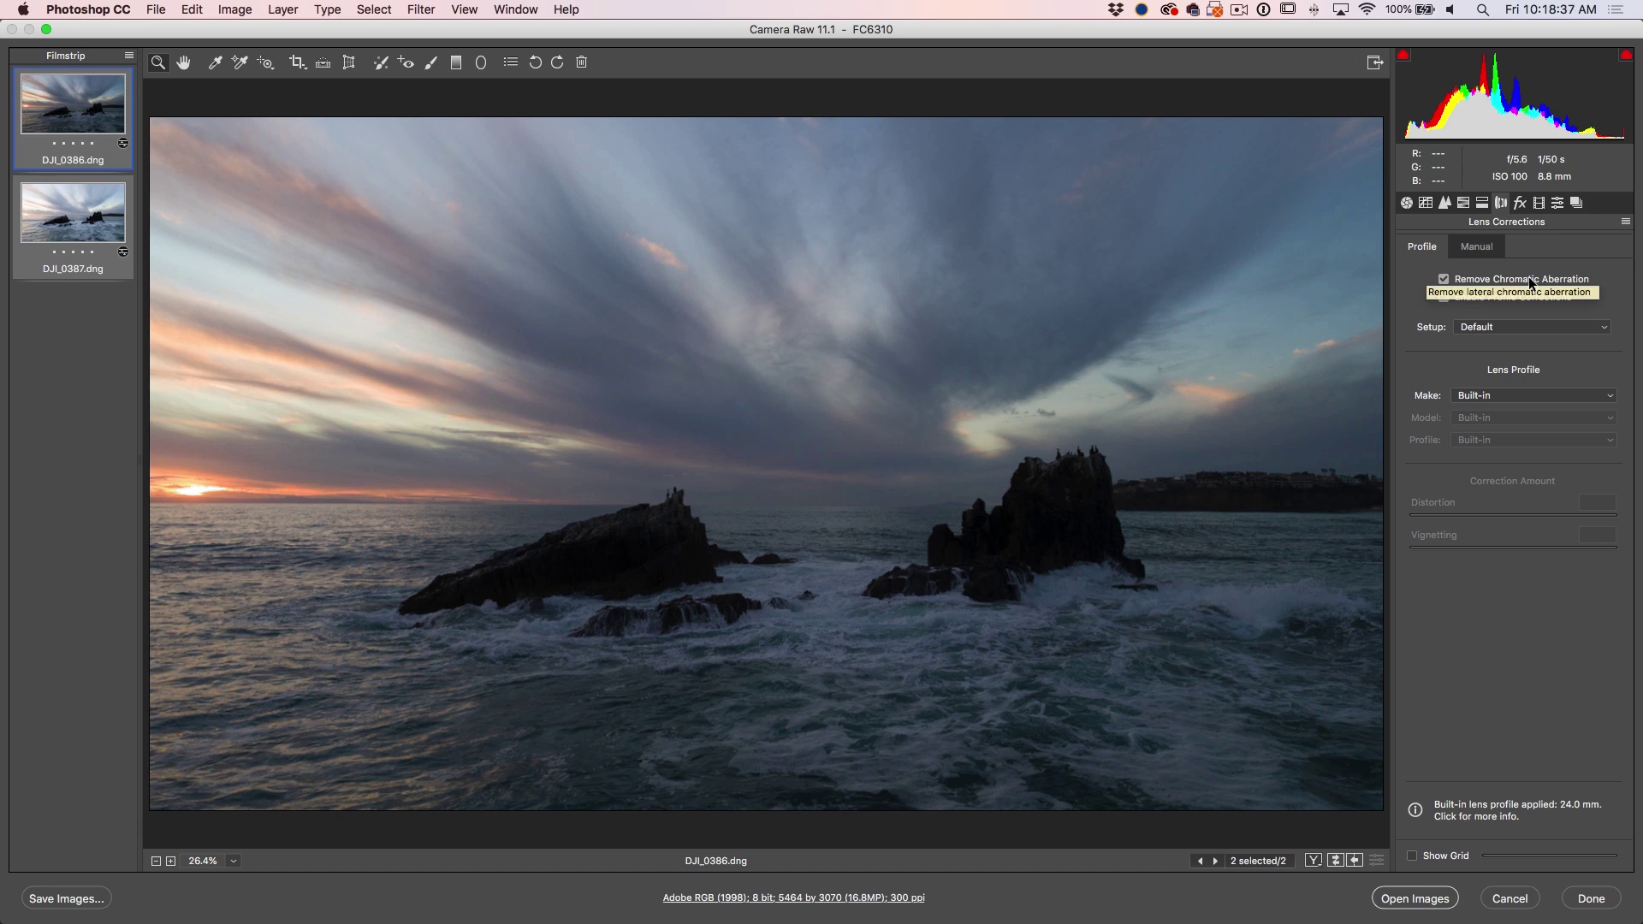
# On DJI_0386.dng alone, set Exposure to +0.45, Highlights to -39 and Shadows to +14
pyautogui.click(80, 204)
pyautogui.click(85, 120)
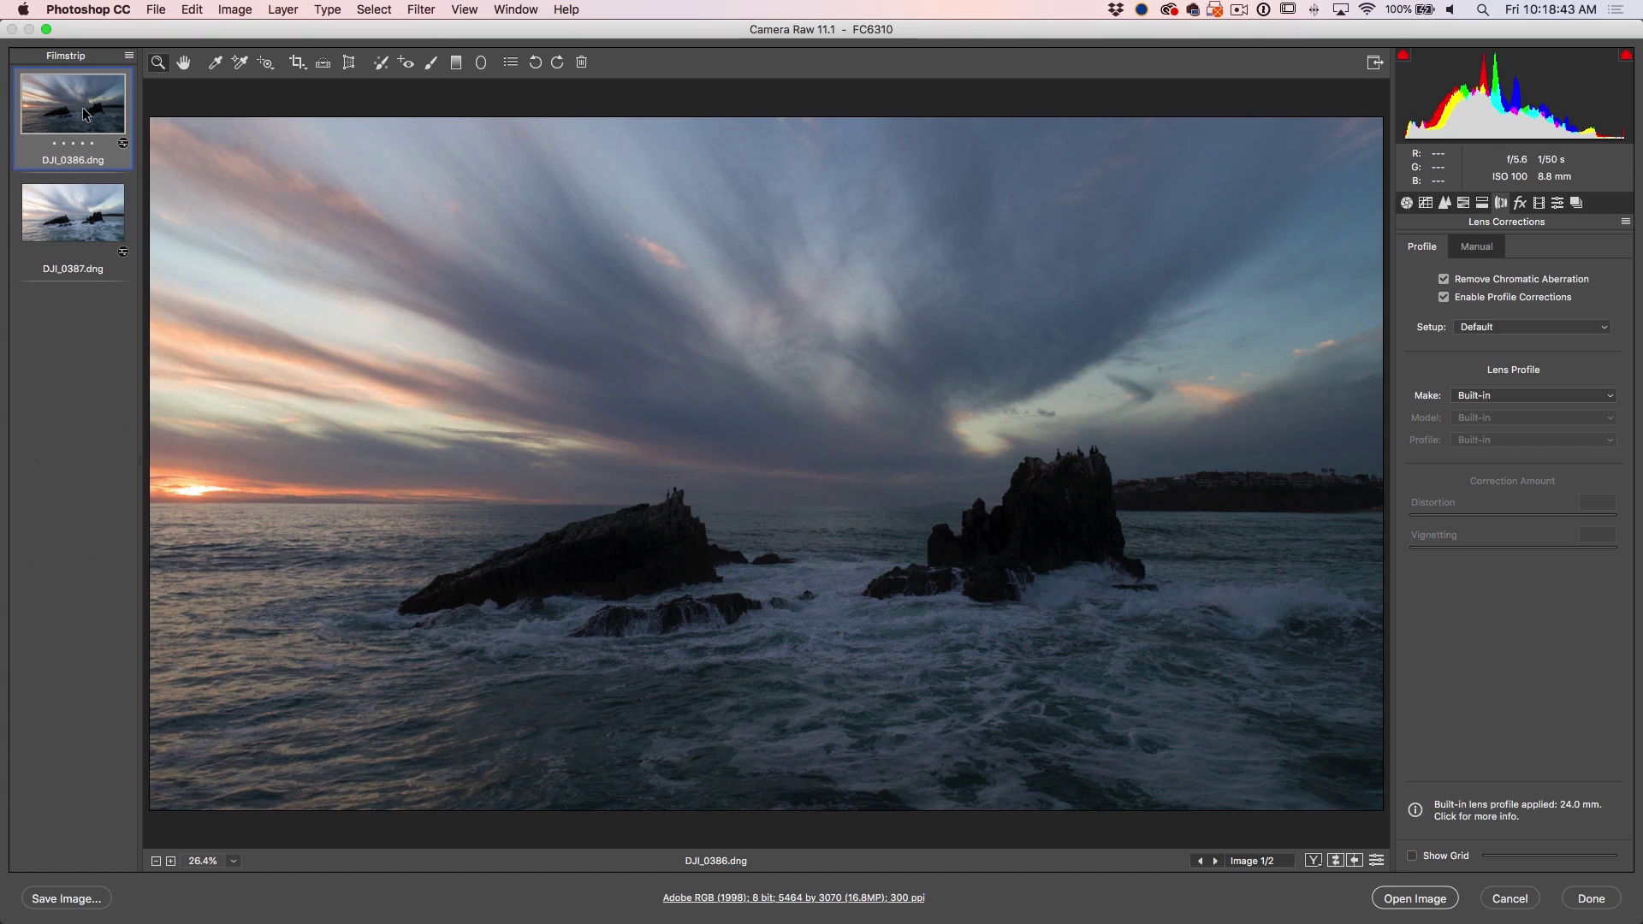
pyautogui.click(1426, 203)
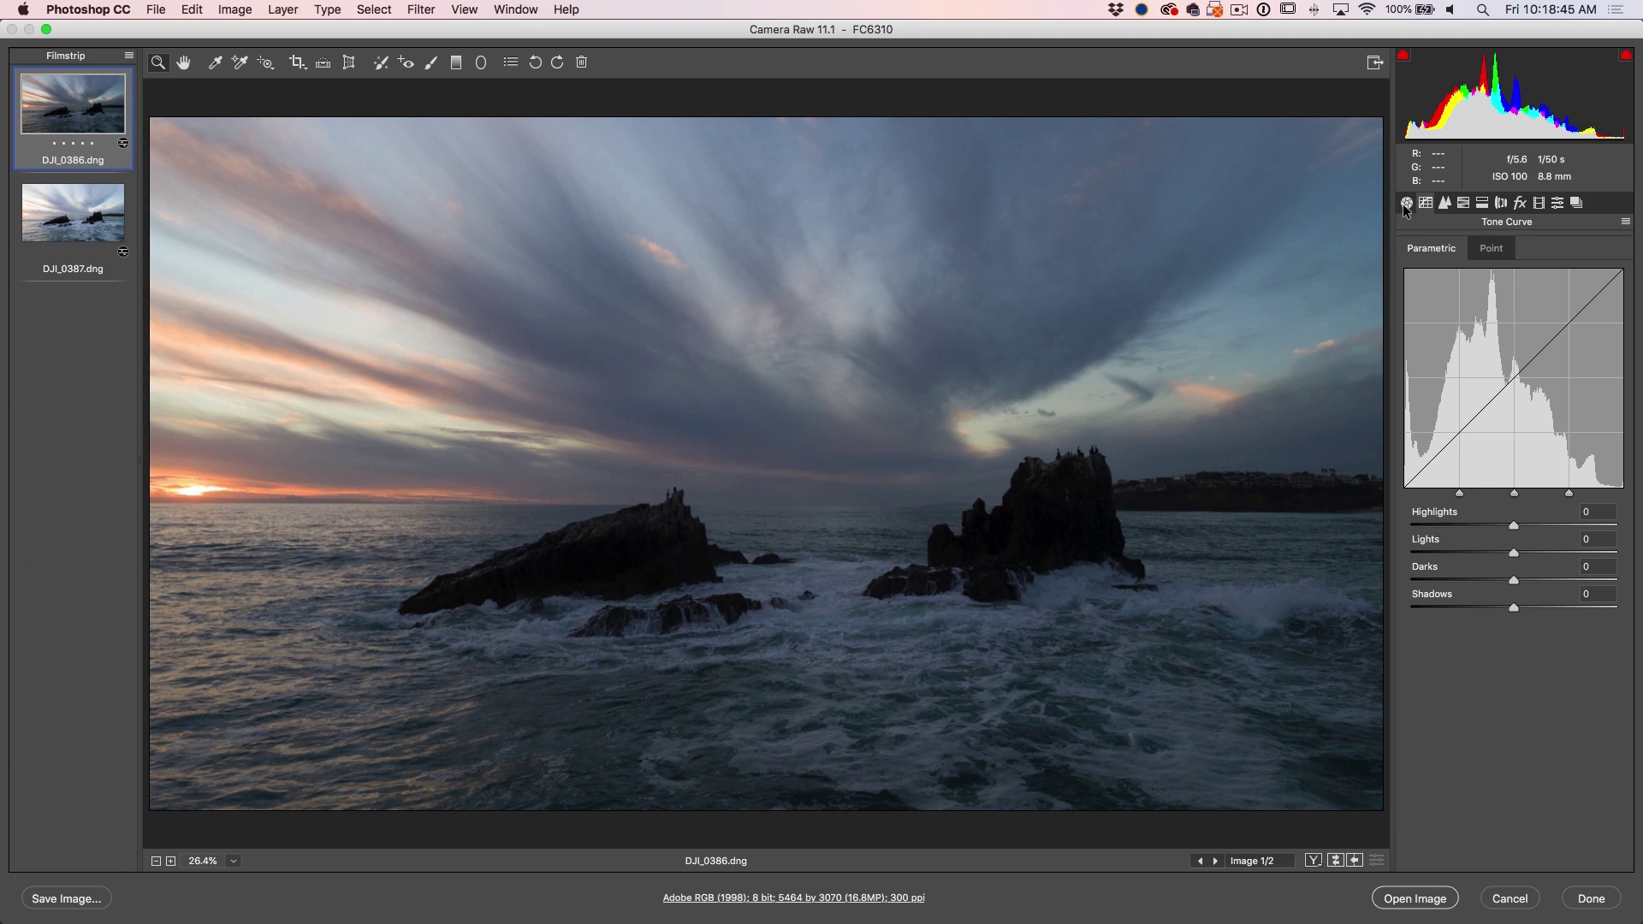
pyautogui.click(1407, 204)
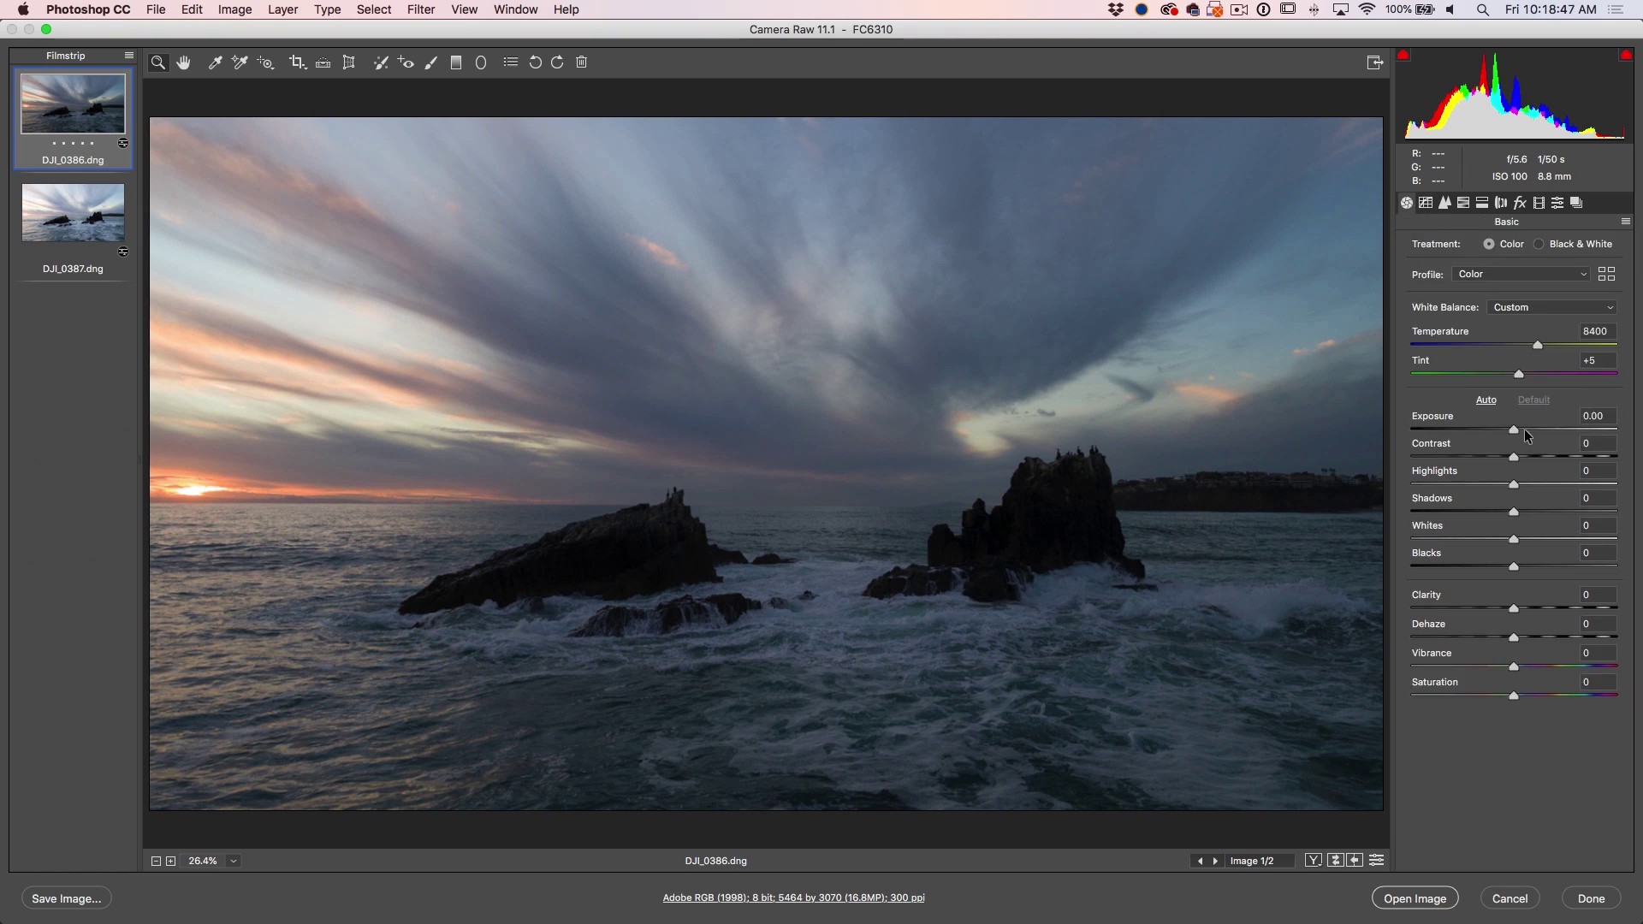
pyautogui.moveTo(1513, 429); pyautogui.dragTo(1524, 430)
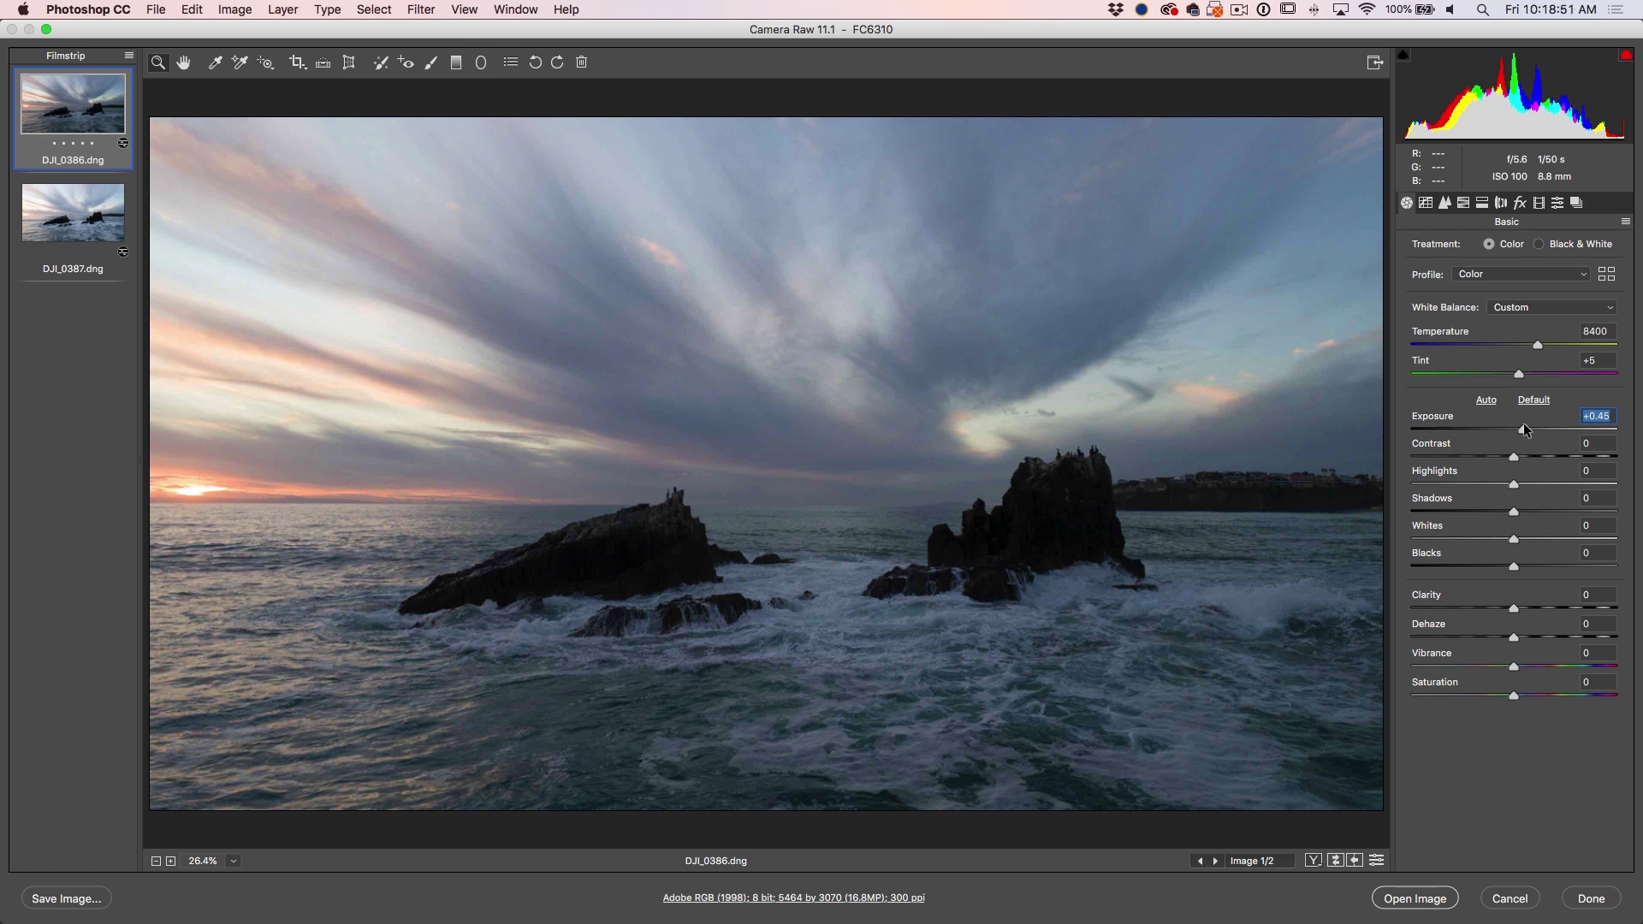
pyautogui.moveTo(1514, 485)
pyautogui.mouseDown()
pyautogui.moveTo(1456, 484)
pyautogui.moveTo(1548, 507)
pyautogui.moveTo(1527, 506)
pyautogui.mouseUp()
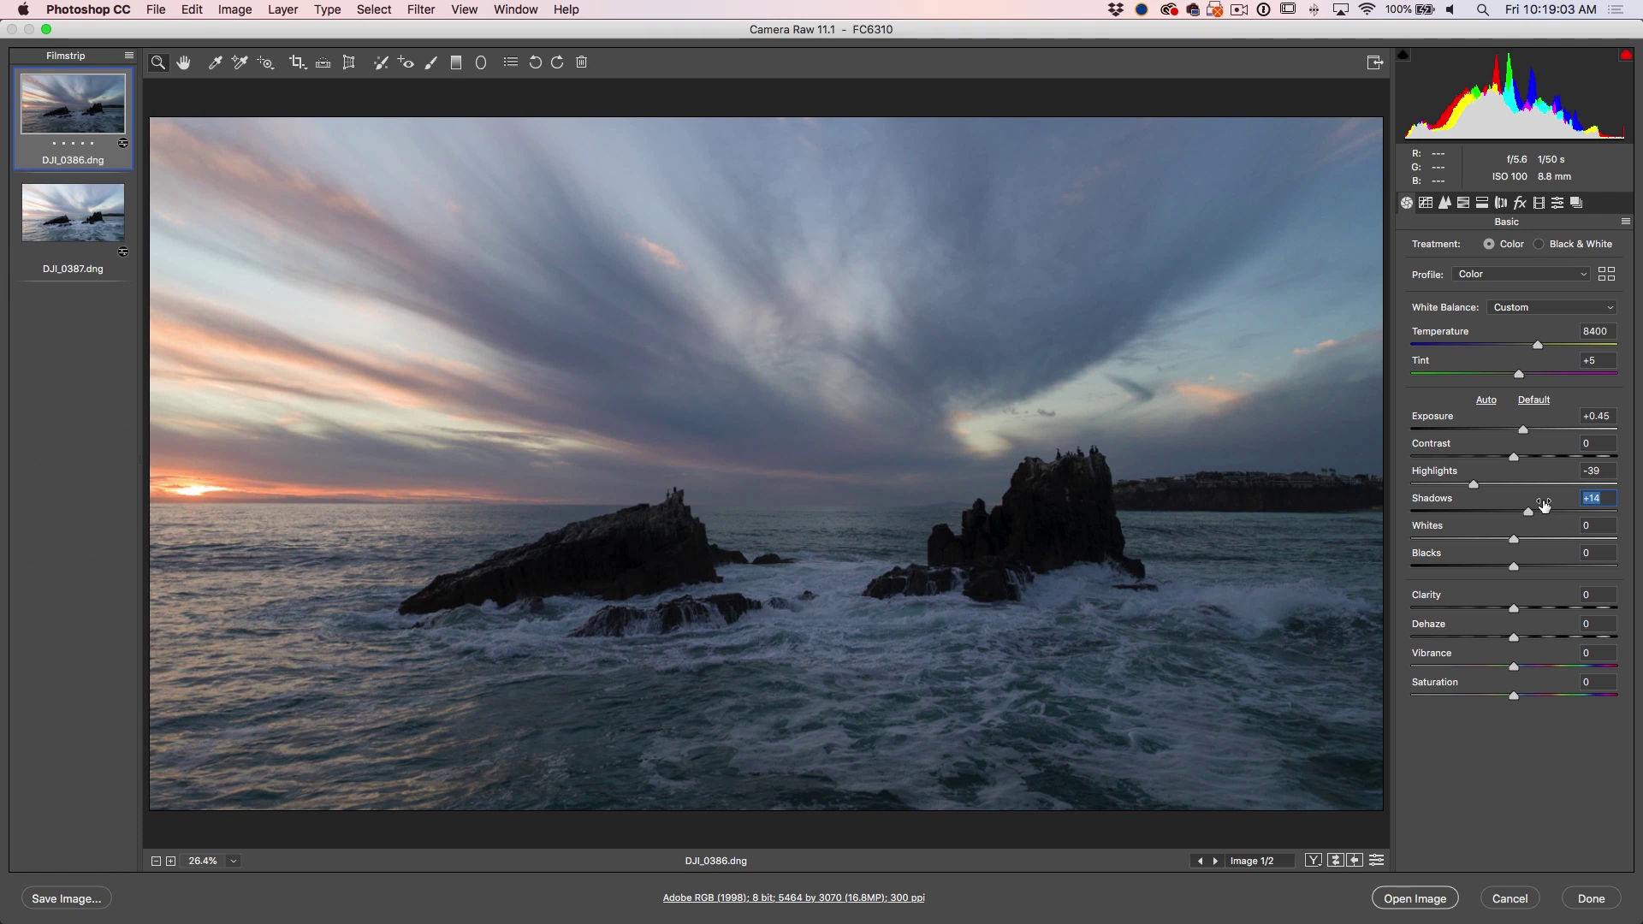
# On DJI_0387.dng, set Highlights to -63 and Shadows to +58
pyautogui.click(83, 225)
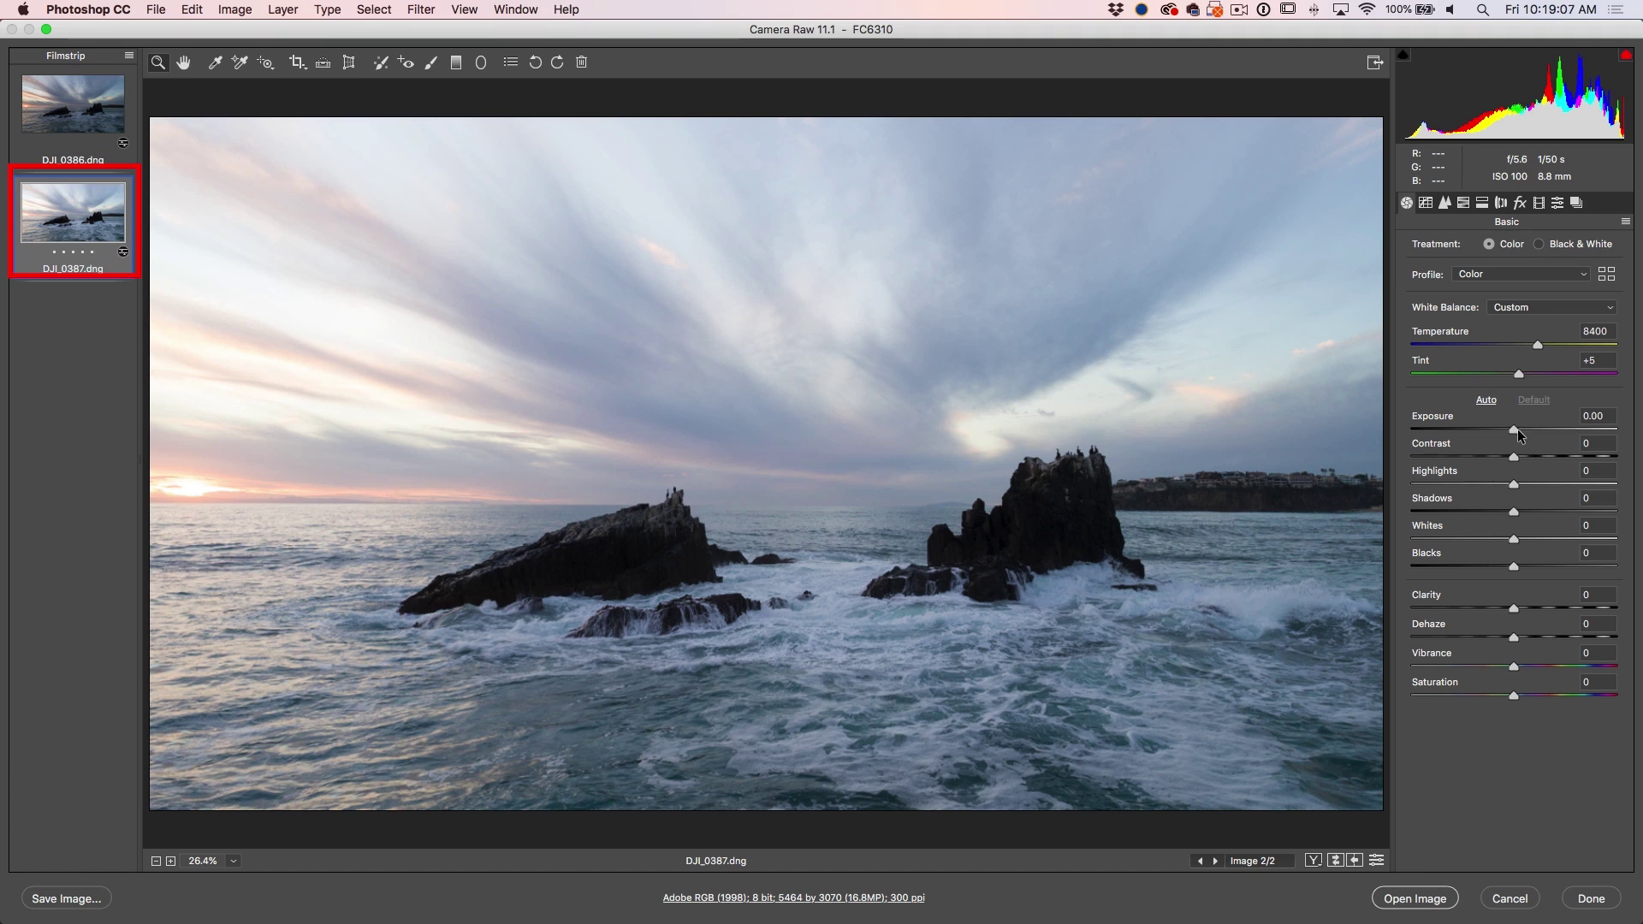
pyautogui.moveTo(1513, 484); pyautogui.dragTo(1575, 513)
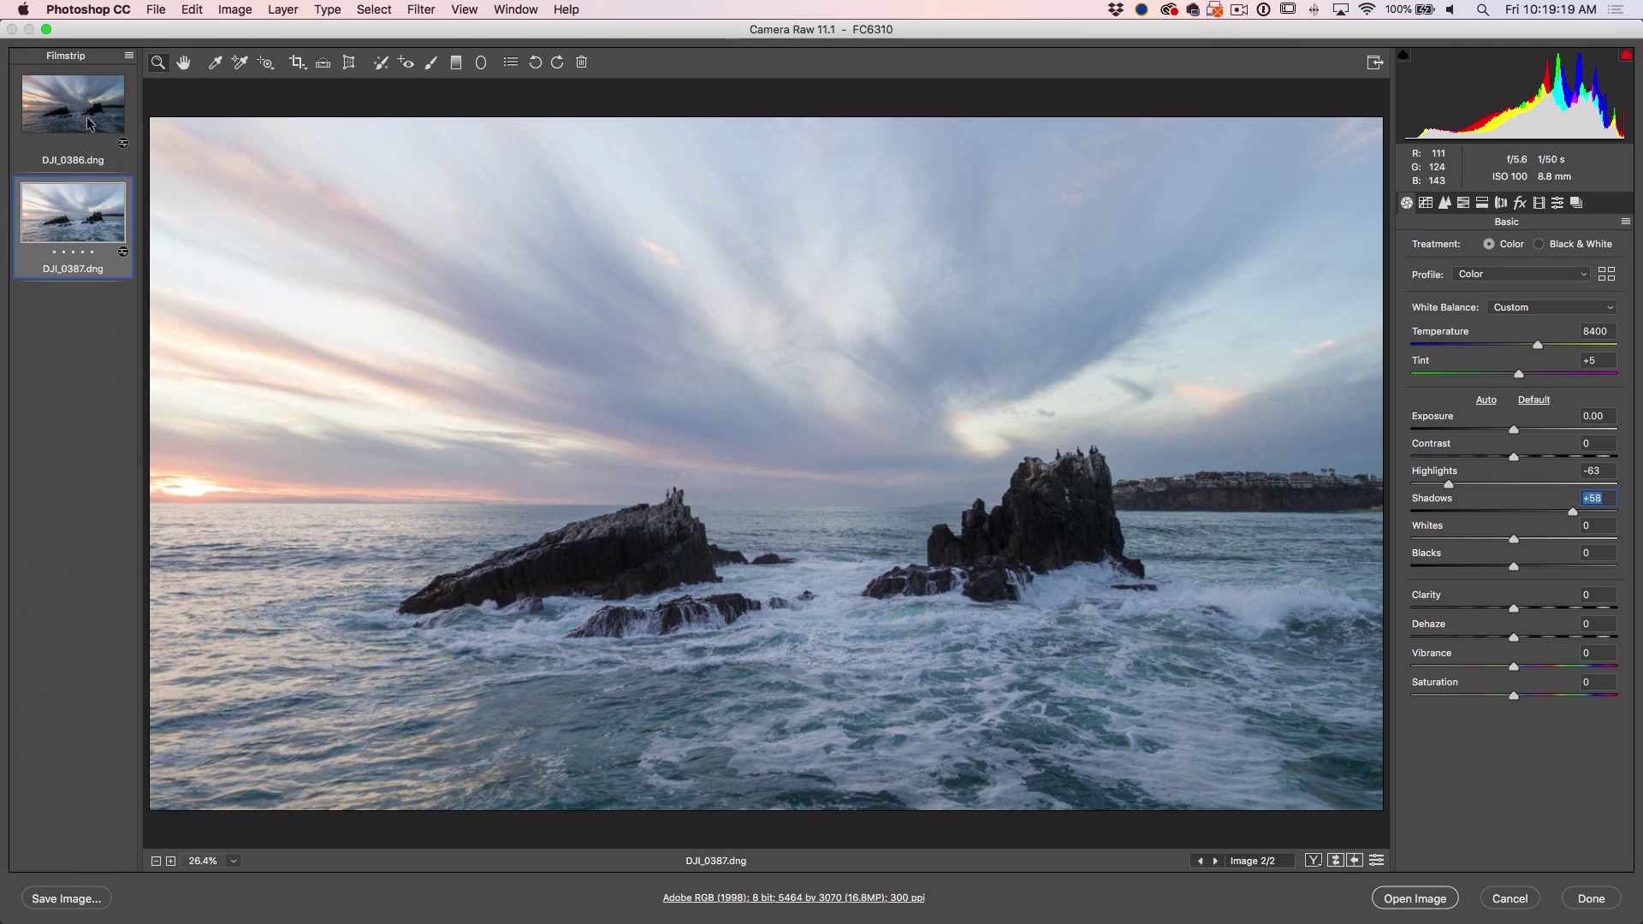
# Select both DJI_0386.dng and DJI_0387.dng and open them from Camera Raw in Photoshop
pyautogui.press('Up')
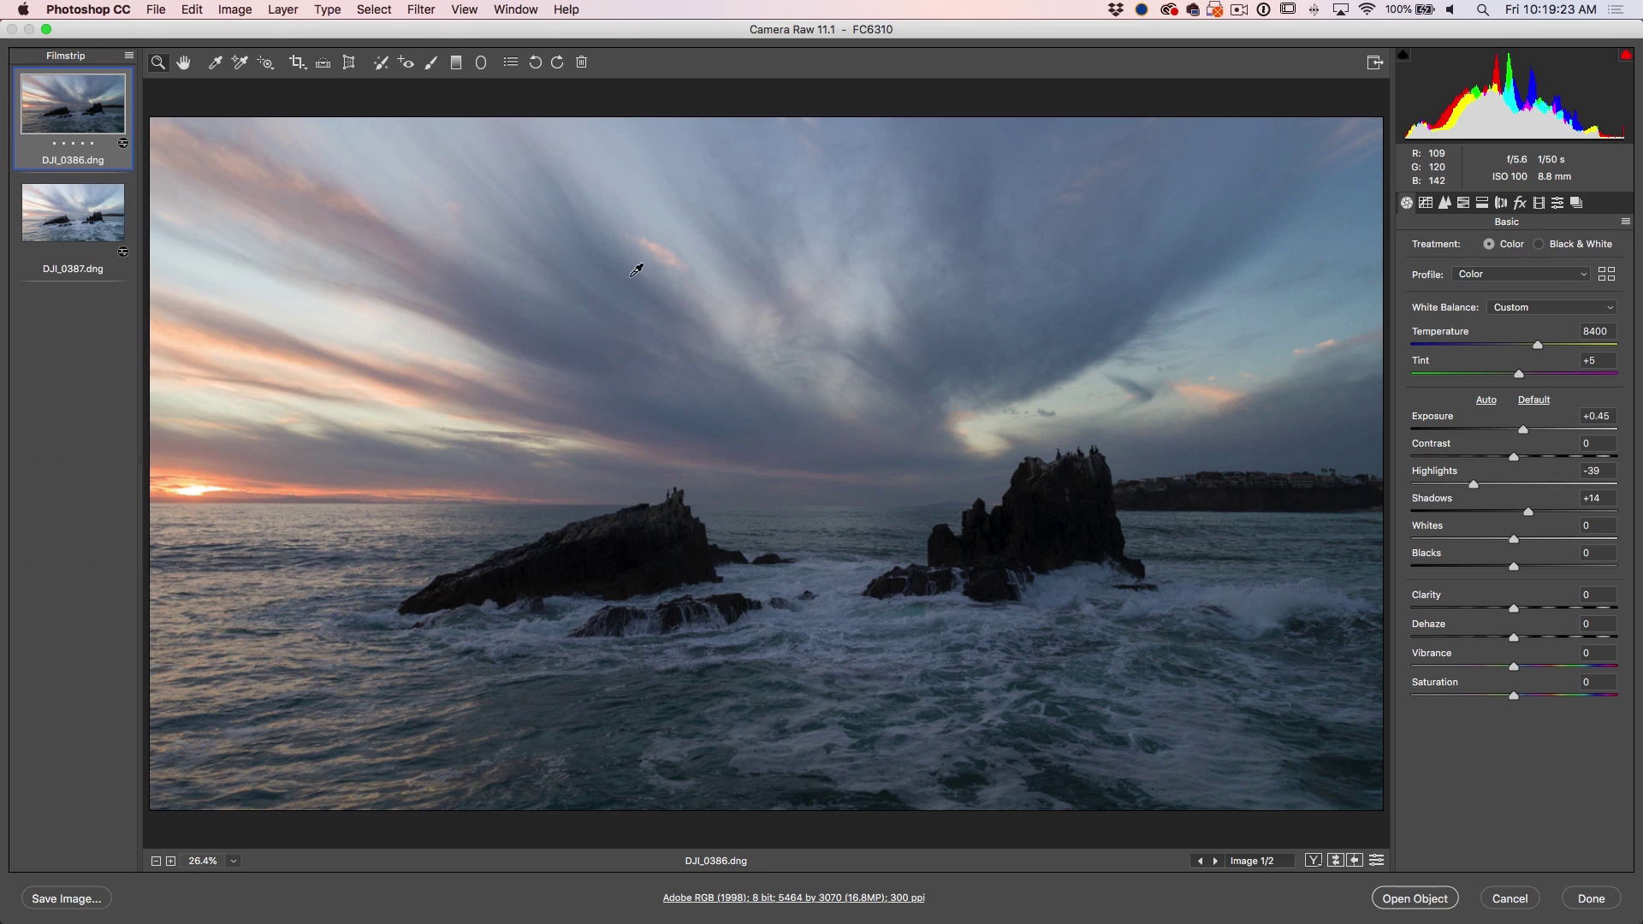
pyautogui.keyDown('shift'); pyautogui.click(90, 199); pyautogui.keyUp('shift')
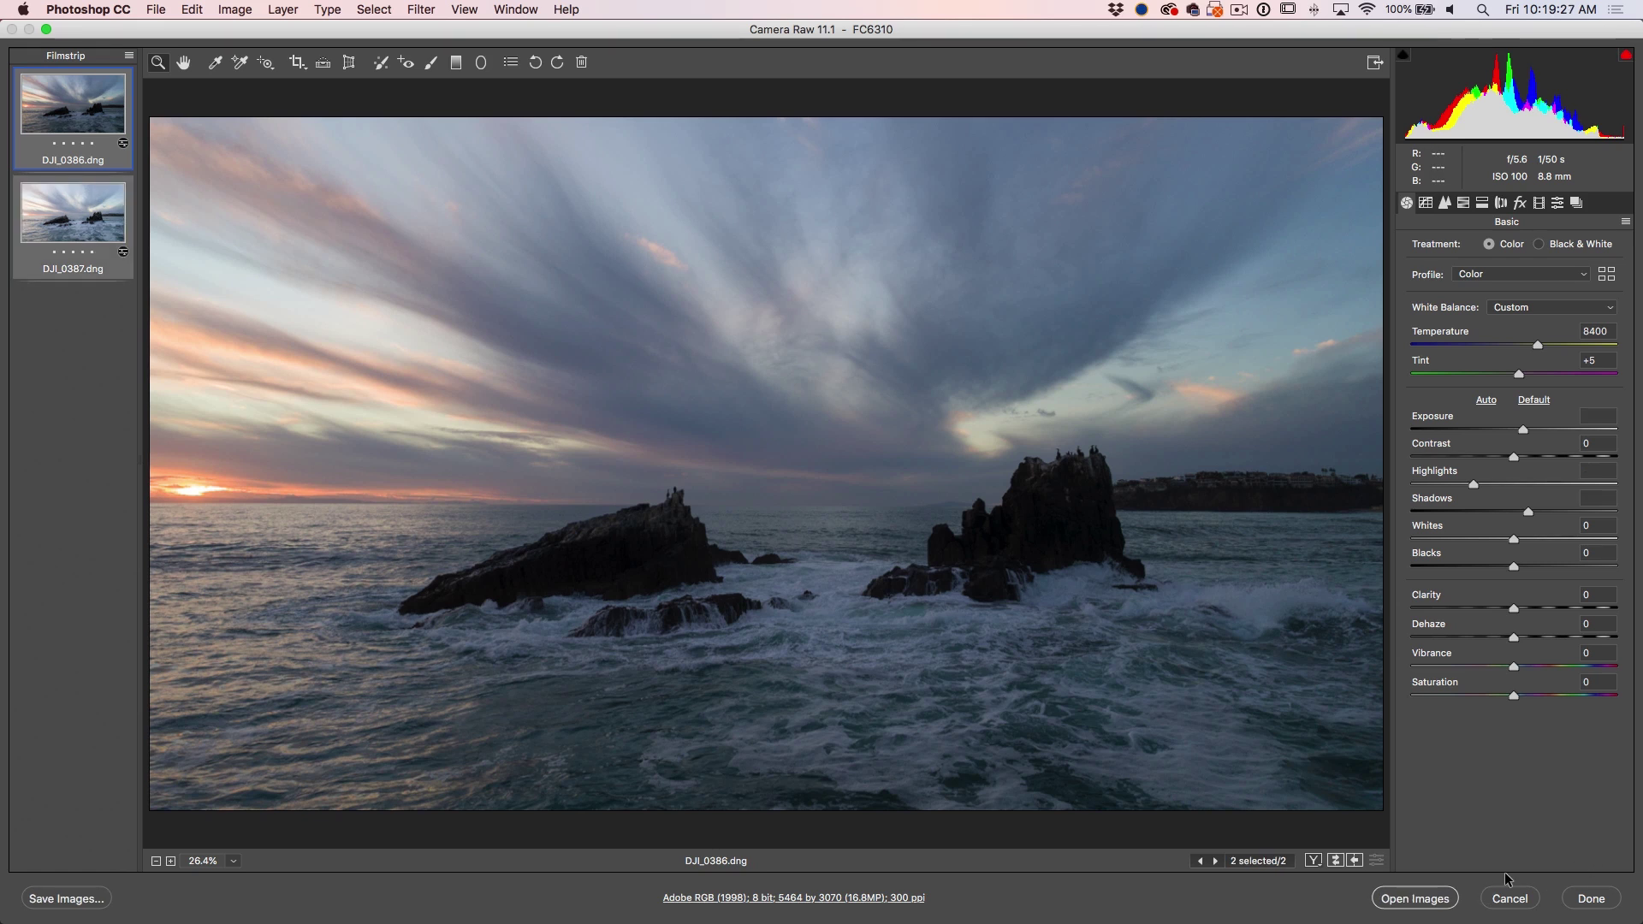
pyautogui.click(1446, 897)
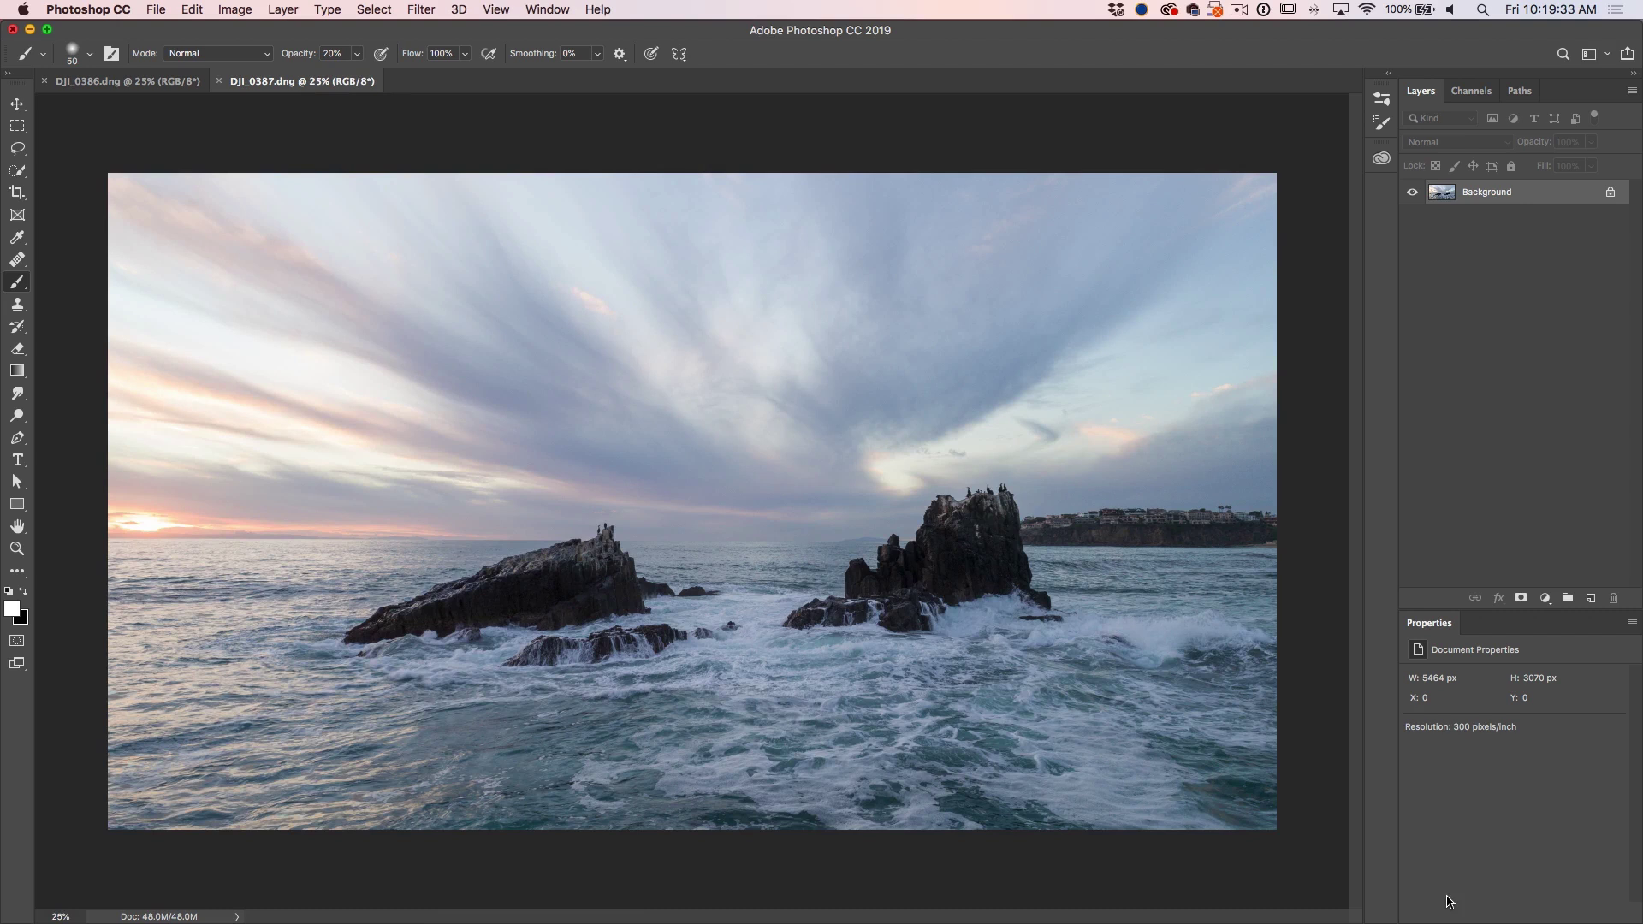
# Copy the DJI_0386.dng image into the DJI_0387.dng document with the Move tool, placing it in register as a new layer
pyautogui.click(151, 83)
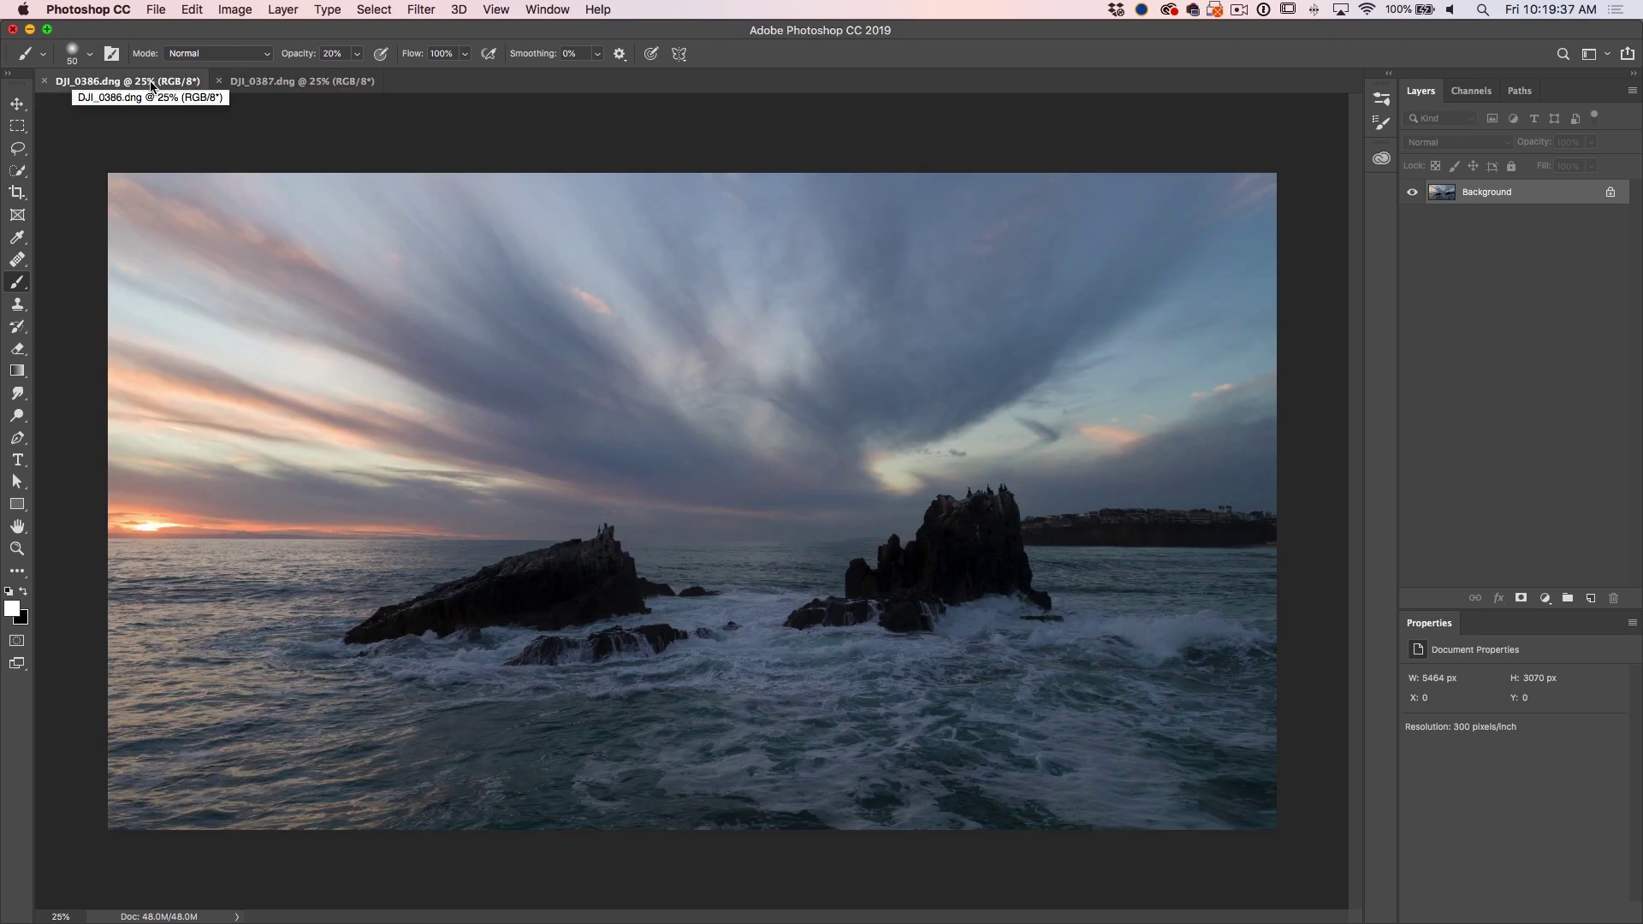
pyautogui.click(299, 80)
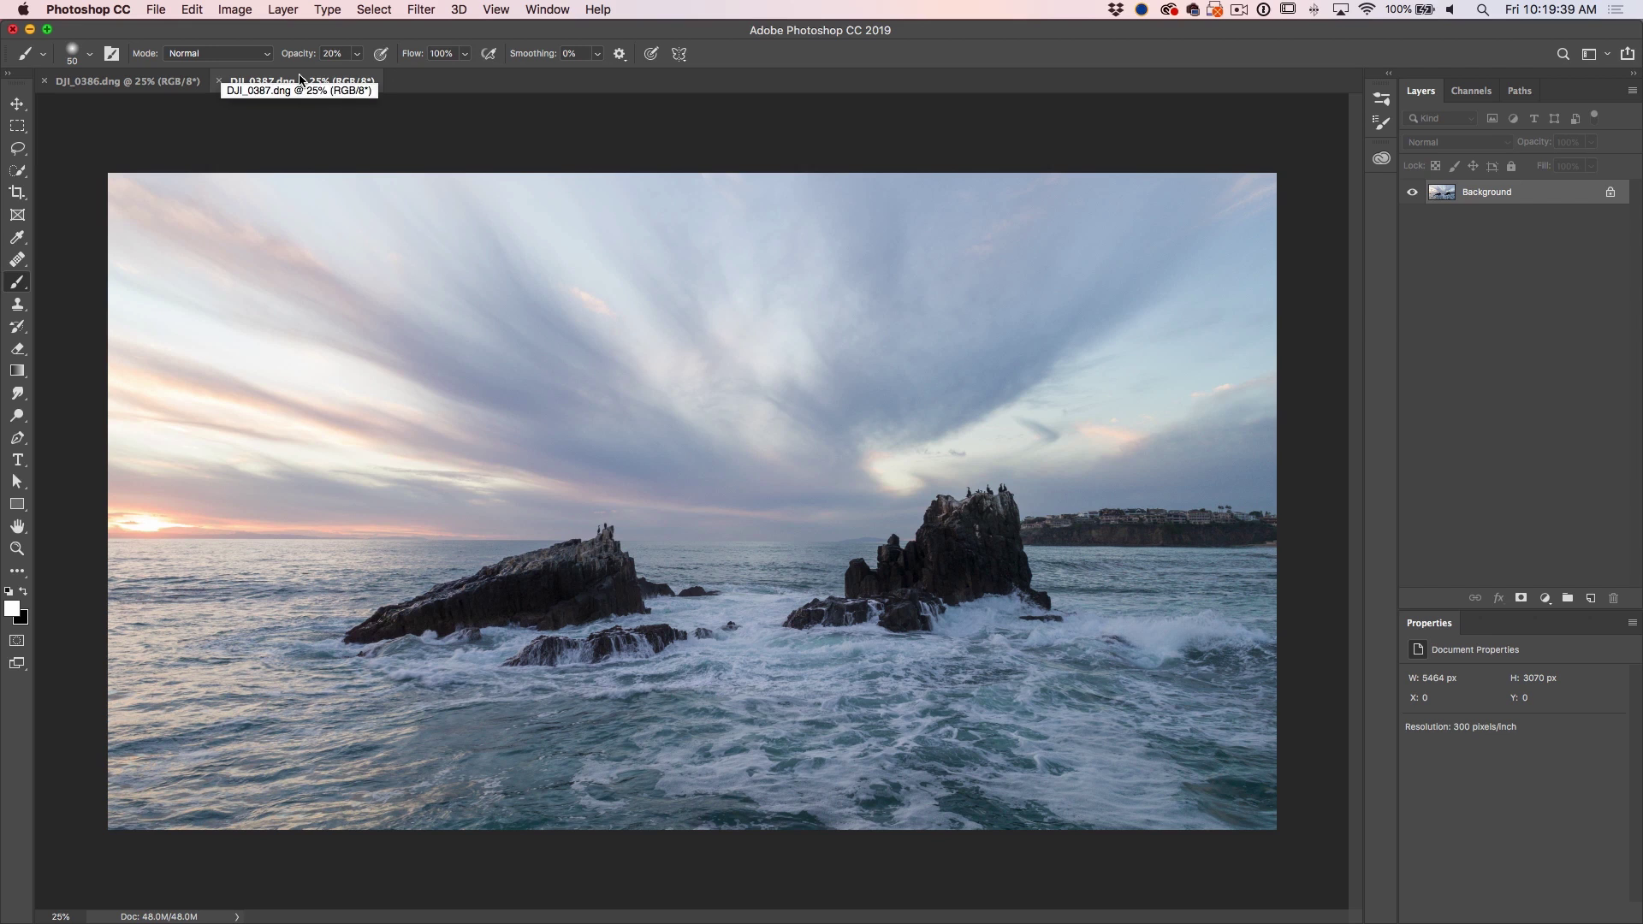
pyautogui.click(139, 81)
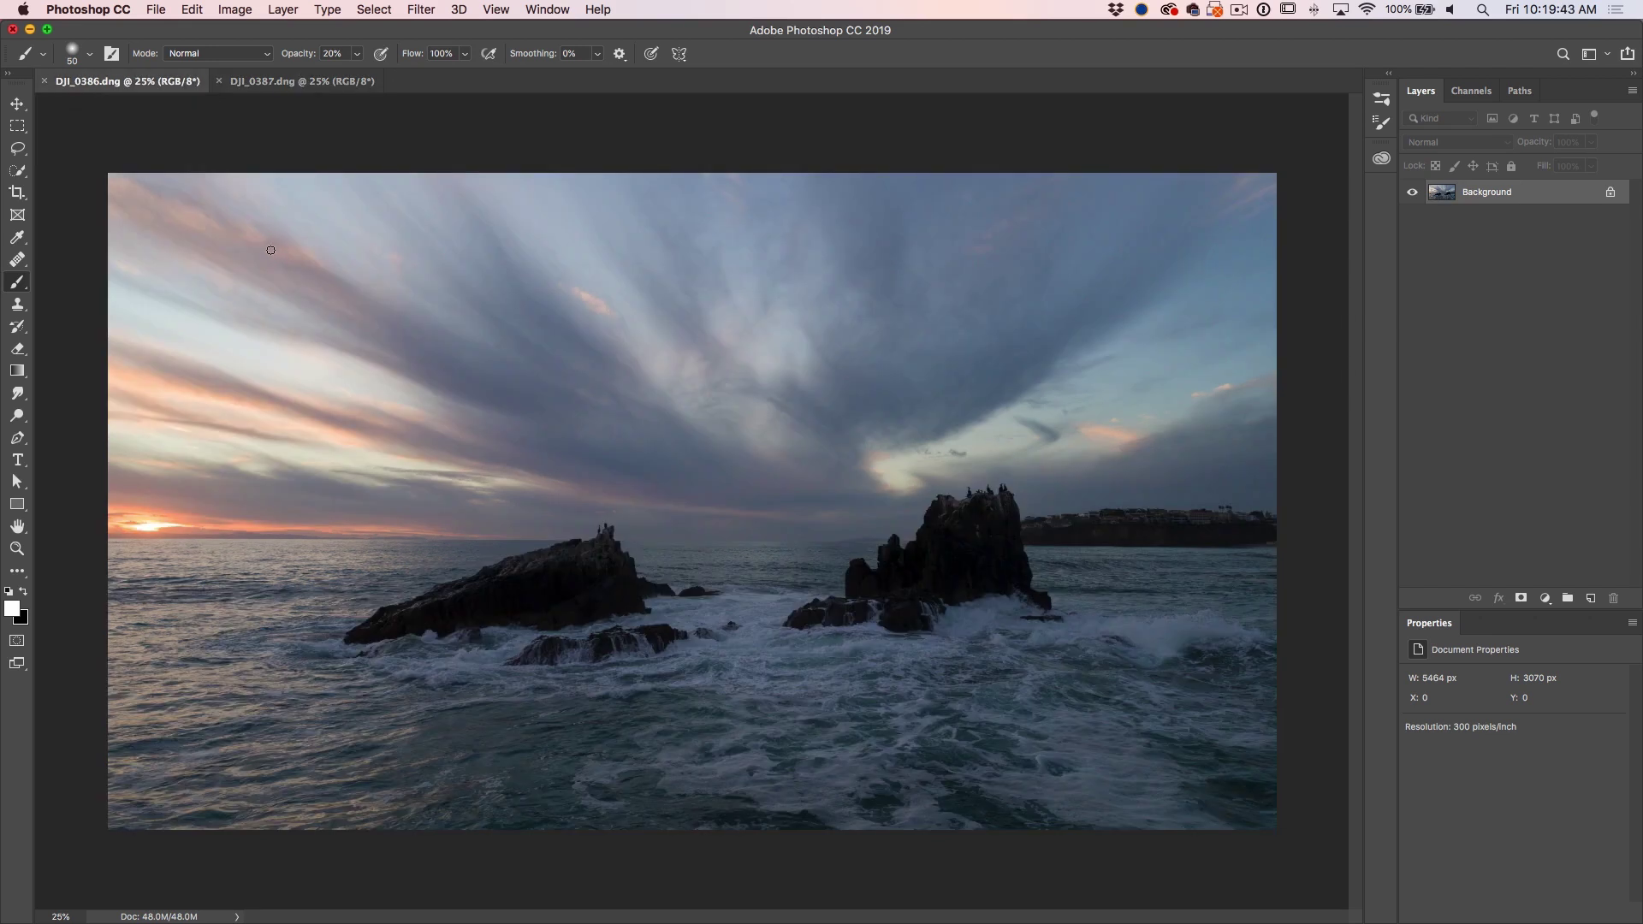
pyautogui.click(17, 104)
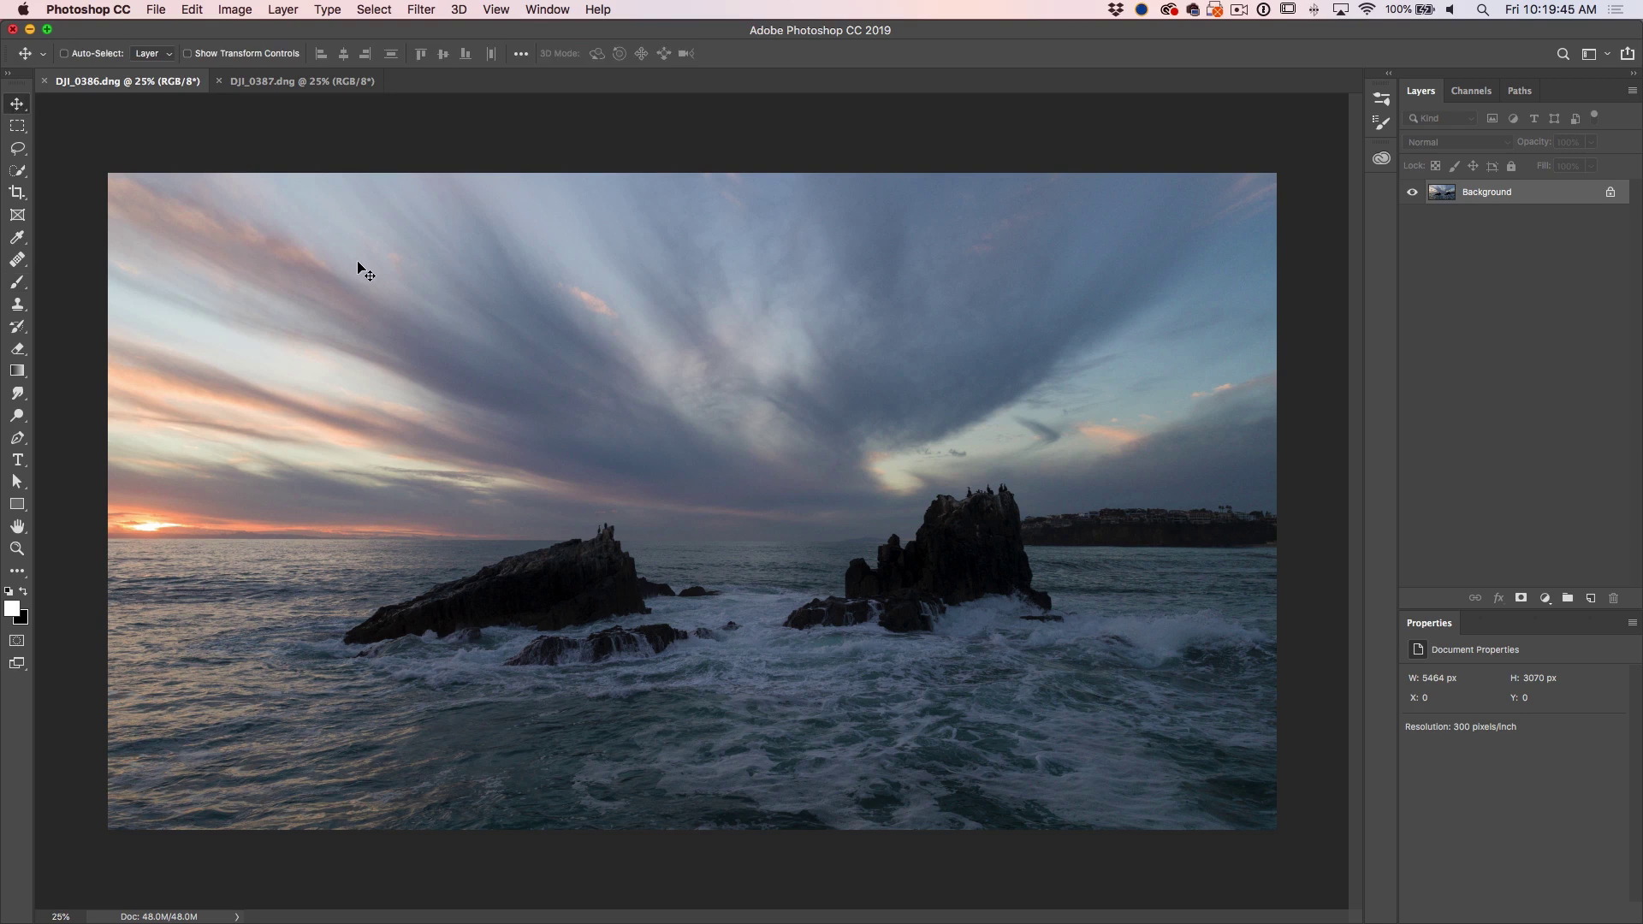
pyautogui.click(318, 81)
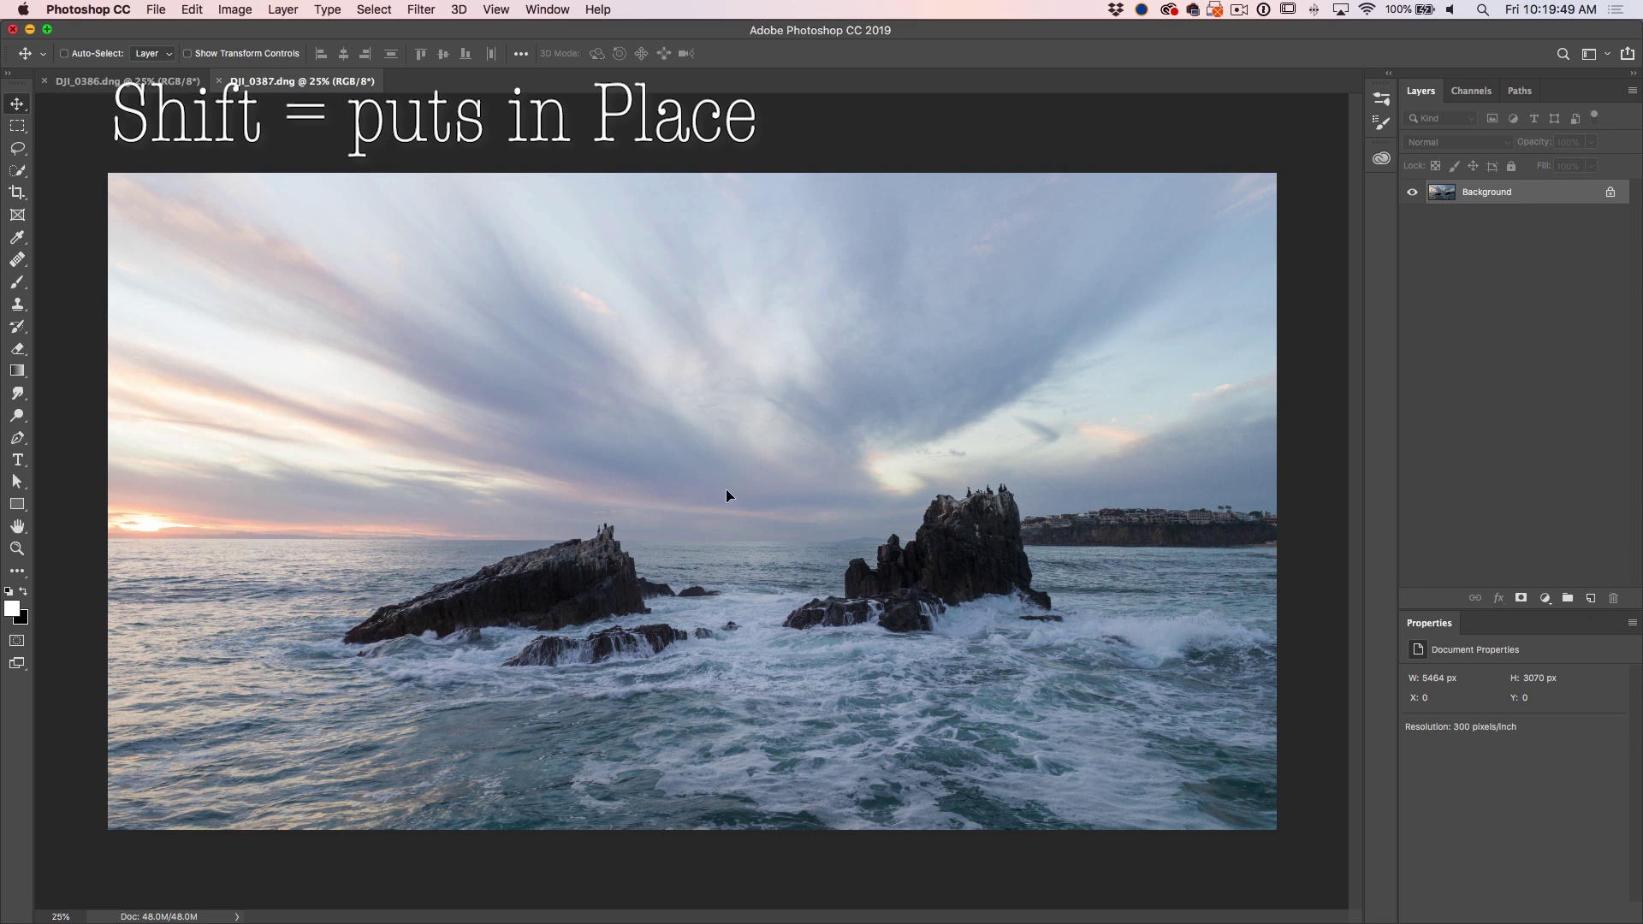
pyautogui.moveTo(725, 489); pyautogui.dragTo(719, 492)
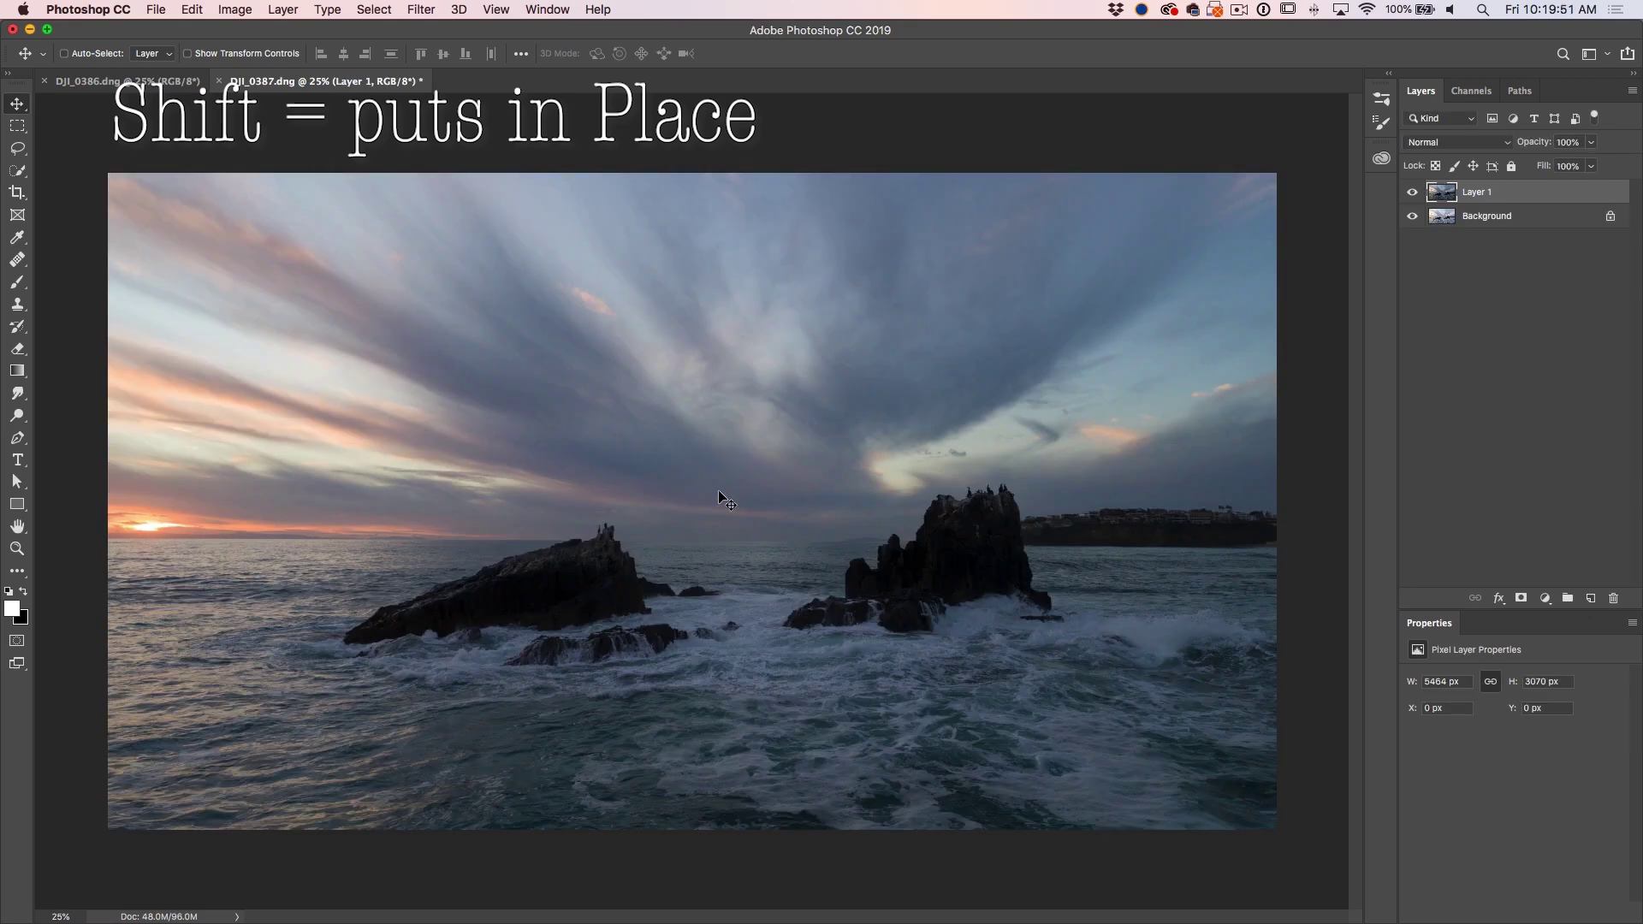
# Compare Layer 1 with the Background by toggling its visibility, and add a white layer mask to Layer 1
pyautogui.click(1412, 191)
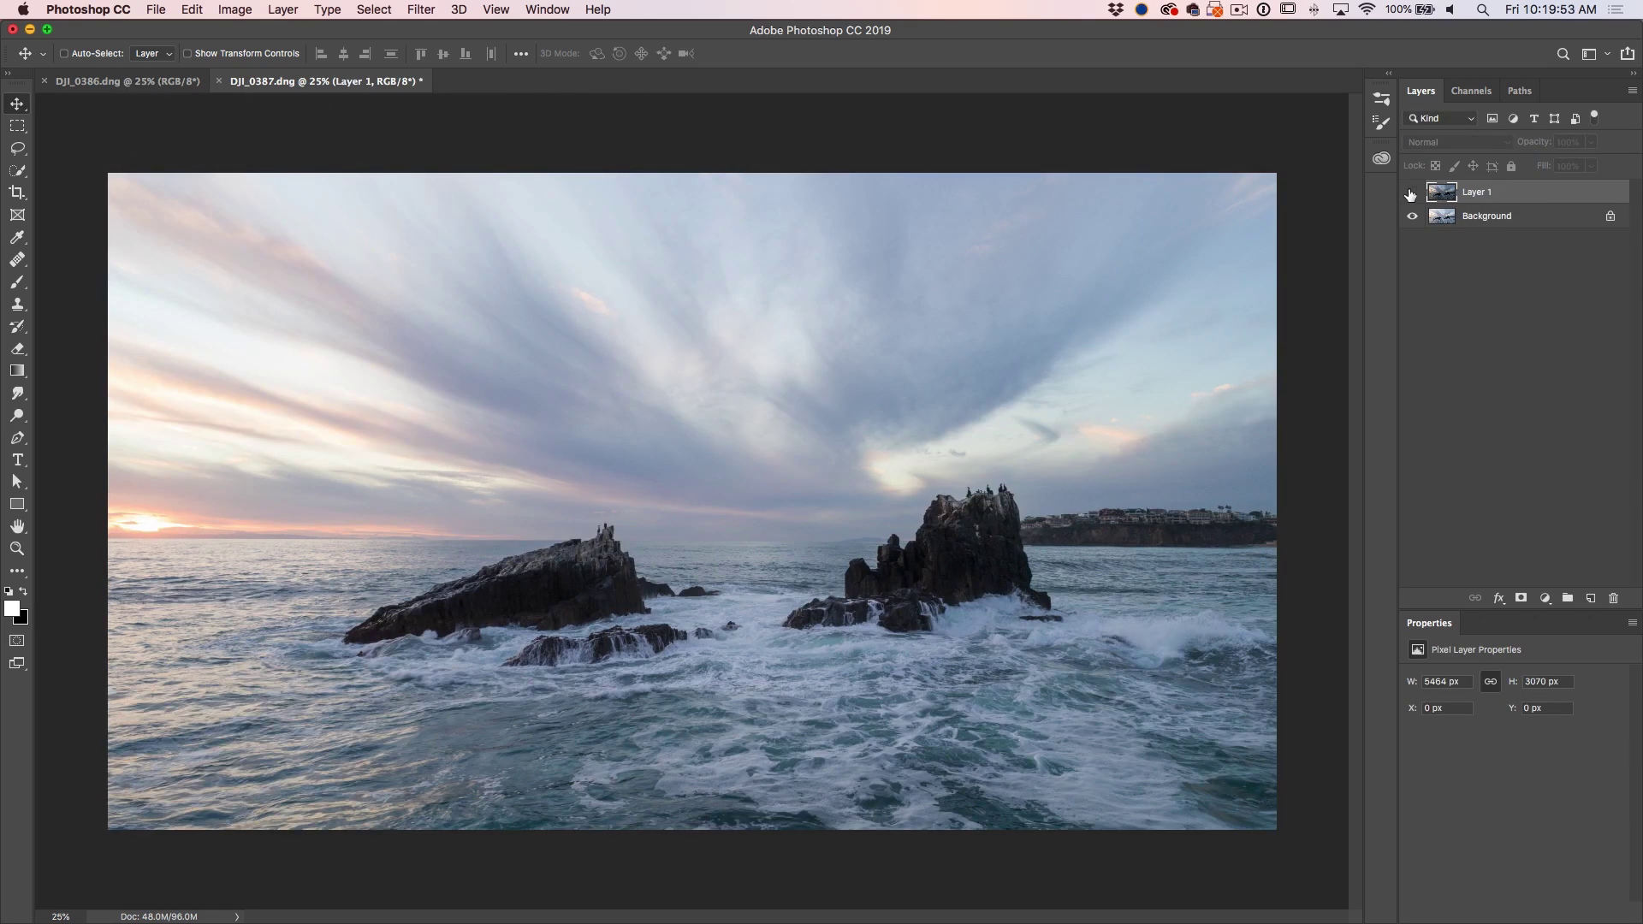
pyautogui.click(1412, 191)
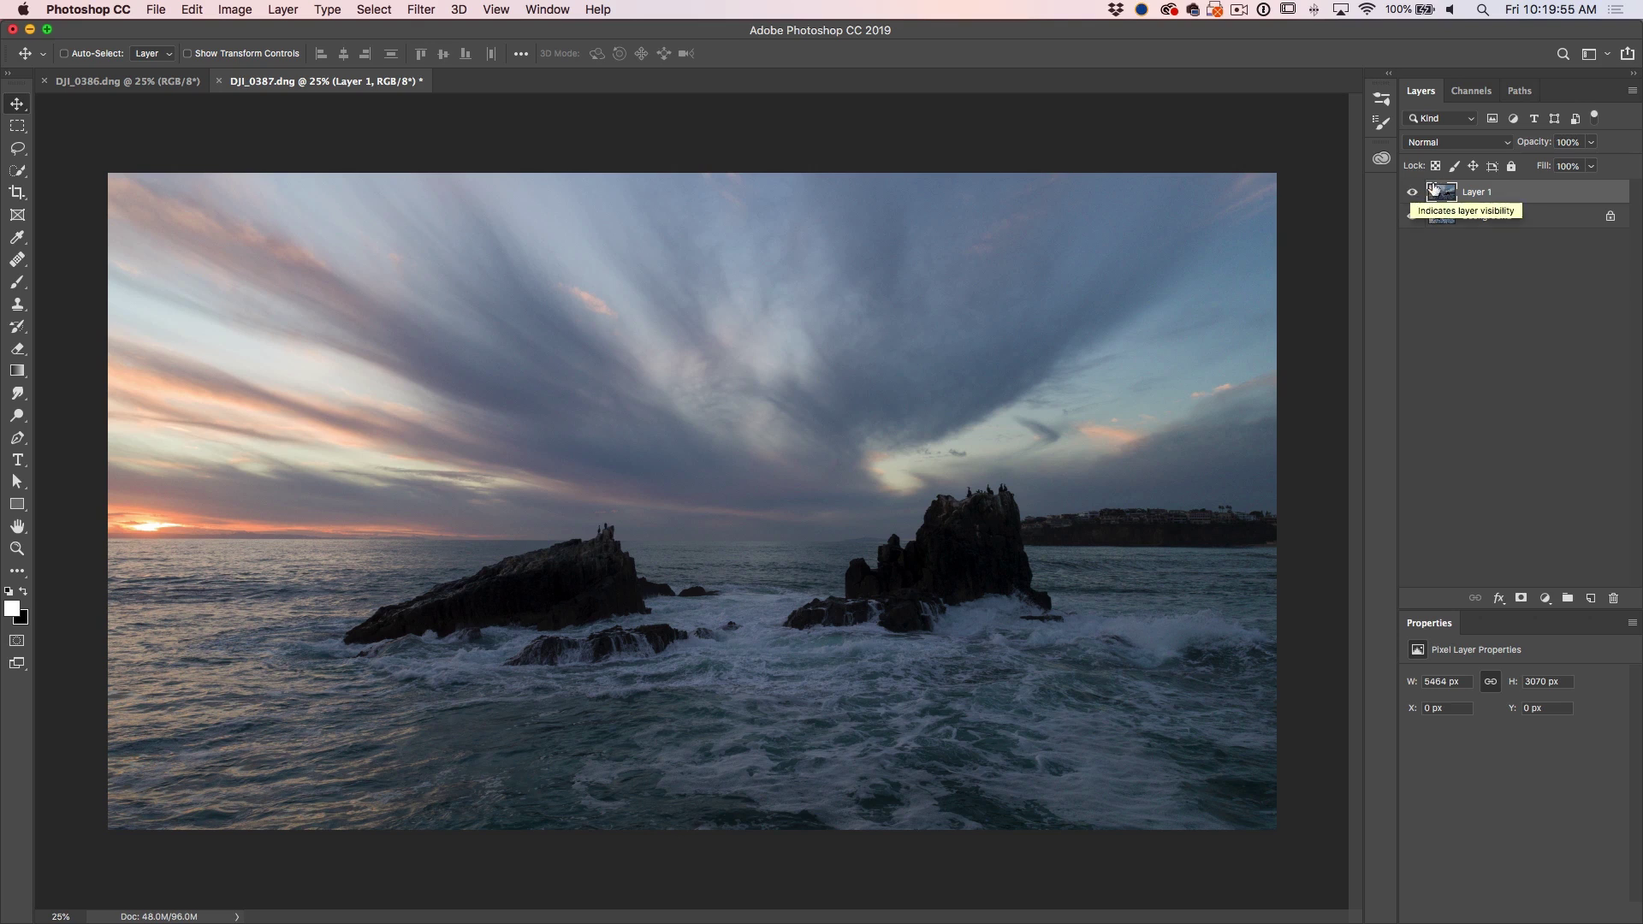
pyautogui.click(1411, 193)
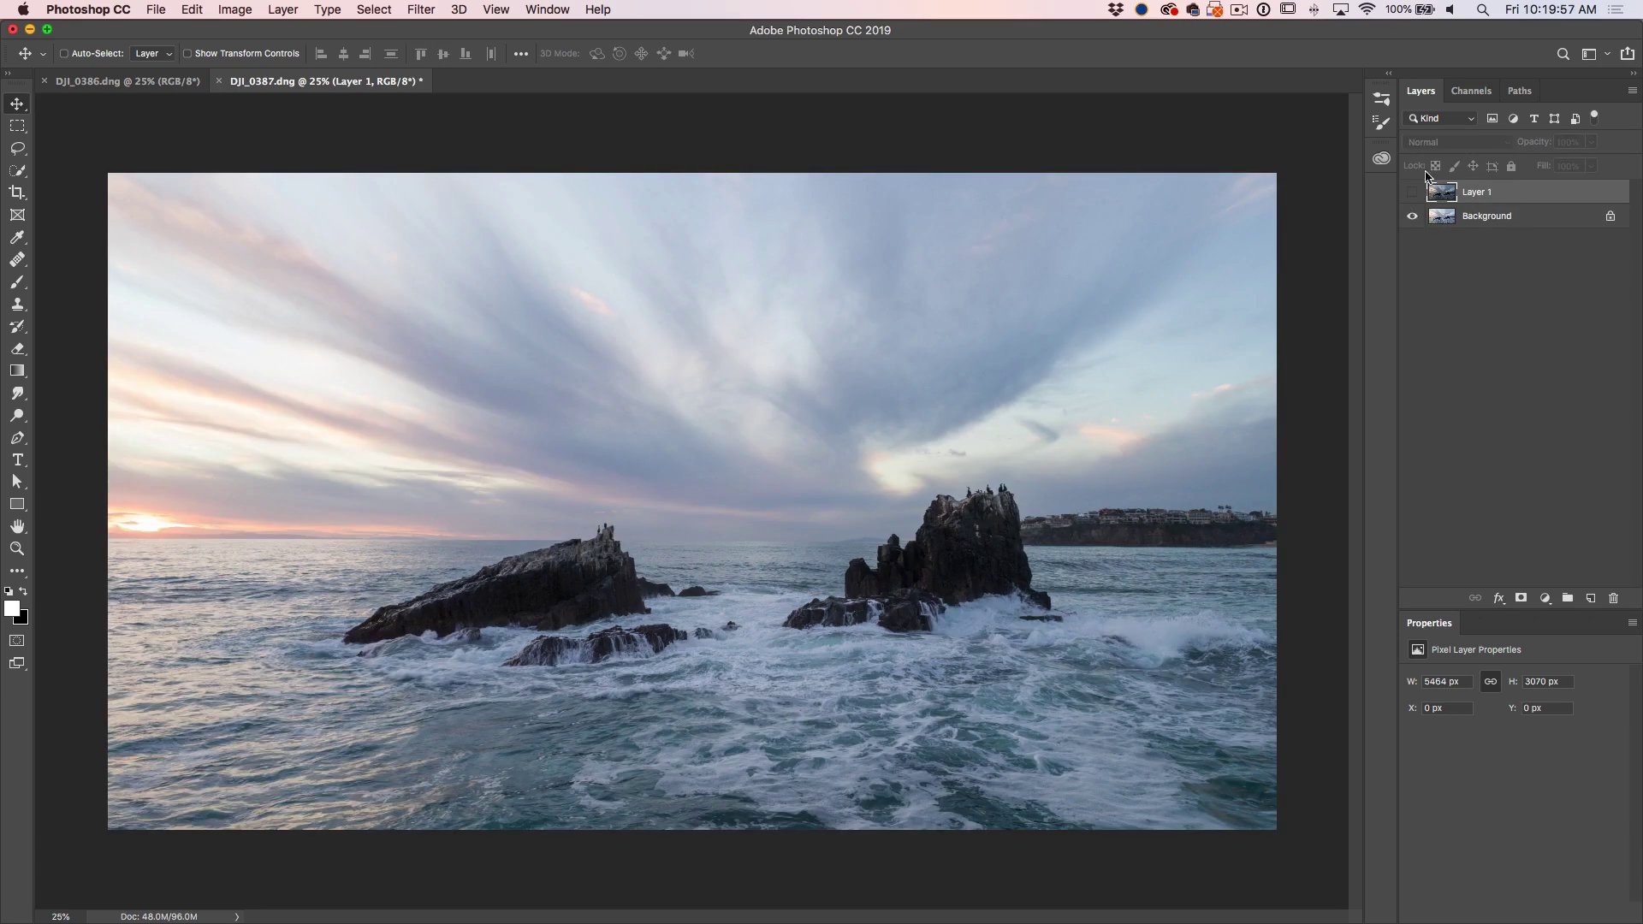
pyautogui.click(1411, 193)
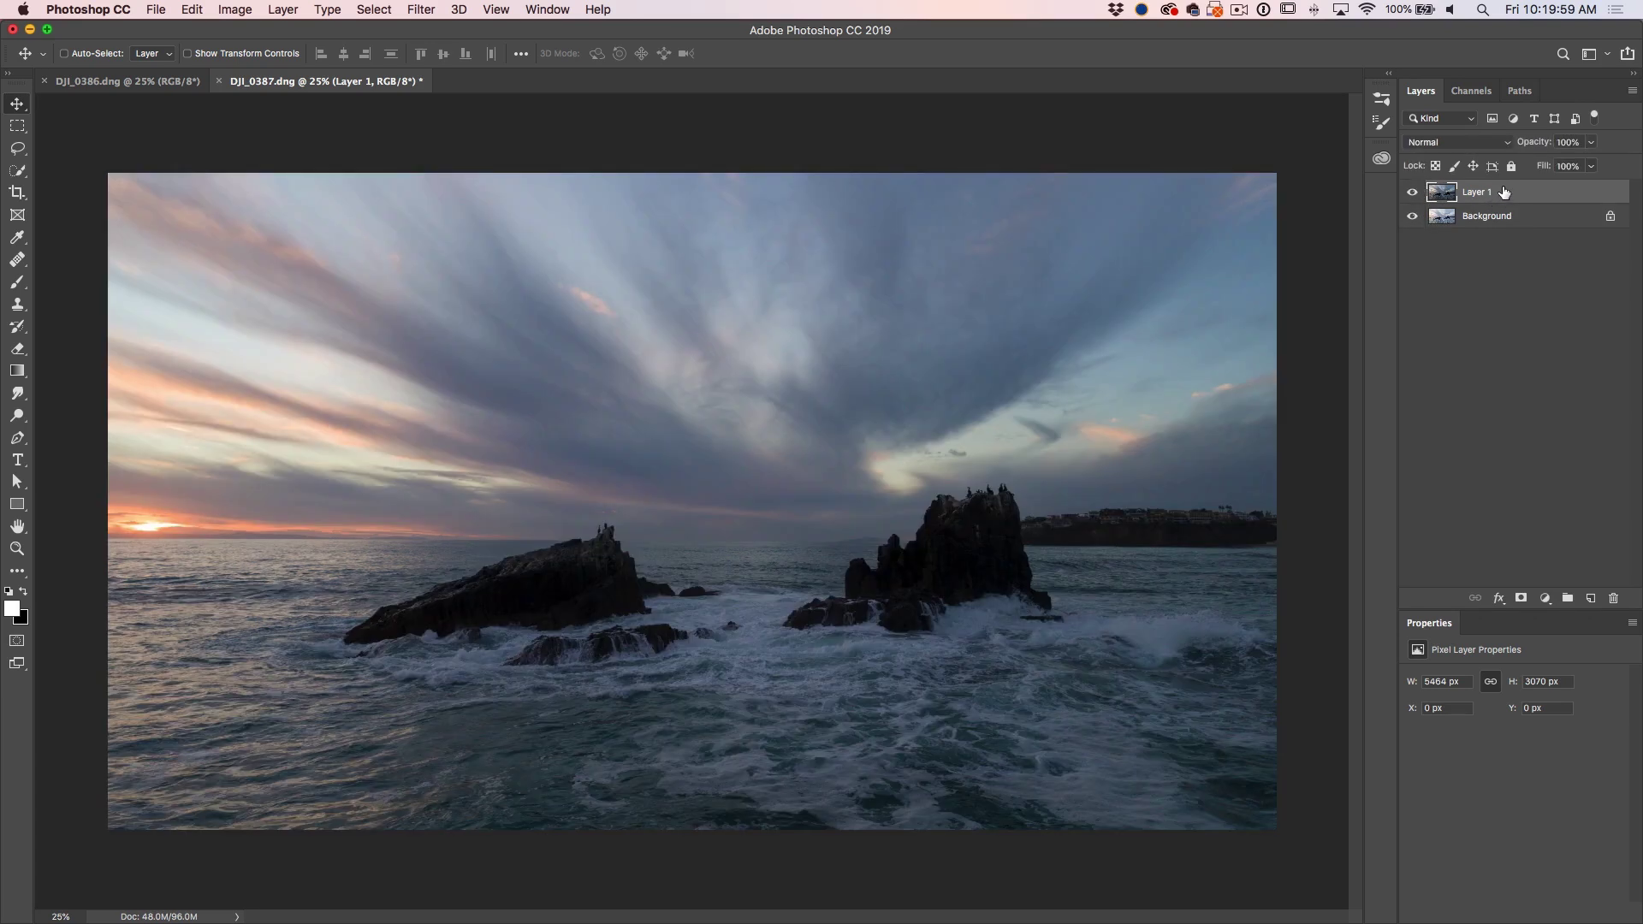
pyautogui.click(1522, 599)
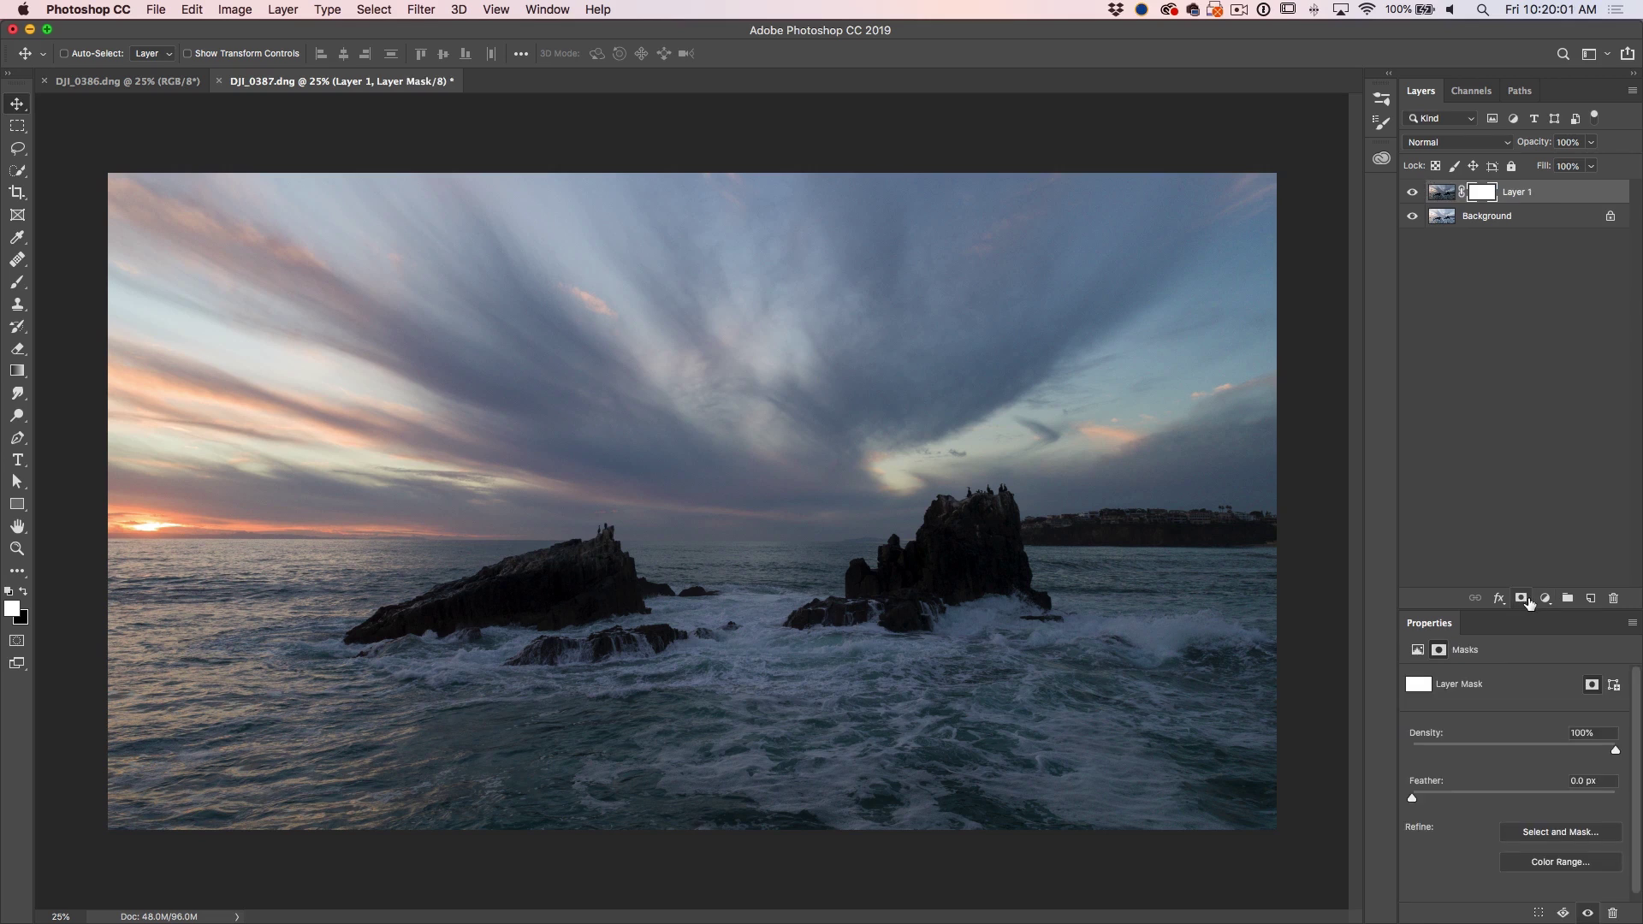
# Draw a short vertical white-to-black linear gradient across the horizon on Layer 1's mask, and compare the blend by toggling Layer 1
pyautogui.click(27, 376)
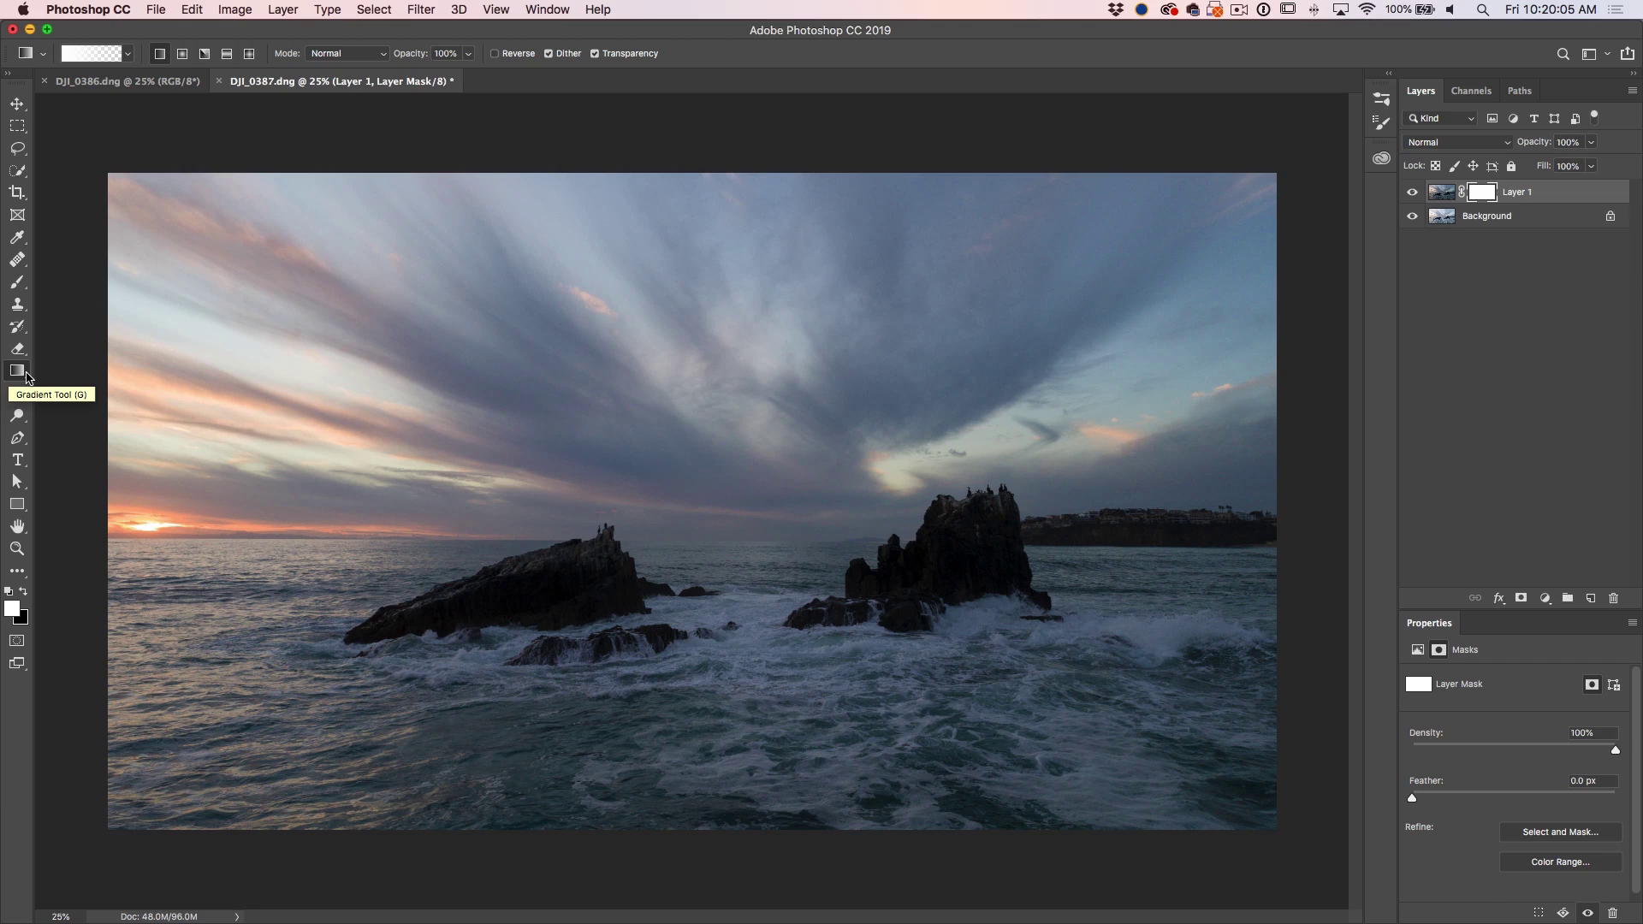
pyautogui.click(128, 53)
pyautogui.click(39, 88)
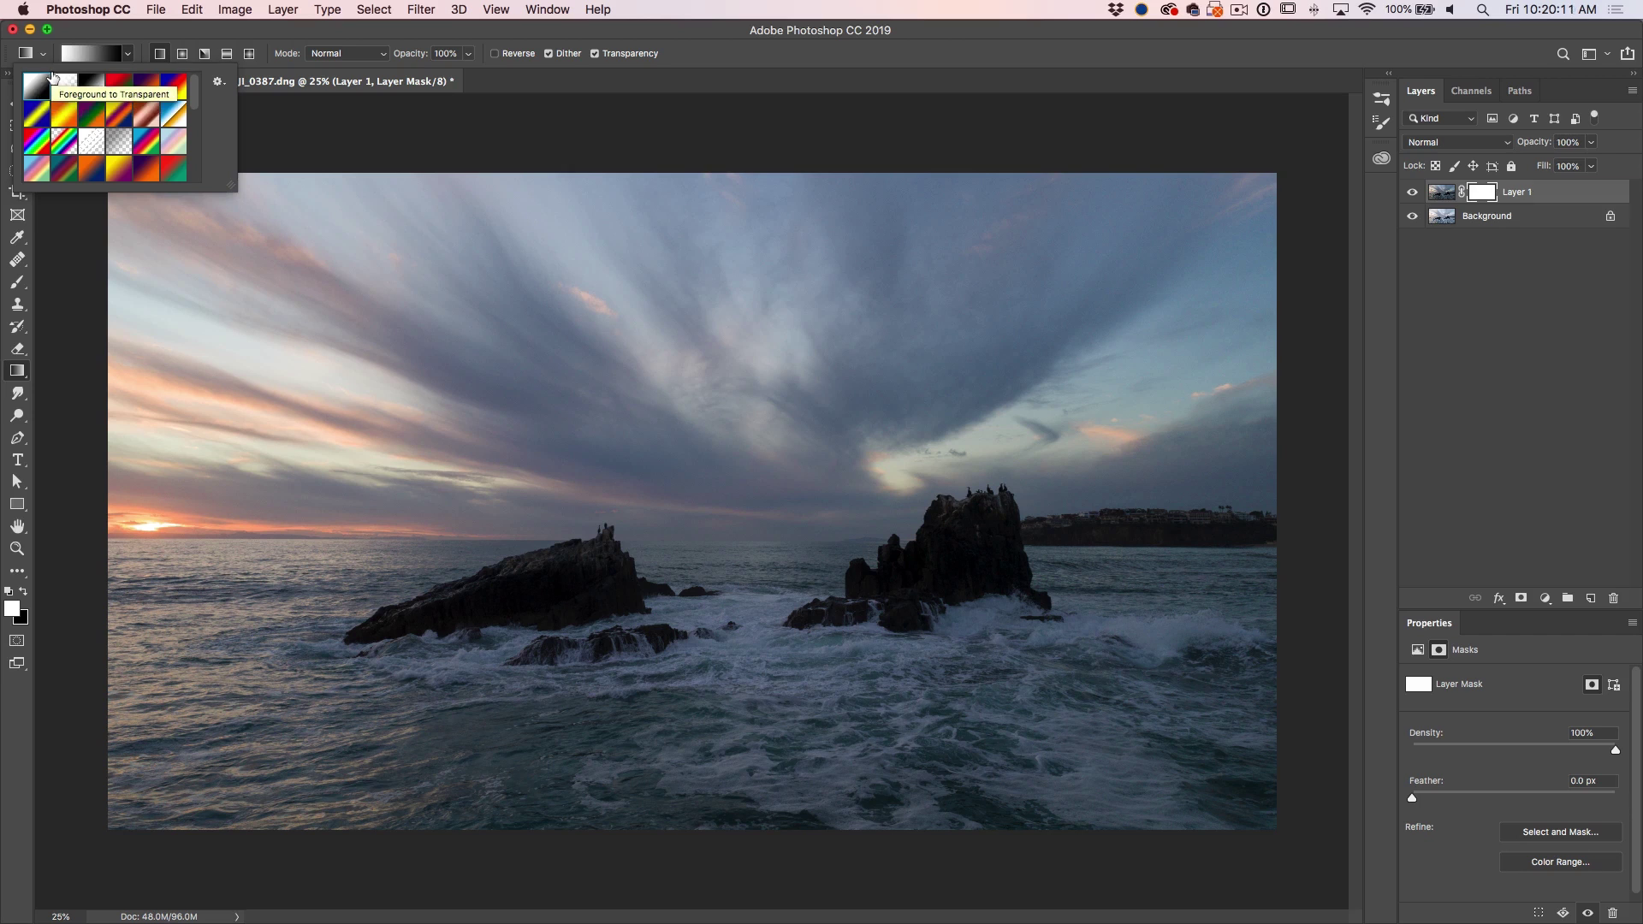
pyautogui.click(1000, 43)
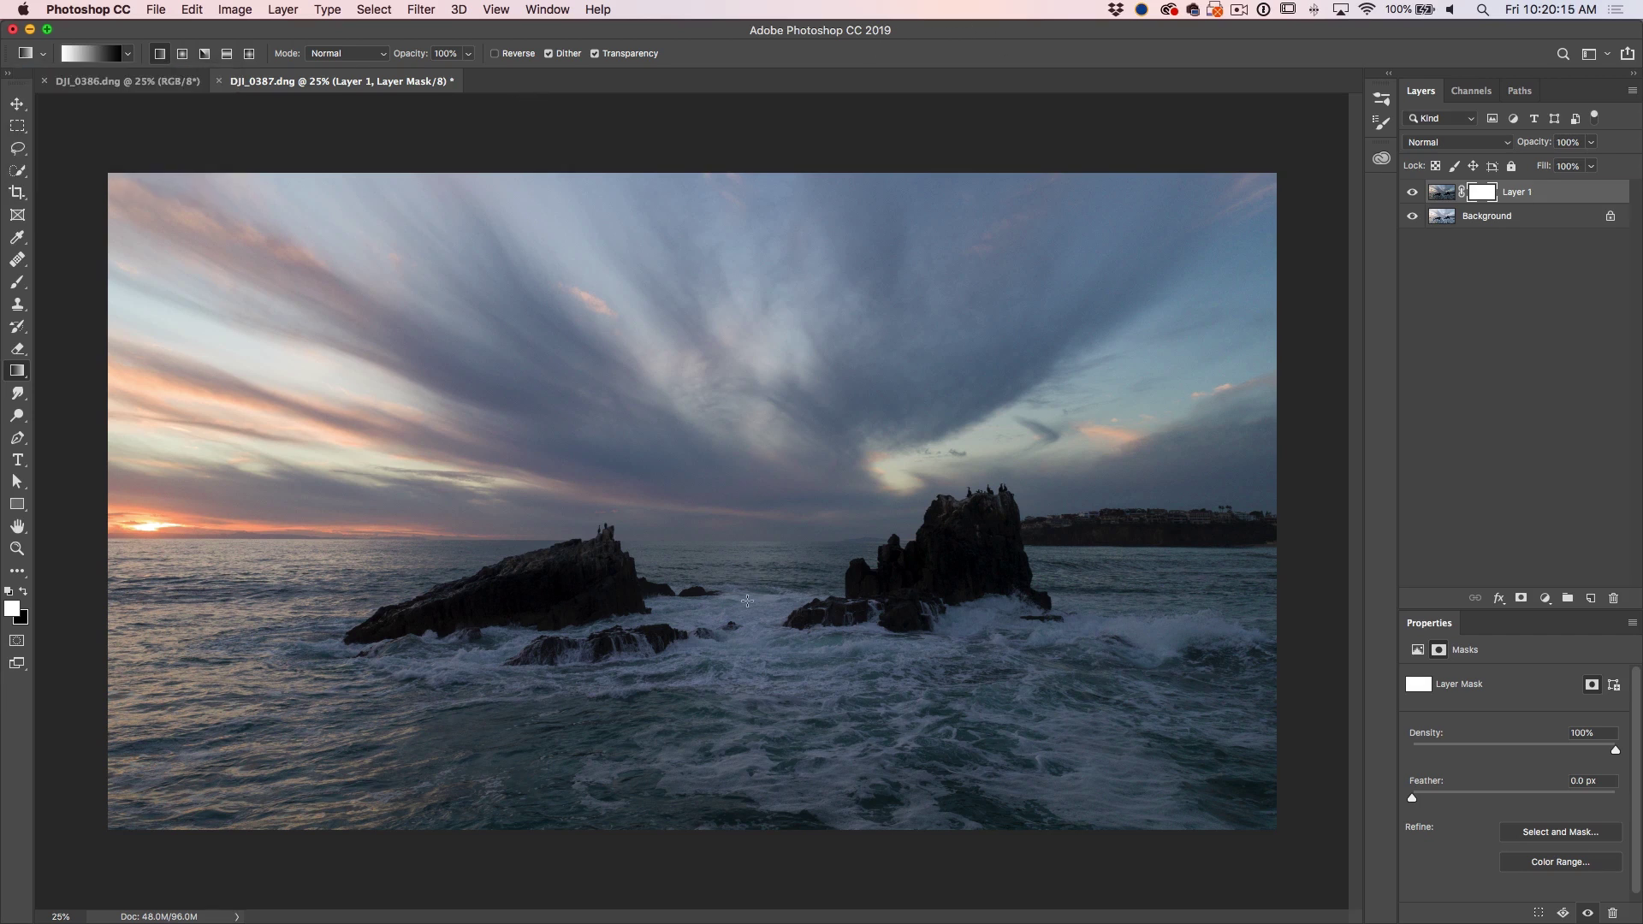
pyautogui.moveTo(753, 458); pyautogui.dragTo(744, 506)
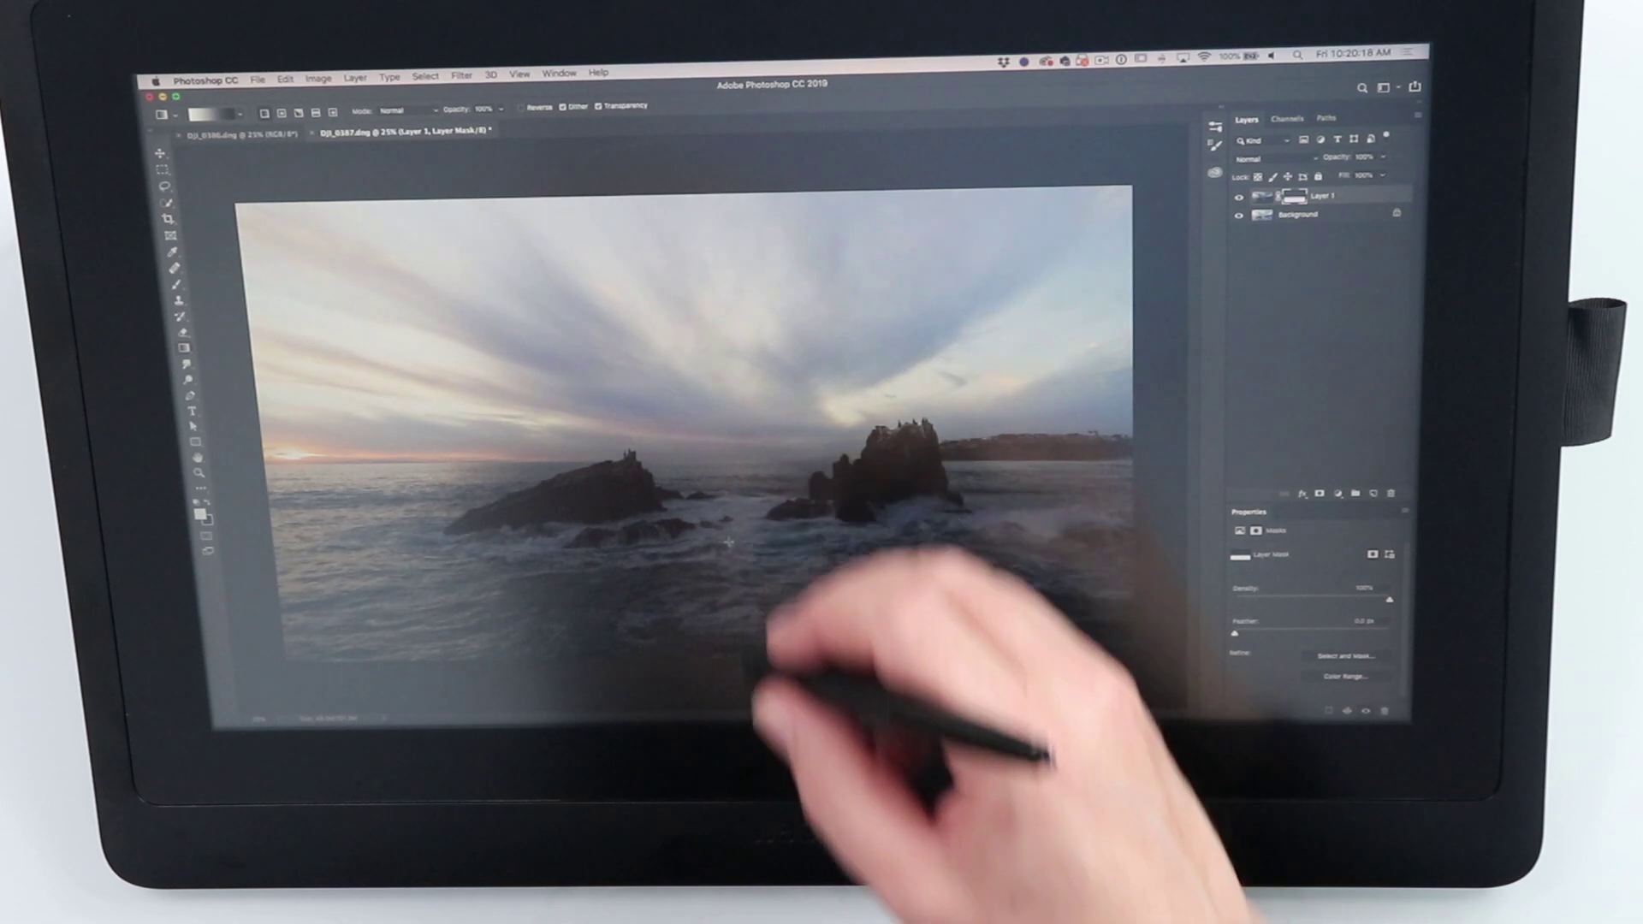
pyautogui.moveTo(753, 599); pyautogui.dragTo(757, 821)
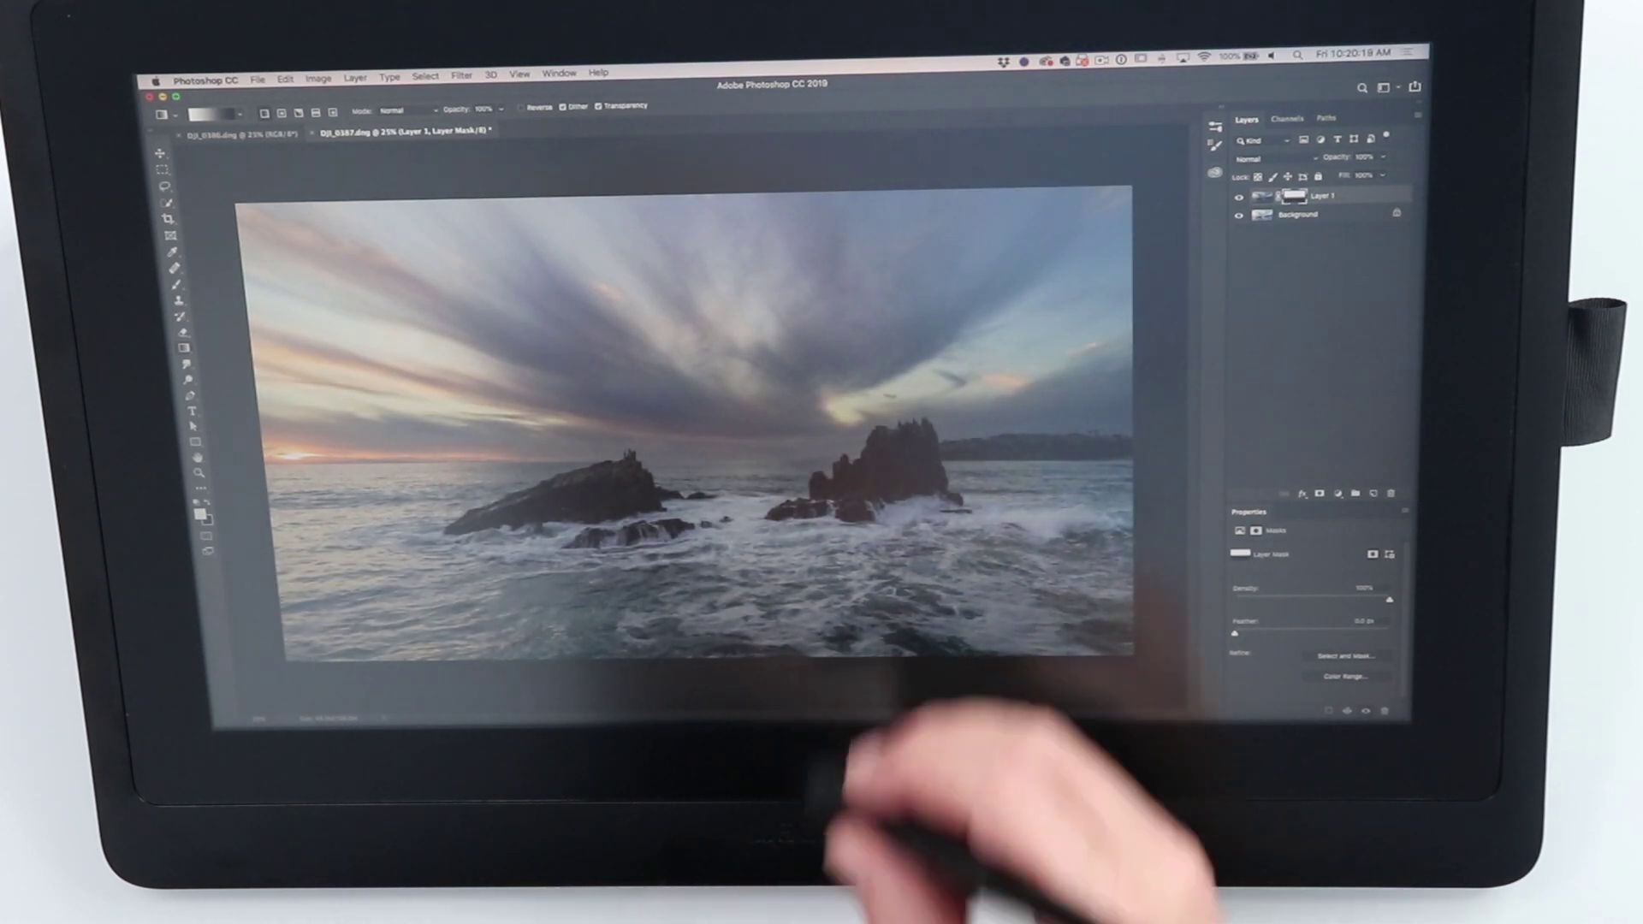
pyautogui.moveTo(731, 368); pyautogui.dragTo(737, 503)
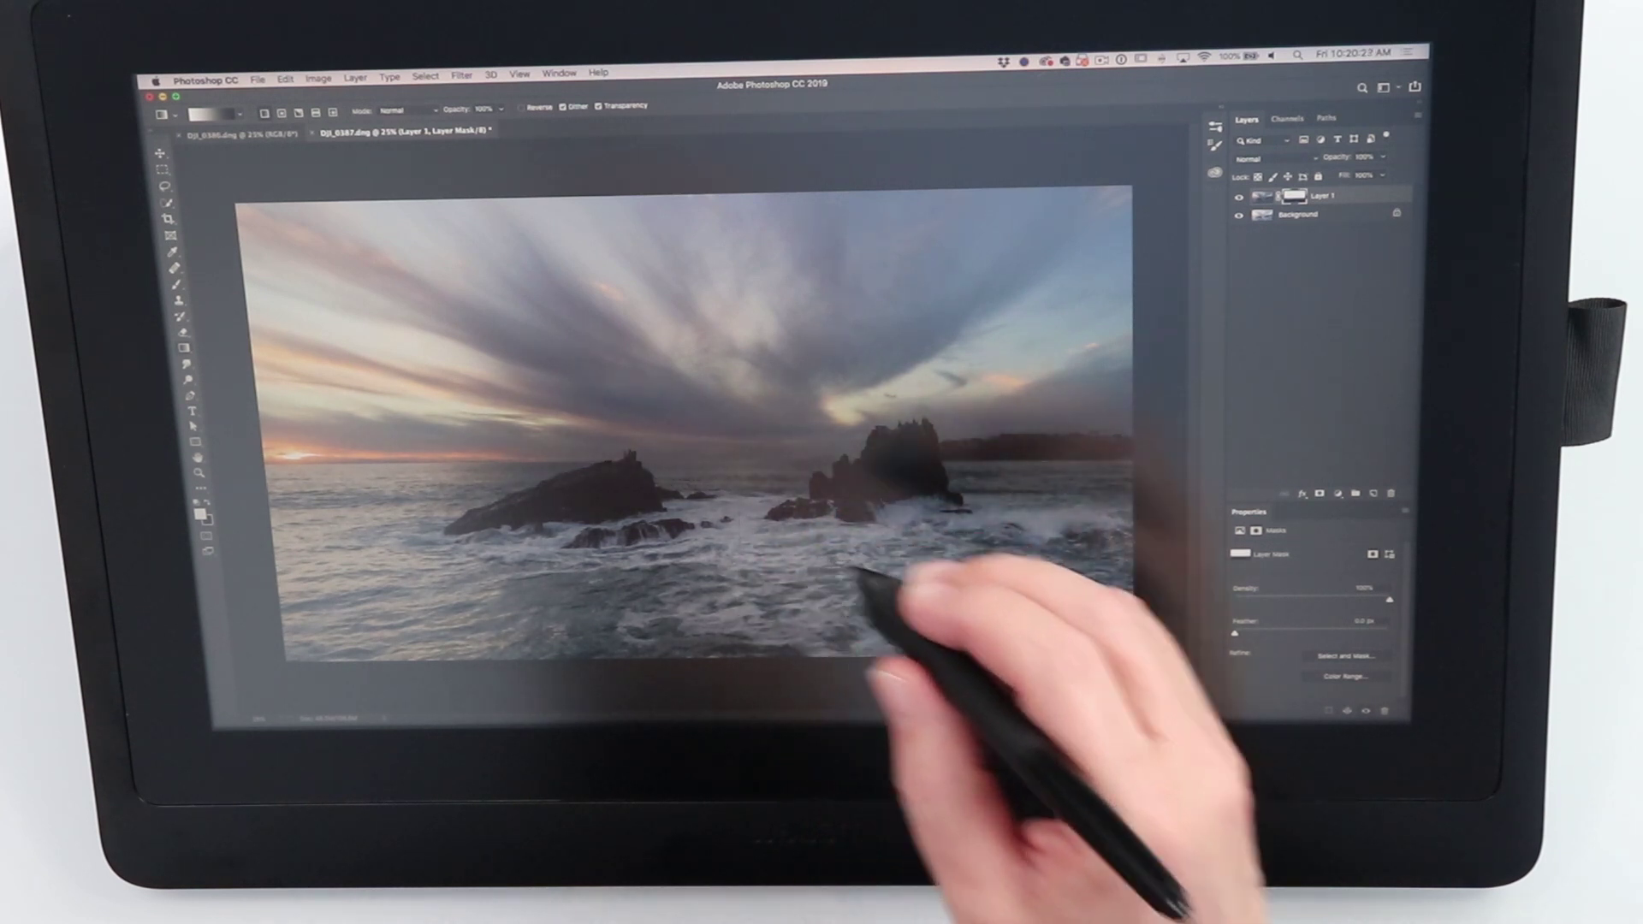
pyautogui.moveTo(739, 460); pyautogui.dragTo(741, 497)
pyautogui.moveTo(745, 398); pyautogui.dragTo(746, 497)
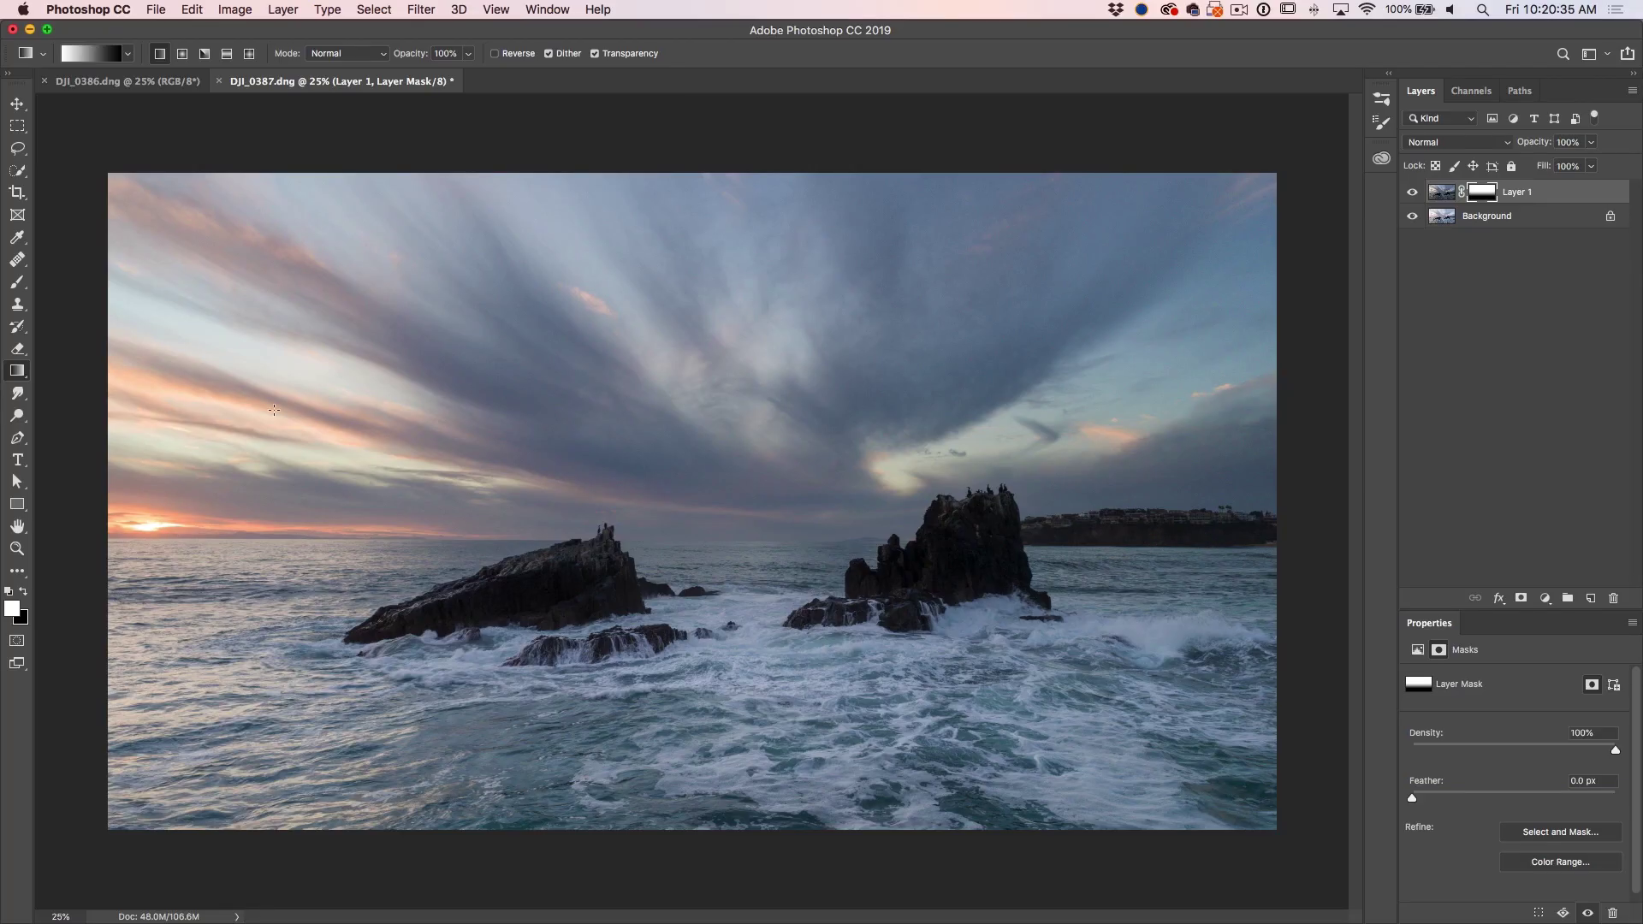
pyautogui.click(1413, 195)
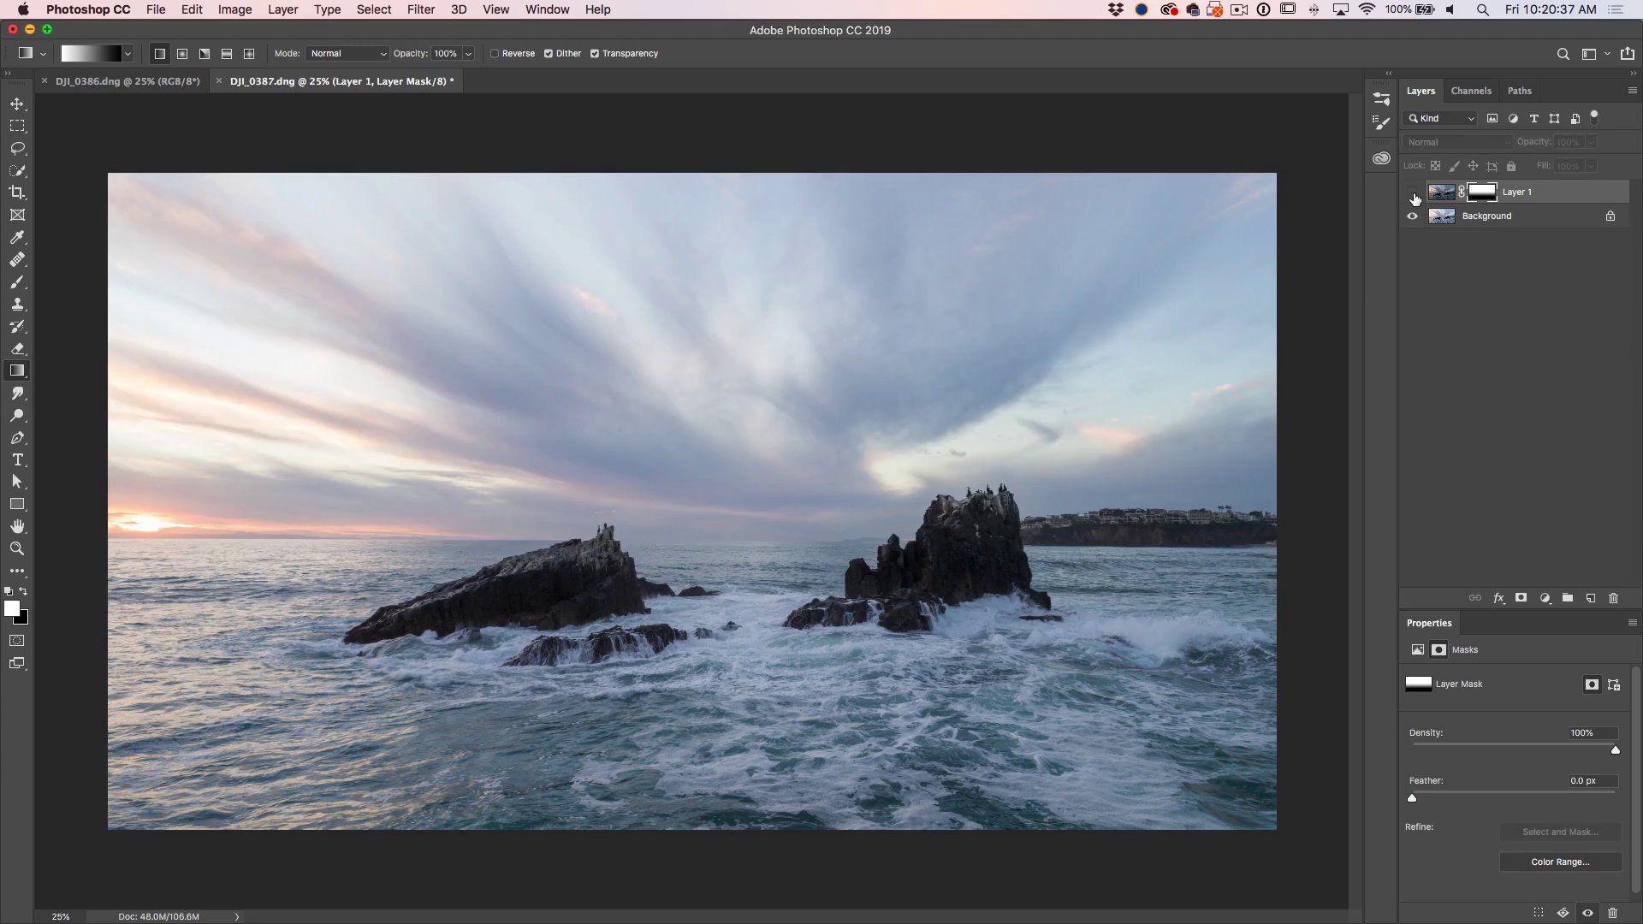
pyautogui.click(1416, 196)
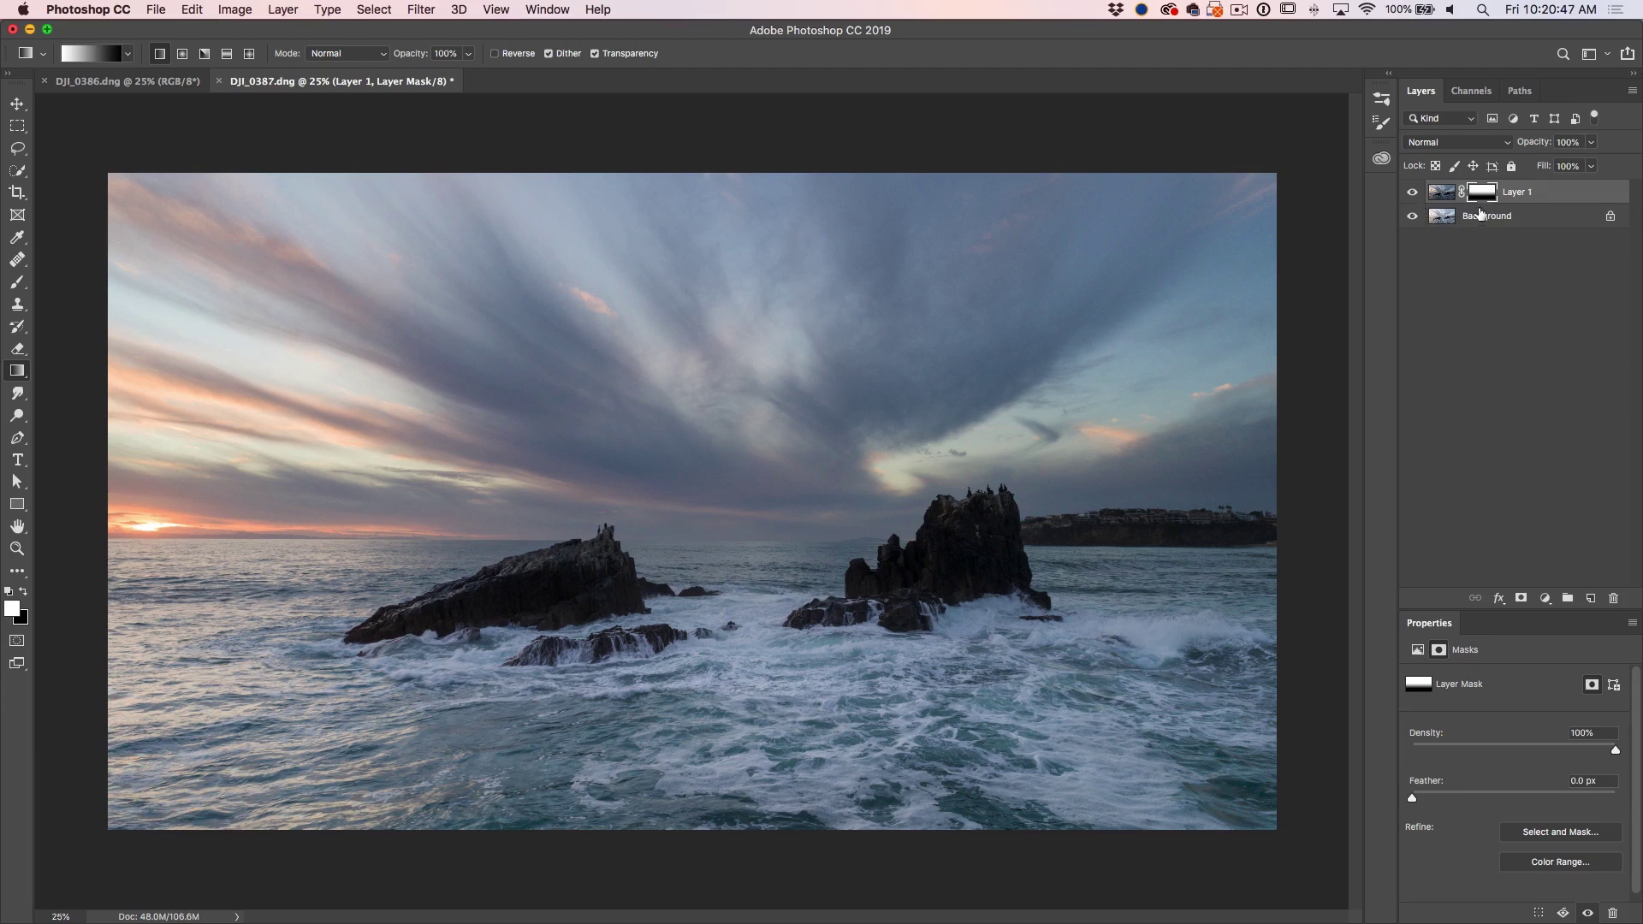
# Select the Brush tool and enlarge its tip to 900 px
pyautogui.press('b')
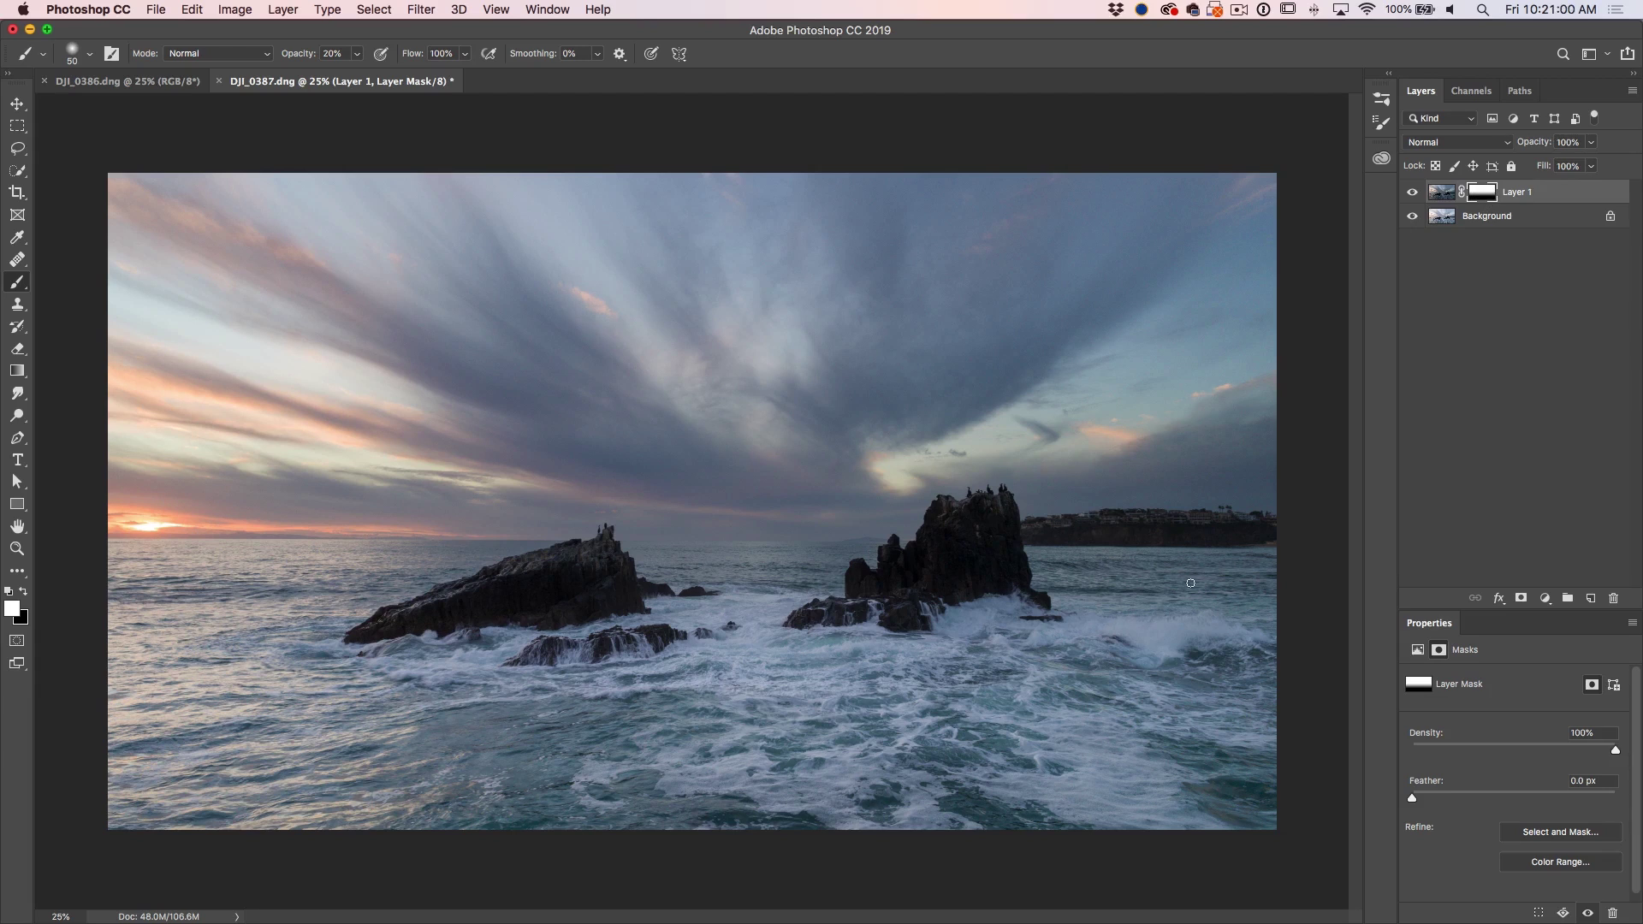
pyautogui.press(']')
pyautogui.press(']')
pyautogui.press(']')
pyautogui.press(']')
pyautogui.press(']')
pyautogui.press(']')
pyautogui.press(']')
pyautogui.press(']')
pyautogui.press(']')
pyautogui.press(']')
pyautogui.press(']')
pyautogui.press(']')
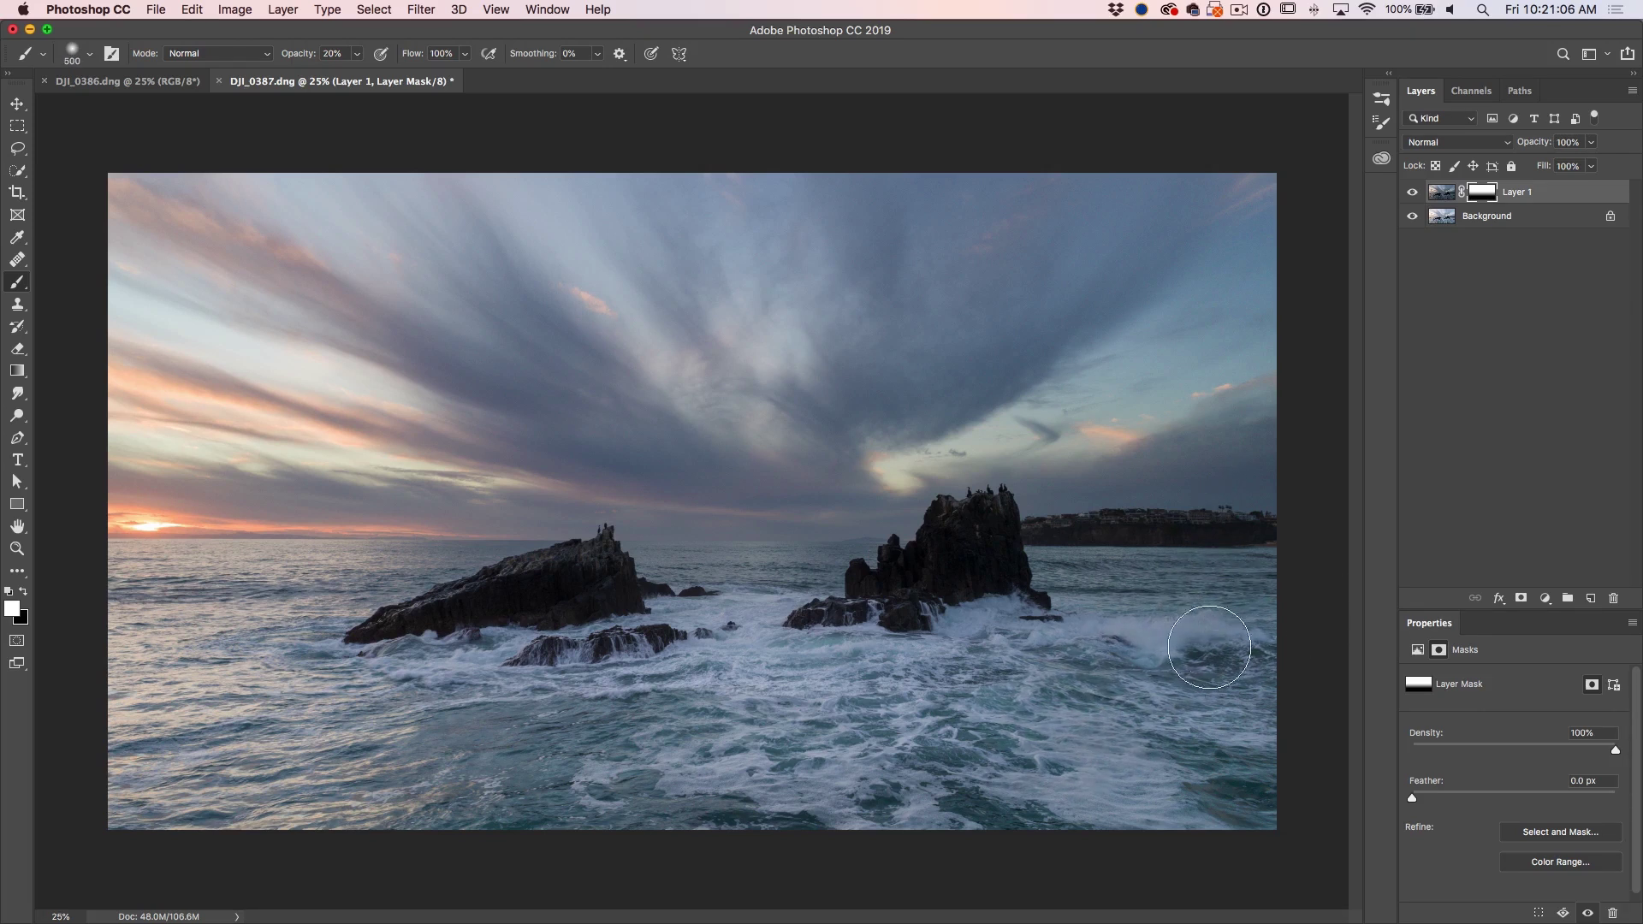
pyautogui.press('super+z')
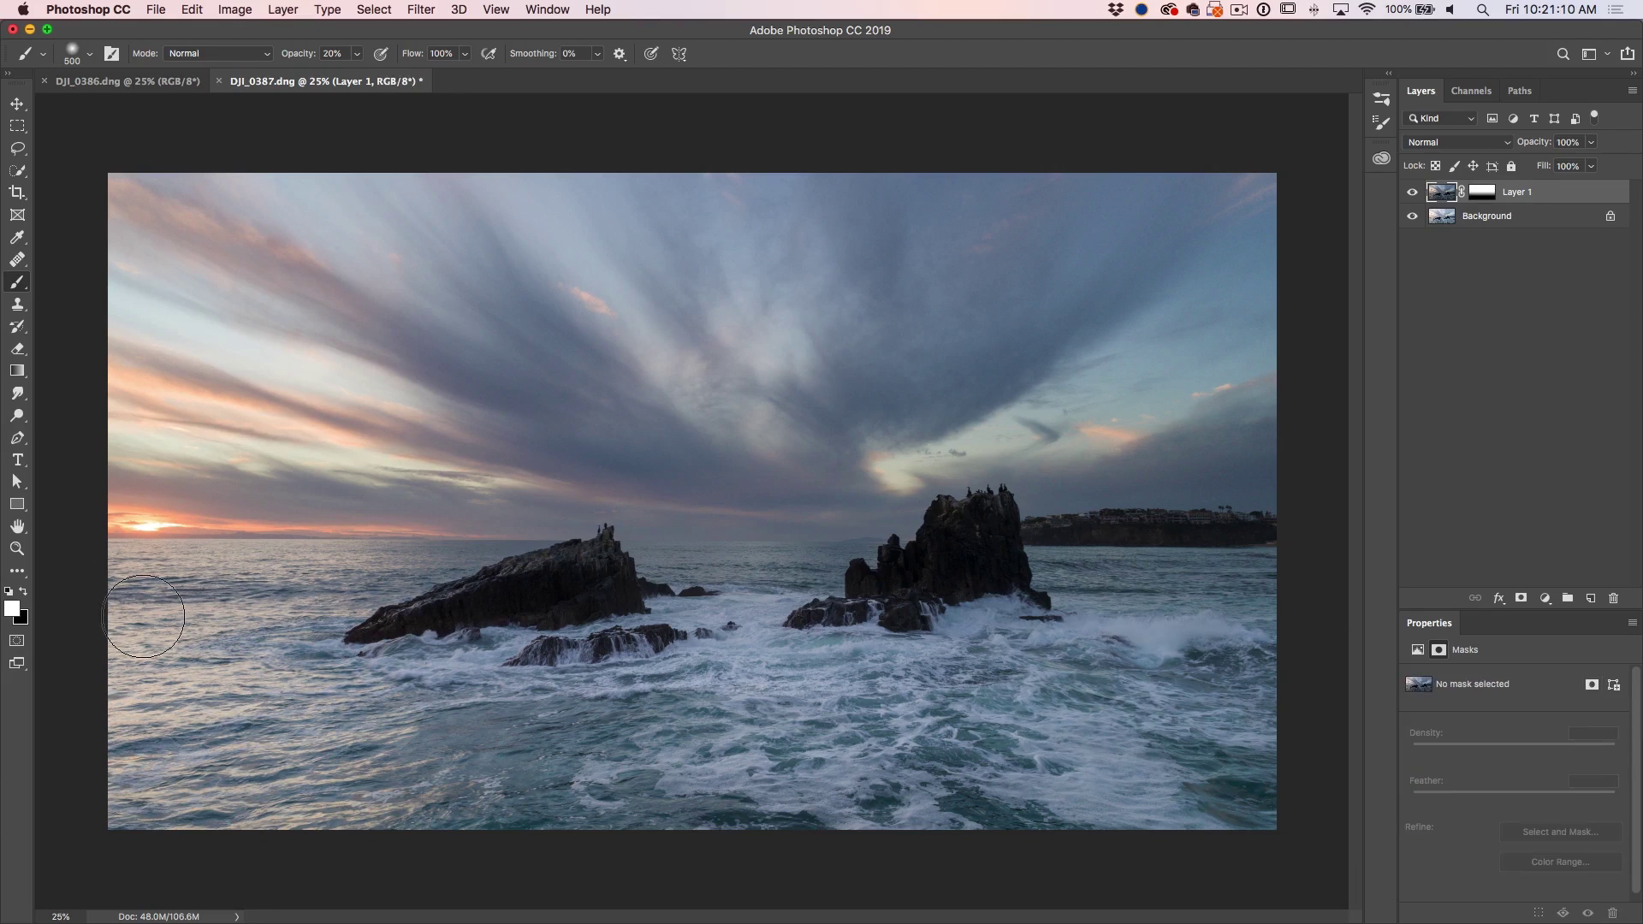
pyautogui.press(']')
pyautogui.press(']')
pyautogui.press(']')
pyautogui.press(']')
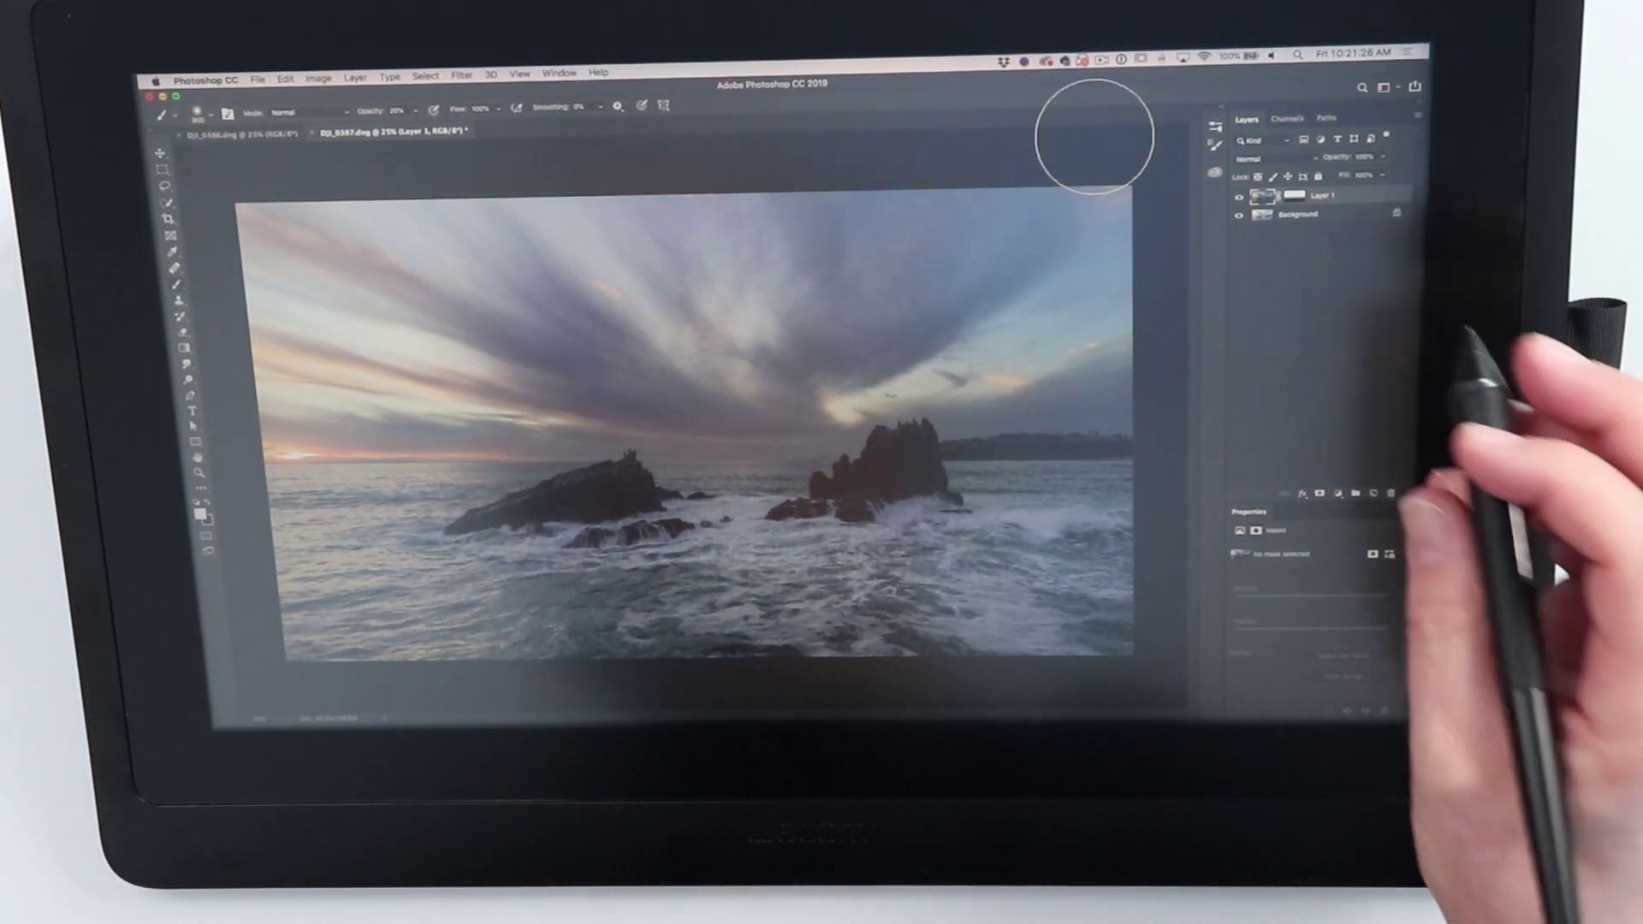
# Select both Layer 1 and the Background and convert them to a single Smart Object
pyautogui.click(1301, 214)
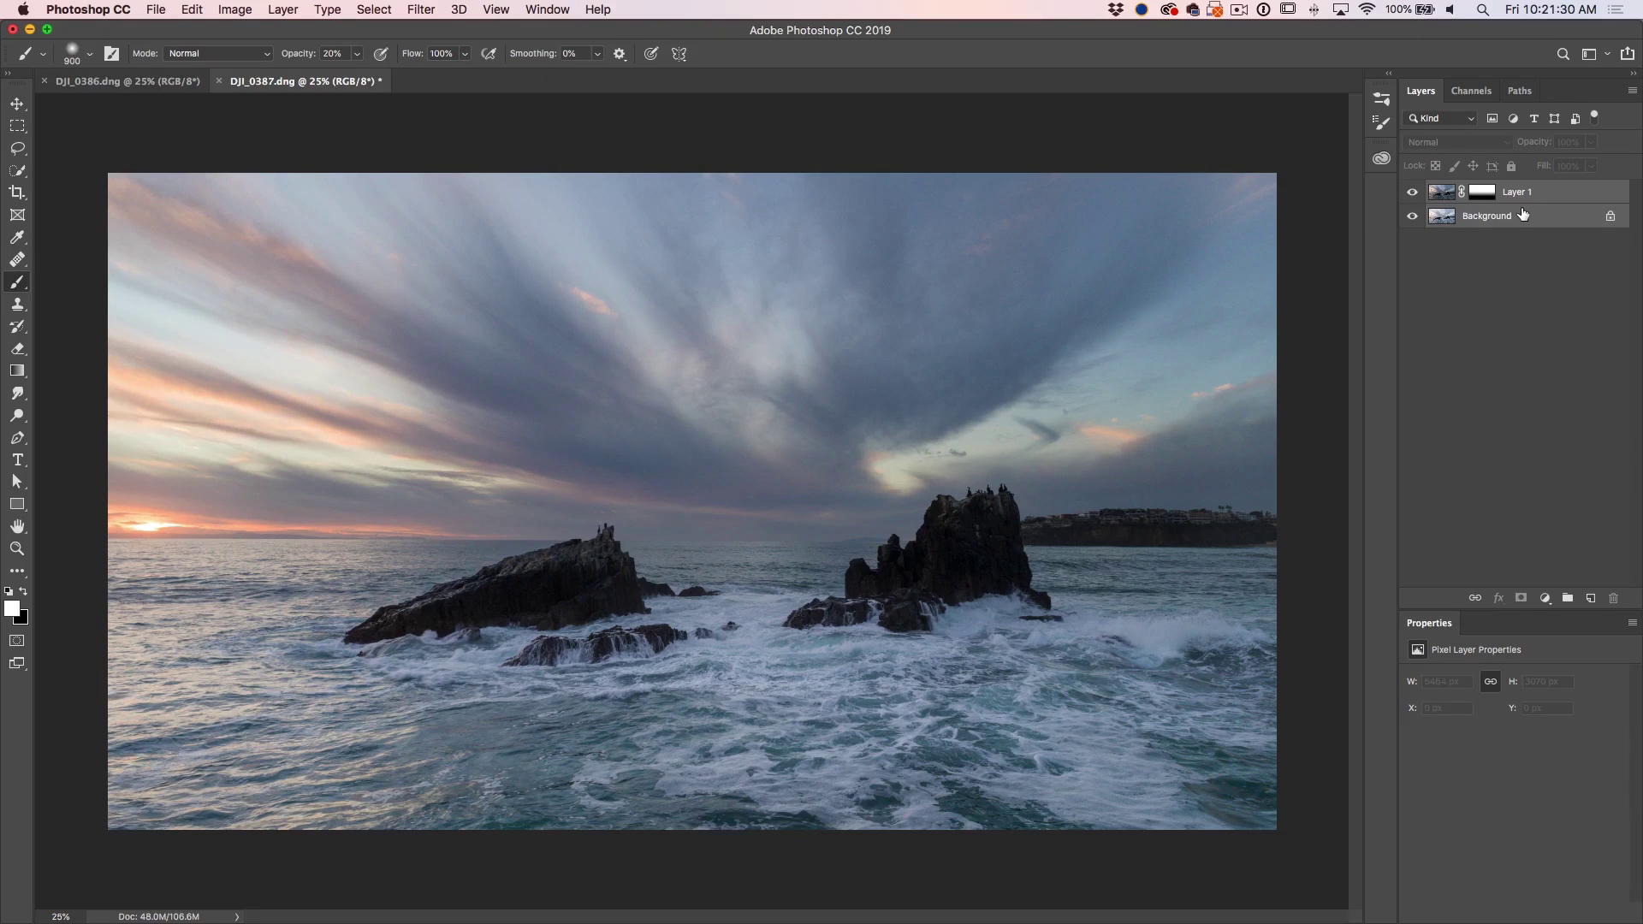
pyautogui.rightClick(1567, 202)
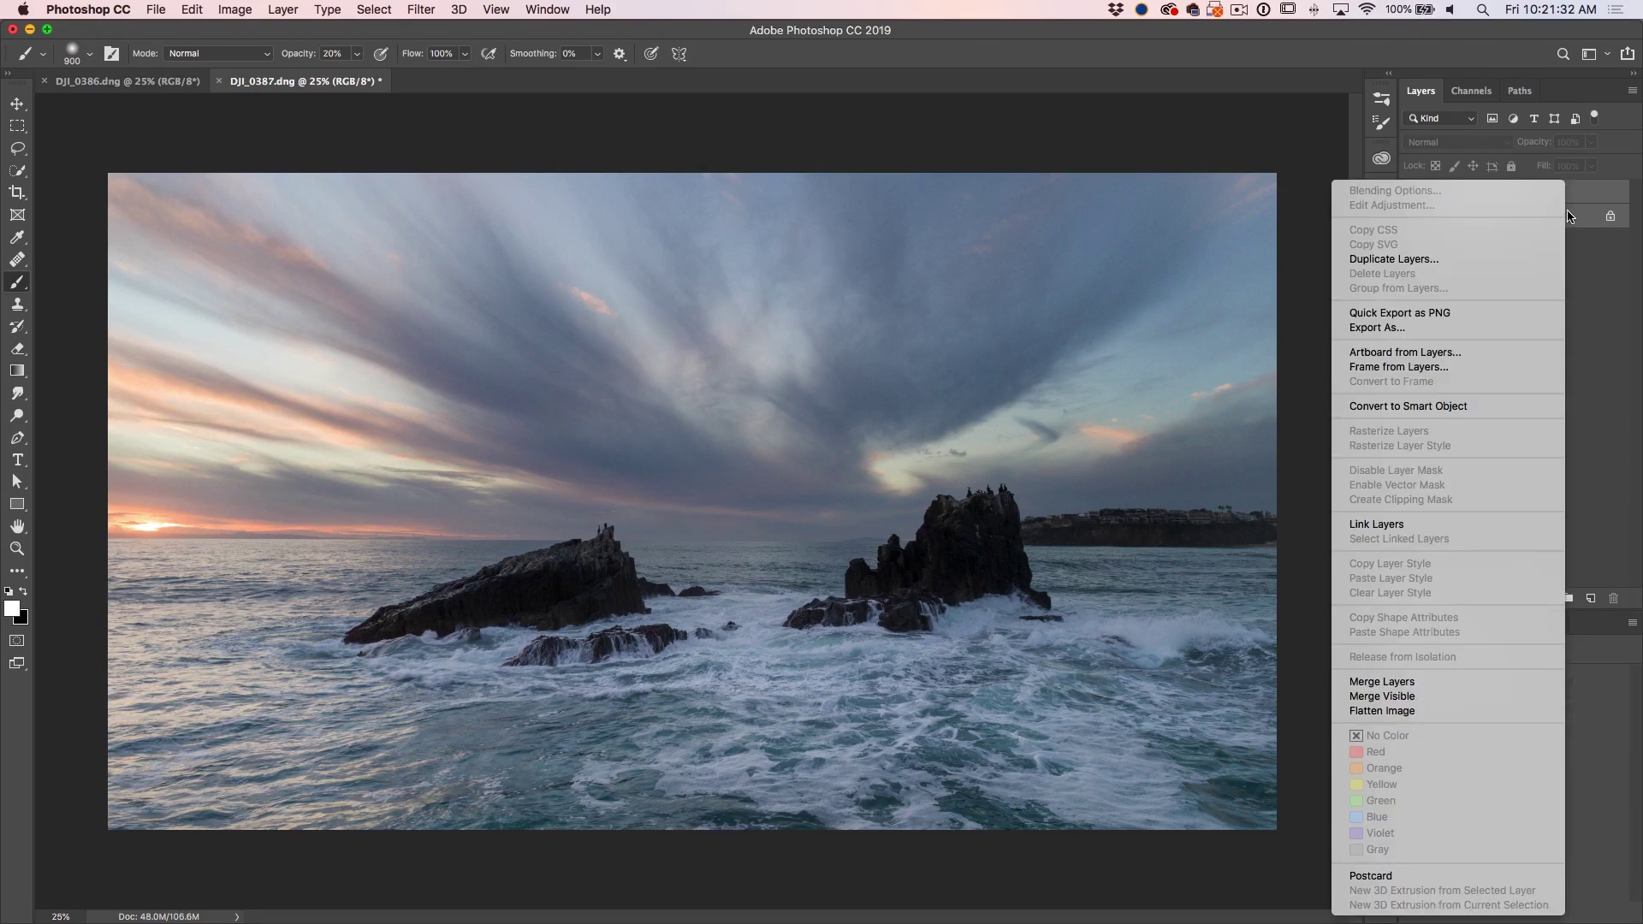
pyautogui.click(1464, 407)
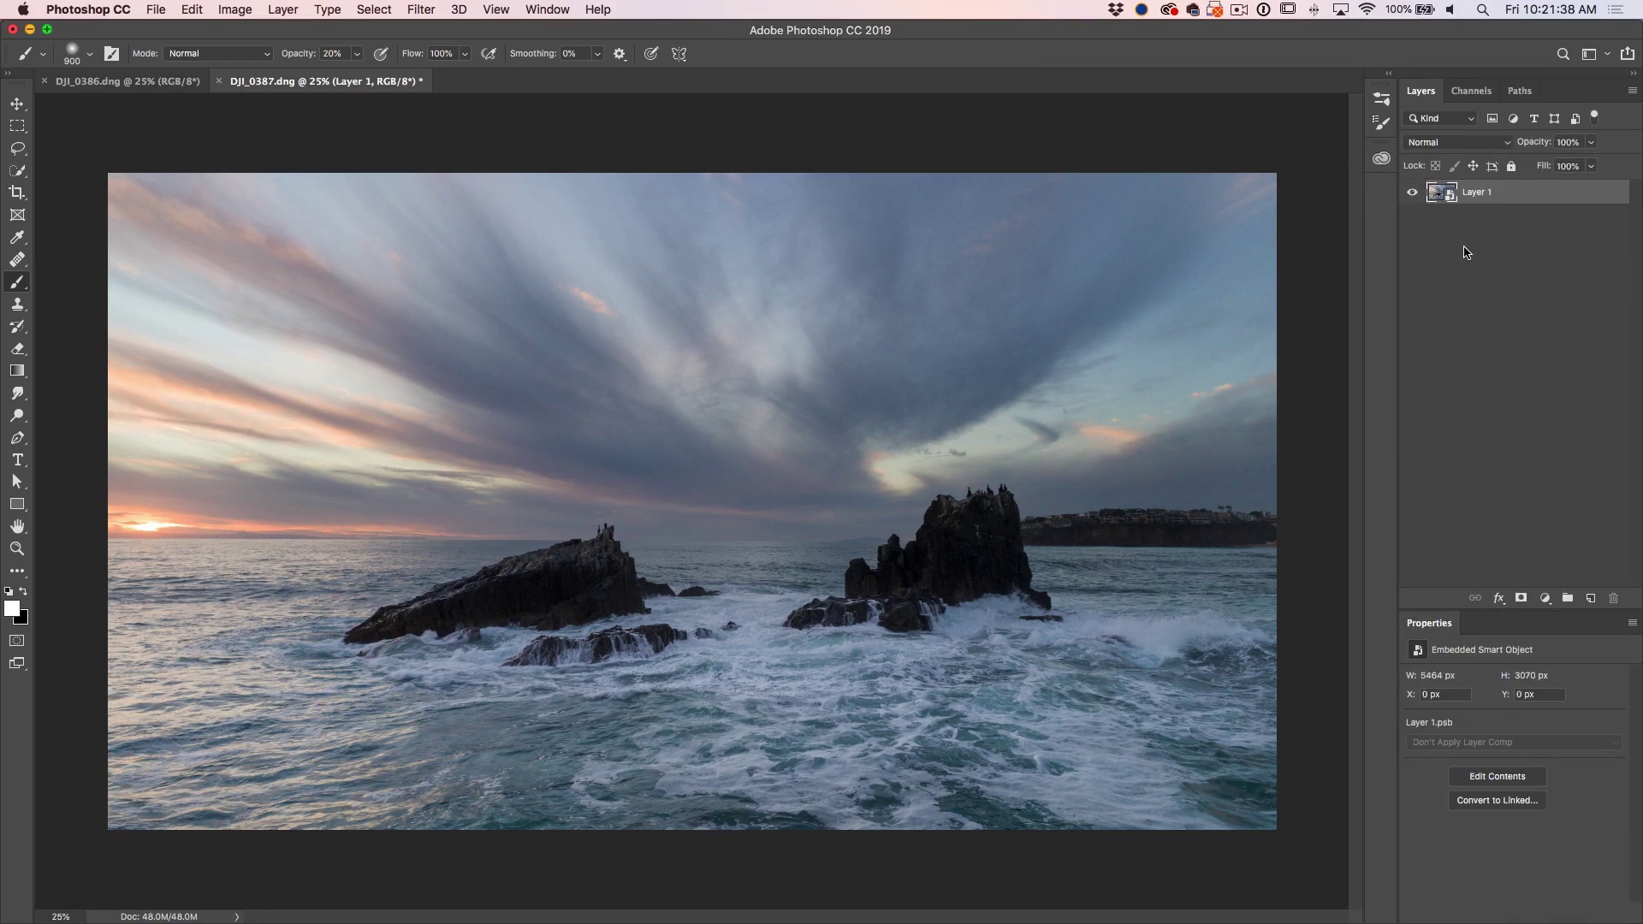
# Open the Camera Raw Filter on the Smart Object and set Exposure to +0.50, Highlights to -70 and Shadows to +33
pyautogui.click(425, 12)
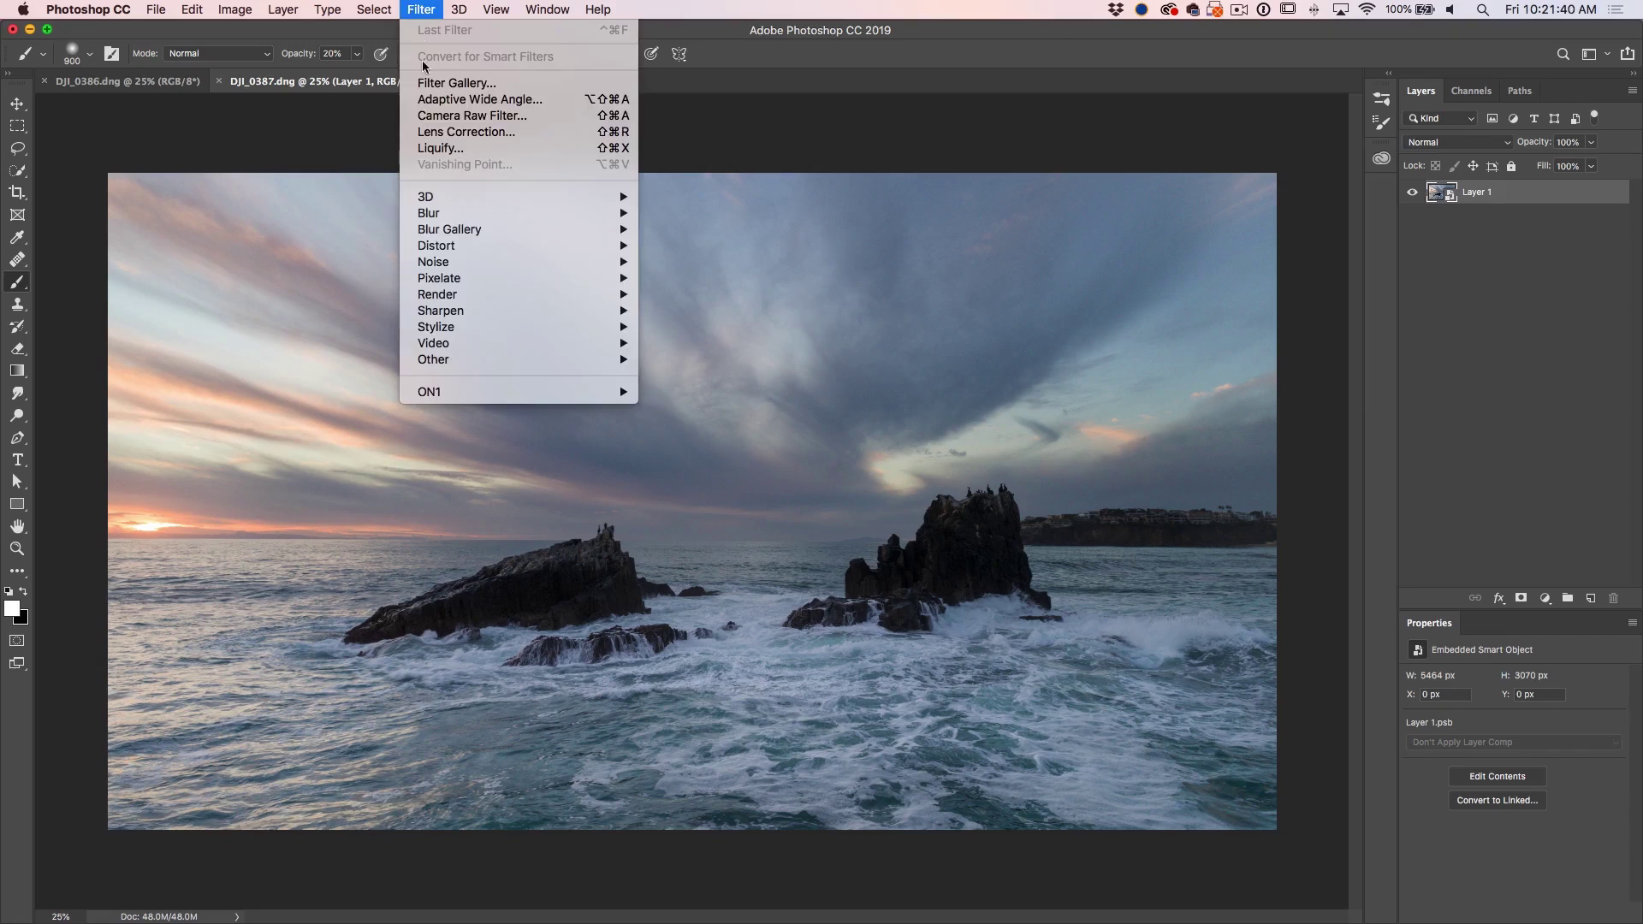
pyautogui.click(427, 115)
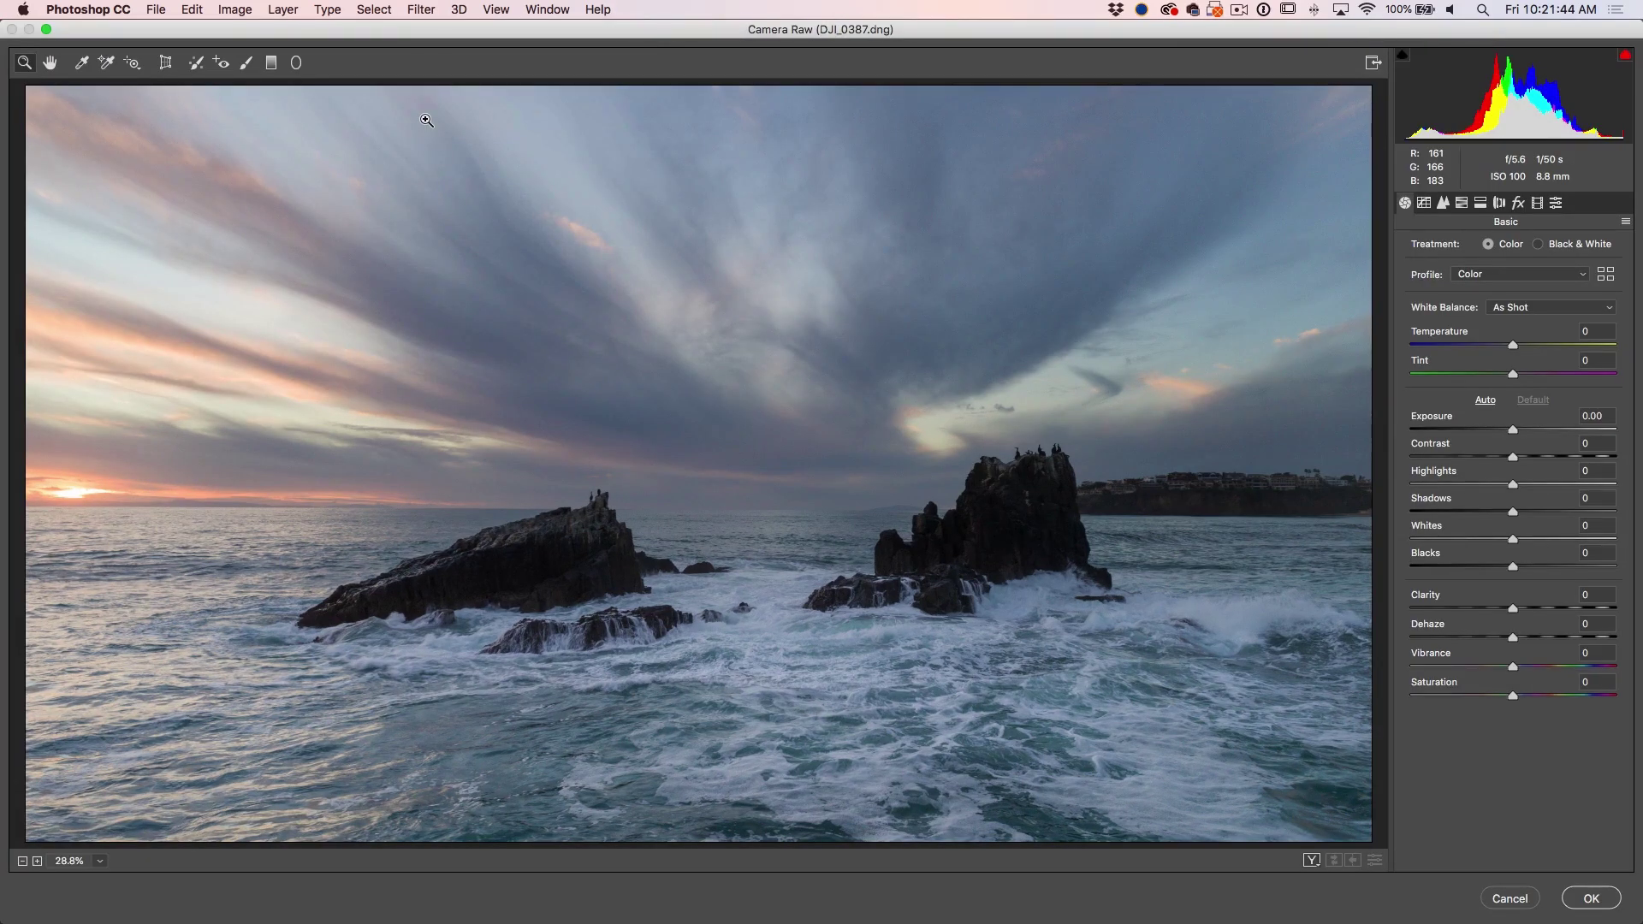
pyautogui.moveTo(1513, 429); pyautogui.dragTo(1523, 430)
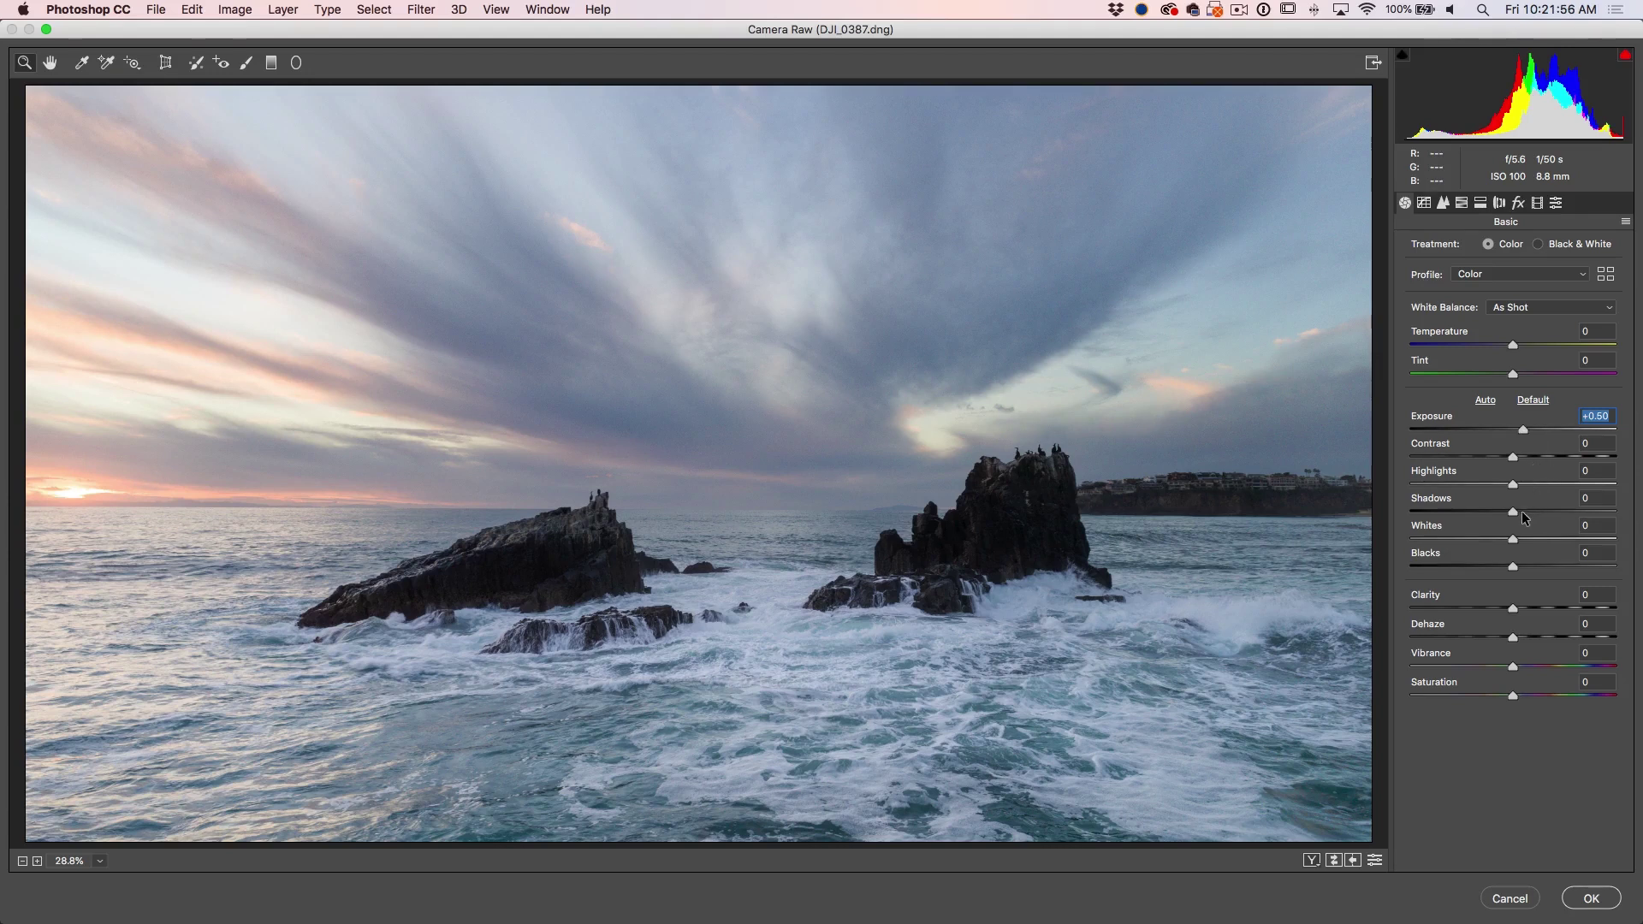
pyautogui.moveTo(1516, 511); pyautogui.dragTo(1545, 508)
pyautogui.moveTo(1524, 439); pyautogui.dragTo(1529, 426)
pyautogui.moveTo(1511, 484); pyautogui.dragTo(1445, 482)
pyautogui.moveTo(1528, 428); pyautogui.dragTo(1523, 425)
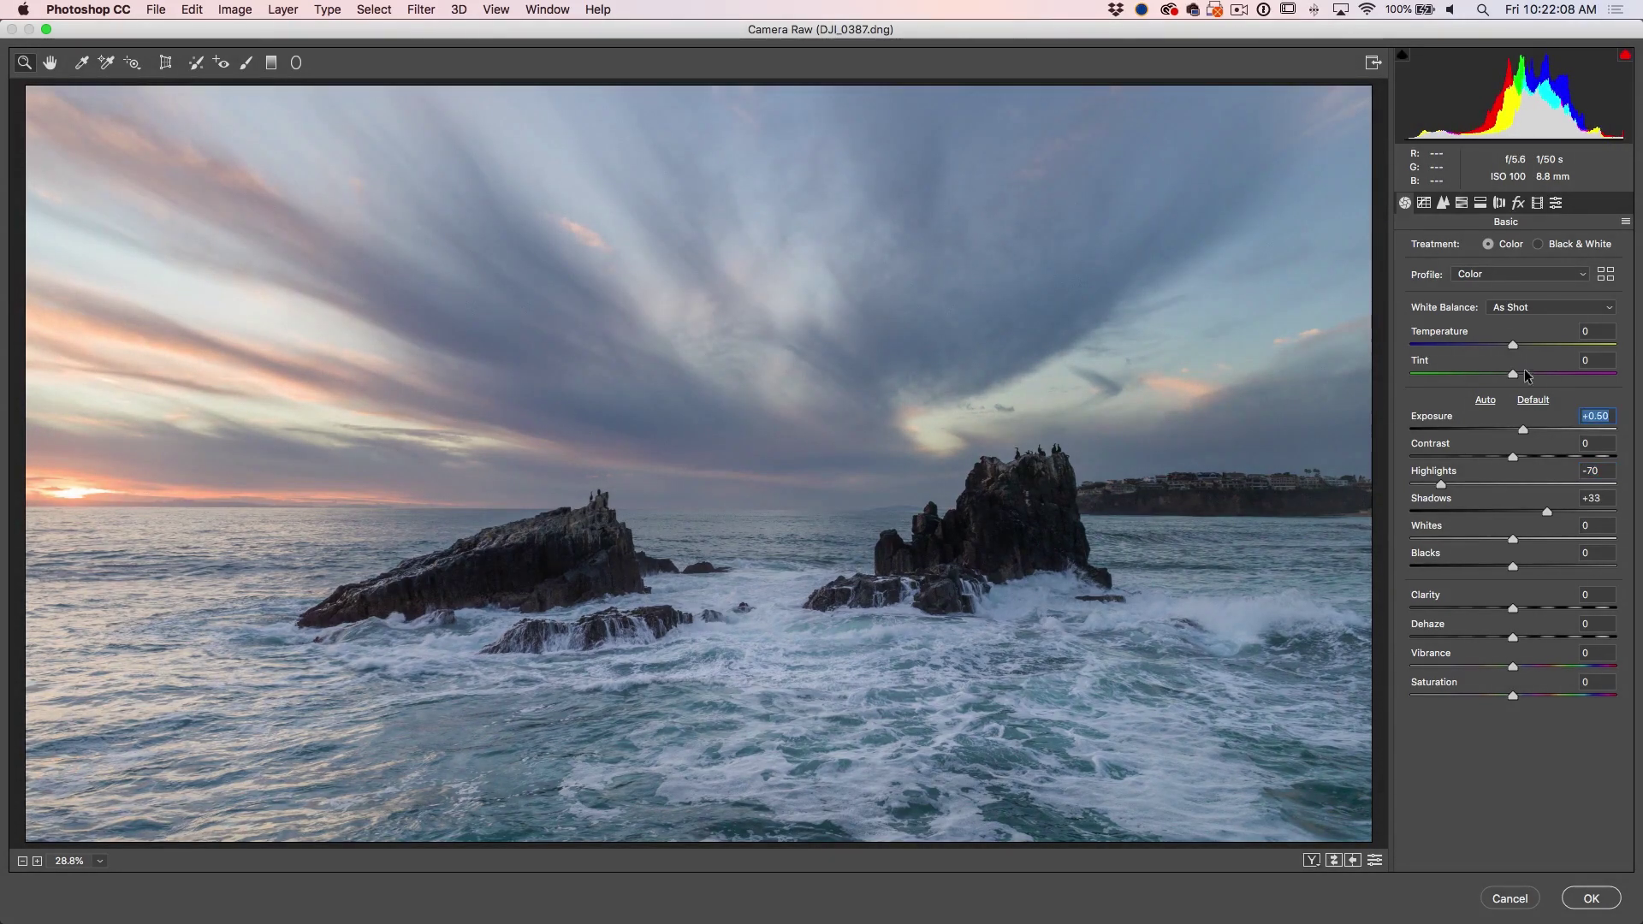
# Set Temperature to +7, Whites to -2, Shadows to +28 and Exposure to +0.55, and apply the Camera Raw Filter
pyautogui.moveTo(1513, 345); pyautogui.dragTo(1521, 342)
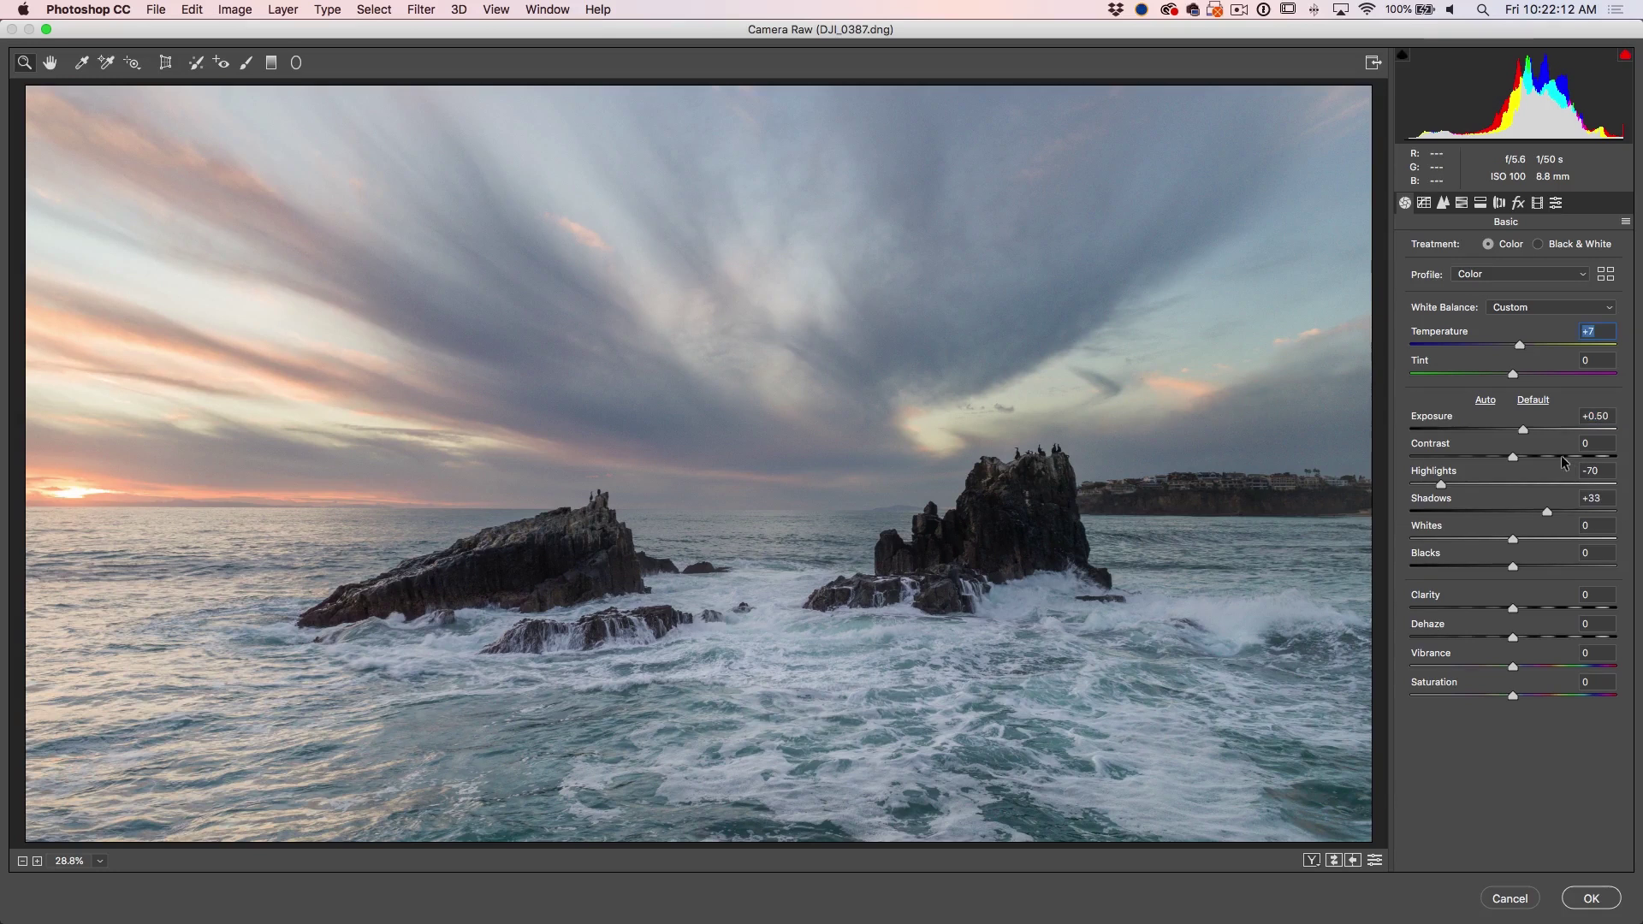
pyautogui.moveTo(1517, 537); pyautogui.dragTo(1541, 511)
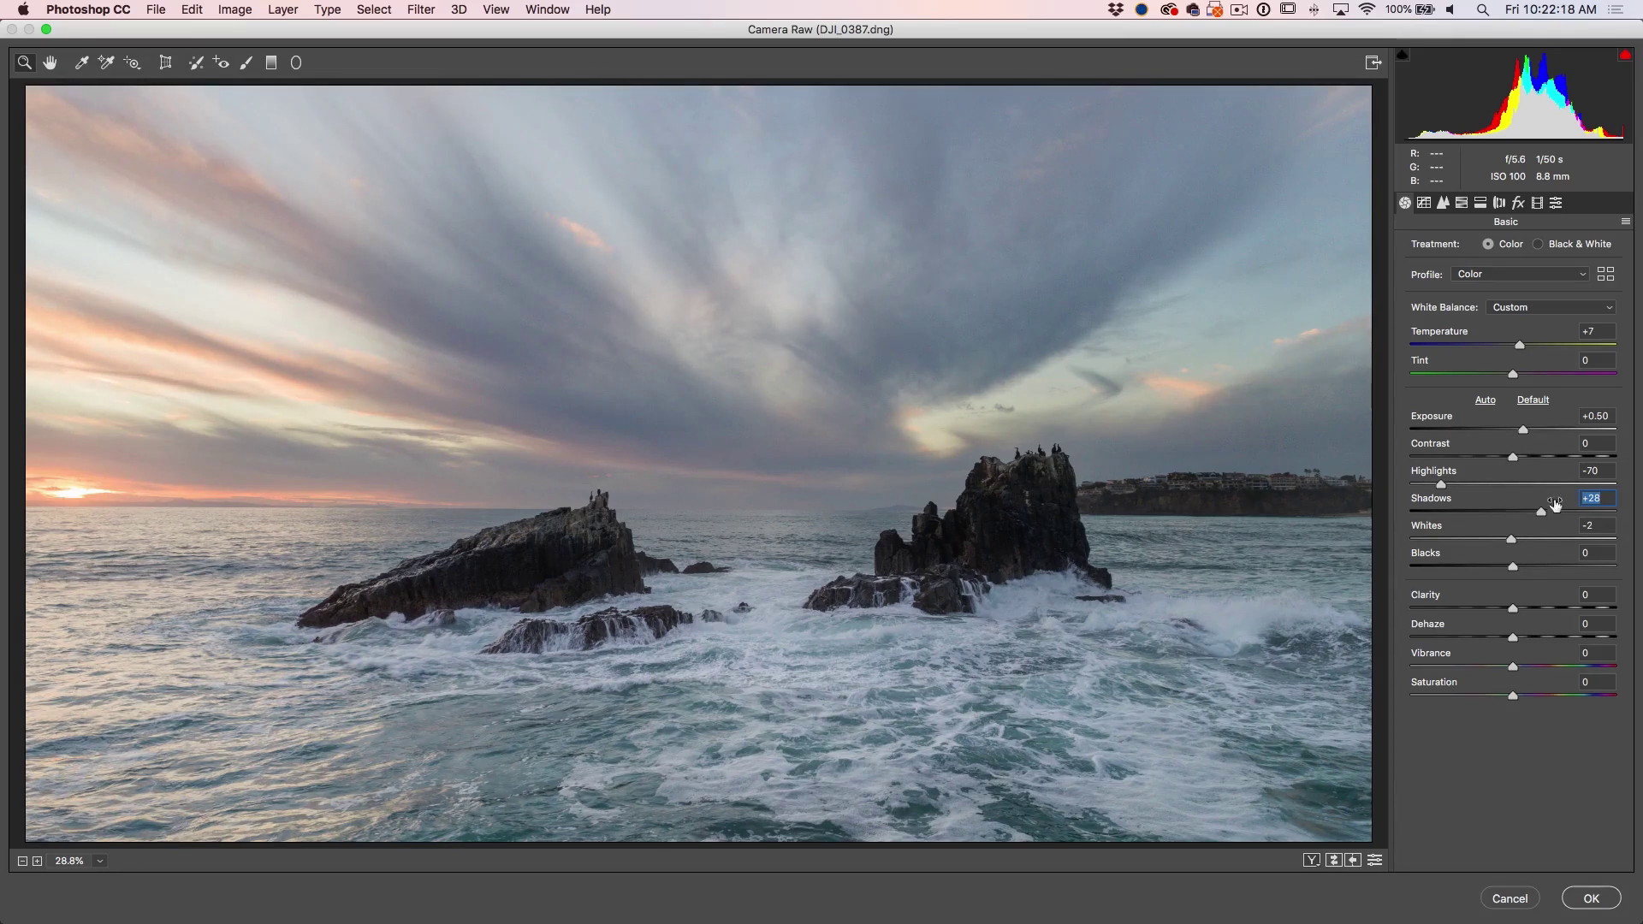
pyautogui.moveTo(1522, 429); pyautogui.dragTo(1527, 424)
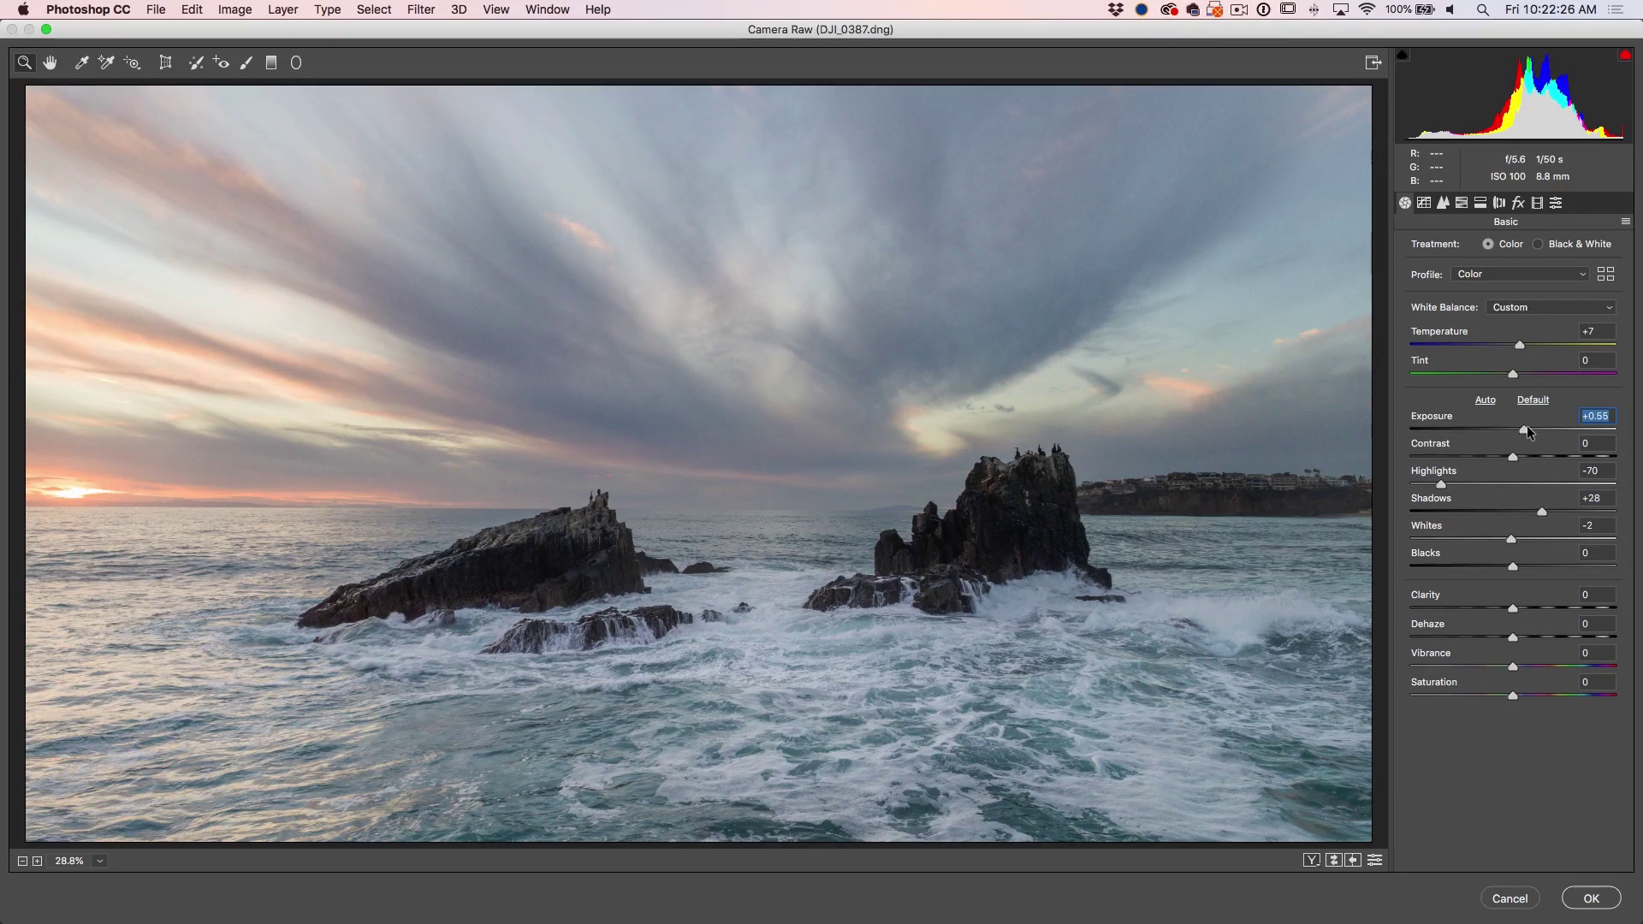
pyautogui.click(1593, 899)
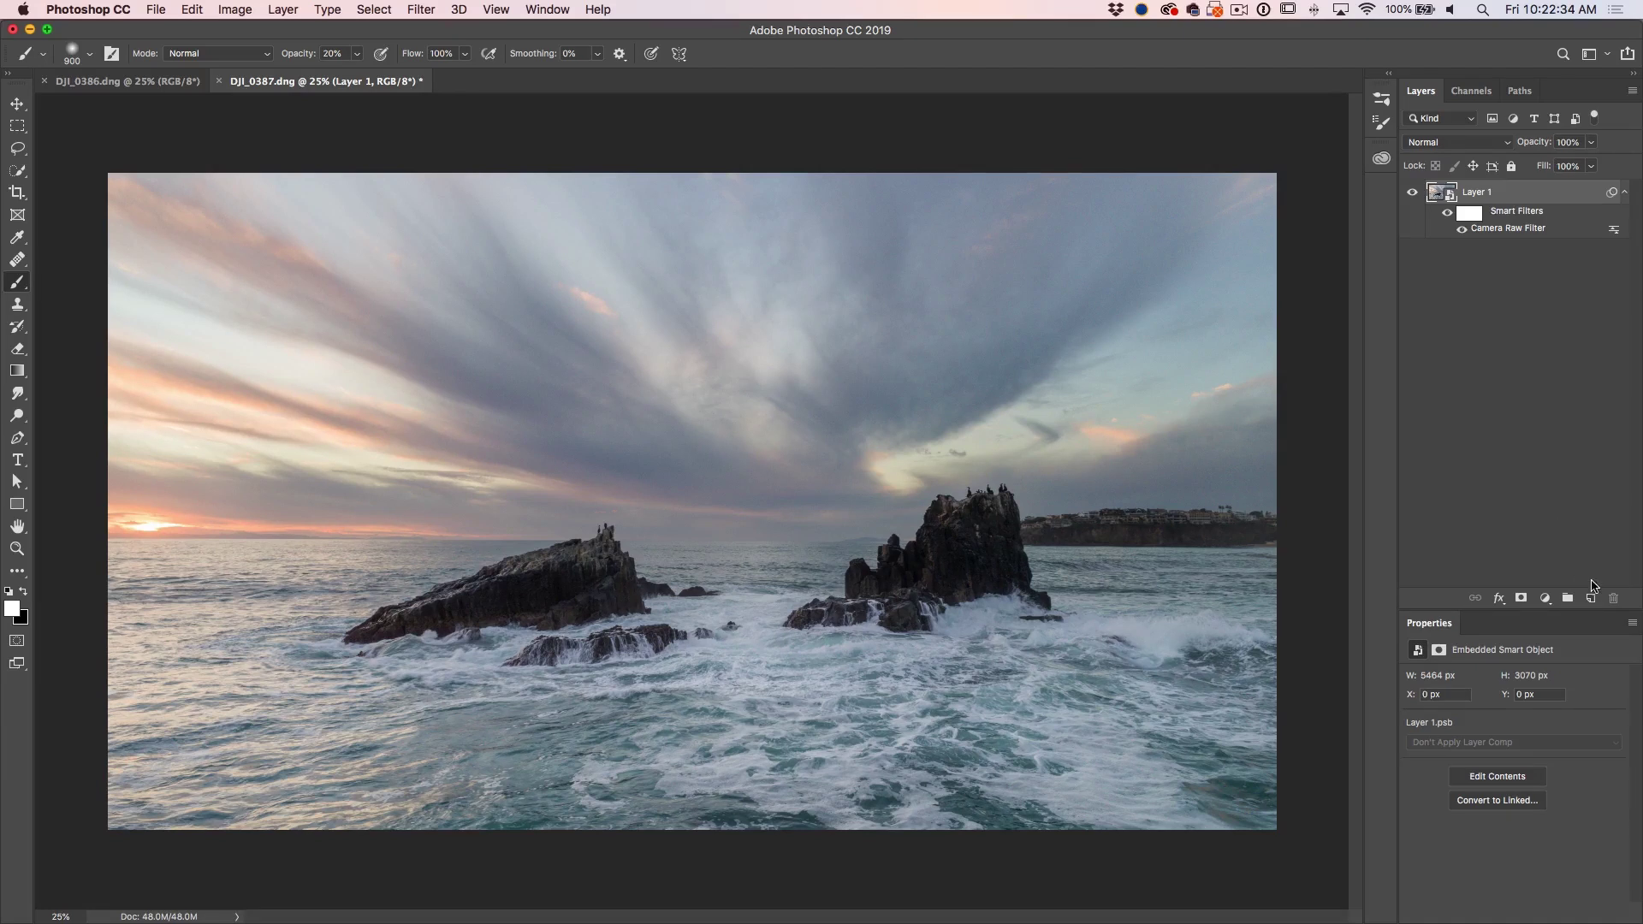
# Create a new layer in Overlay mode filled with 50% gray above Layer 1, and name it d
pyautogui.keyDown('alt'); pyautogui.click(1593, 592); pyautogui.keyUp('alt')
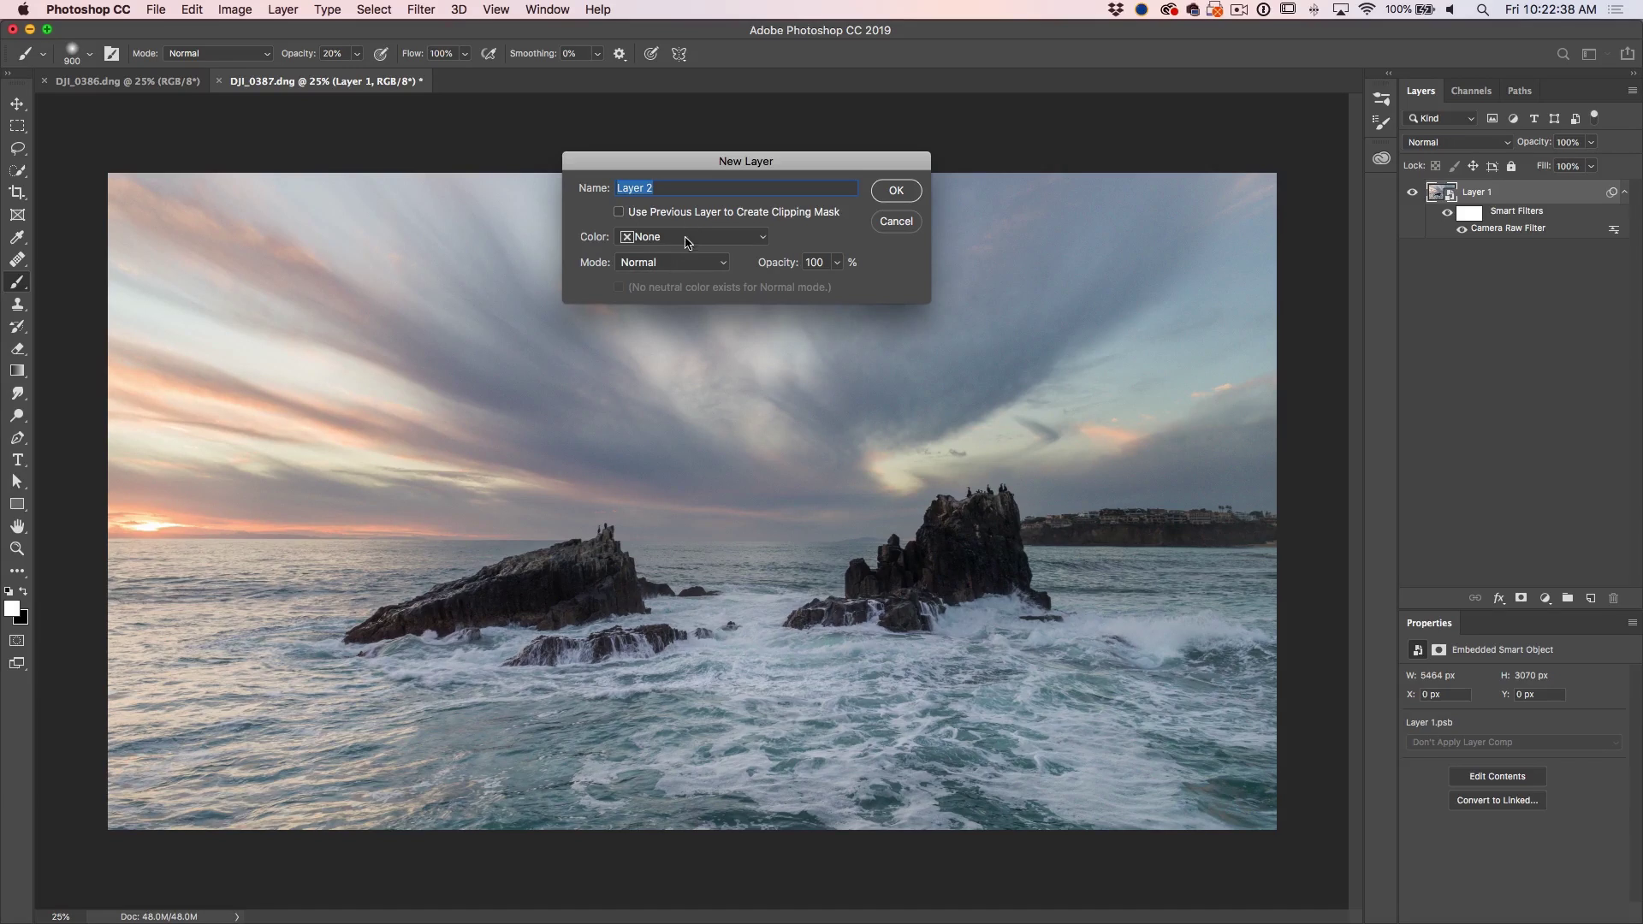
pyautogui.click(680, 263)
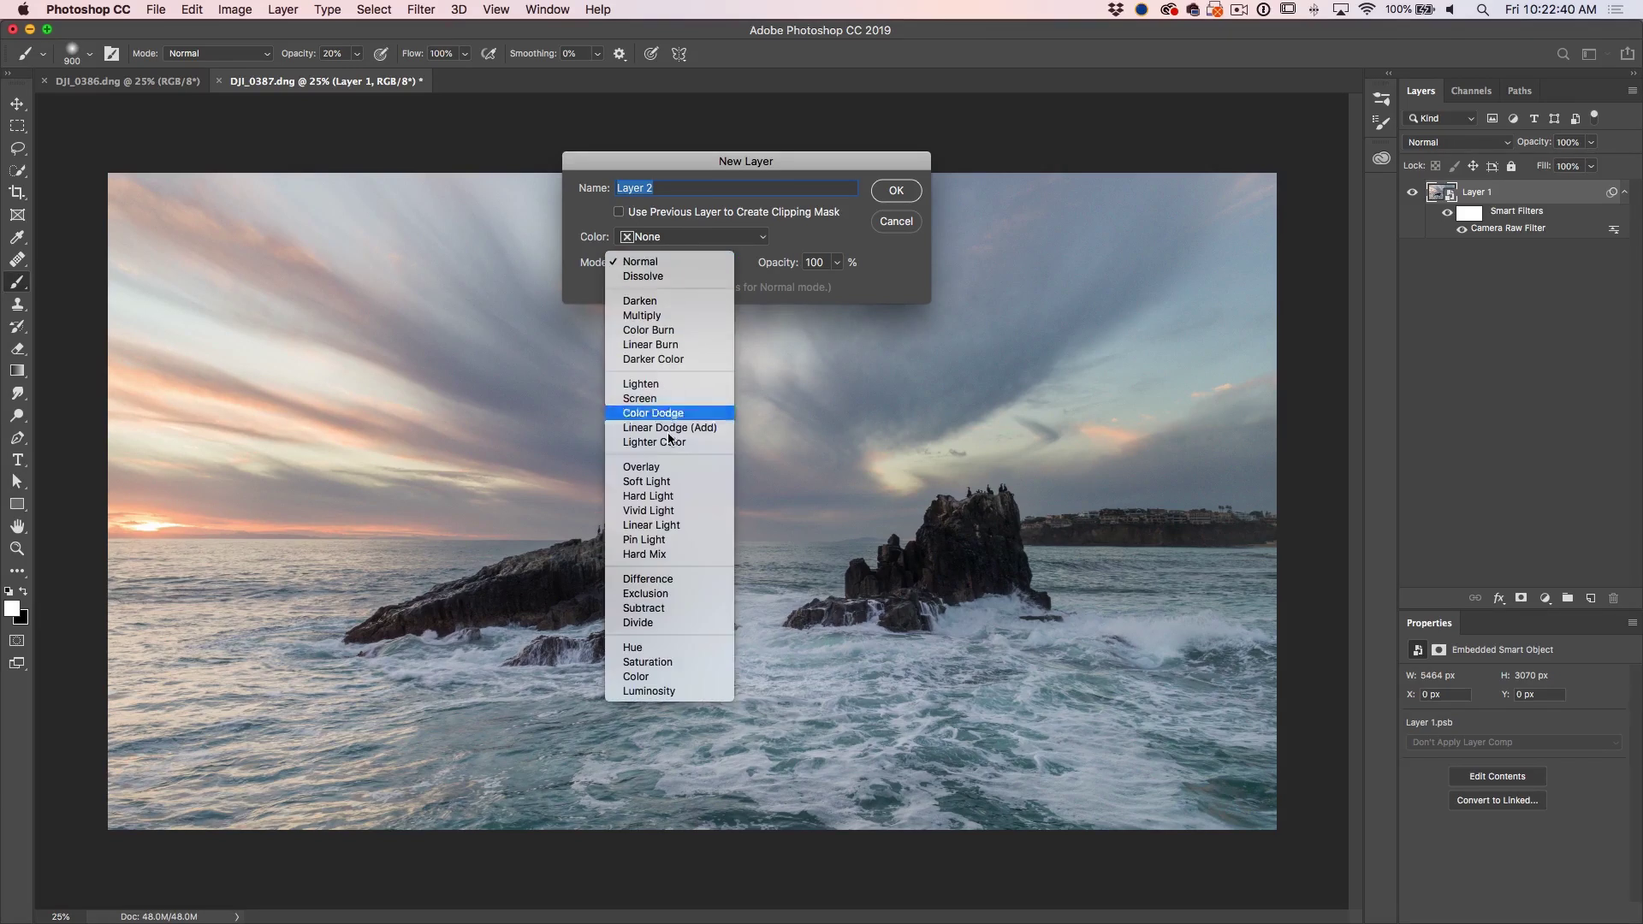
pyautogui.click(680, 467)
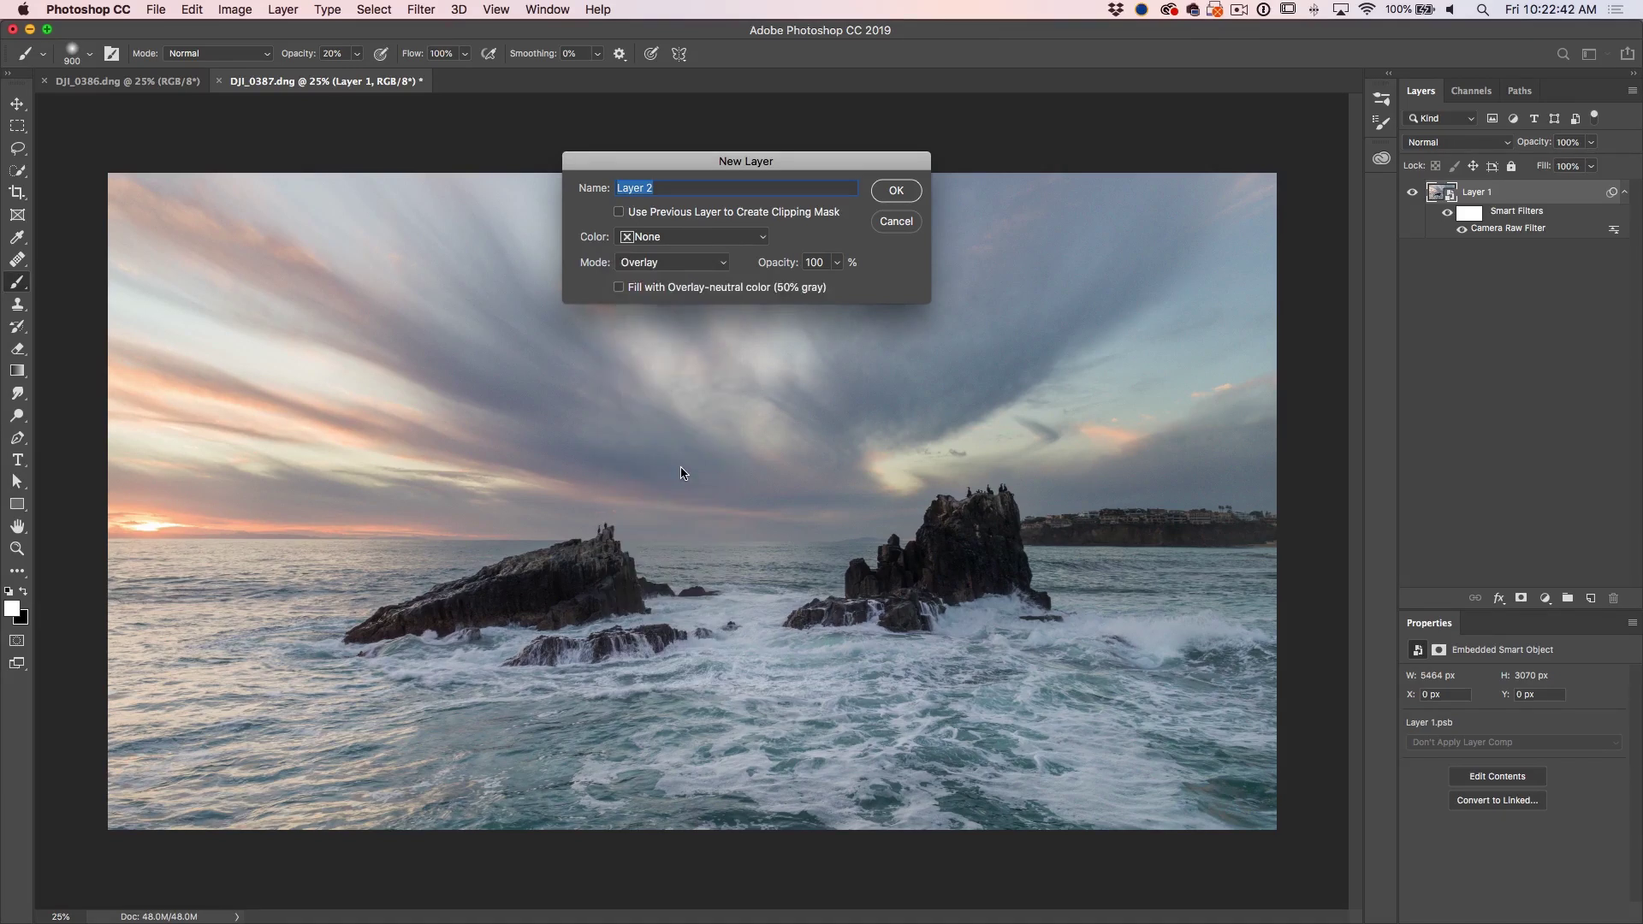
pyautogui.click(631, 288)
pyautogui.click(894, 191)
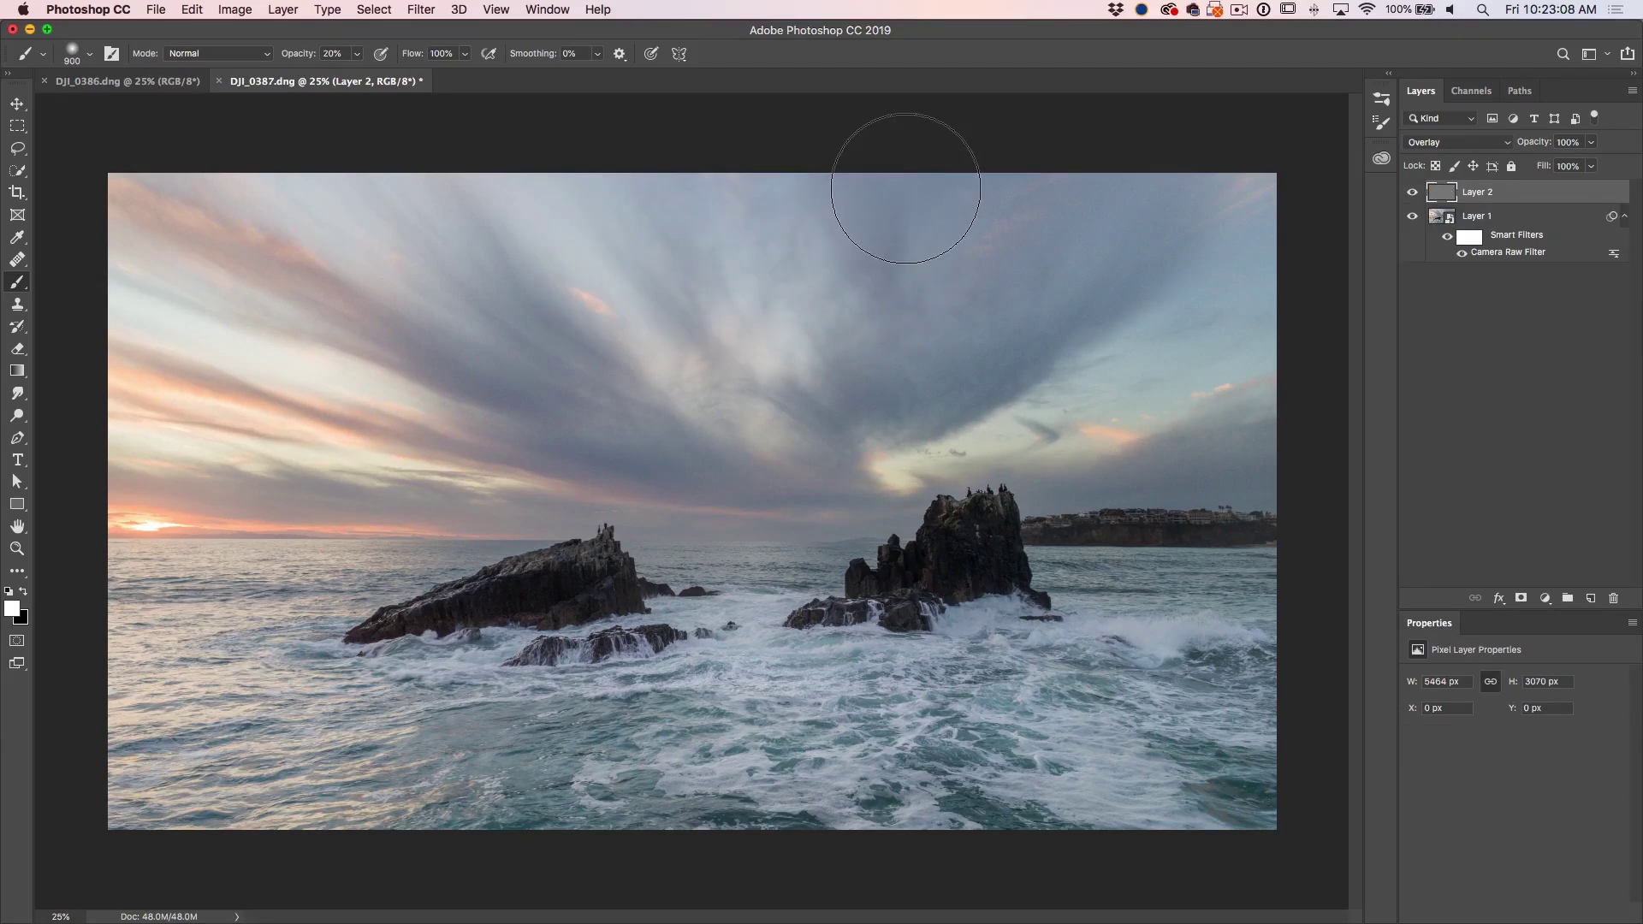
pyautogui.doubleClick(1487, 191)
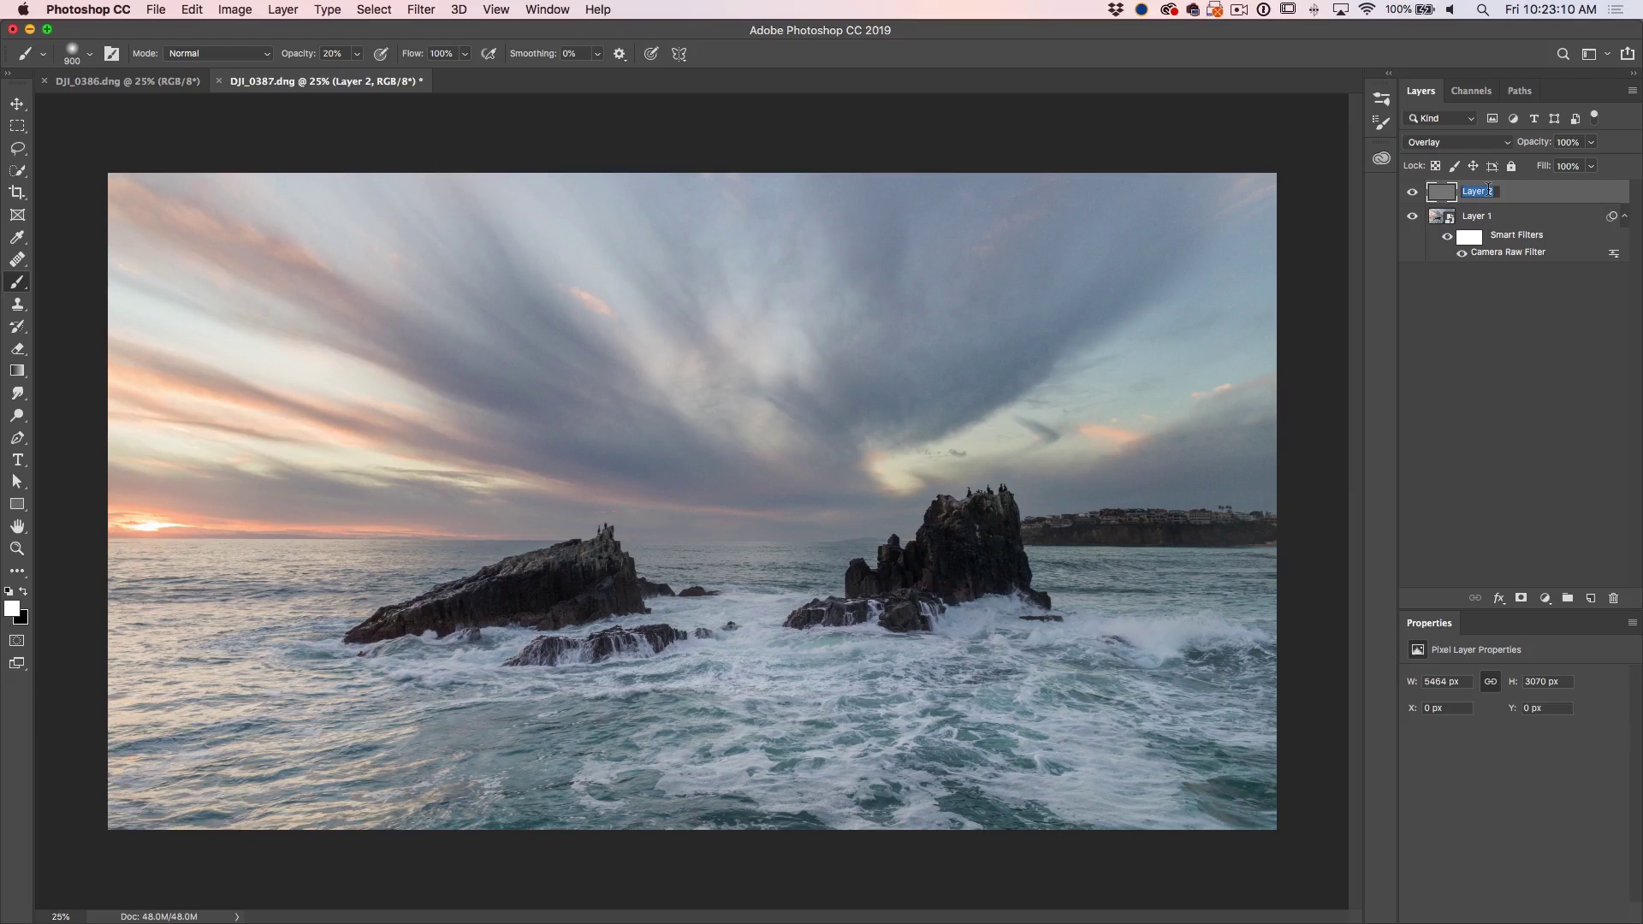
pyautogui.write('d')
pyautogui.press('Return')
# Duplicate layer d, name the copy b, and place it below layer d
pyautogui.moveTo(1532, 193); pyautogui.dragTo(1590, 598)
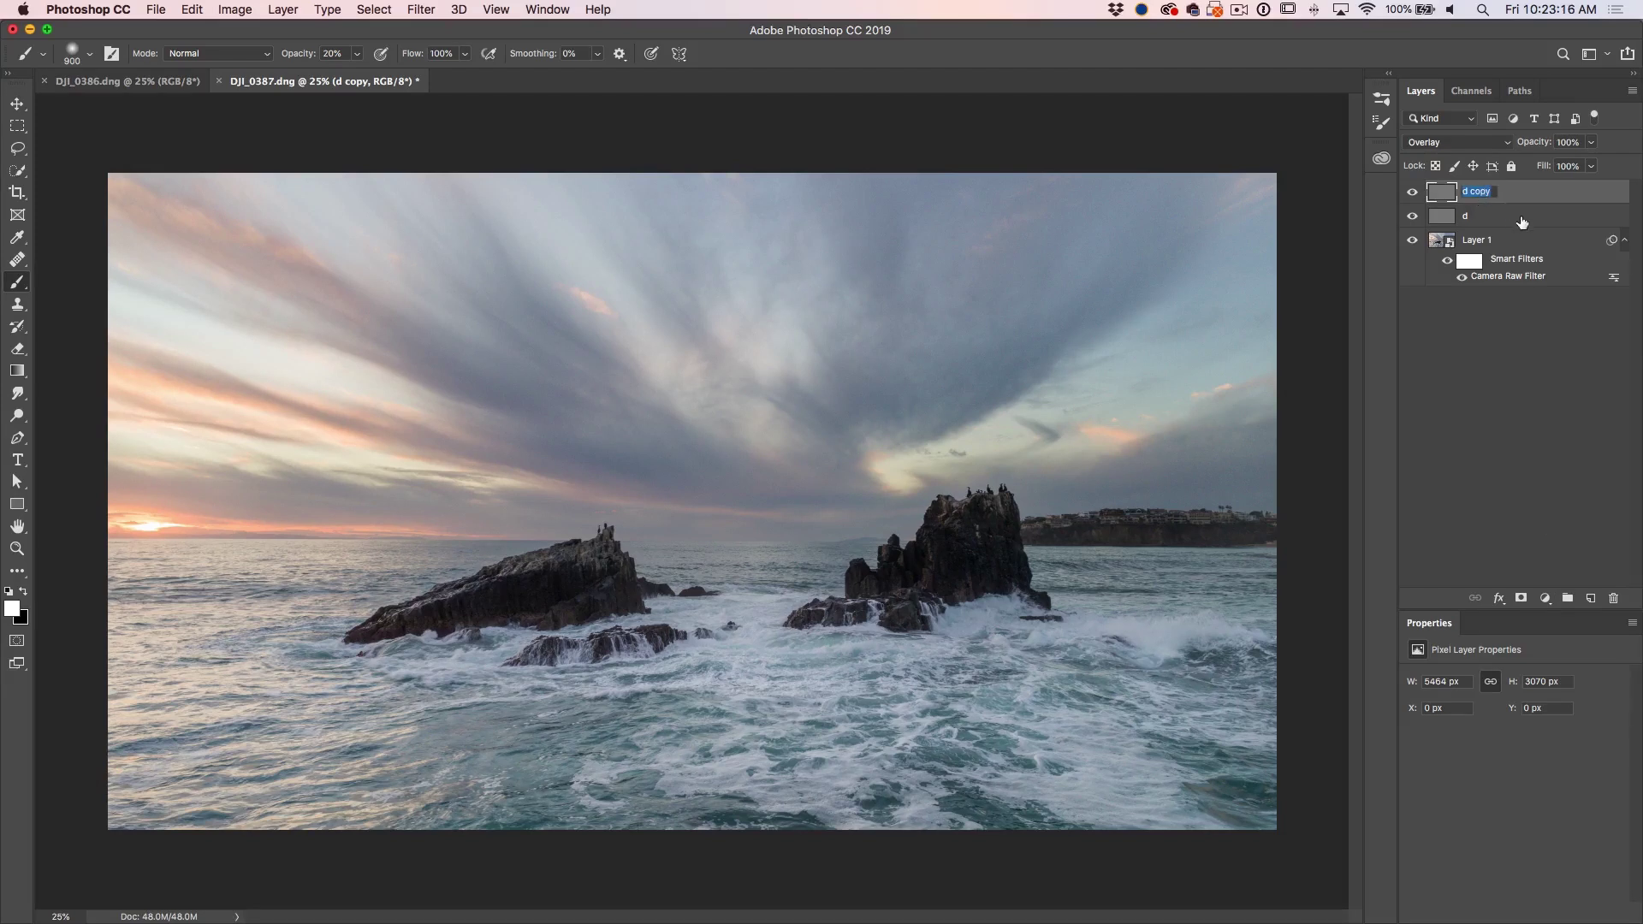
pyautogui.write('b')
pyautogui.press('Return')
pyautogui.moveTo(1493, 198); pyautogui.dragTo(1508, 216)
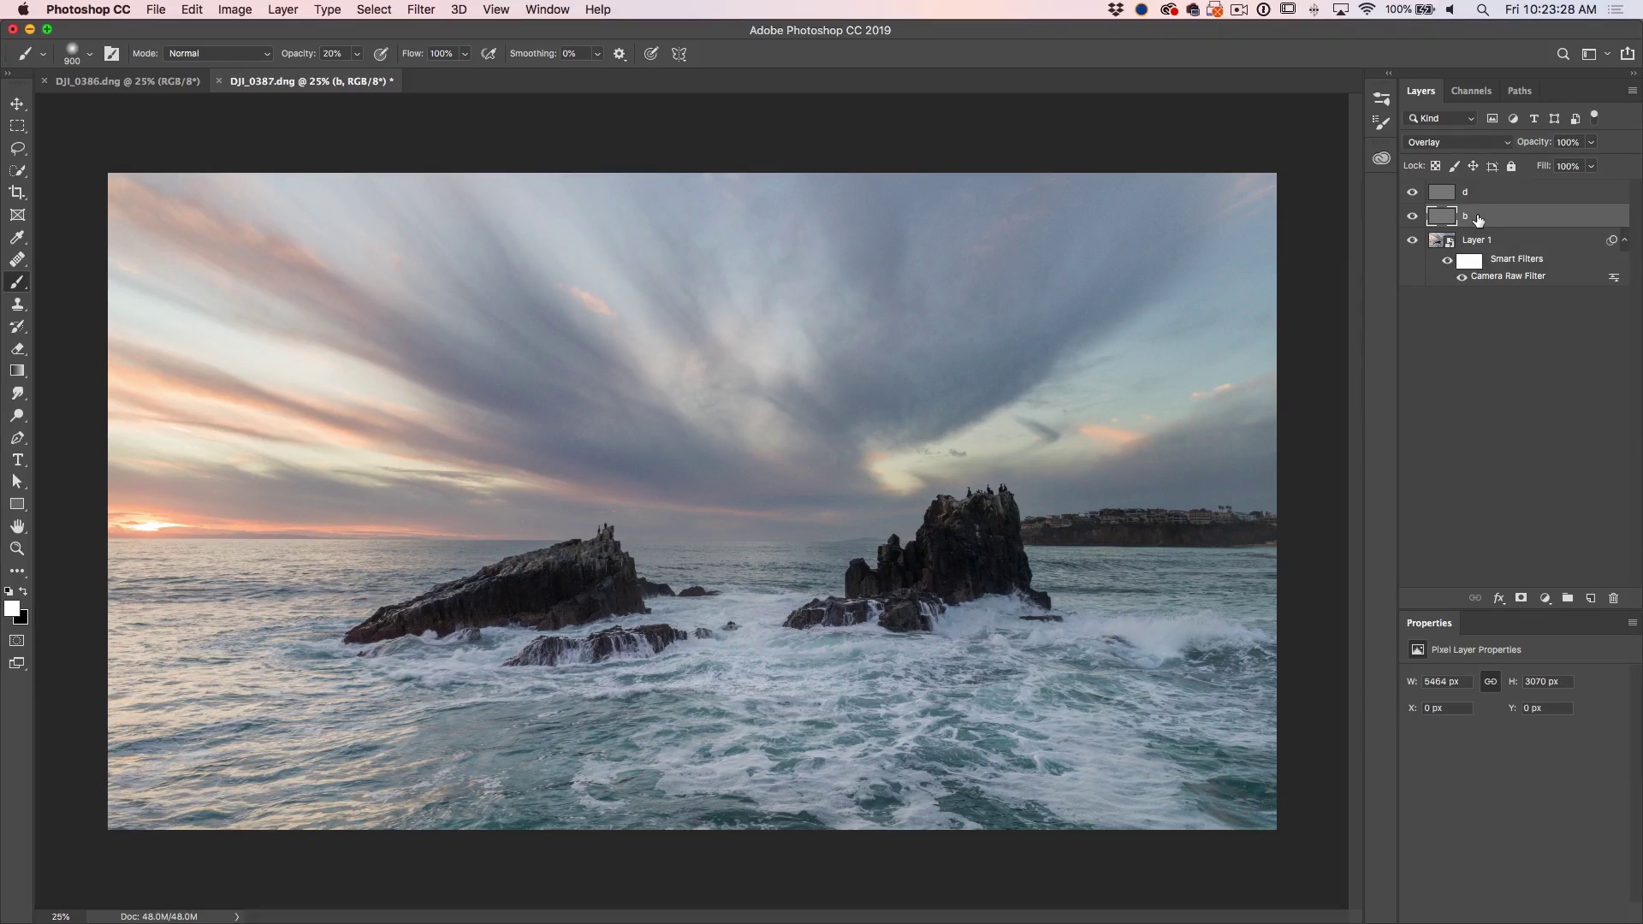
# Make black the foreground color, choose the Soft Round 30 brush tip, and show the brush's Transfer settings
pyautogui.press('x')
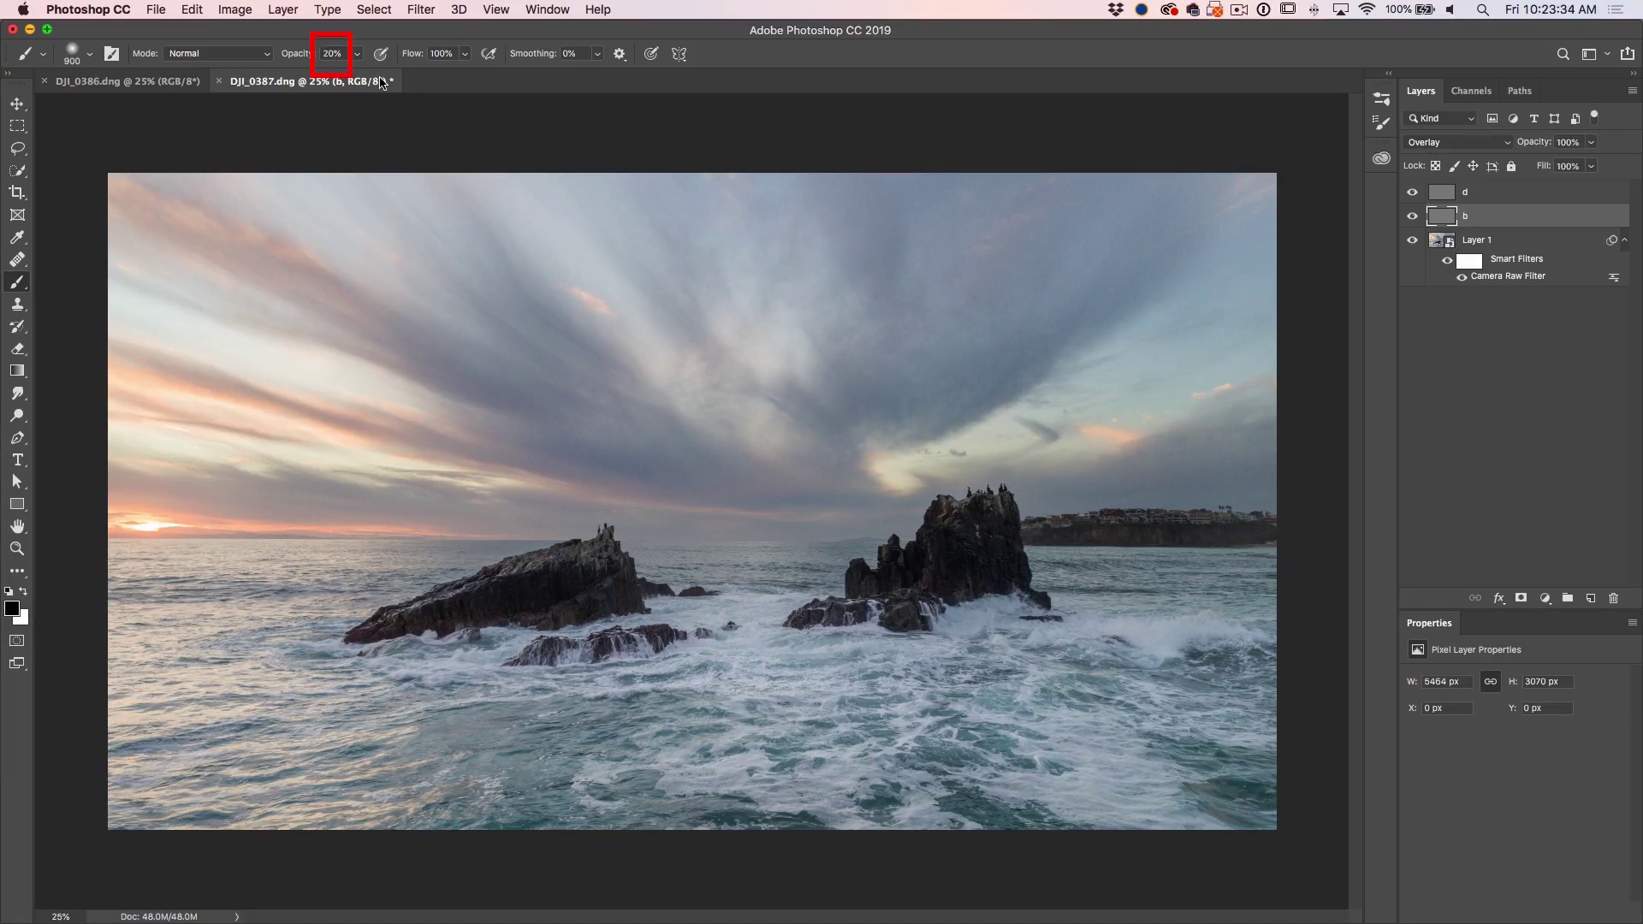
pyautogui.click(112, 54)
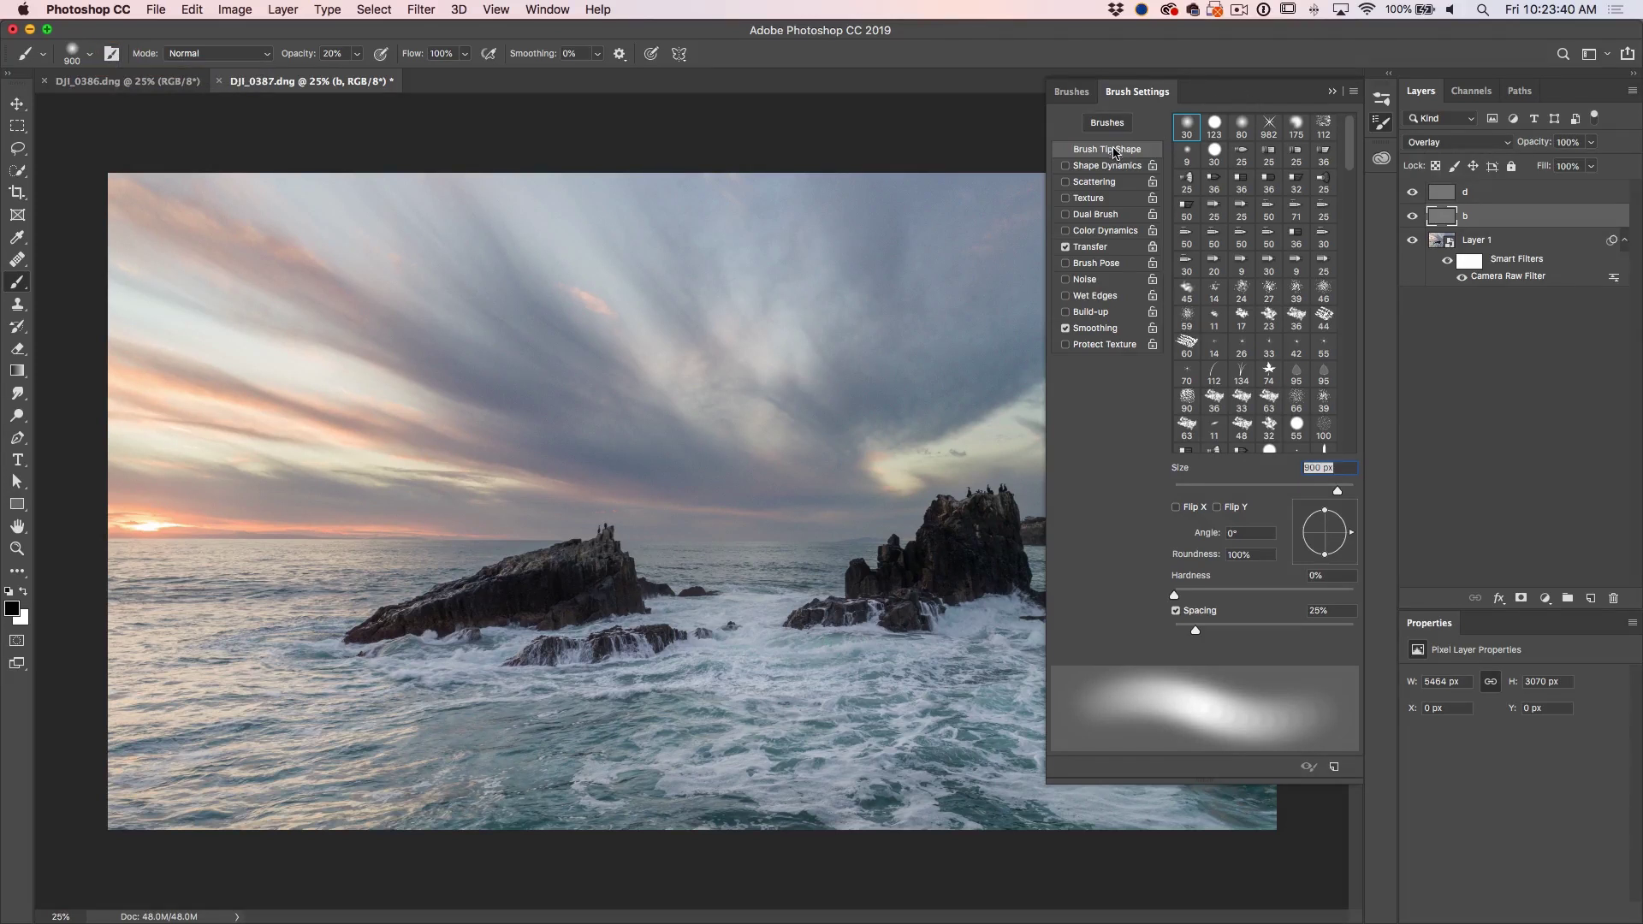
pyautogui.click(1192, 127)
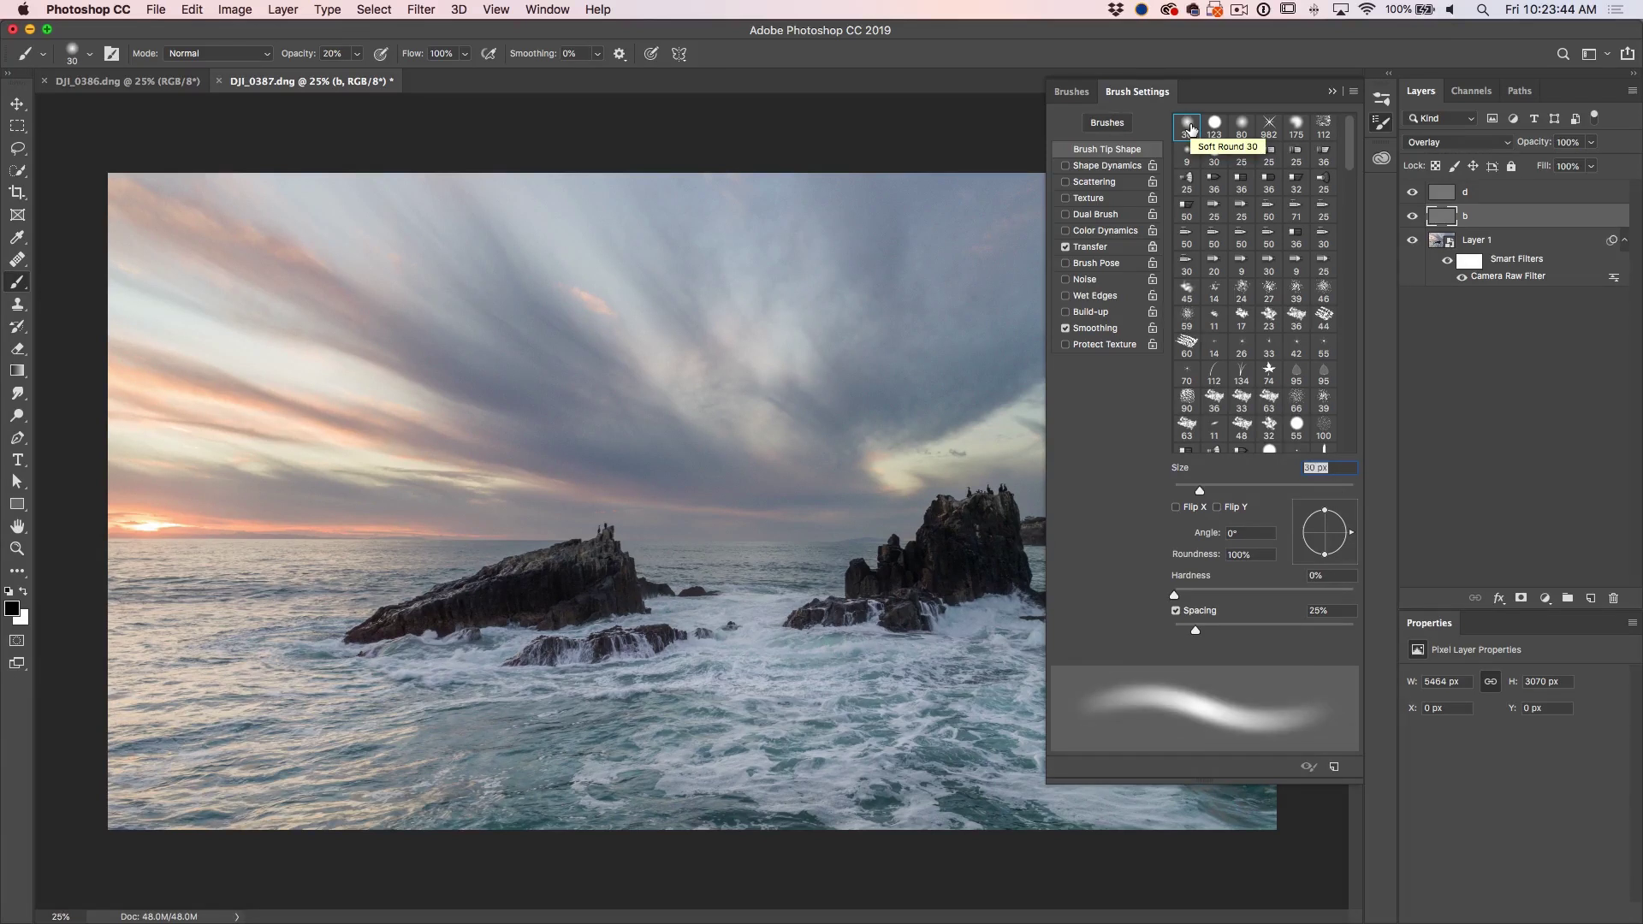
pyautogui.click(1099, 249)
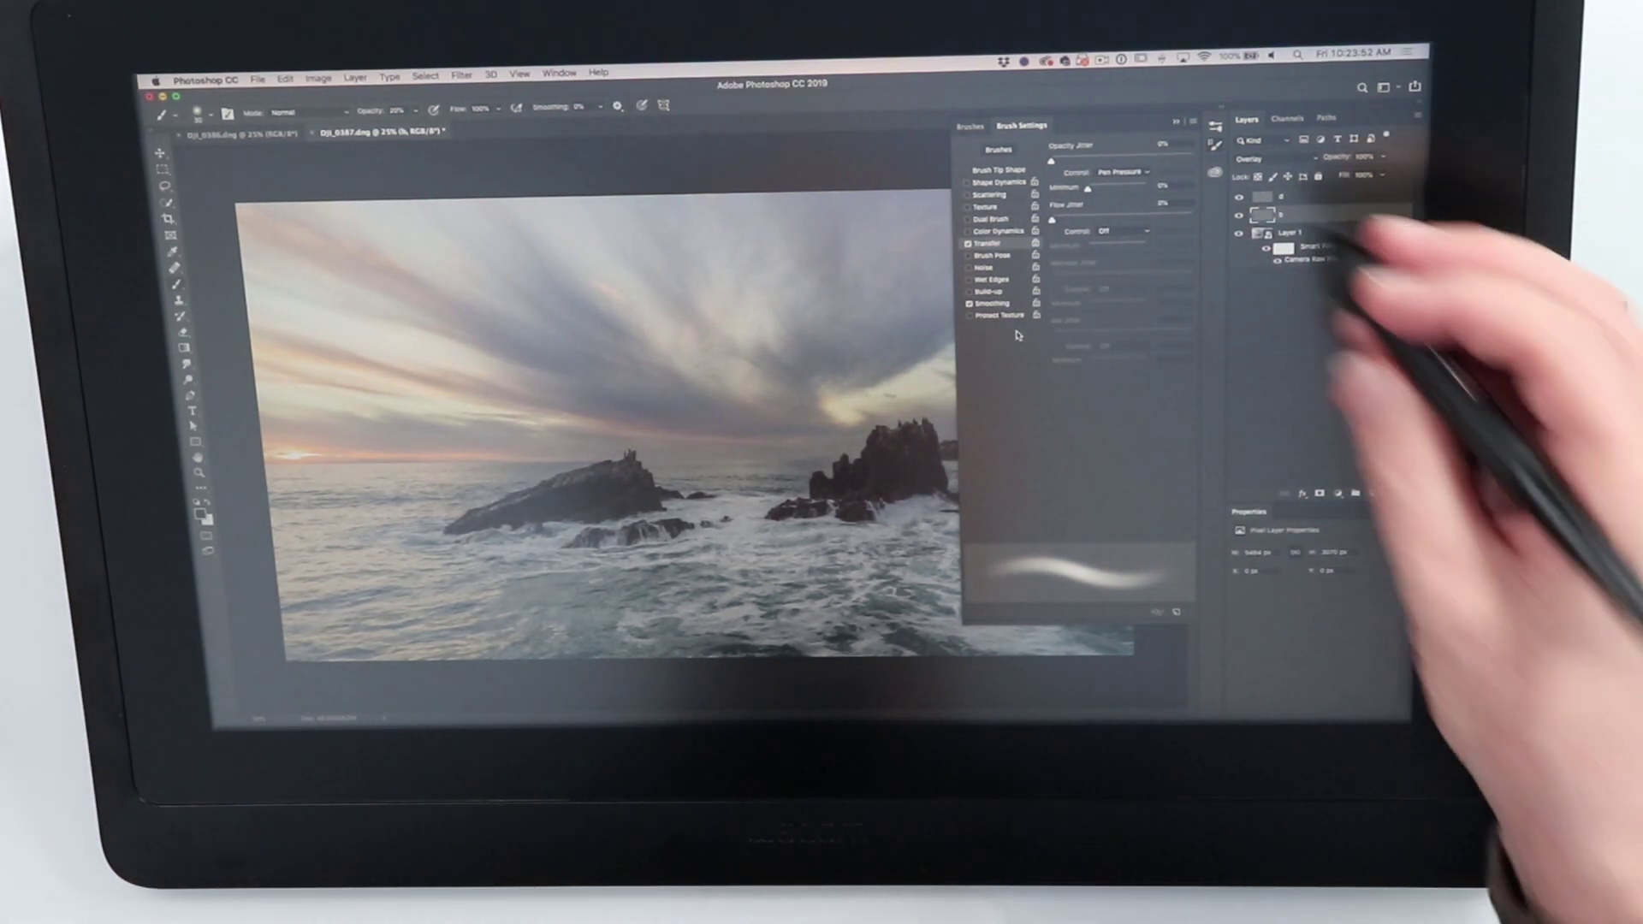
# Darken the sky and the water along the bottom edge on layer b with a soft black brush of about 1500 px at 20% opacity
pyautogui.click(1179, 123)
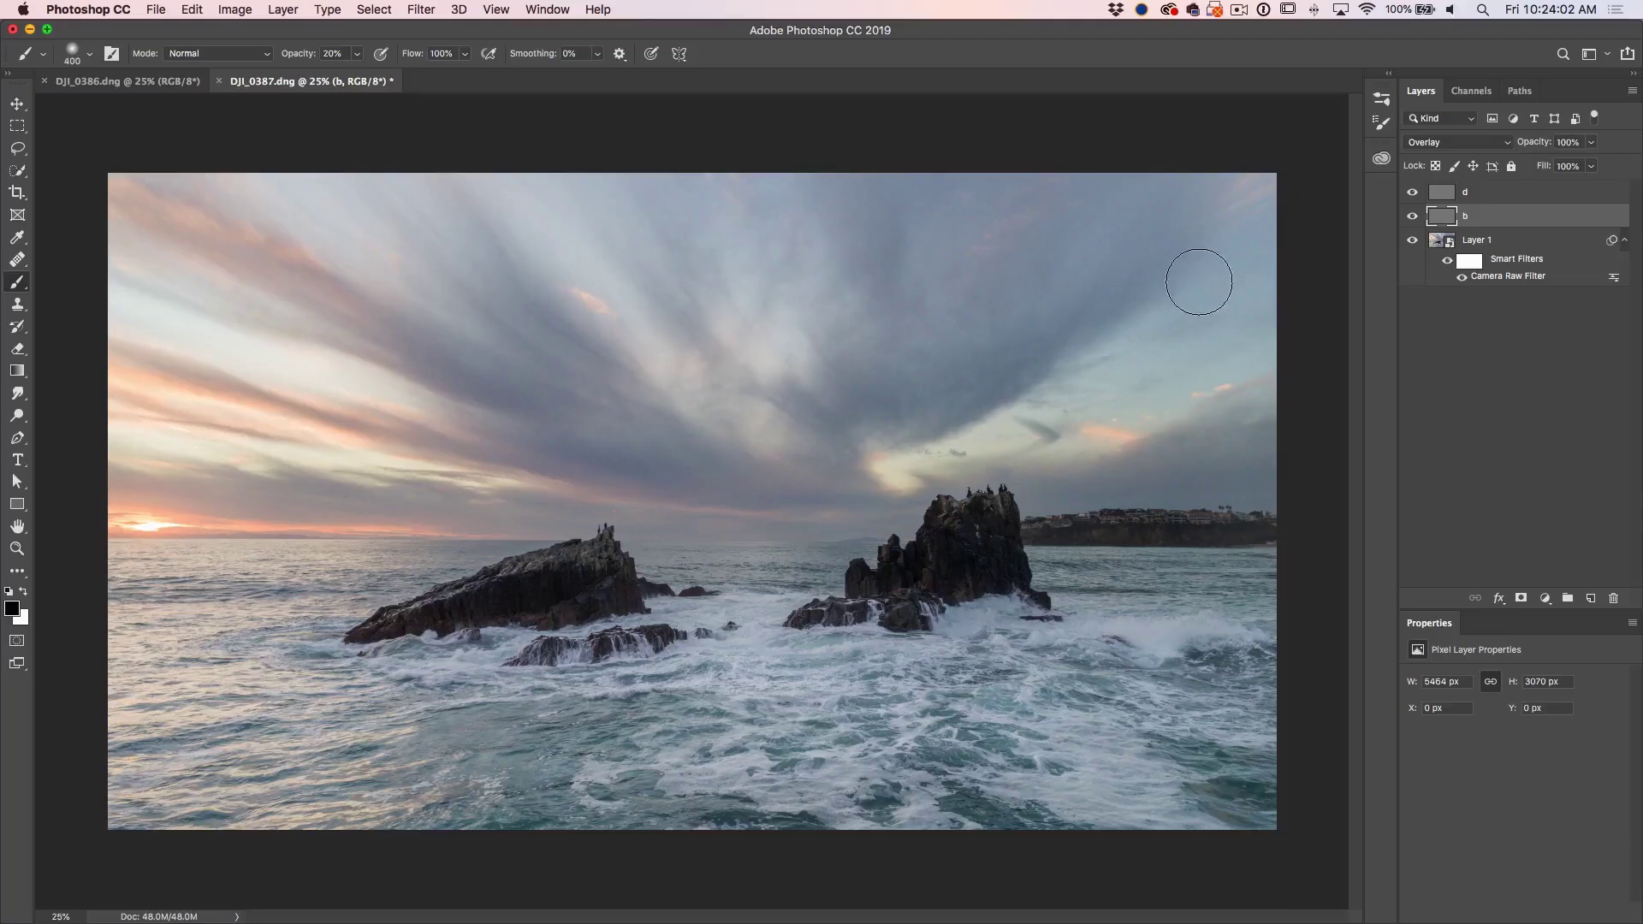
pyautogui.press(']')
pyautogui.press(']')
pyautogui.press(']')
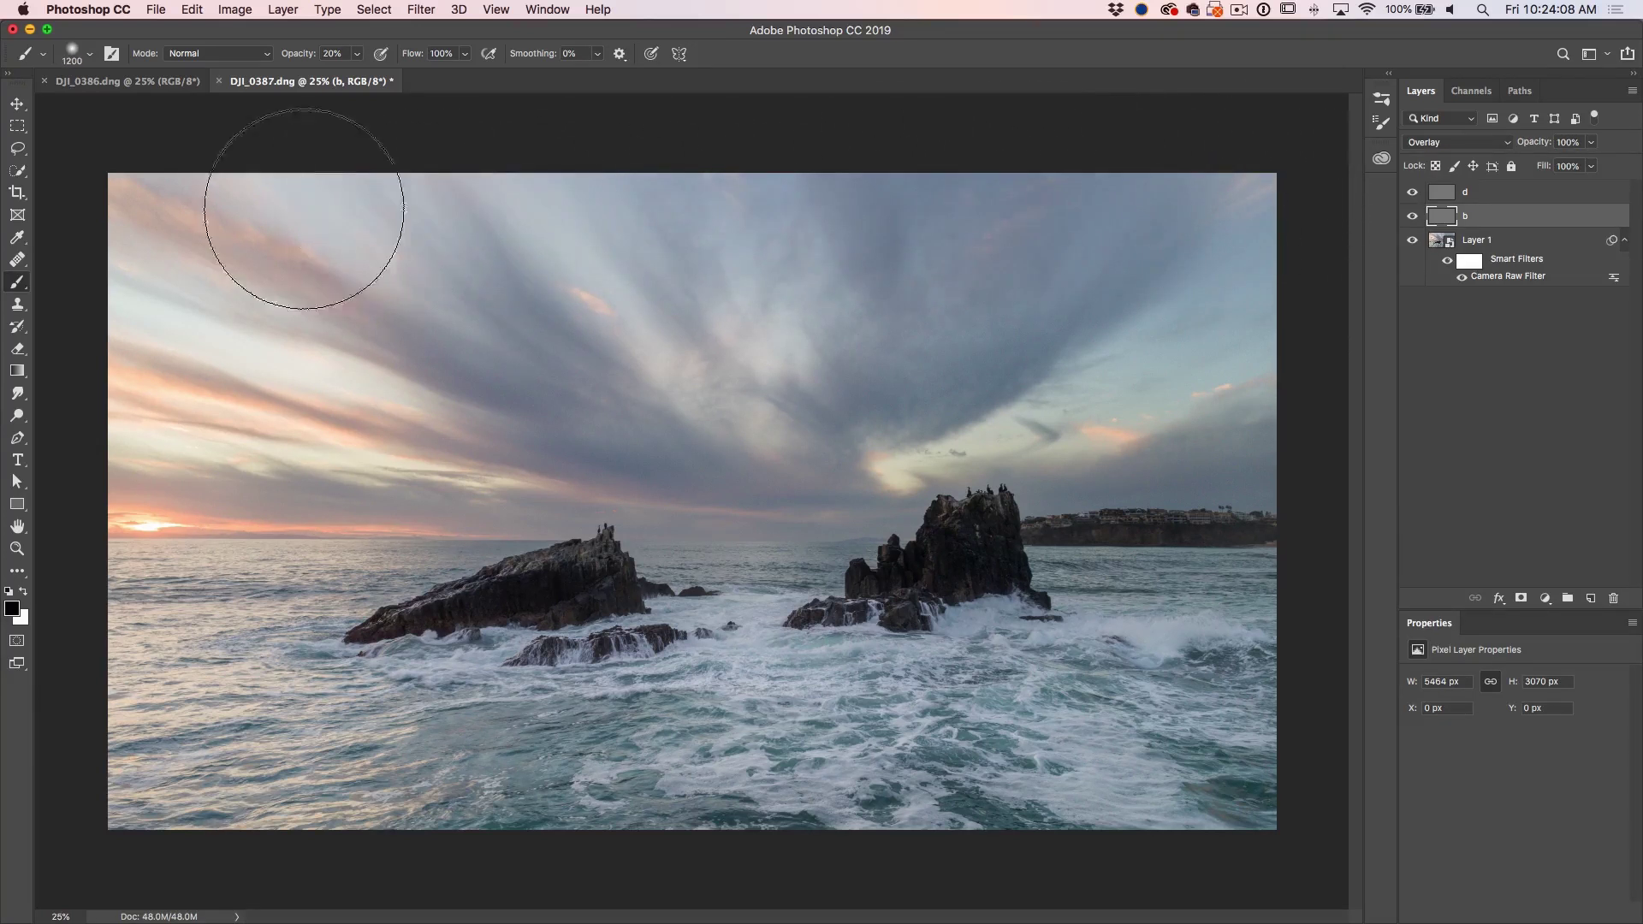
pyautogui.press(']')
pyautogui.press(']')
pyautogui.press(']')
pyautogui.press(']')
pyautogui.press(']')
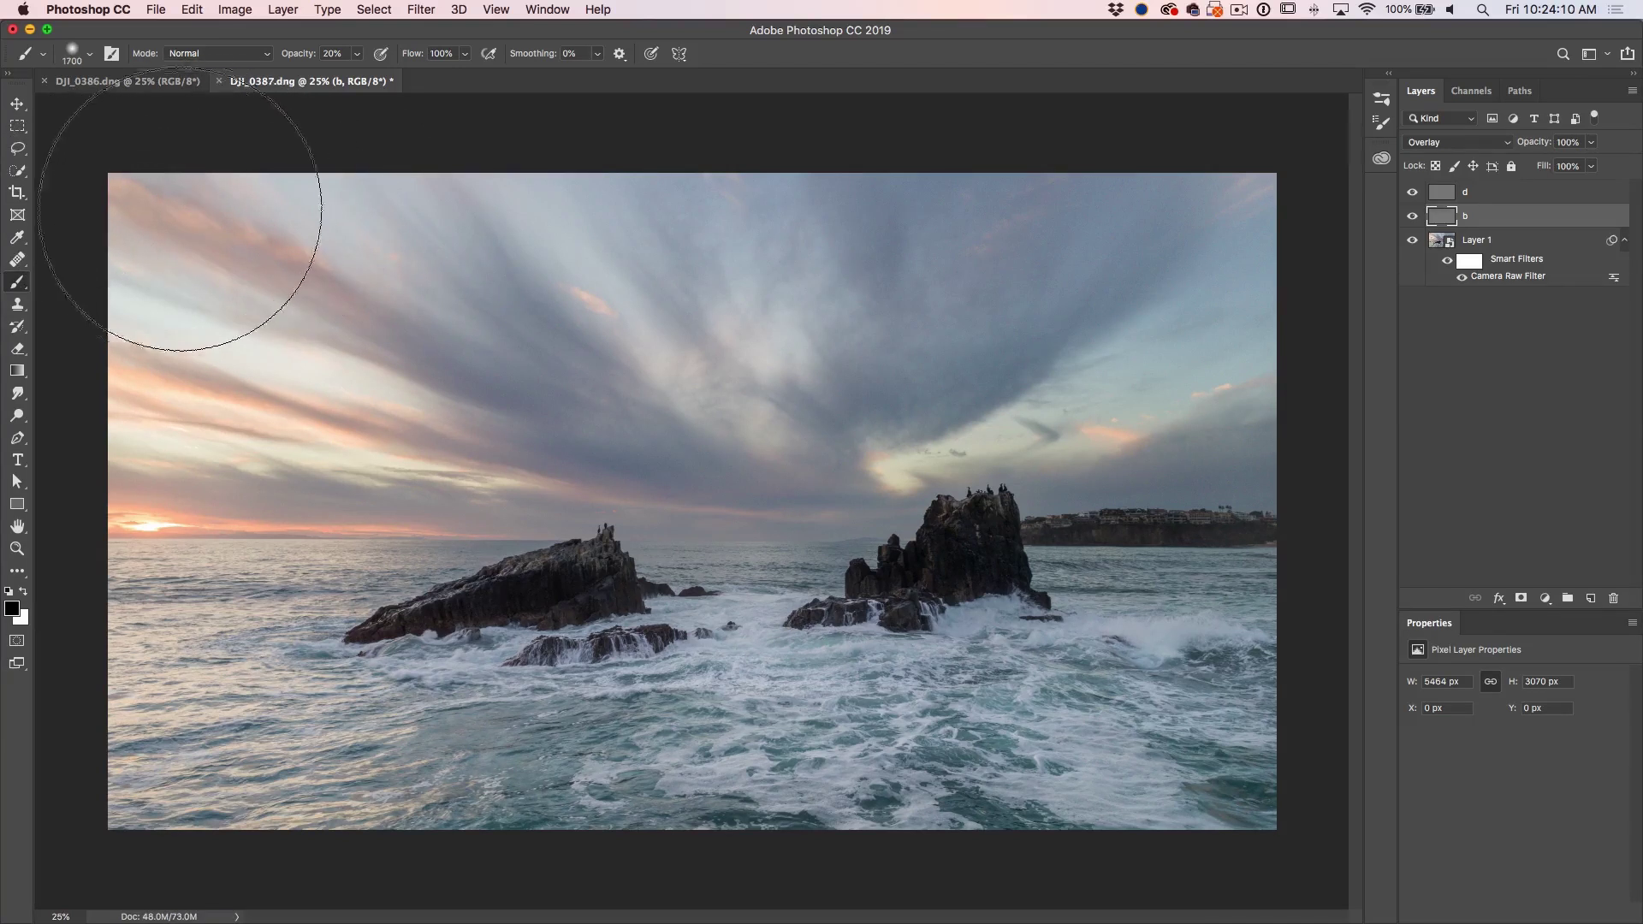
pyautogui.moveTo(521, 237)
pyautogui.mouseDown()
pyautogui.moveTo(1009, 243)
pyautogui.moveTo(1257, 286)
pyautogui.moveTo(1214, 239)
pyautogui.moveTo(183, 257)
pyautogui.mouseUp()
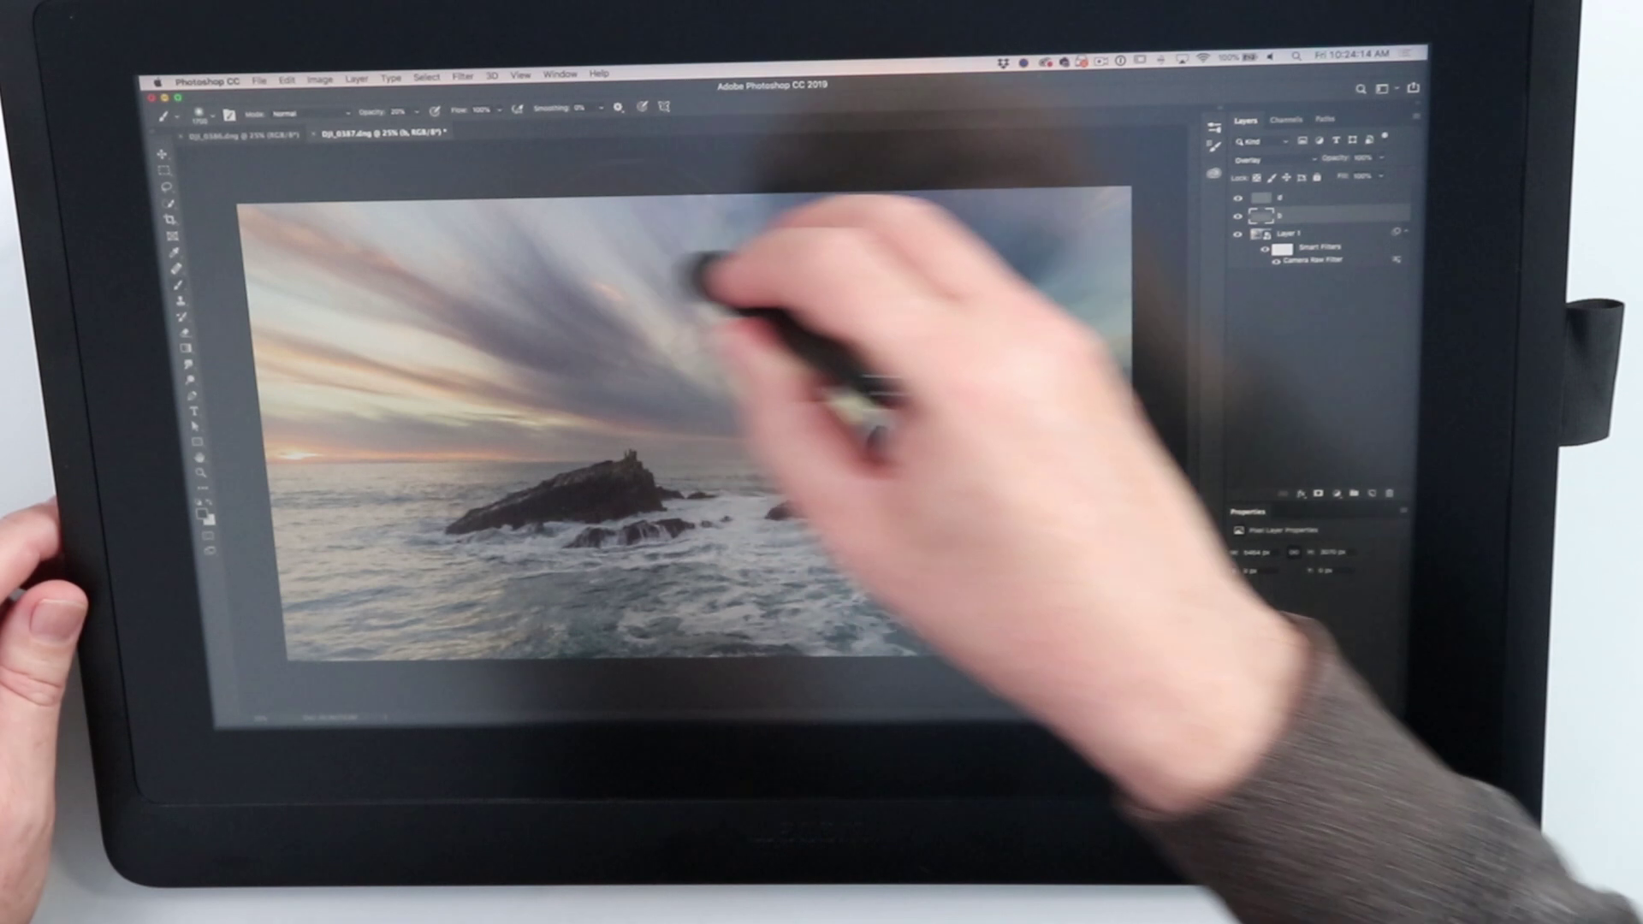
pyautogui.moveTo(1151, 247)
pyautogui.mouseDown()
pyautogui.moveTo(432, 273)
pyautogui.moveTo(299, 331)
pyautogui.moveTo(301, 346)
pyautogui.moveTo(457, 354)
pyautogui.moveTo(1104, 363)
pyautogui.moveTo(1143, 339)
pyautogui.moveTo(1128, 175)
pyautogui.moveTo(327, 225)
pyautogui.moveTo(256, 364)
pyautogui.moveTo(633, 295)
pyautogui.mouseUp()
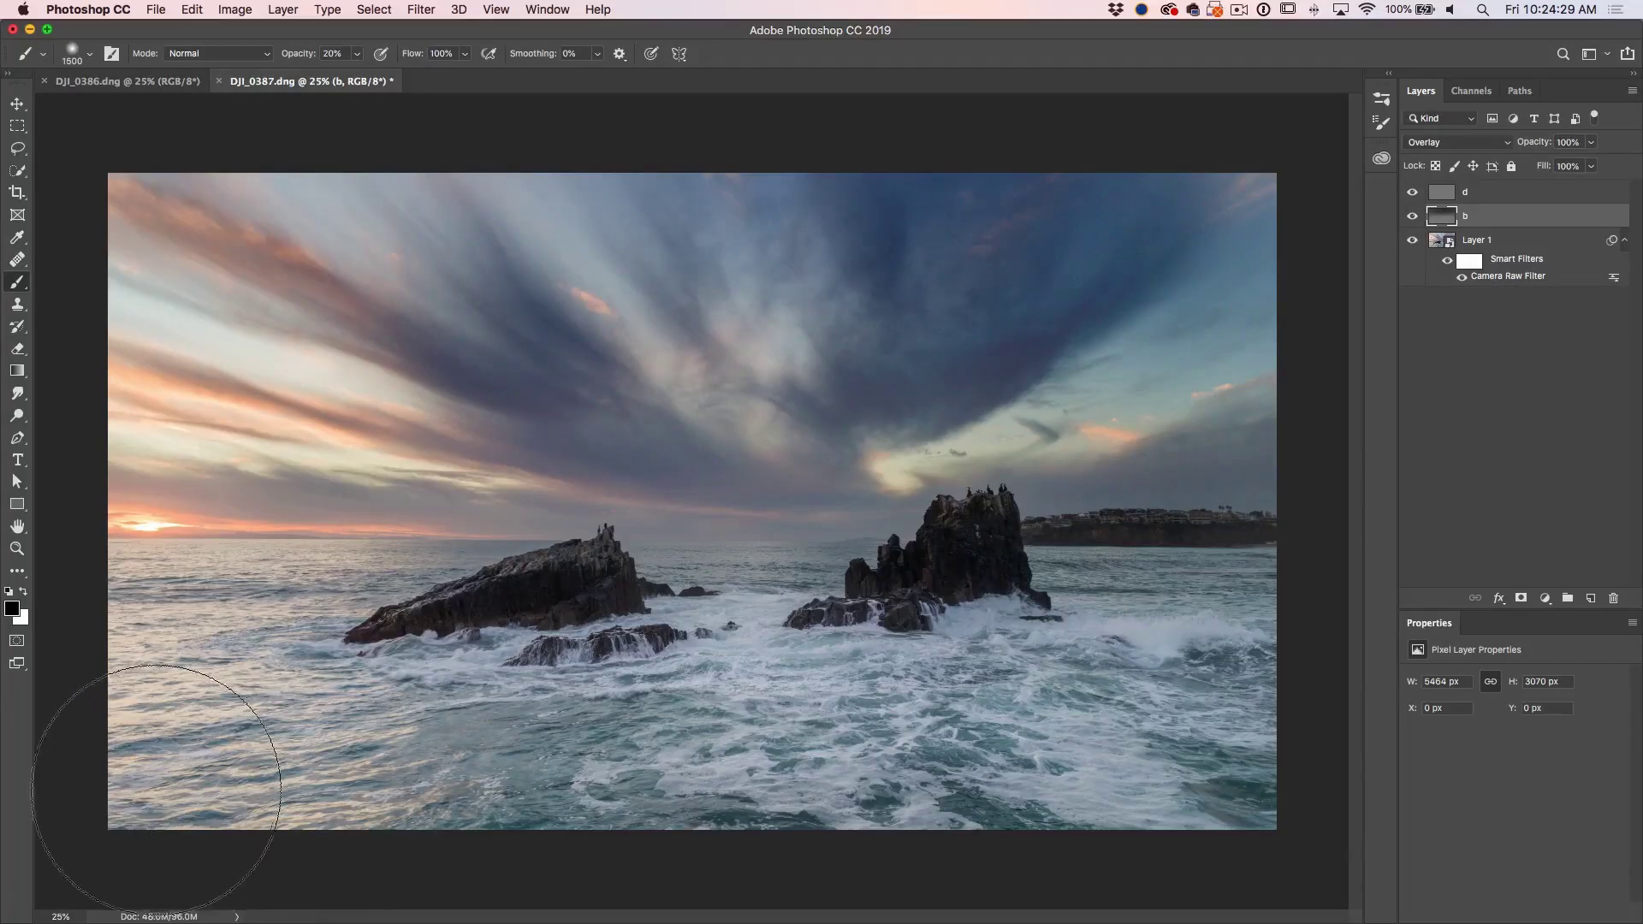
pyautogui.moveTo(376, 791); pyautogui.dragTo(1288, 806)
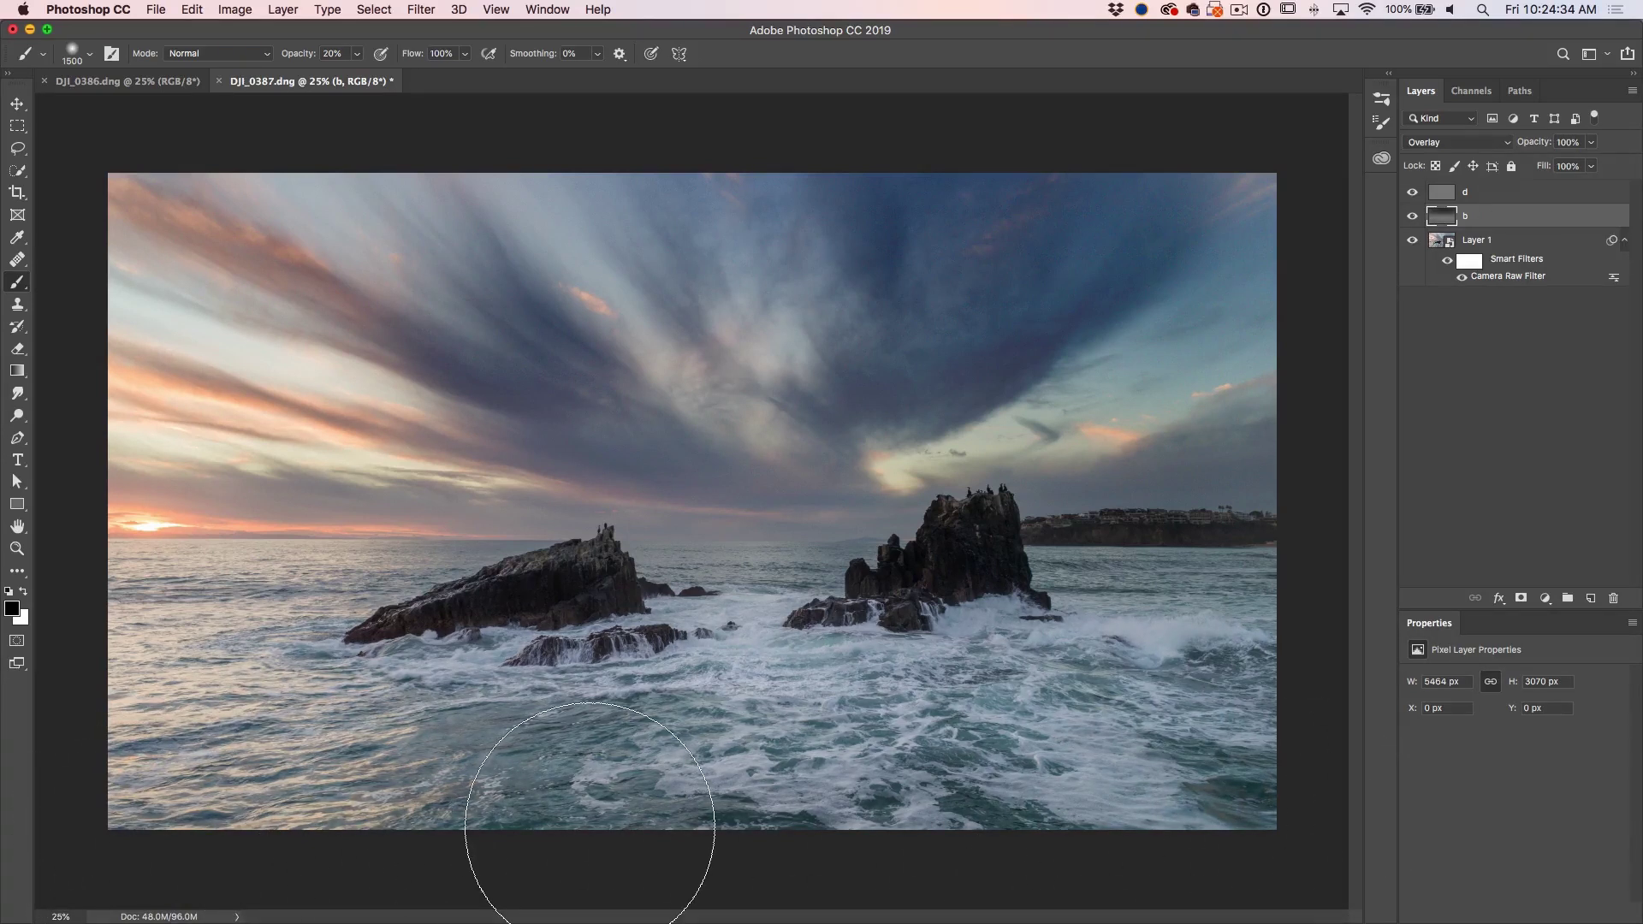
# On layer d, brighten the foaming water around the rocks and the sea below the sunset with a 1500 px white brush at 20% opacity
pyautogui.click(1519, 198)
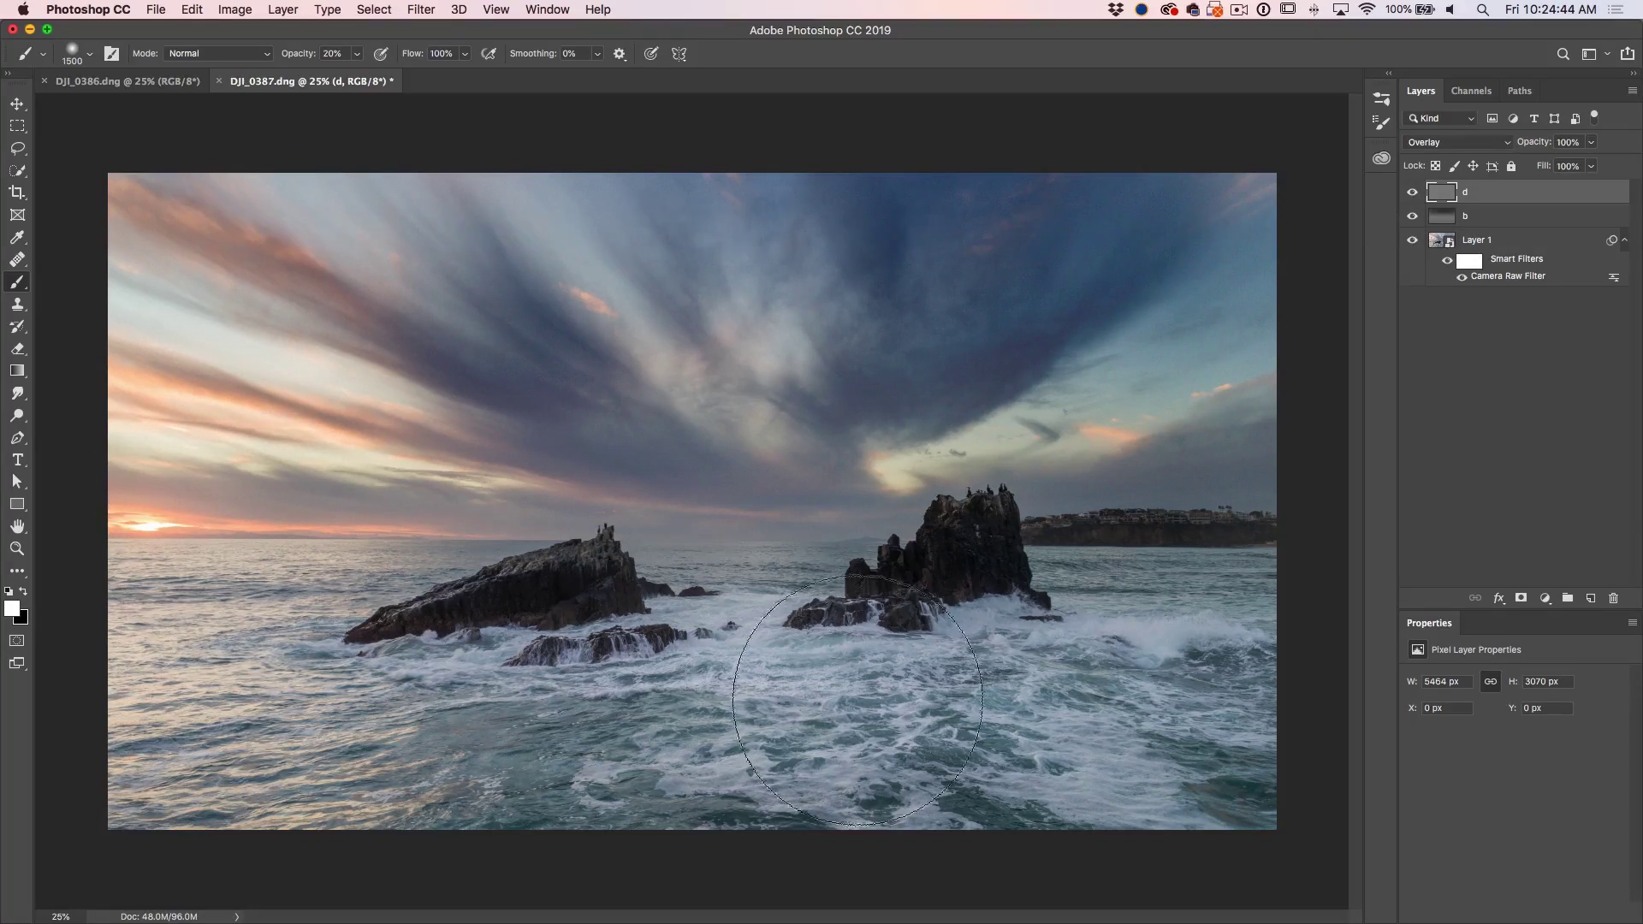
pyautogui.moveTo(258, 660)
pyautogui.mouseDown()
pyautogui.moveTo(367, 761)
pyautogui.moveTo(198, 560)
pyautogui.moveTo(235, 576)
pyautogui.moveTo(315, 569)
pyautogui.mouseUp()
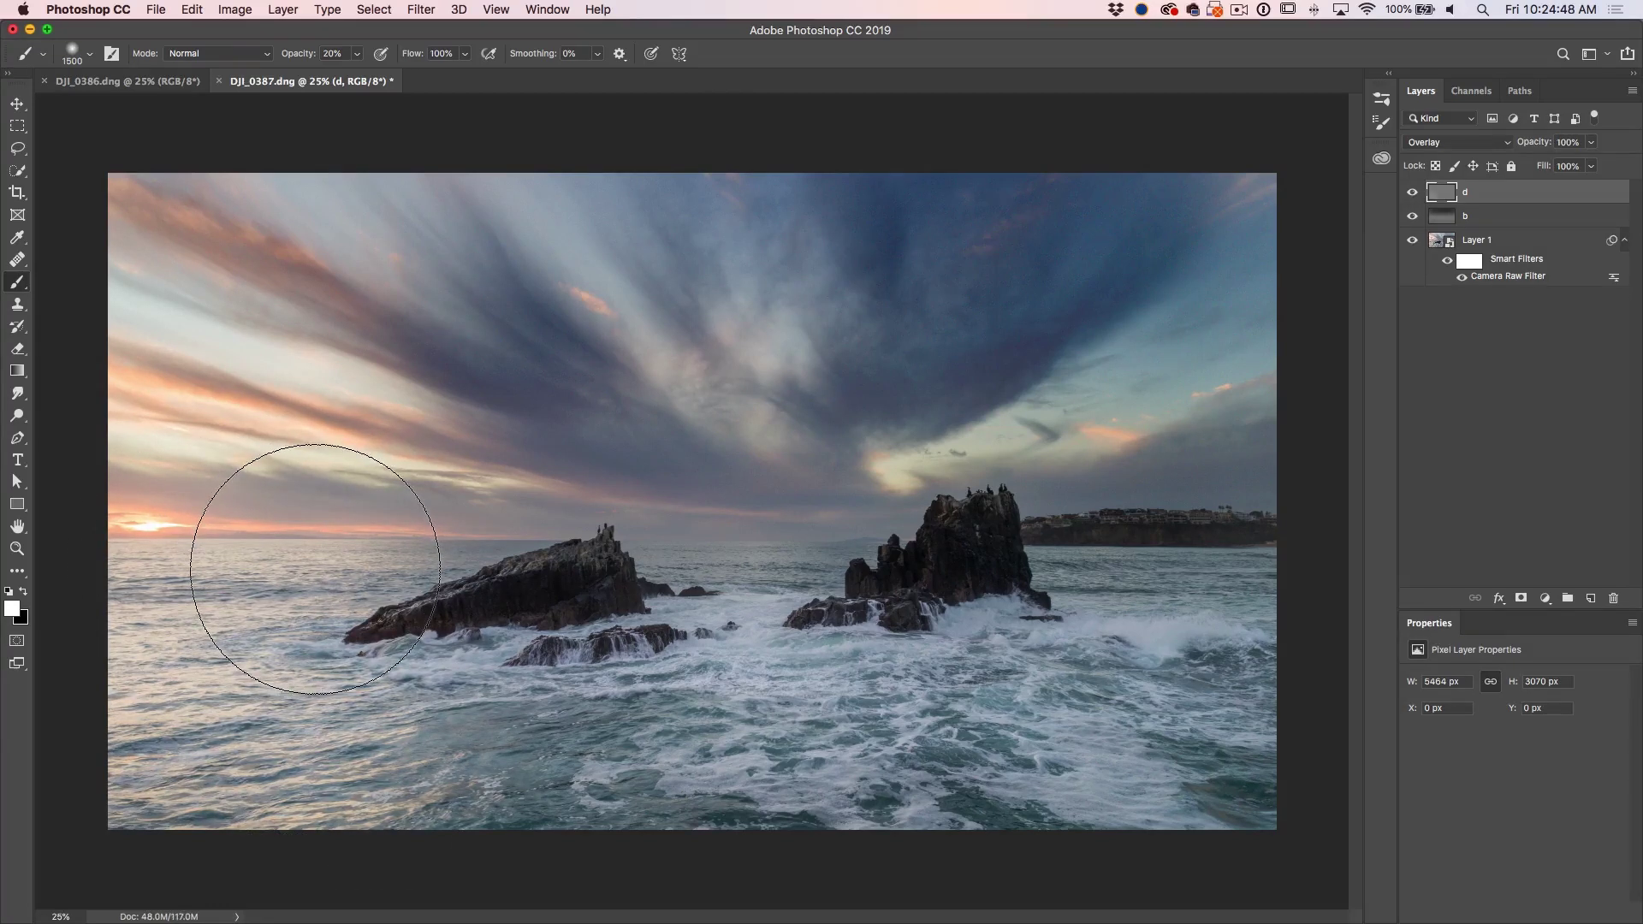
pyautogui.moveTo(736, 693)
pyautogui.mouseDown()
pyautogui.moveTo(791, 693)
pyautogui.moveTo(770, 667)
pyautogui.moveTo(813, 722)
pyautogui.moveTo(821, 650)
pyautogui.moveTo(745, 710)
pyautogui.moveTo(616, 745)
pyautogui.moveTo(757, 601)
pyautogui.moveTo(696, 850)
pyautogui.moveTo(294, 550)
pyautogui.moveTo(227, 835)
pyautogui.moveTo(242, 762)
pyautogui.mouseUp()
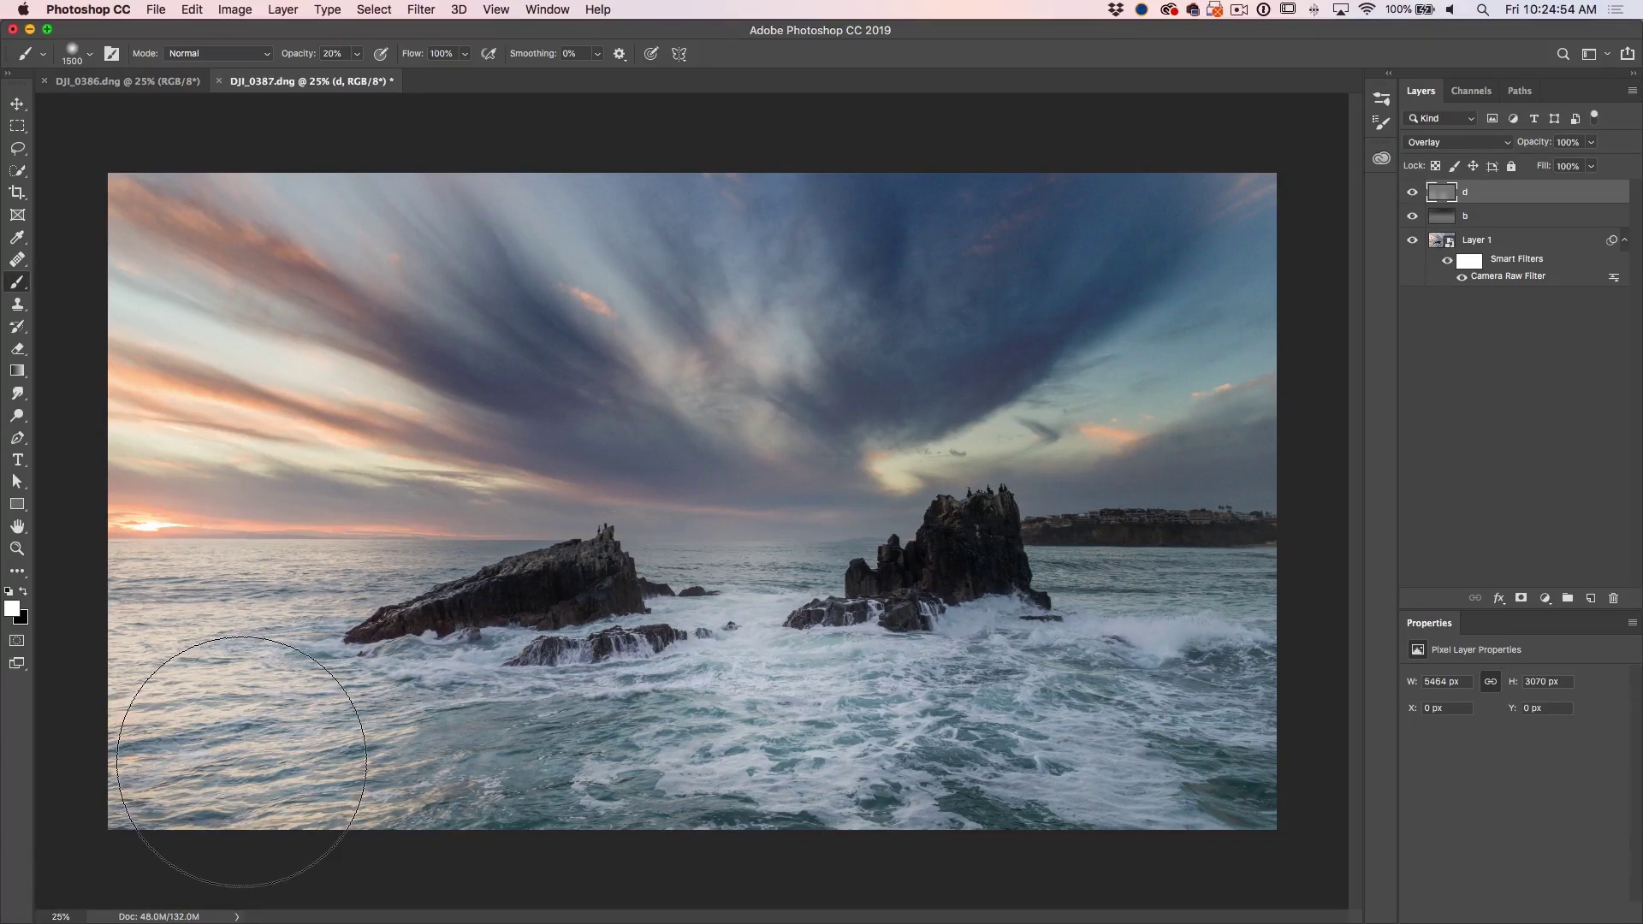
pyautogui.moveTo(241, 762); pyautogui.dragTo(666, 623)
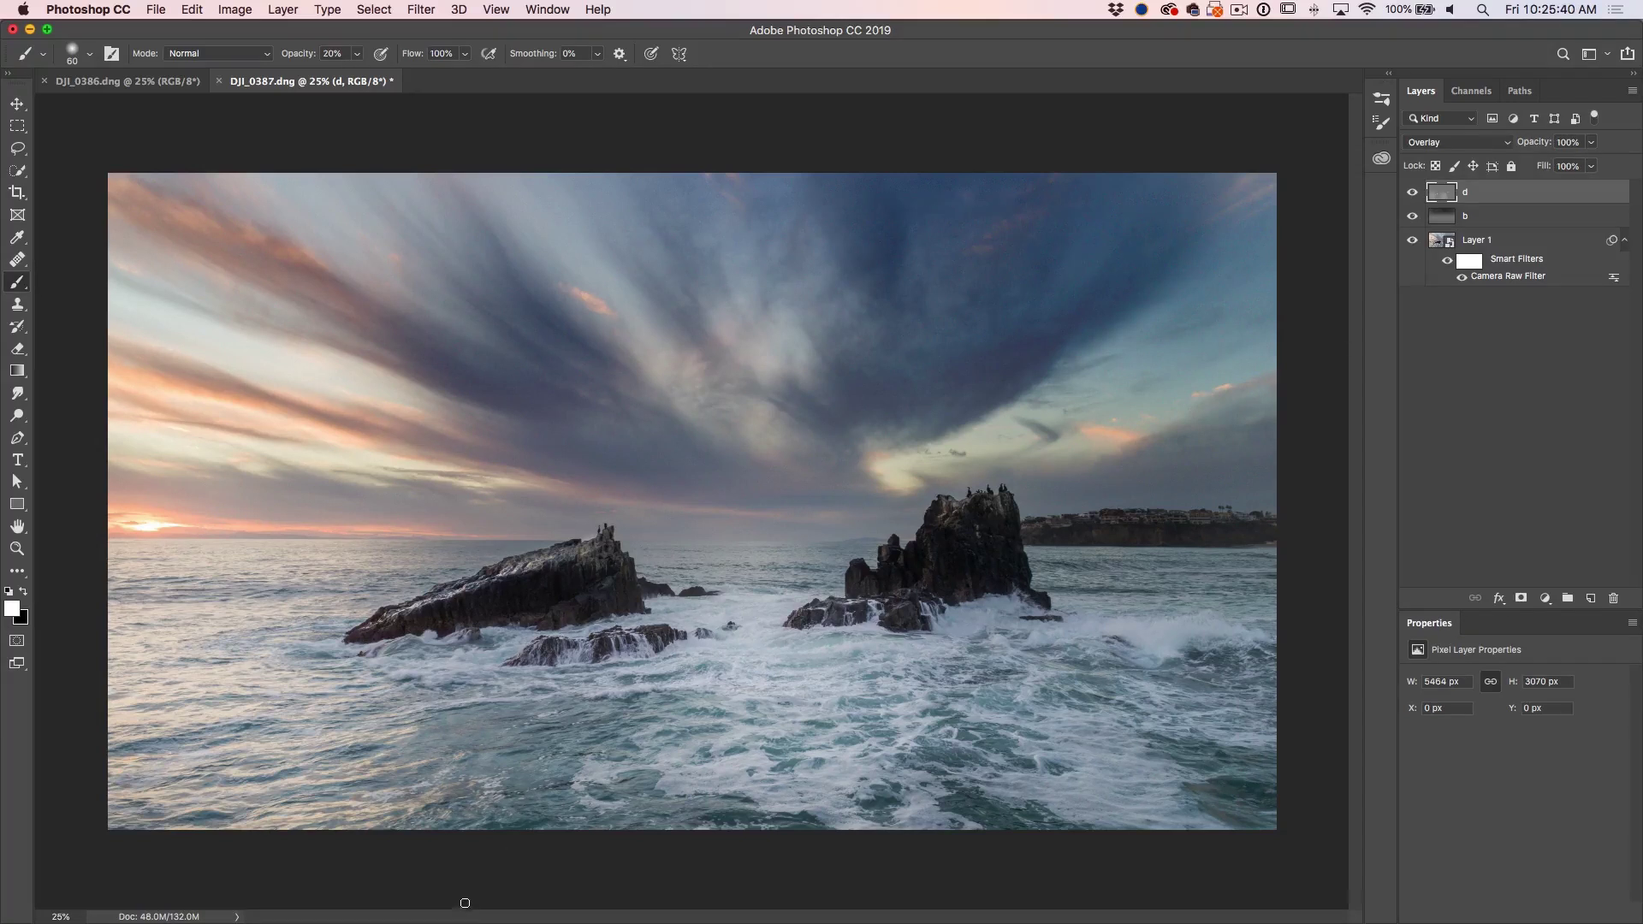
# Brighten the highlights on the two main rocks and the small rocks on layer d with a small soft white brush
pyautogui.moveTo(197, 921)
pyautogui.scroll(6, 549, 591)
pyautogui.scroll(-2, 550, 591)
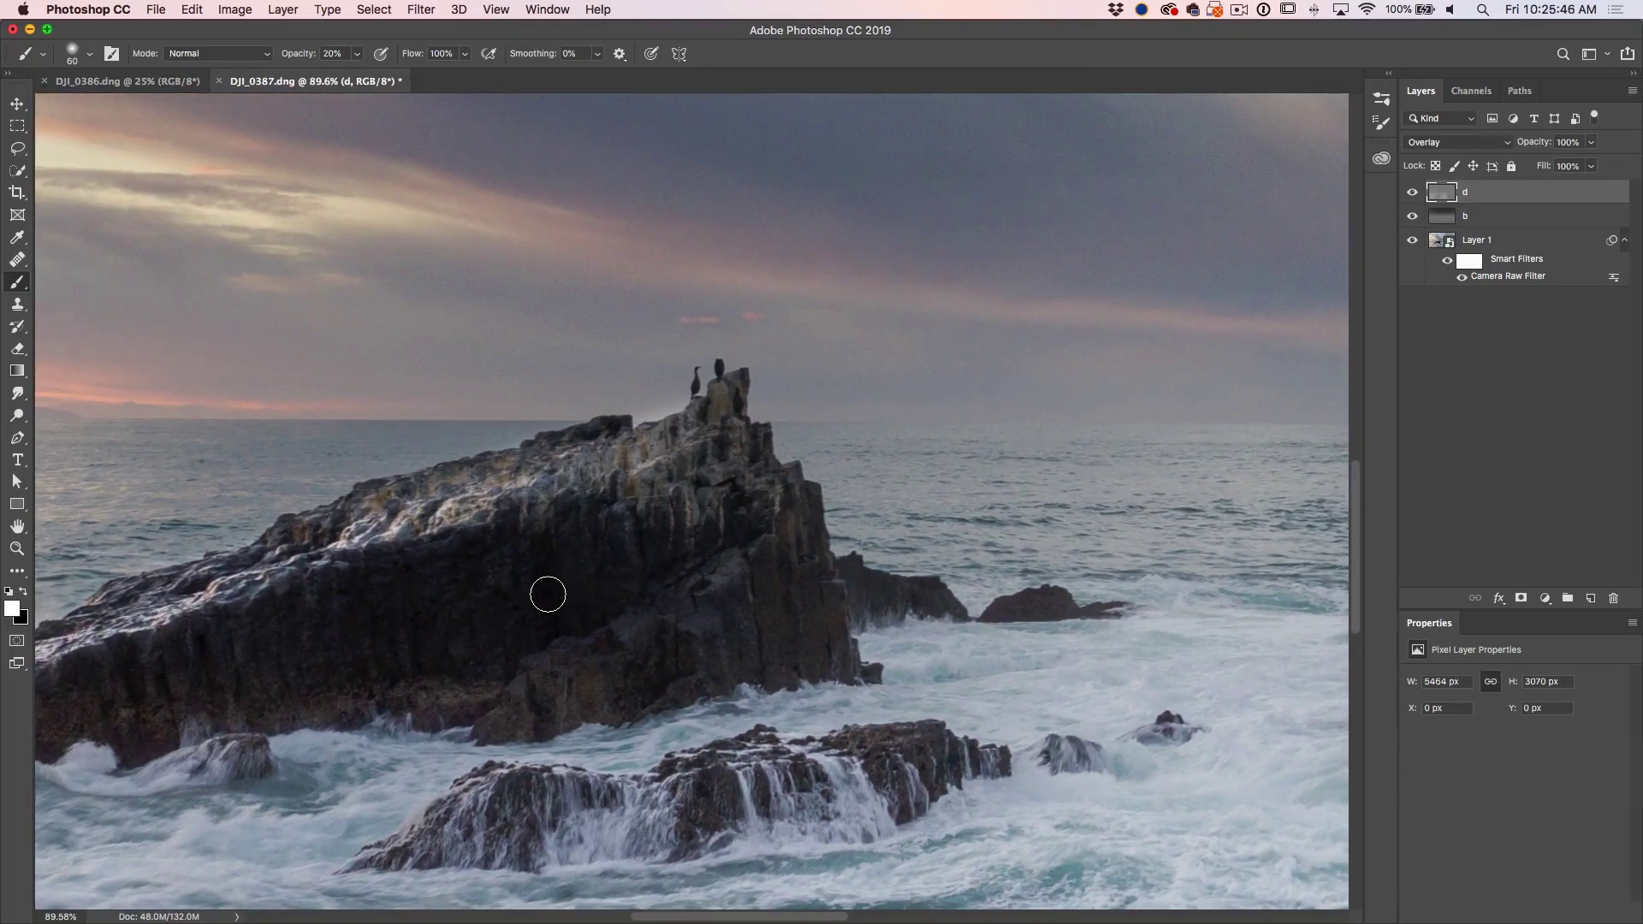
pyautogui.moveTo(547, 594); pyautogui.dragTo(968, 440)
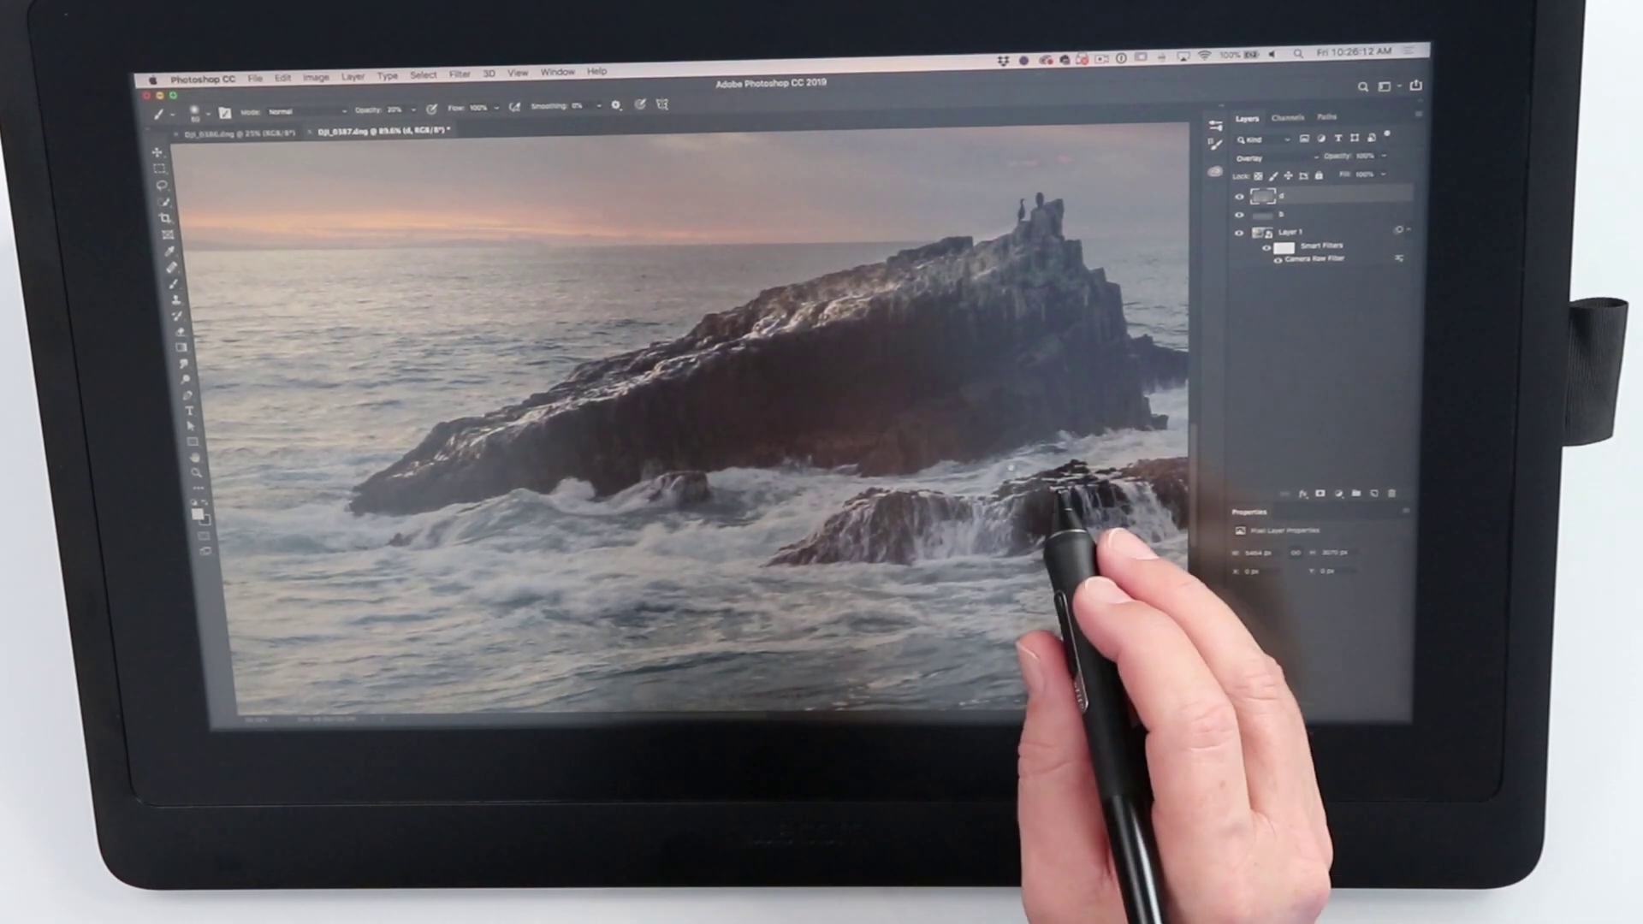
pyautogui.moveTo(1026, 509); pyautogui.dragTo(717, 492)
pyautogui.moveTo(936, 542); pyautogui.dragTo(522, 513)
pyautogui.moveTo(961, 424); pyautogui.dragTo(812, 545)
pyautogui.moveTo(660, 537)
pyautogui.mouseDown()
pyautogui.moveTo(575, 544)
pyautogui.moveTo(801, 496)
pyautogui.moveTo(756, 522)
pyautogui.moveTo(756, 505)
pyautogui.moveTo(814, 493)
pyautogui.moveTo(605, 527)
pyautogui.moveTo(606, 571)
pyautogui.moveTo(577, 546)
pyautogui.moveTo(881, 496)
pyautogui.moveTo(809, 542)
pyautogui.moveTo(853, 520)
pyautogui.moveTo(808, 527)
pyautogui.moveTo(831, 501)
pyautogui.moveTo(848, 511)
pyautogui.moveTo(804, 547)
pyautogui.moveTo(851, 511)
pyautogui.mouseUp()
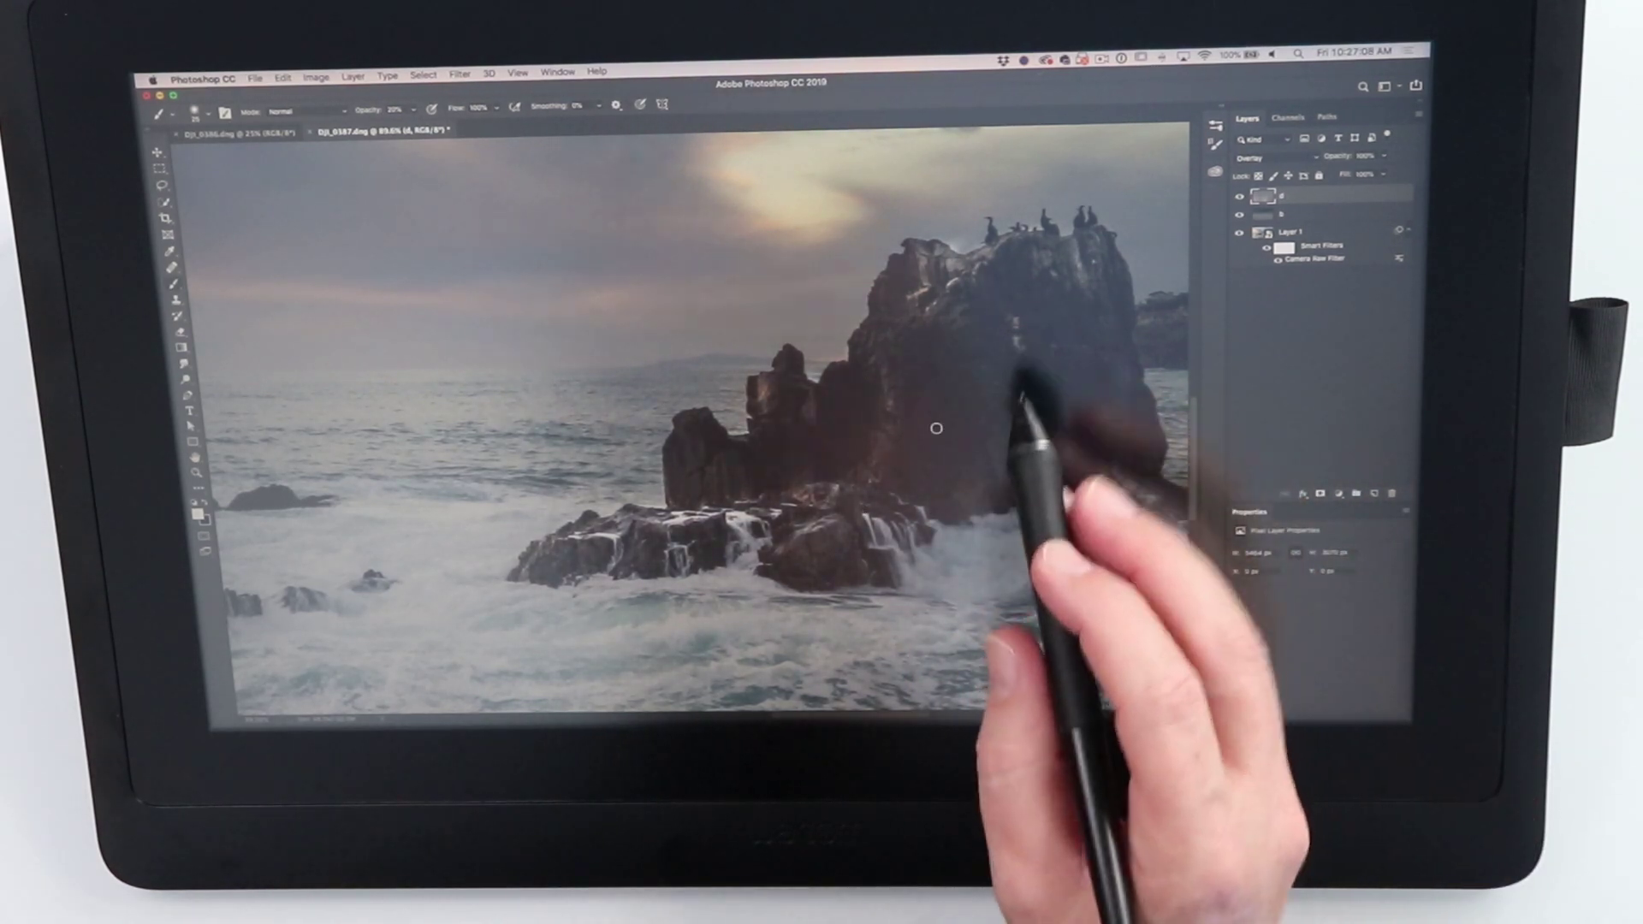
# Brighten the clifftop houses and the cliff face on layer d with a 60 px white brush at 30% opacity
pyautogui.moveTo(949, 418); pyautogui.dragTo(655, 476)
pyautogui.moveTo(785, 492); pyautogui.dragTo(628, 535)
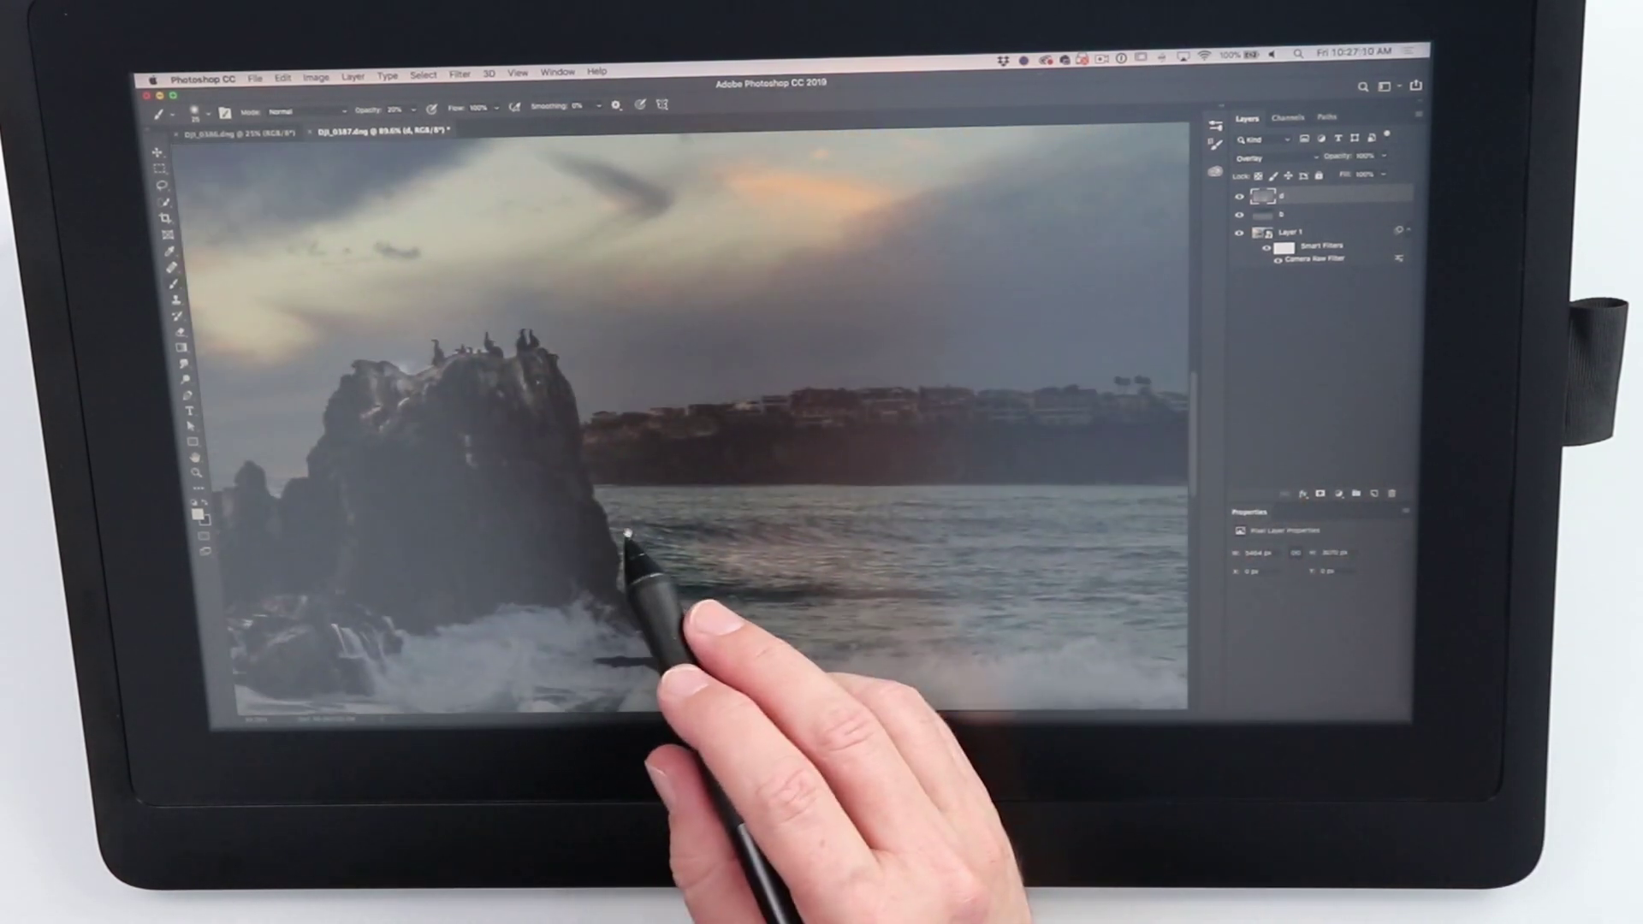
pyautogui.rightClick(736, 430)
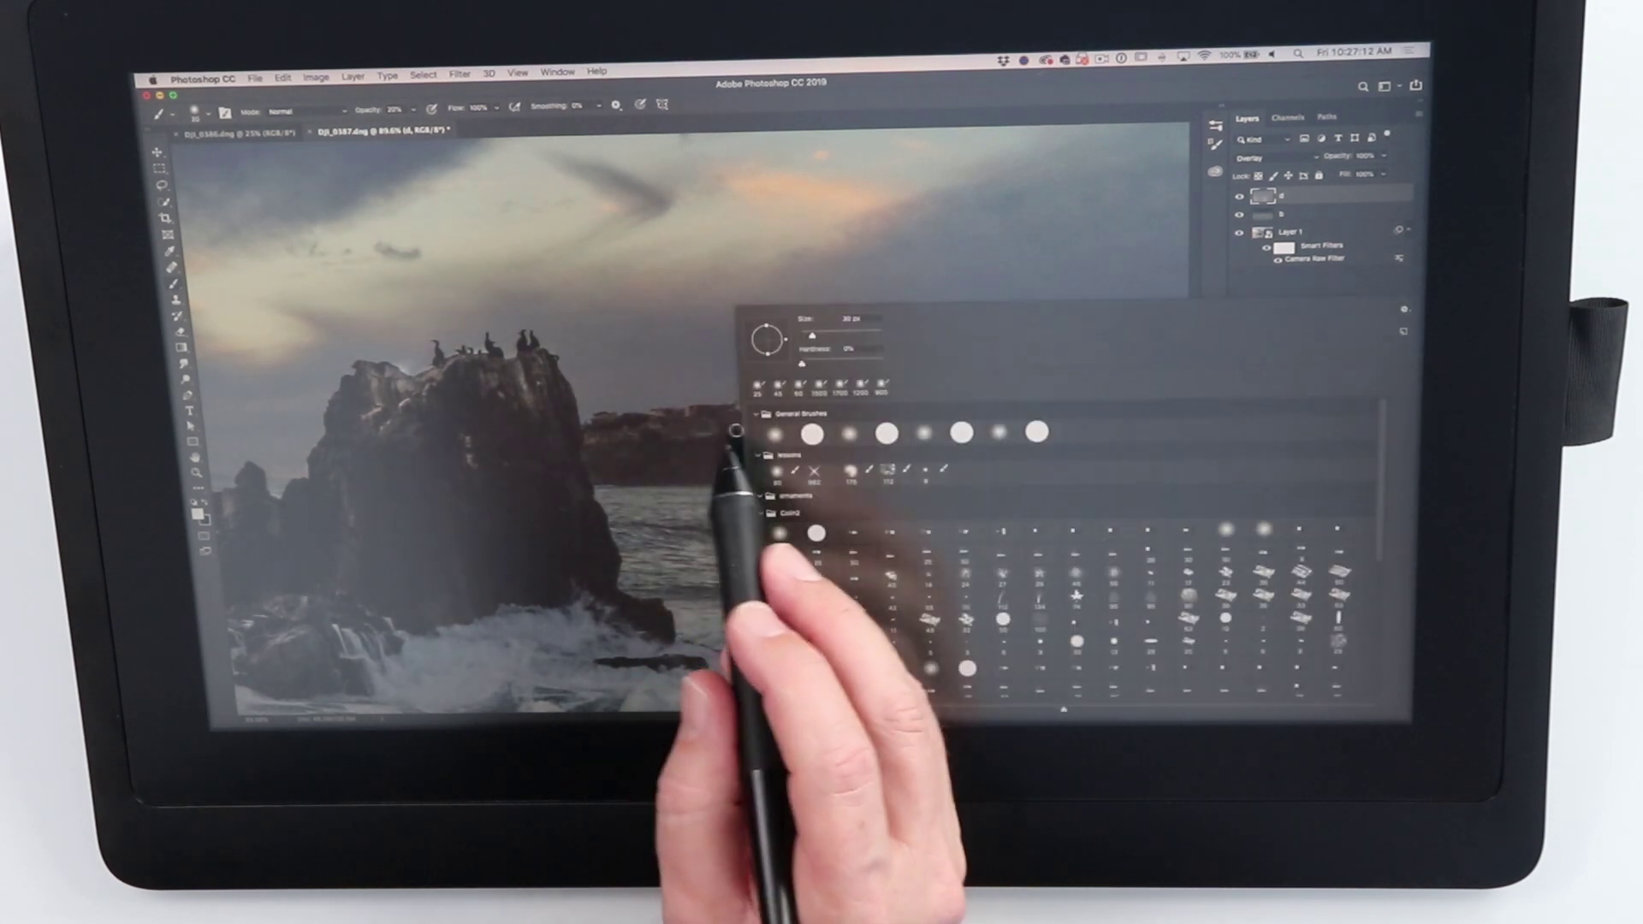
pyautogui.click(697, 424)
pyautogui.moveTo(658, 438)
pyautogui.mouseDown()
pyautogui.moveTo(631, 437)
pyautogui.moveTo(872, 415)
pyautogui.moveTo(686, 427)
pyautogui.mouseUp()
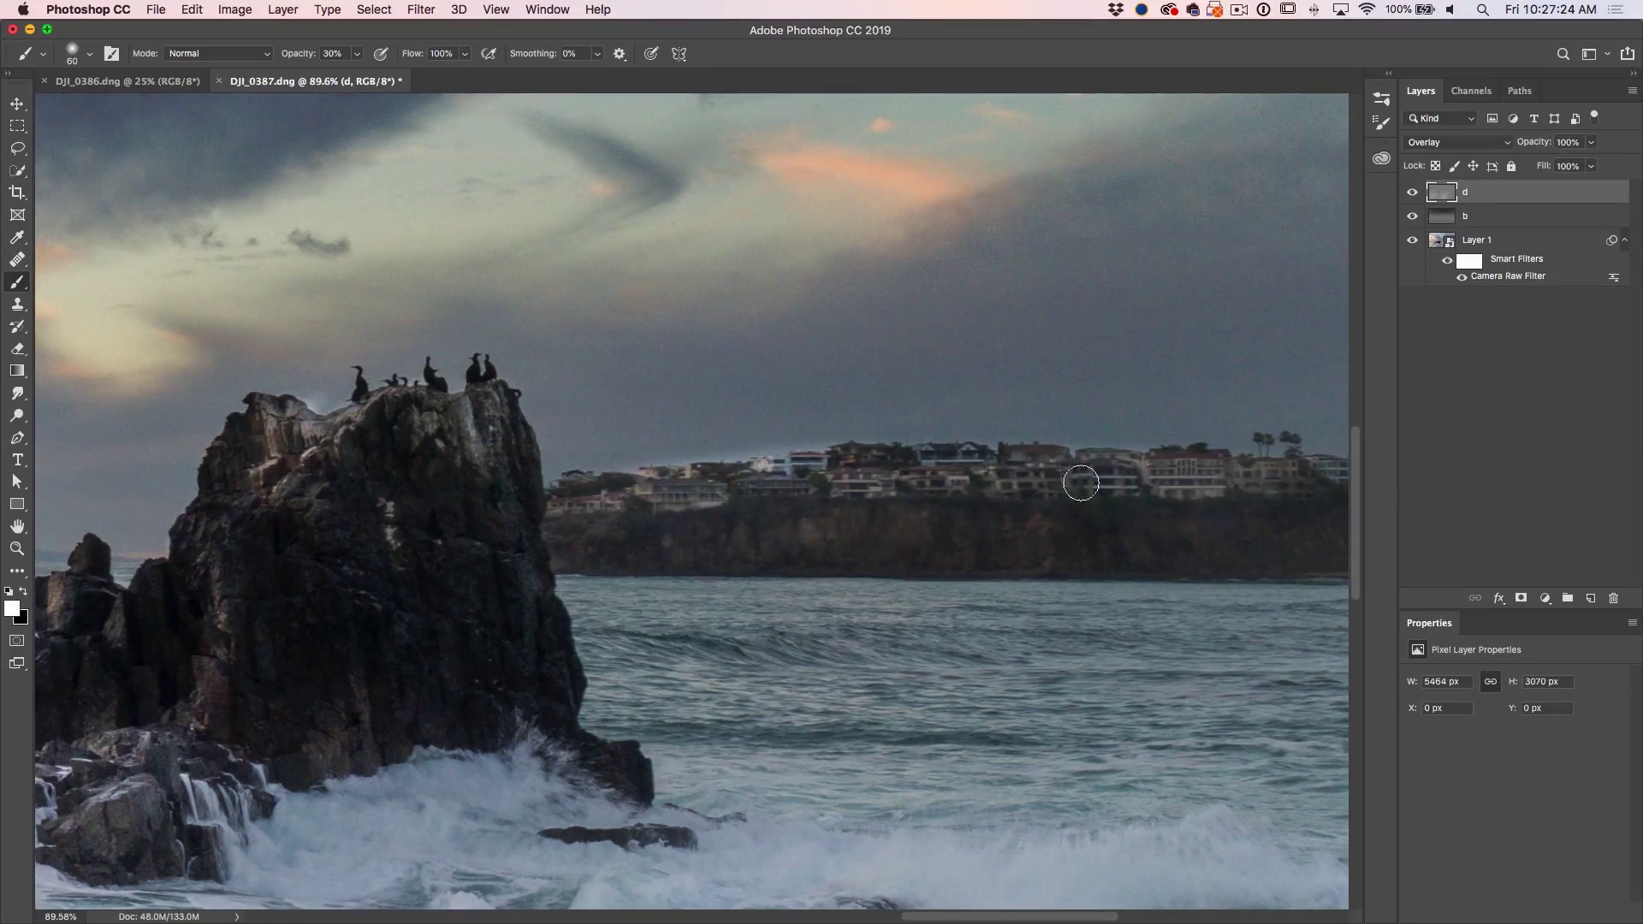
pyautogui.moveTo(1084, 474); pyautogui.dragTo(768, 510)
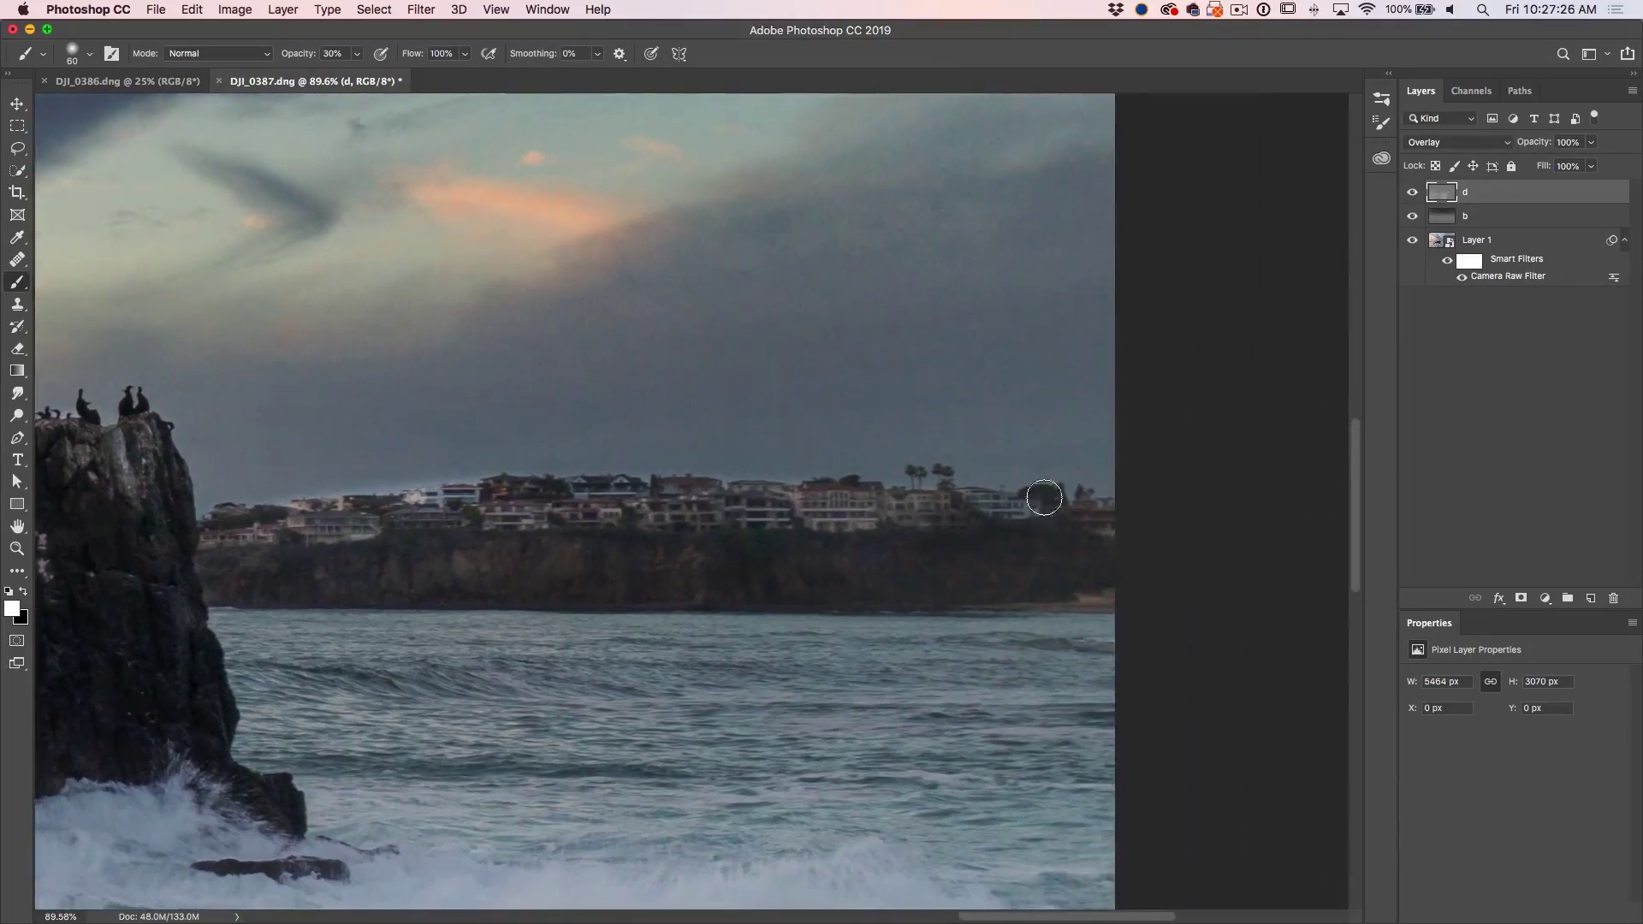
pyautogui.moveTo(690, 558)
pyautogui.mouseDown()
pyautogui.moveTo(1041, 543)
pyautogui.moveTo(634, 587)
pyautogui.moveTo(326, 587)
pyautogui.moveTo(405, 564)
pyautogui.mouseUp()
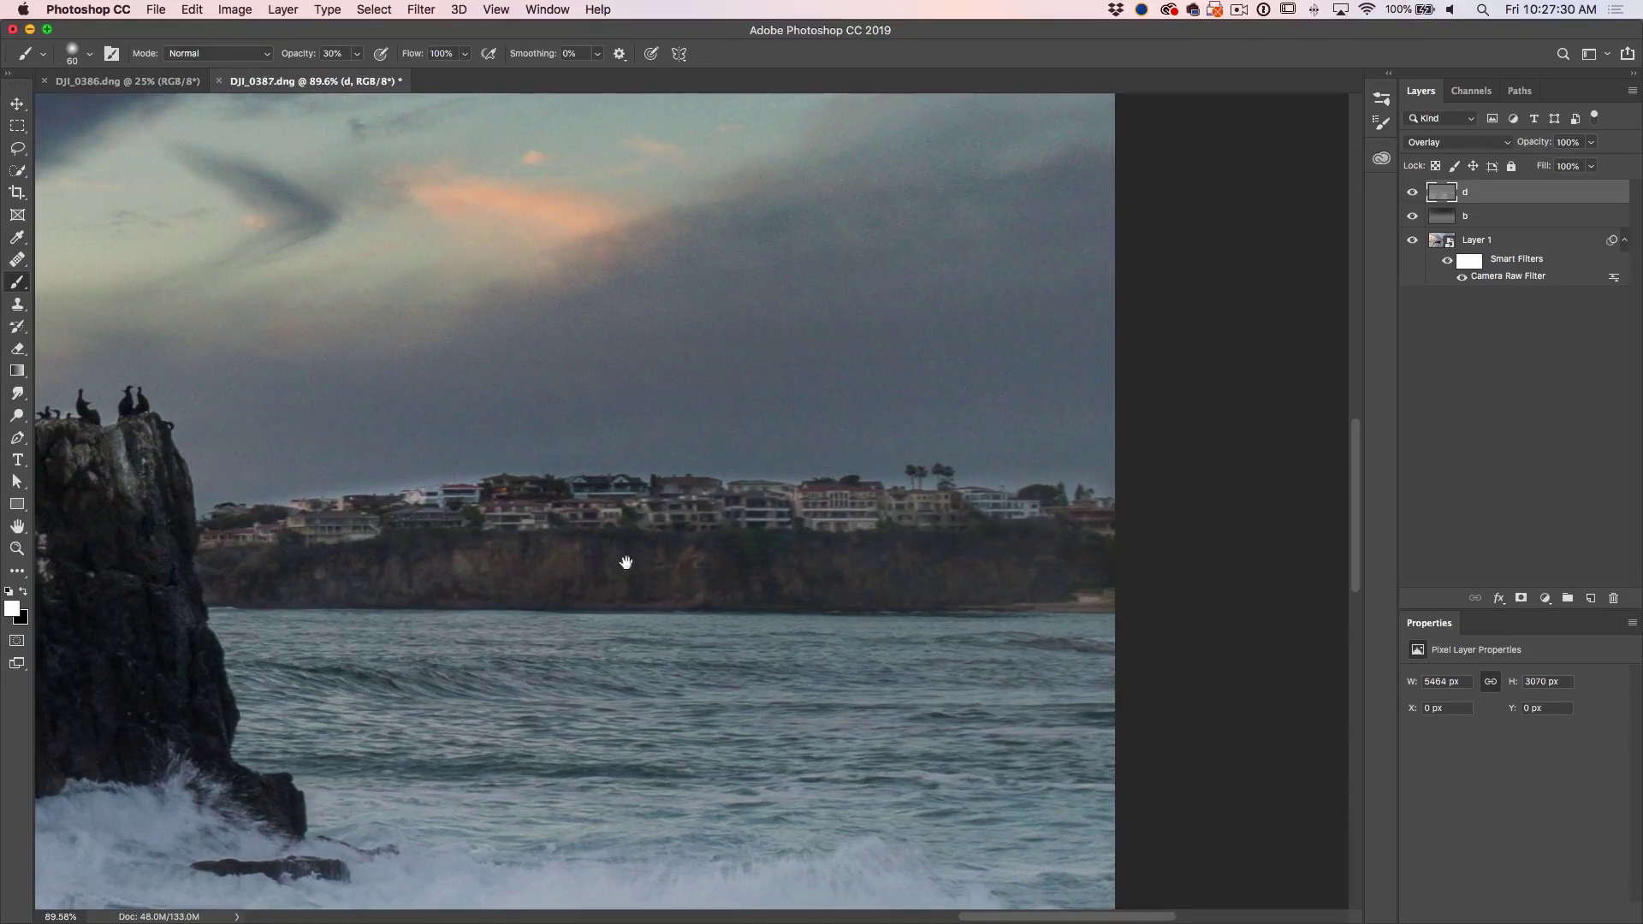
# Brighten the white foam and wave crests around the rocks on layer d with a larger white brush at 30% opacity
pyautogui.moveTo(632, 562); pyautogui.dragTo(1148, 454)
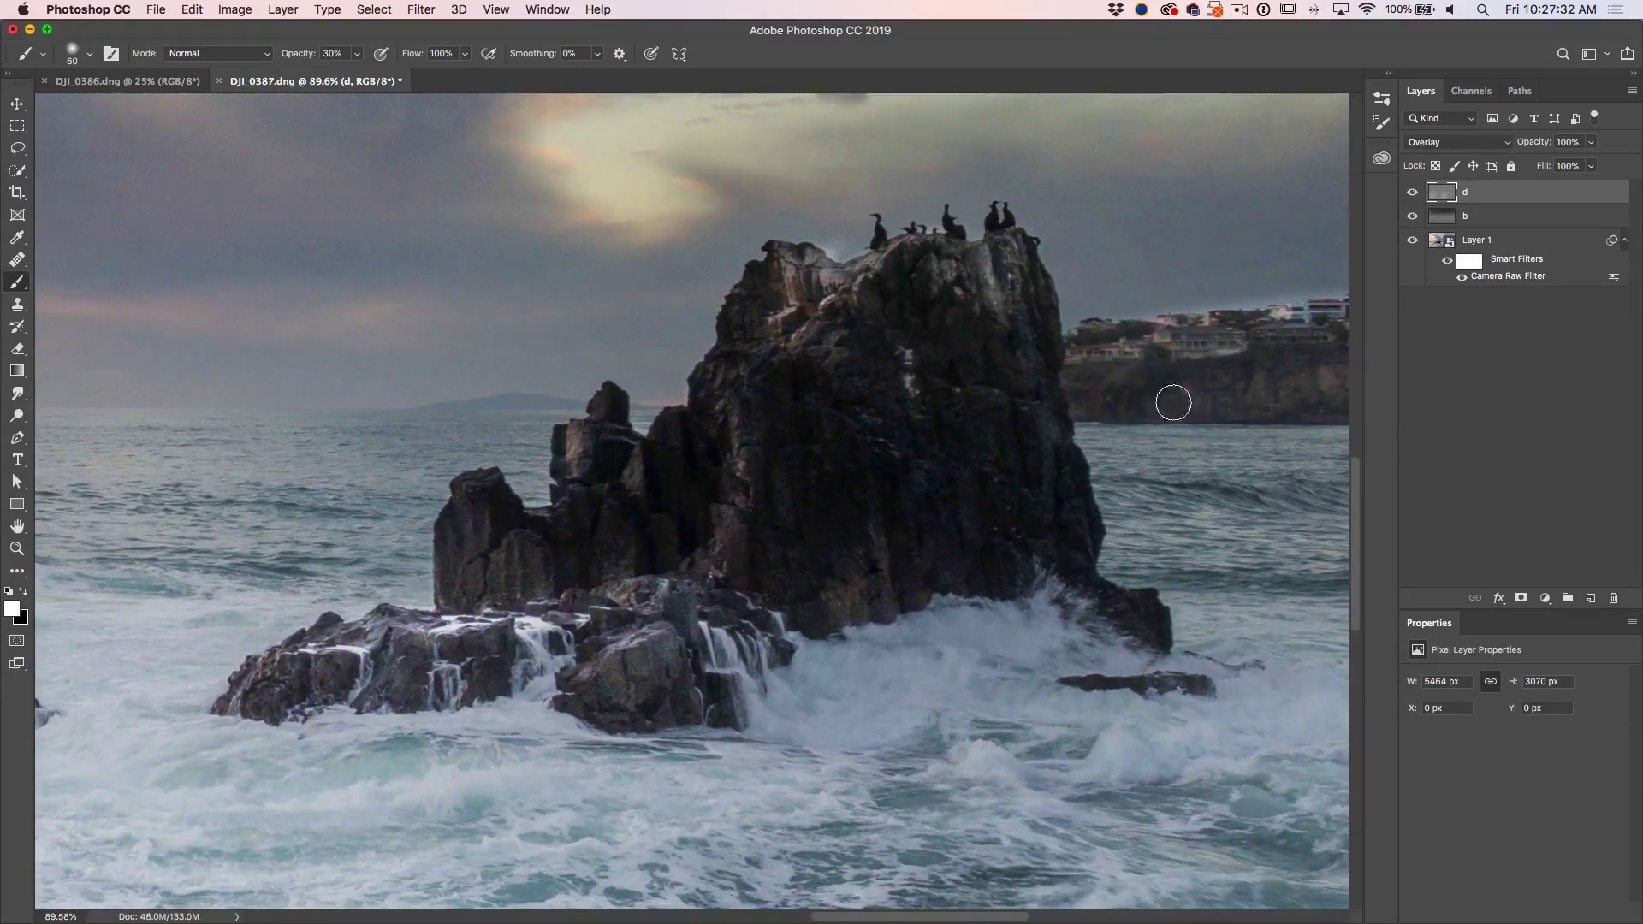
pyautogui.moveTo(719, 454); pyautogui.dragTo(1076, 343)
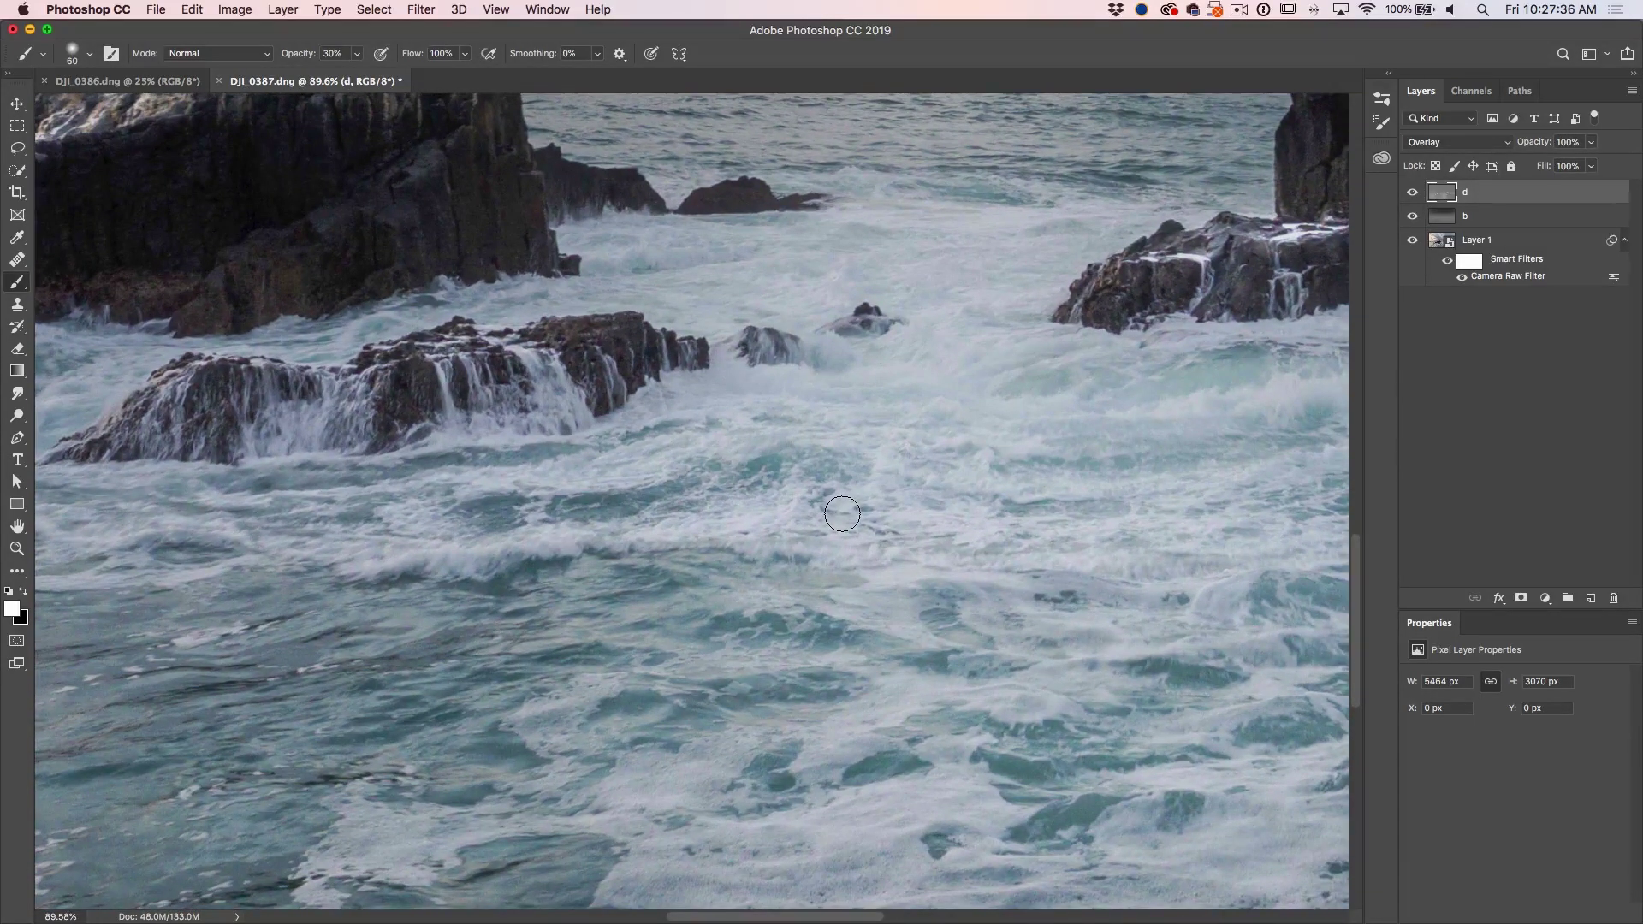
pyautogui.moveTo(841, 513); pyautogui.dragTo(1009, 624)
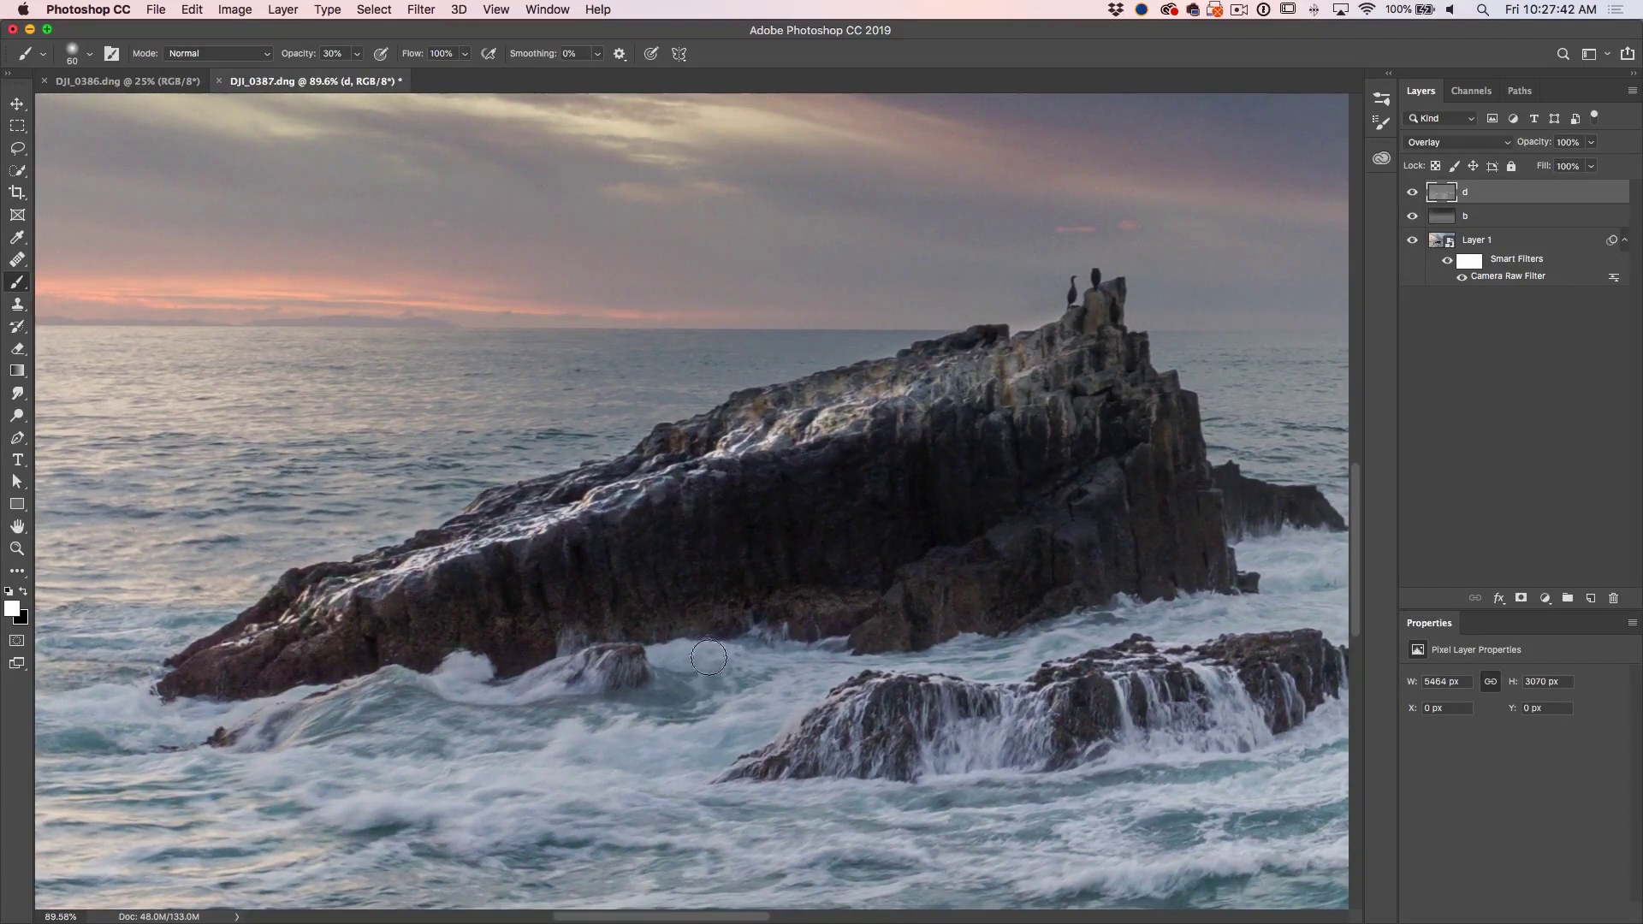
pyautogui.moveTo(504, 618); pyautogui.dragTo(1128, 515)
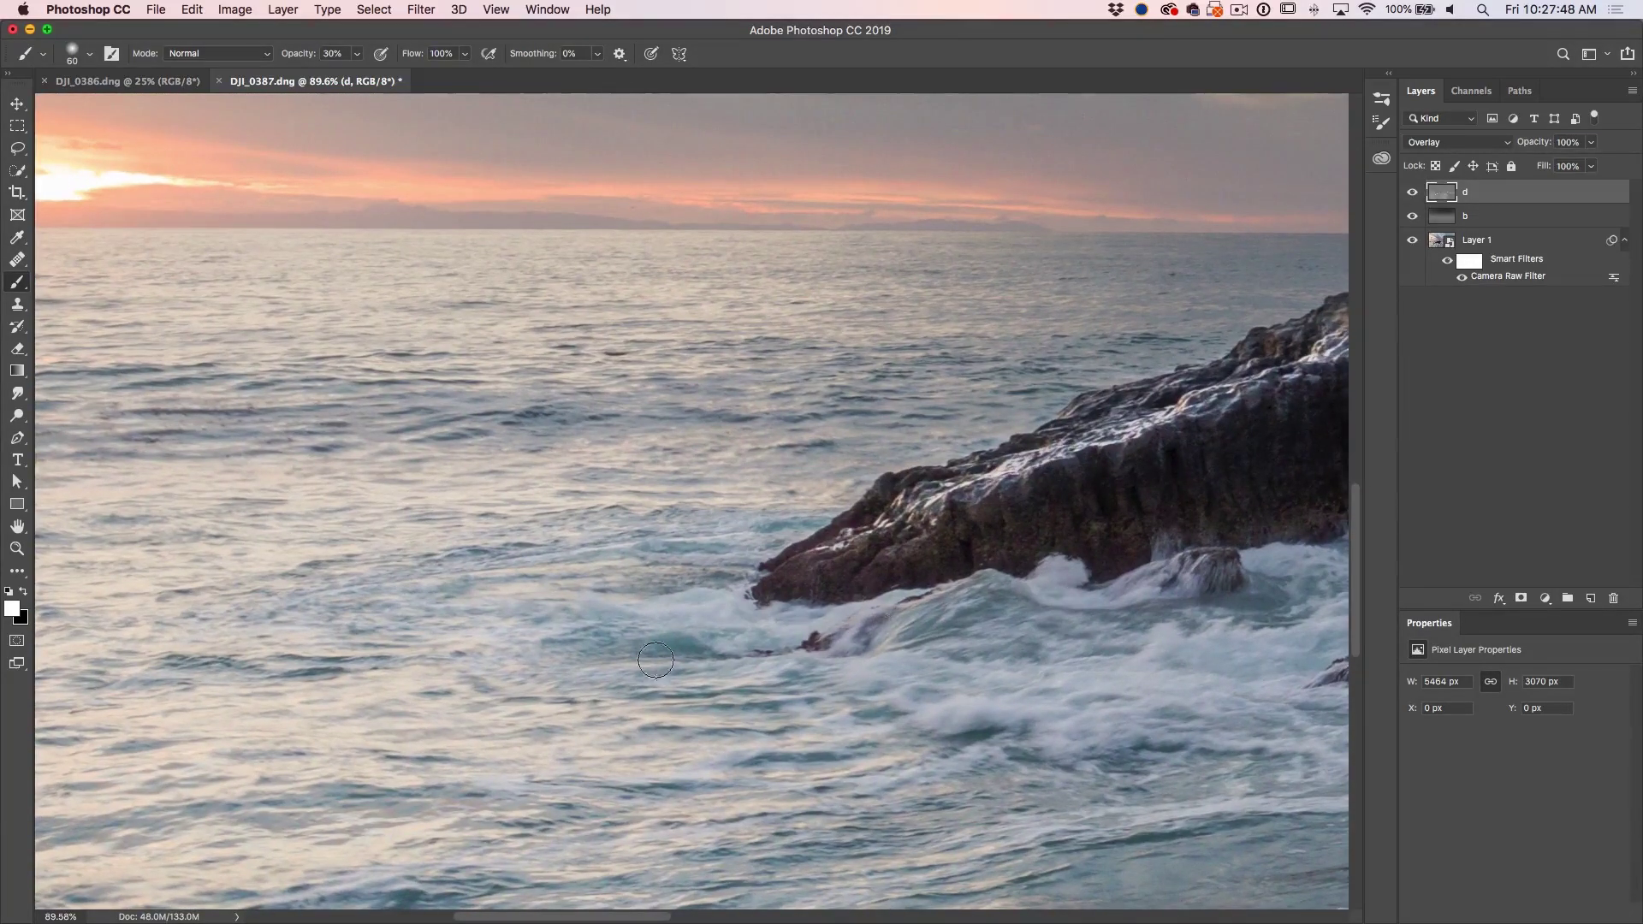
pyautogui.moveTo(768, 753); pyautogui.dragTo(359, 671)
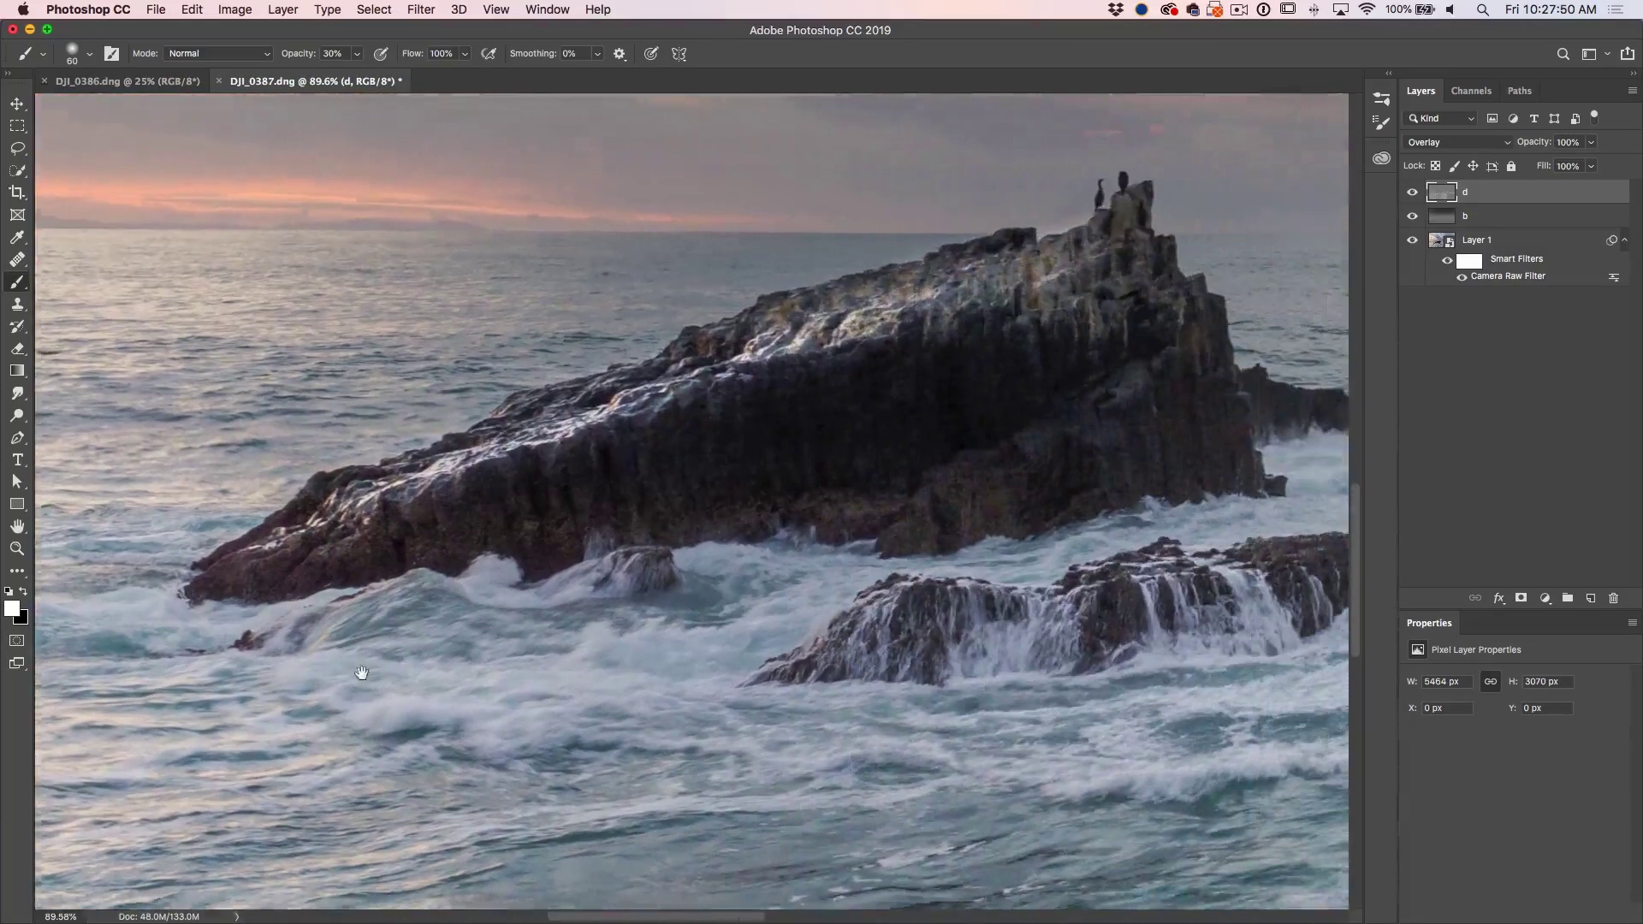
pyautogui.moveTo(898, 631)
pyautogui.mouseDown()
pyautogui.moveTo(694, 556)
pyautogui.moveTo(518, 582)
pyautogui.mouseUp()
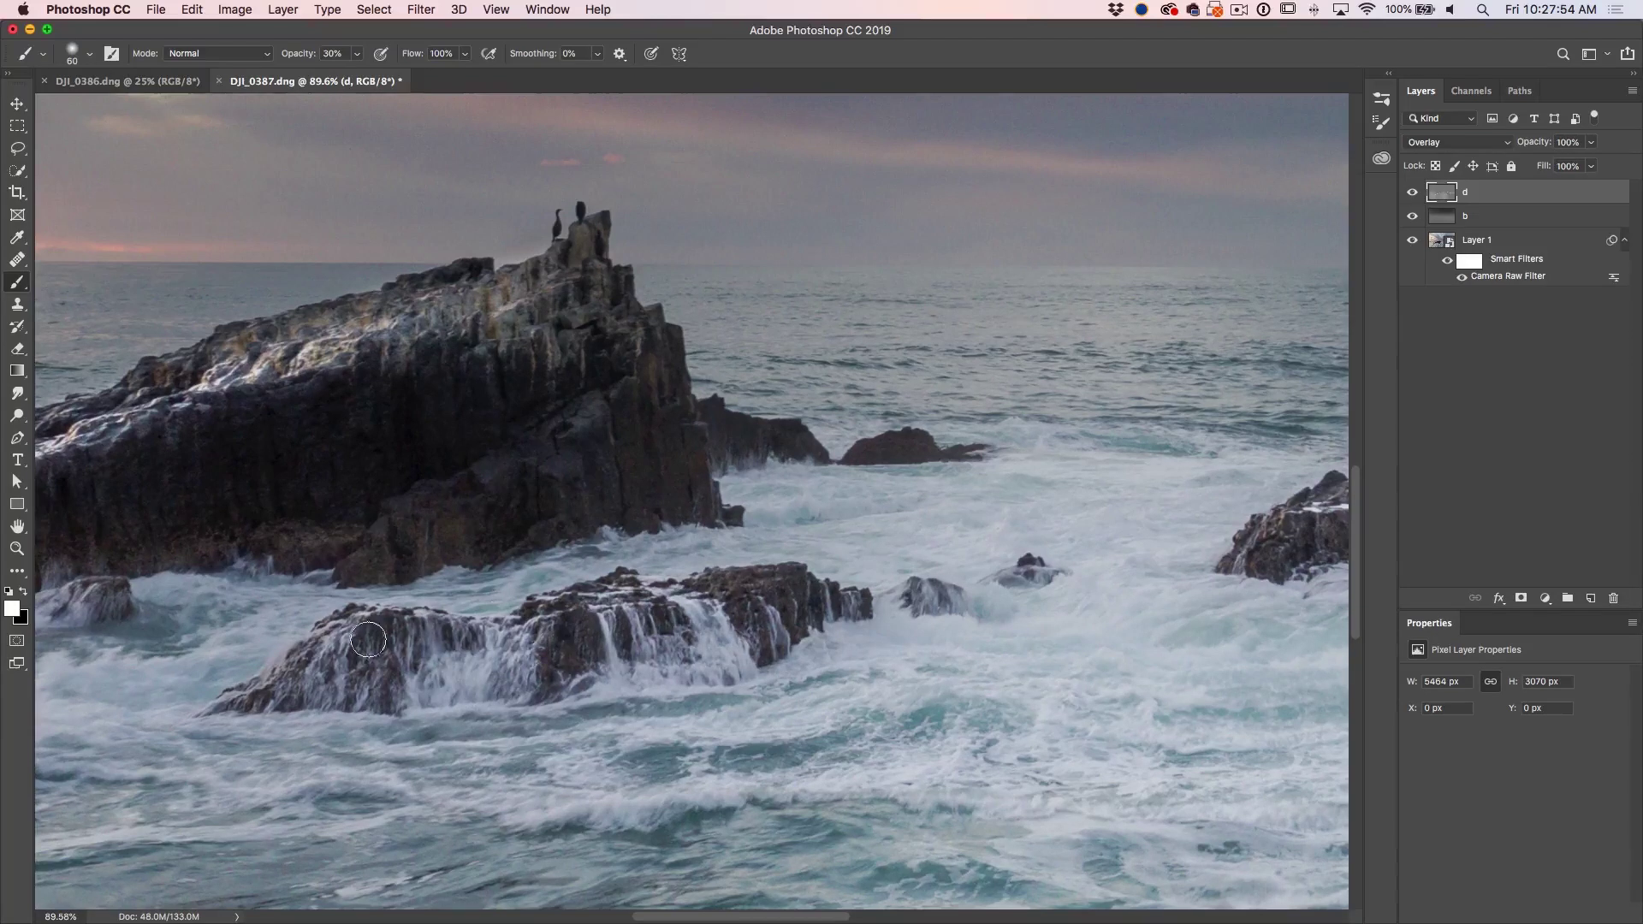
pyautogui.moveTo(724, 674); pyautogui.dragTo(304, 724)
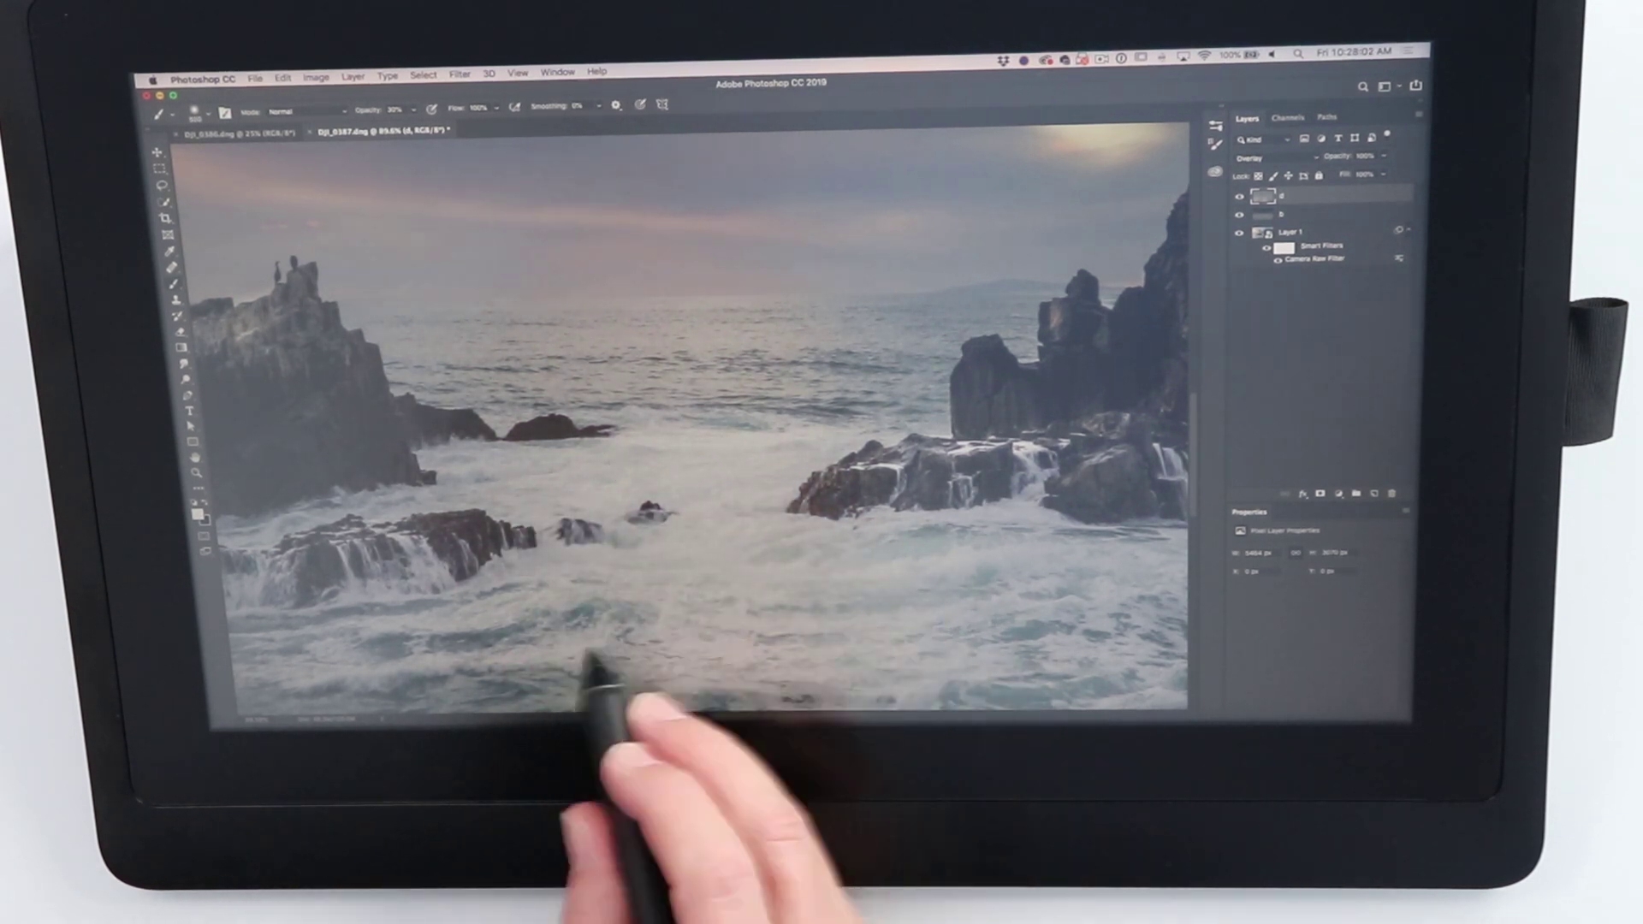
pyautogui.moveTo(797, 583); pyautogui.dragTo(805, 368)
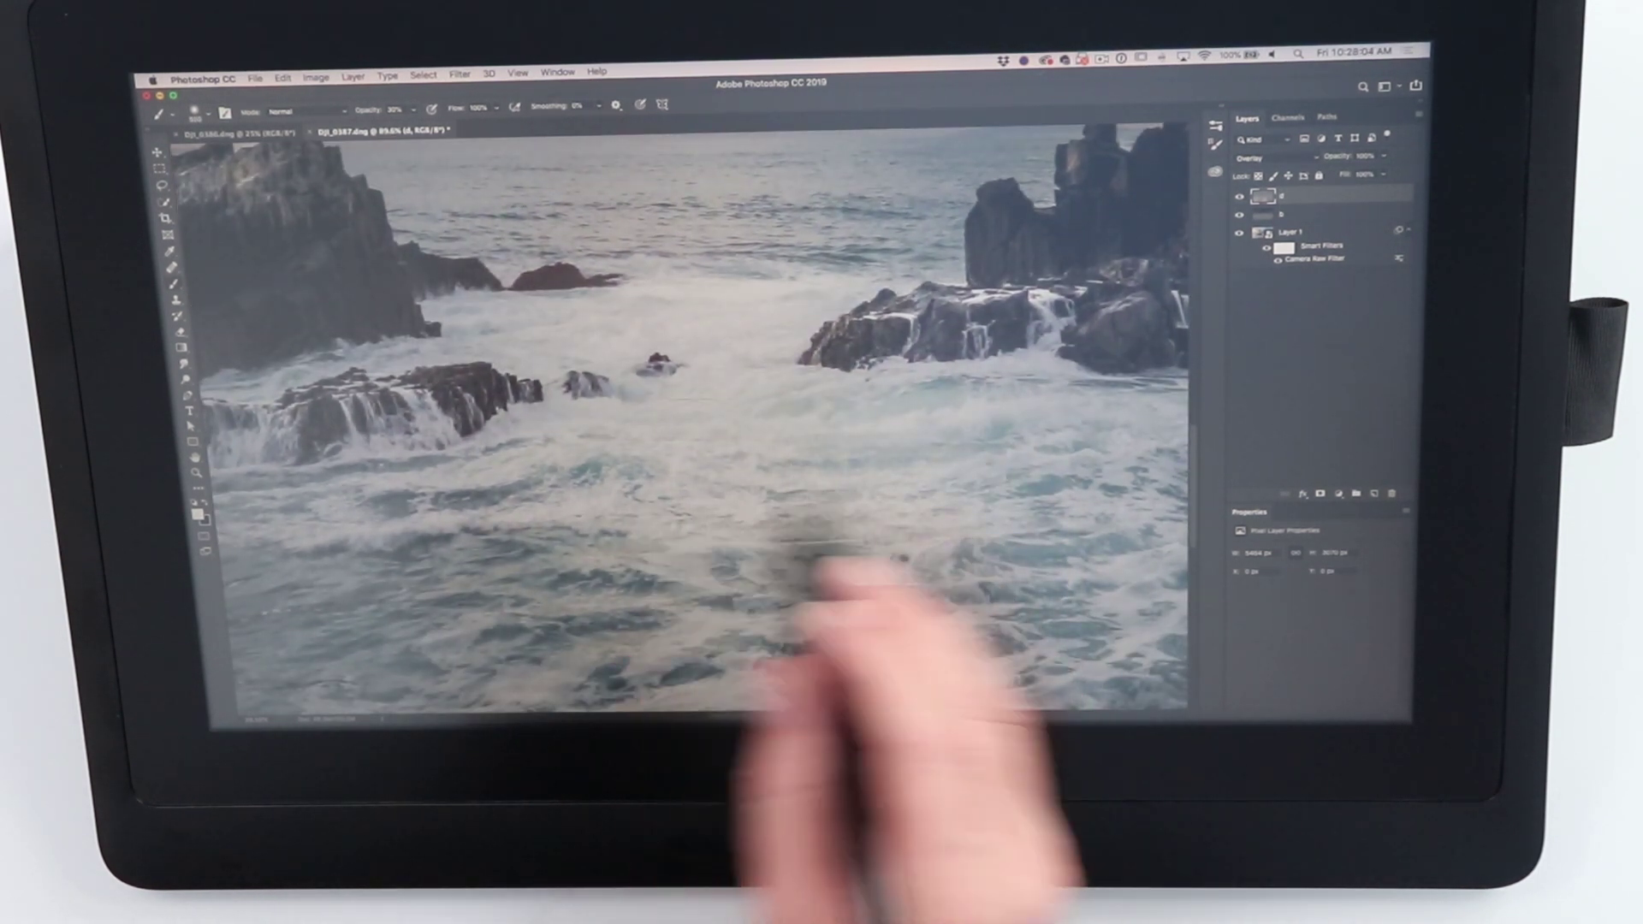
pyautogui.moveTo(856, 581); pyautogui.dragTo(722, 385)
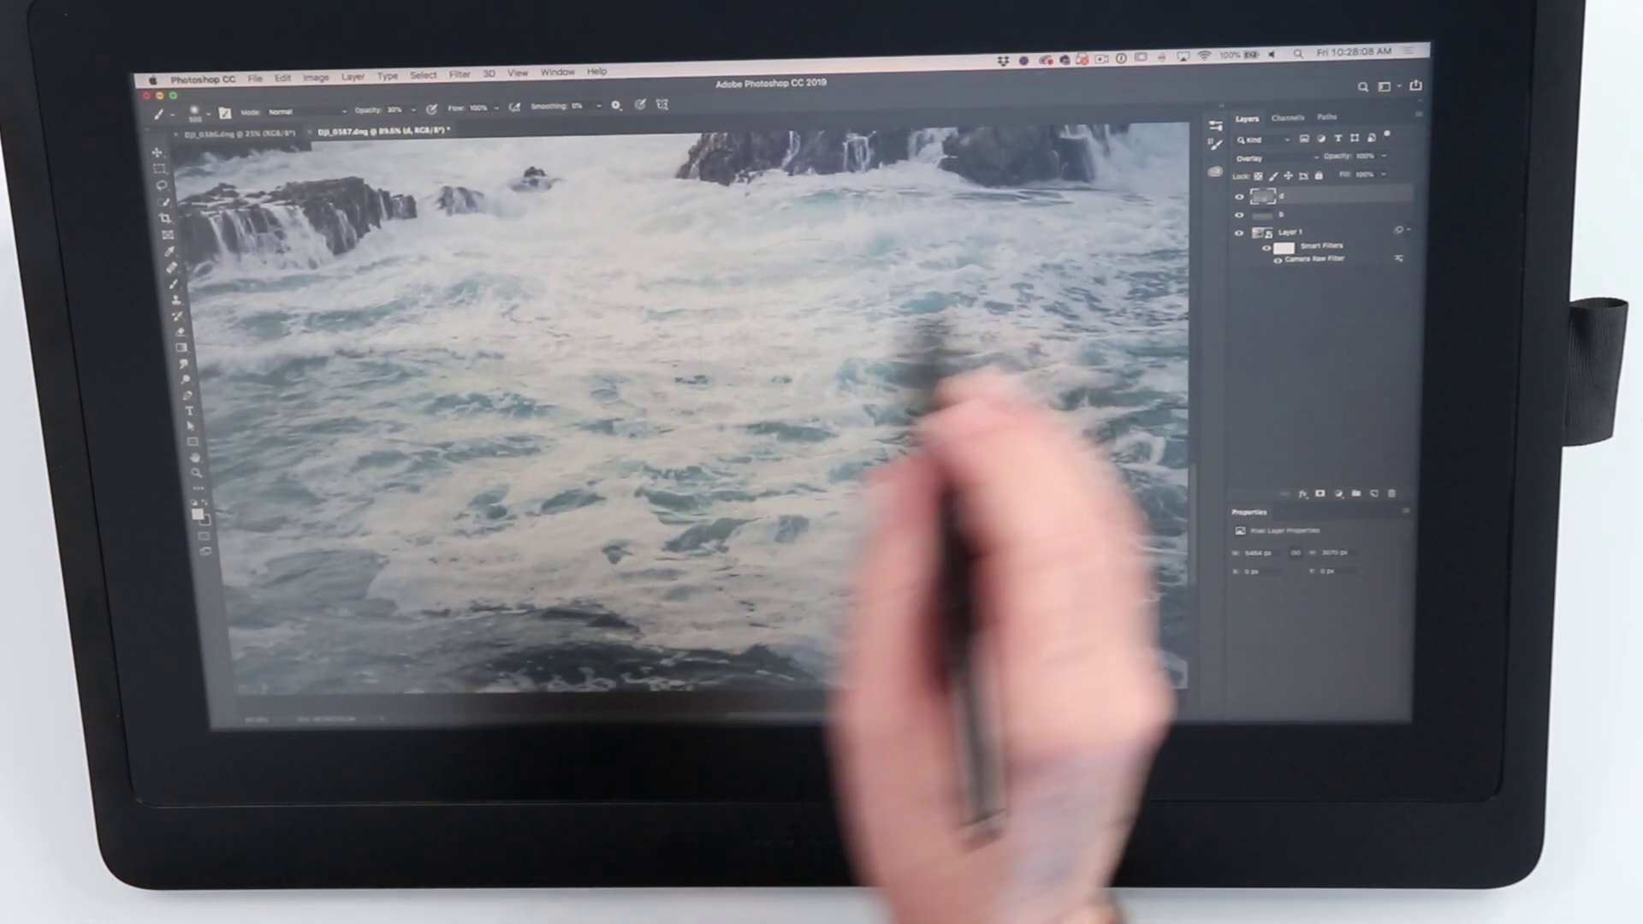
pyautogui.moveTo(913, 360); pyautogui.dragTo(746, 604)
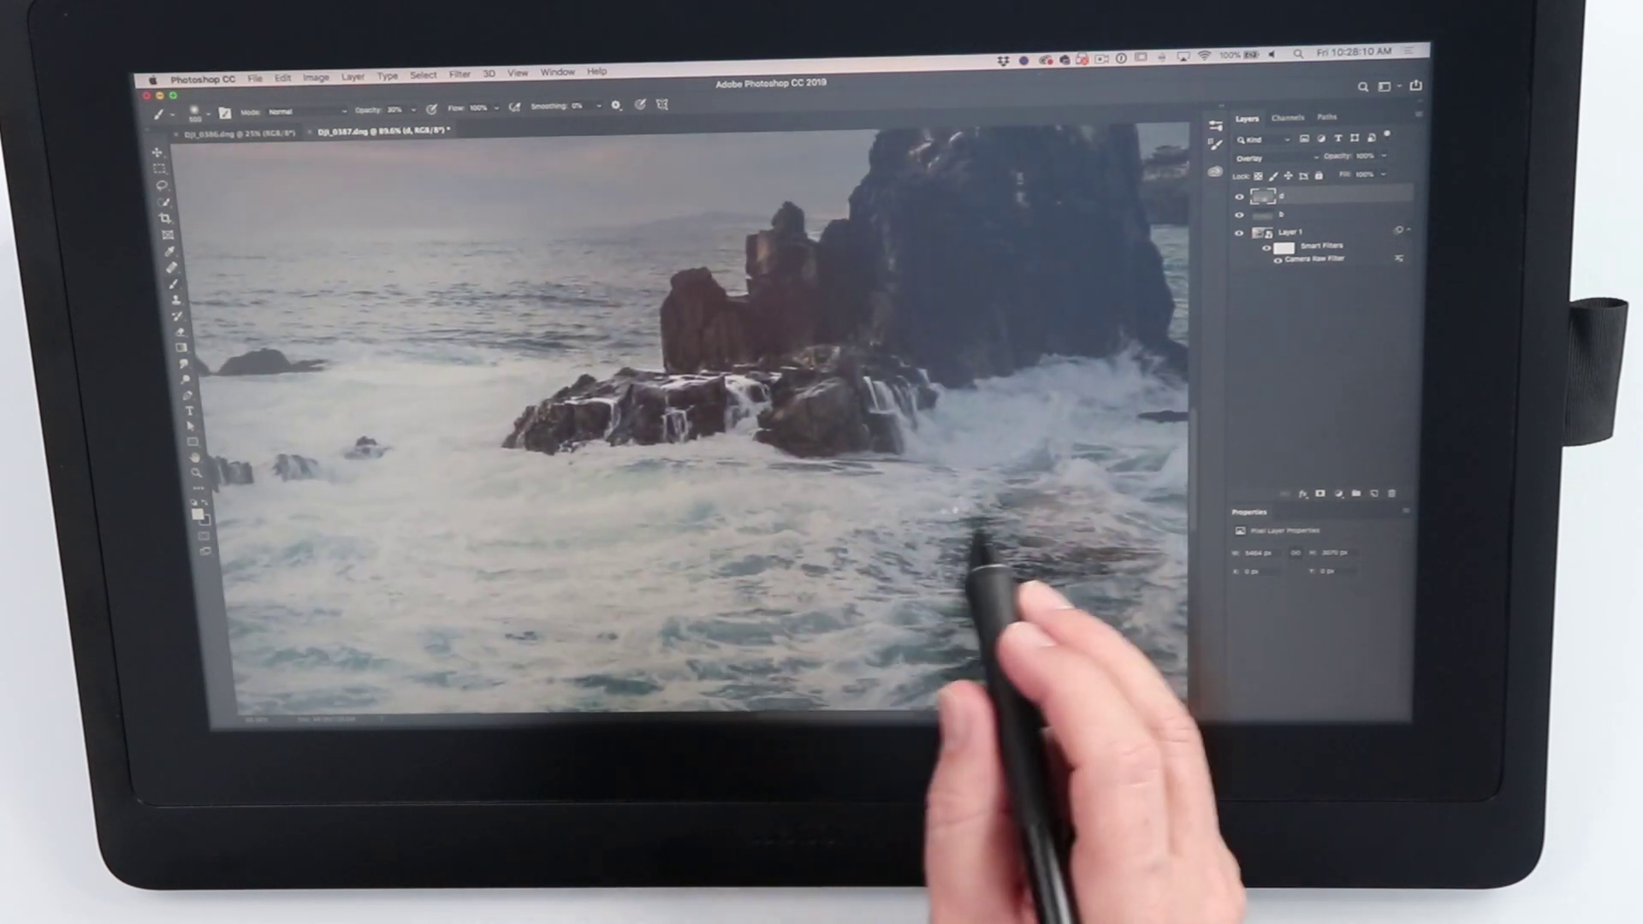
pyautogui.moveTo(964, 551); pyautogui.dragTo(777, 630)
pyautogui.moveTo(984, 599); pyautogui.dragTo(770, 598)
pyautogui.moveTo(949, 580)
pyautogui.mouseDown()
pyautogui.moveTo(927, 624)
pyautogui.moveTo(972, 634)
pyautogui.moveTo(979, 598)
pyautogui.mouseUp()
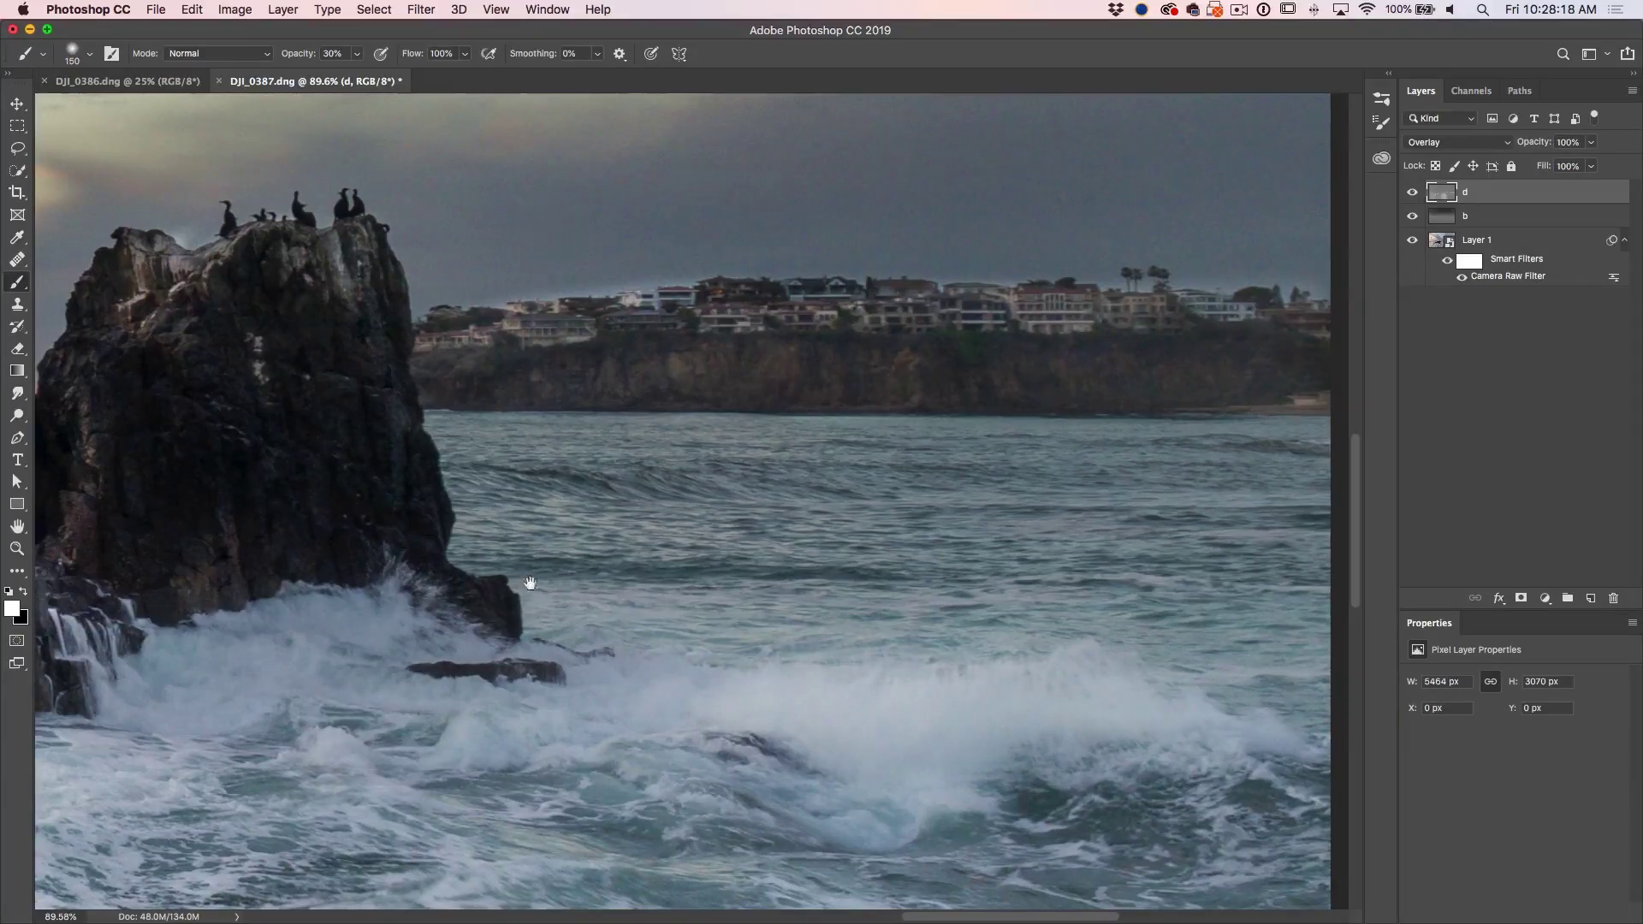
# Add a layer mask to layer d, make black the foreground color and set the brush opacity to 100%
pyautogui.moveTo(530, 582); pyautogui.dragTo(885, 601)
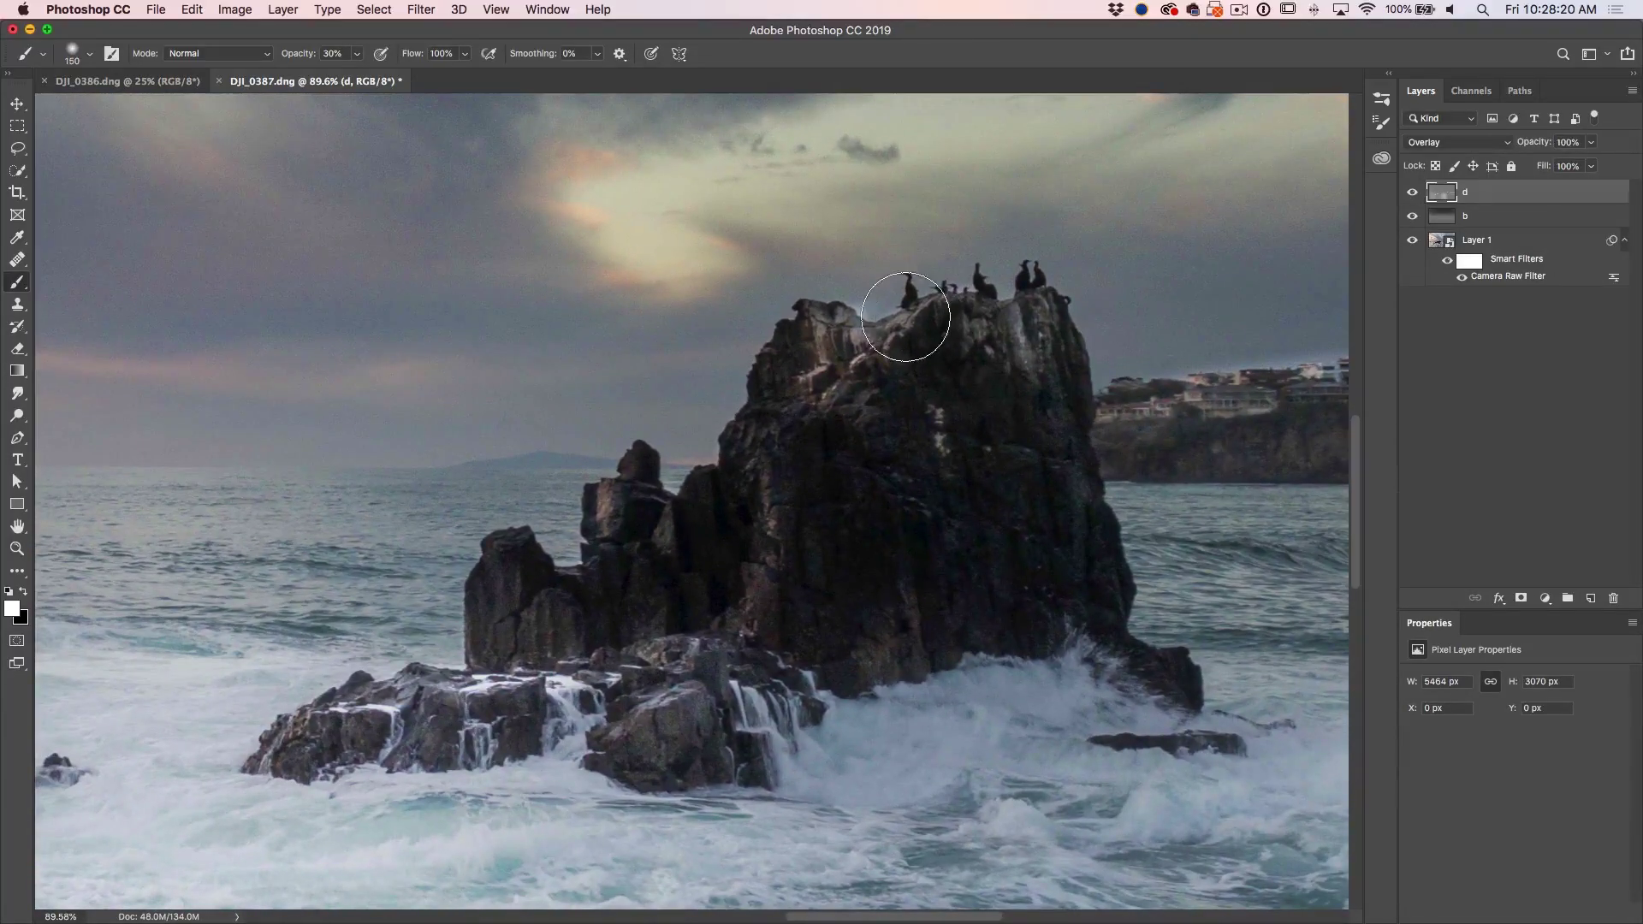
pyautogui.click(1523, 598)
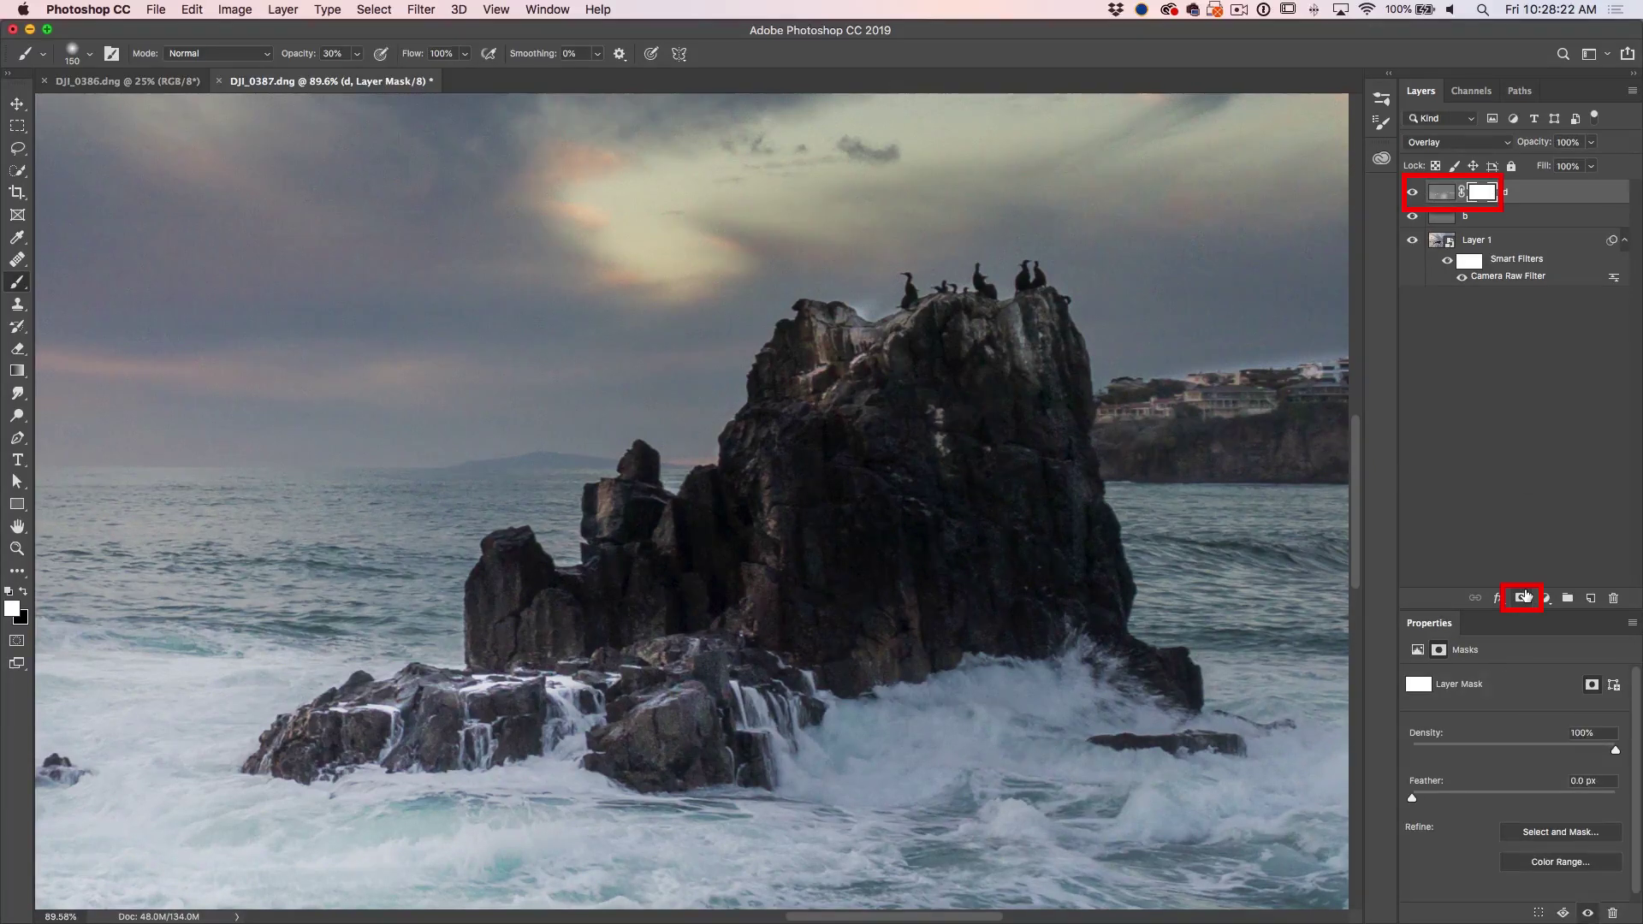
pyautogui.press('x')
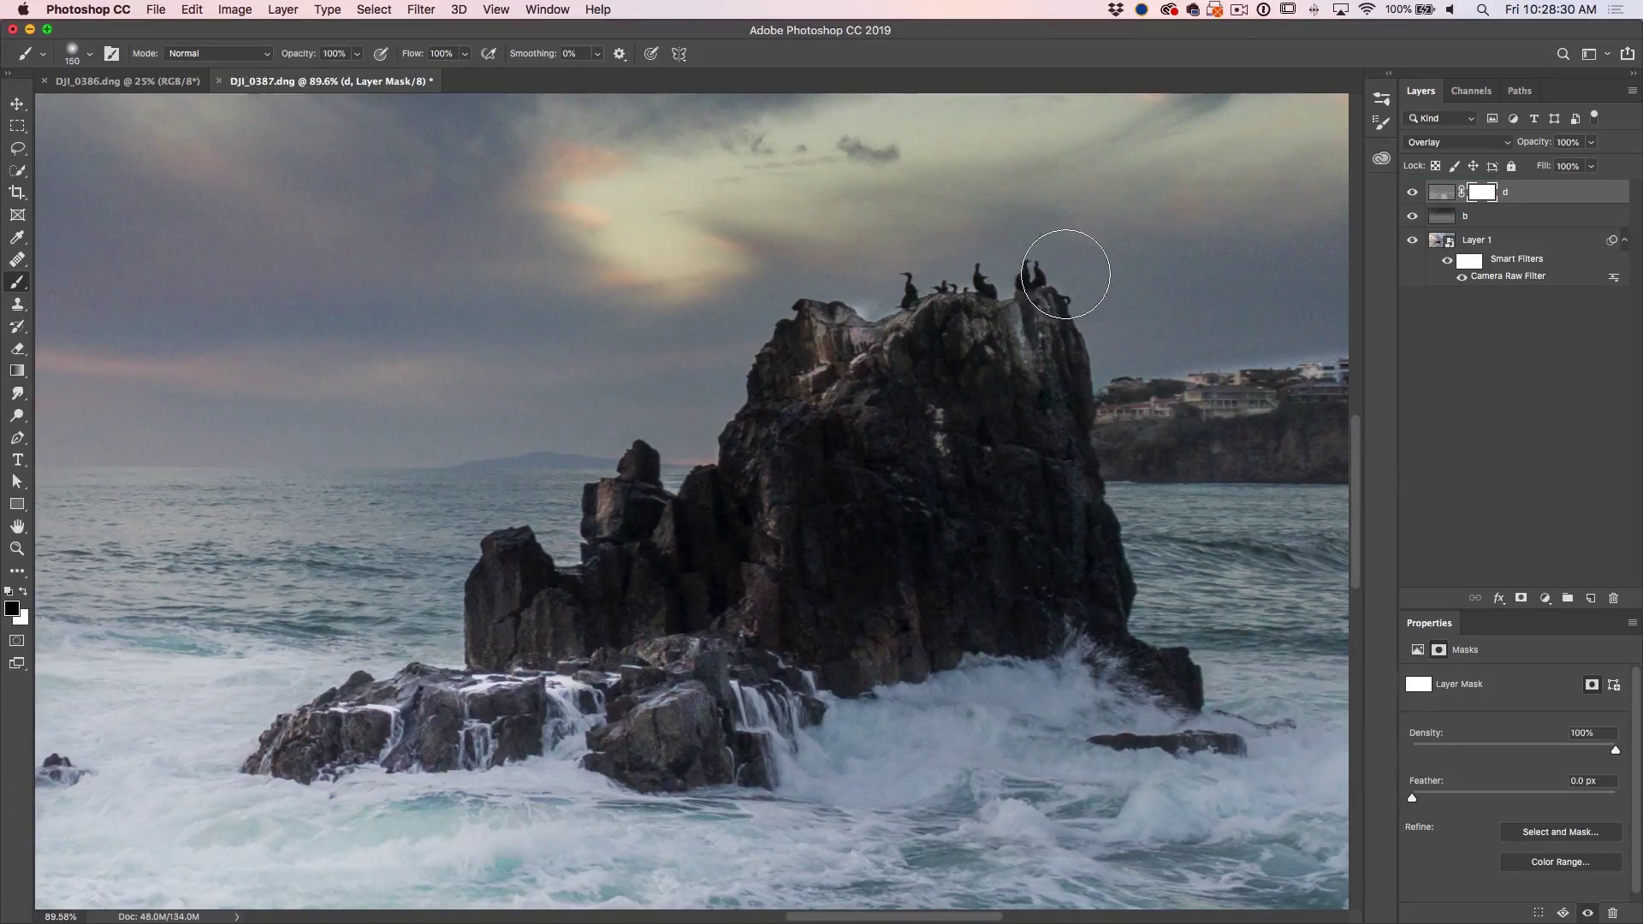
# Paint black on layer d's mask with a 45 px brush to hide the bright halos along the clifftop houses and rock edges
pyautogui.press('[')
pyautogui.press('[')
pyautogui.press('[')
pyautogui.press('[')
pyautogui.press('[')
pyautogui.press('[')
pyautogui.moveTo(1243, 312); pyautogui.dragTo(784, 331)
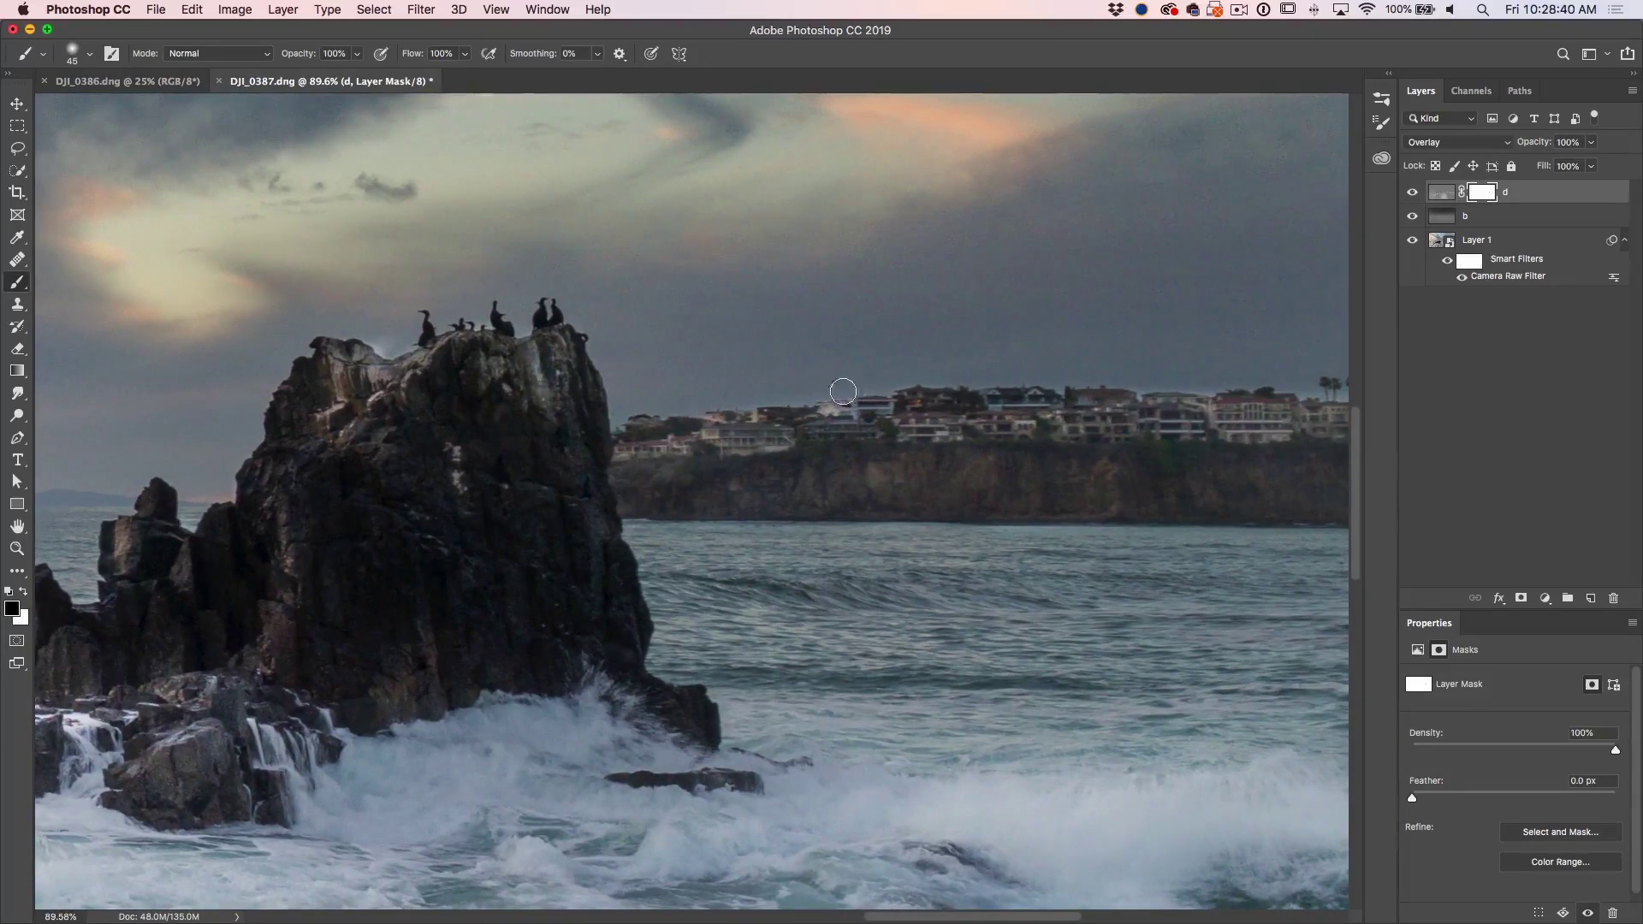
pyautogui.moveTo(885, 427); pyautogui.dragTo(671, 458)
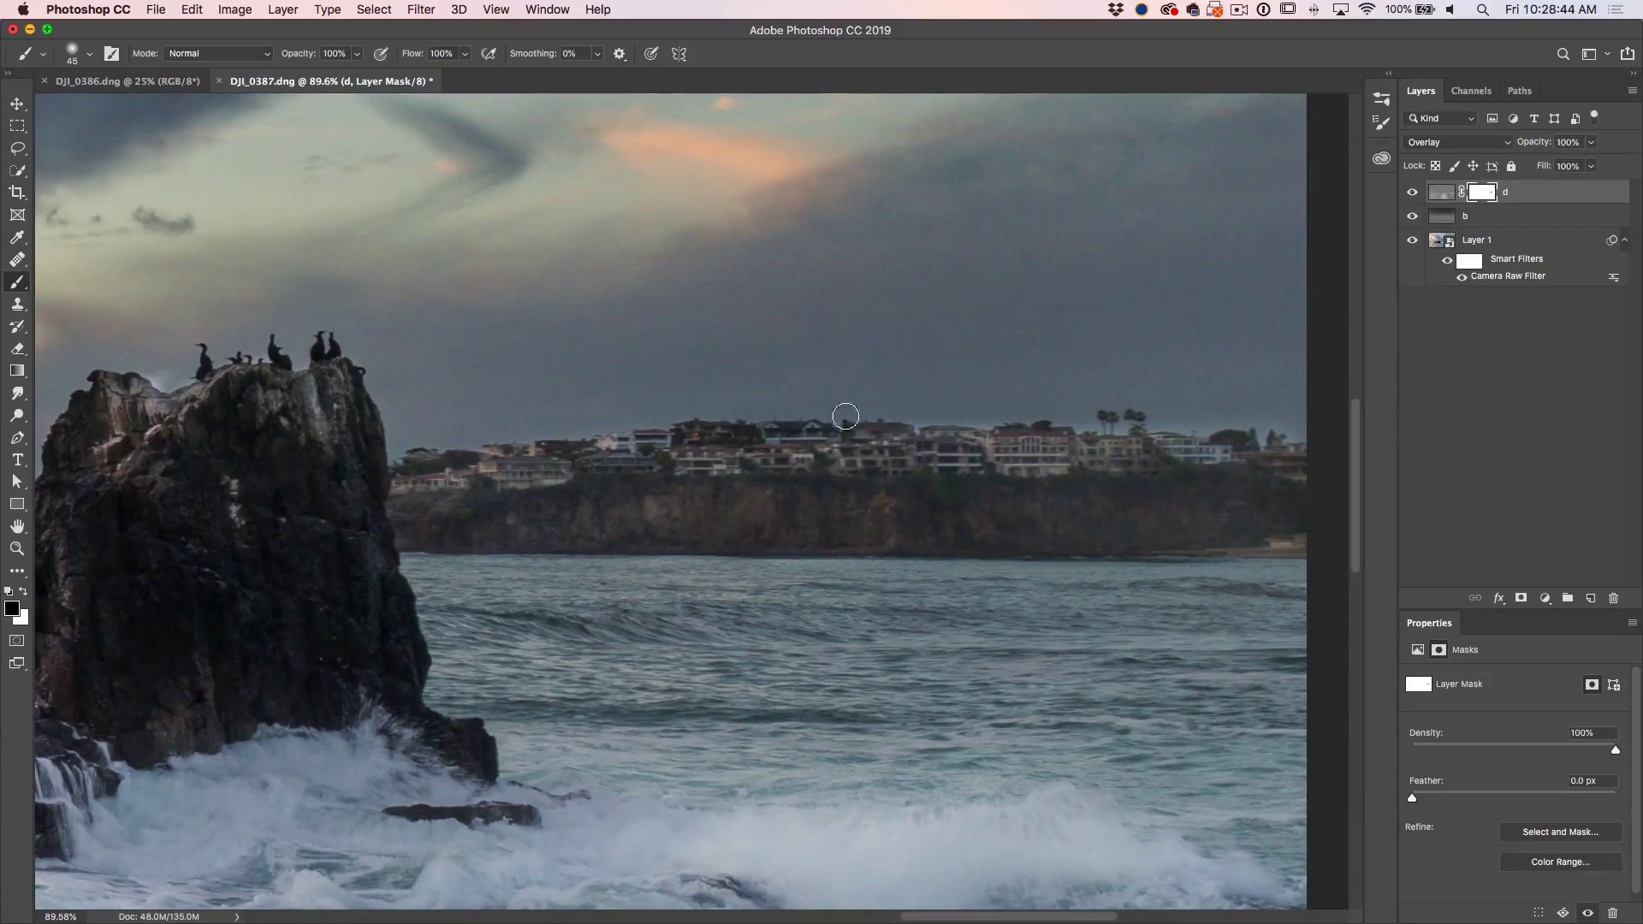
pyautogui.moveTo(941, 421); pyautogui.dragTo(741, 442)
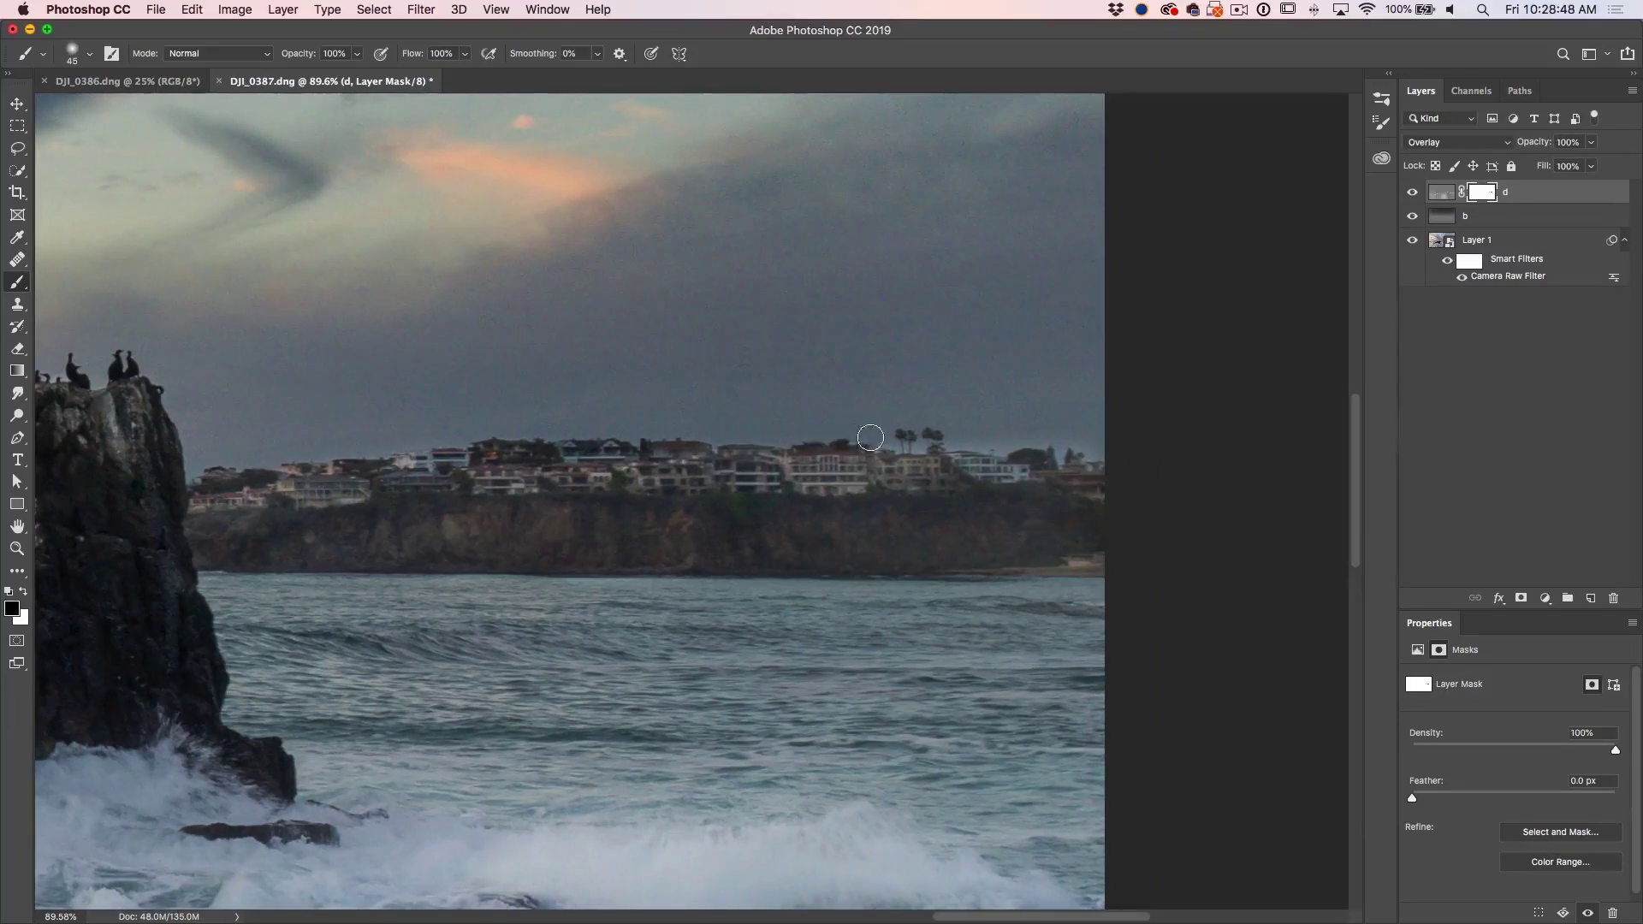
pyautogui.moveTo(881, 436); pyautogui.dragTo(718, 458)
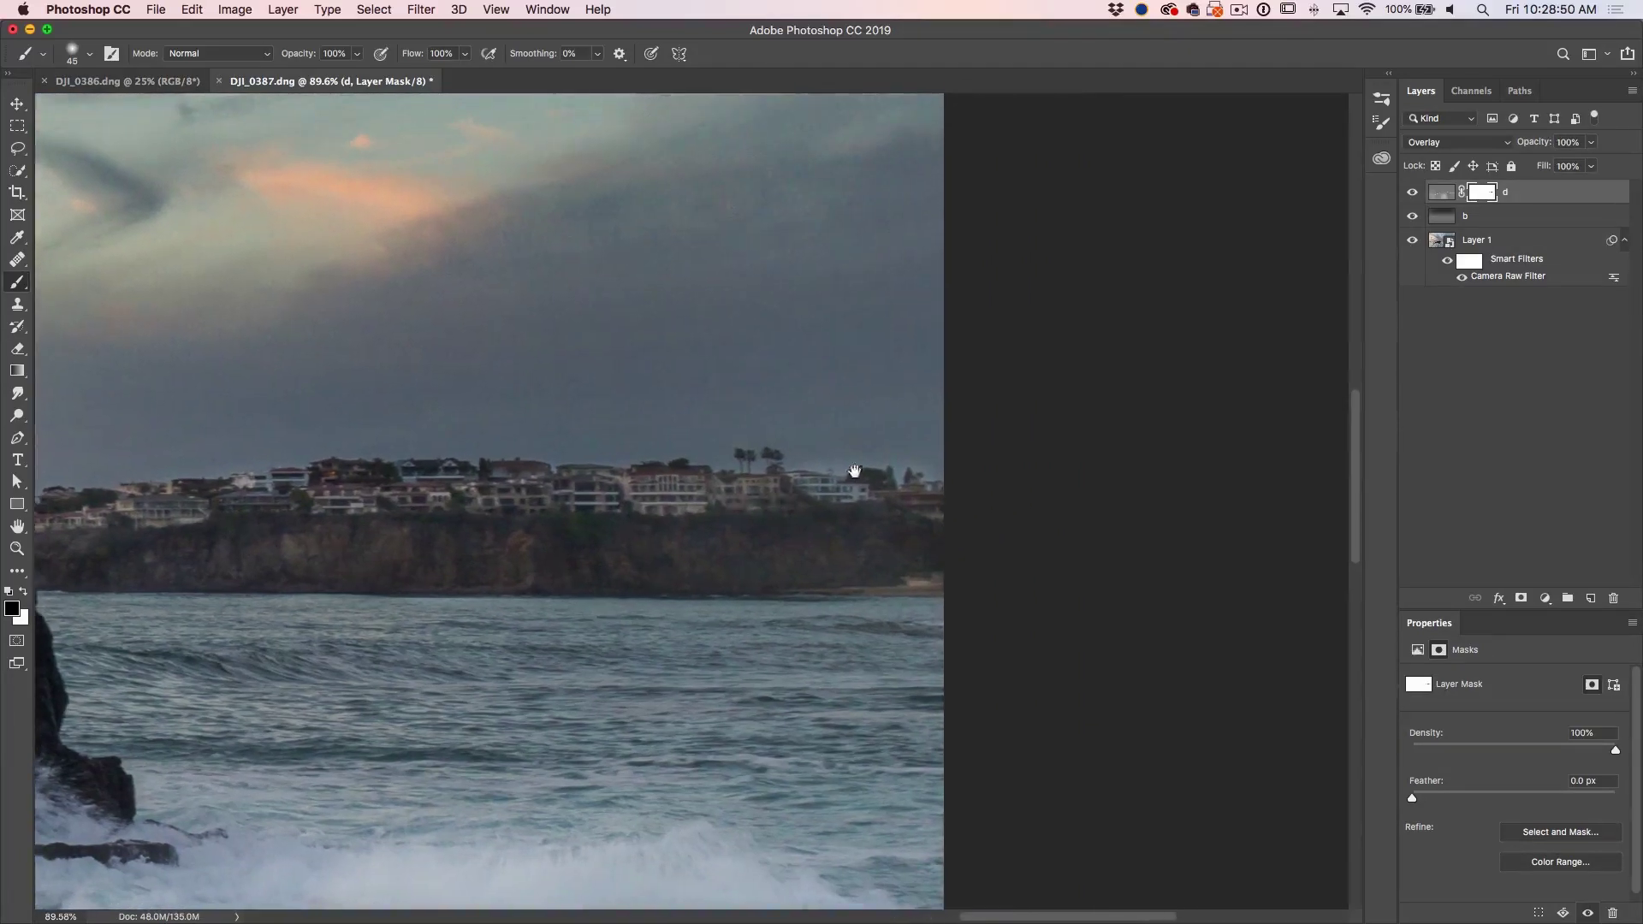
pyautogui.moveTo(559, 511); pyautogui.dragTo(967, 561)
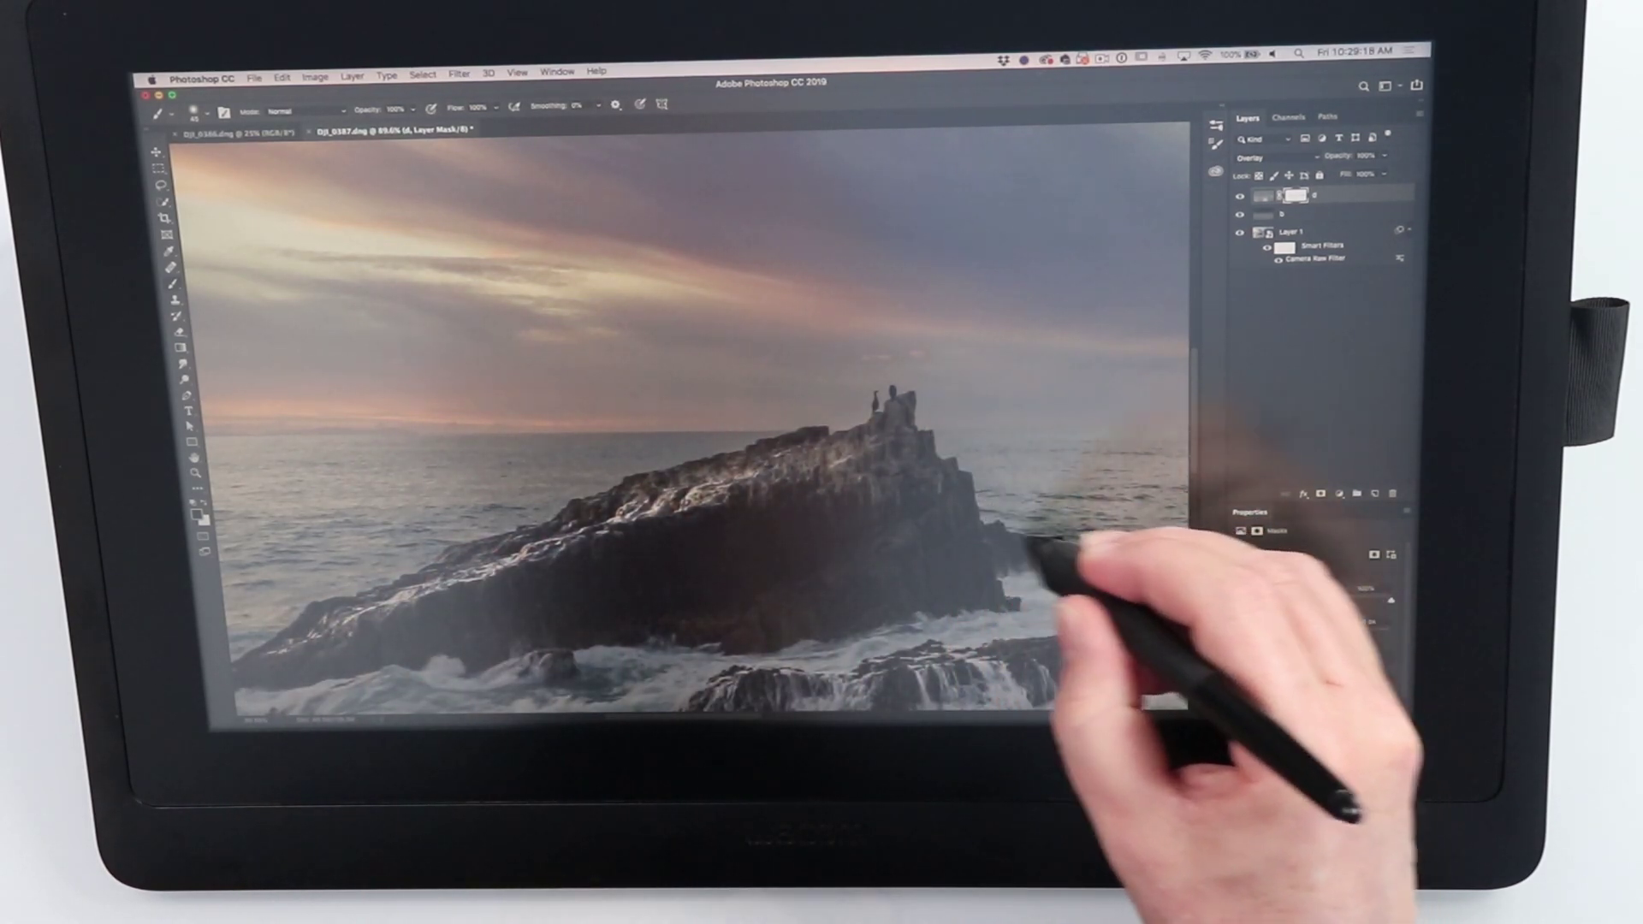
pyautogui.press('v')
pyautogui.moveTo(807, 505); pyautogui.dragTo(812, 479)
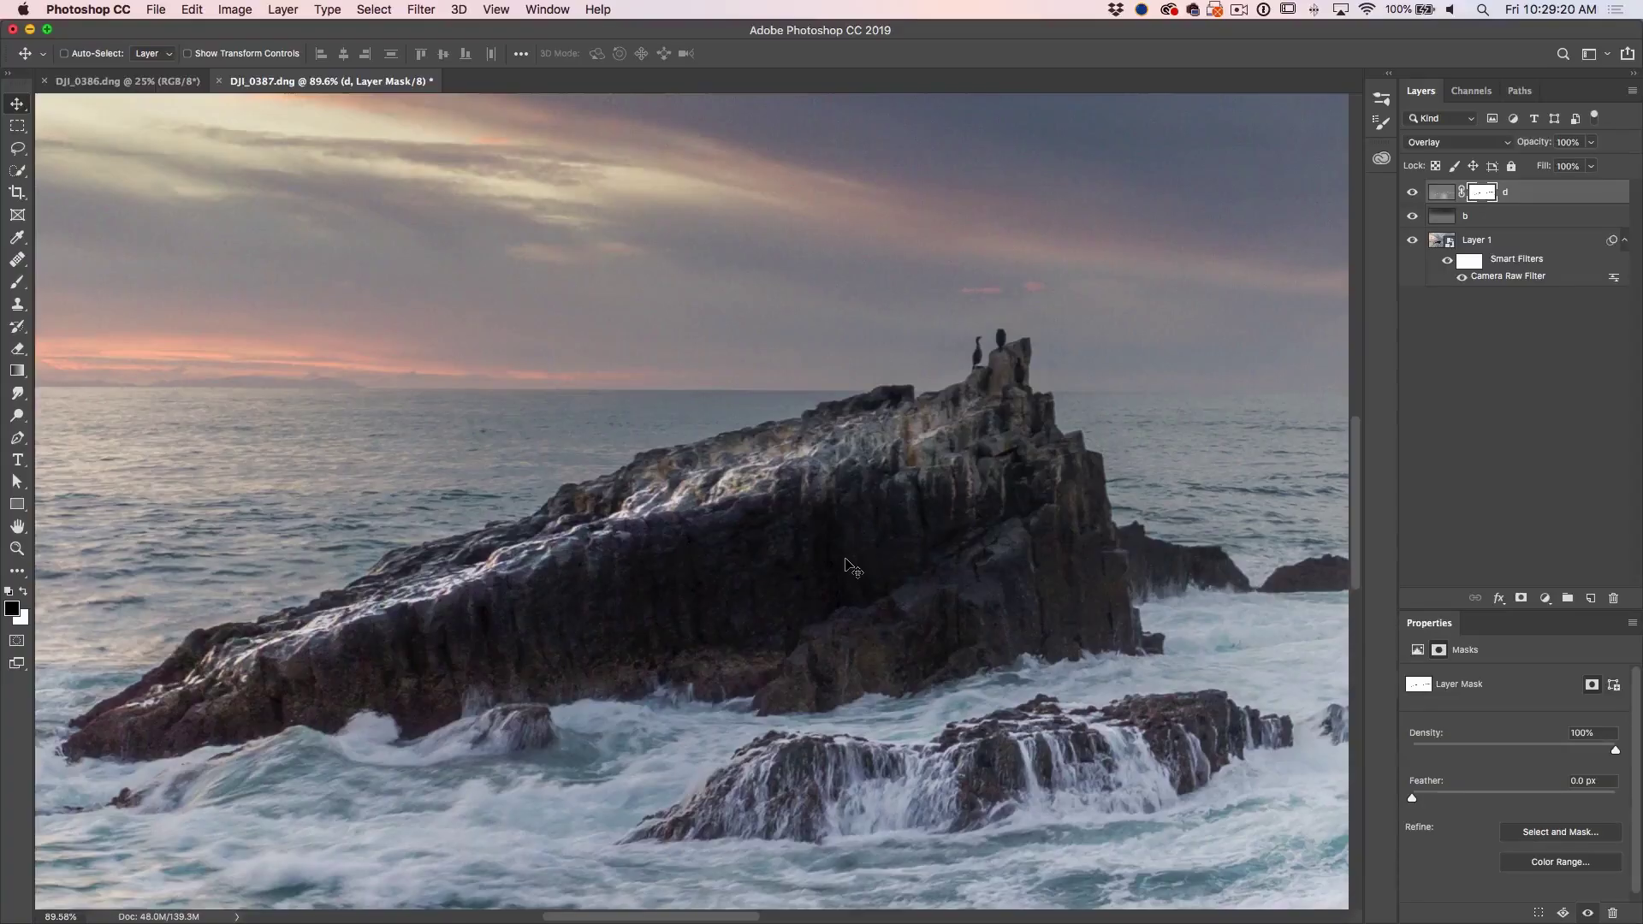
pyautogui.press('super+0')
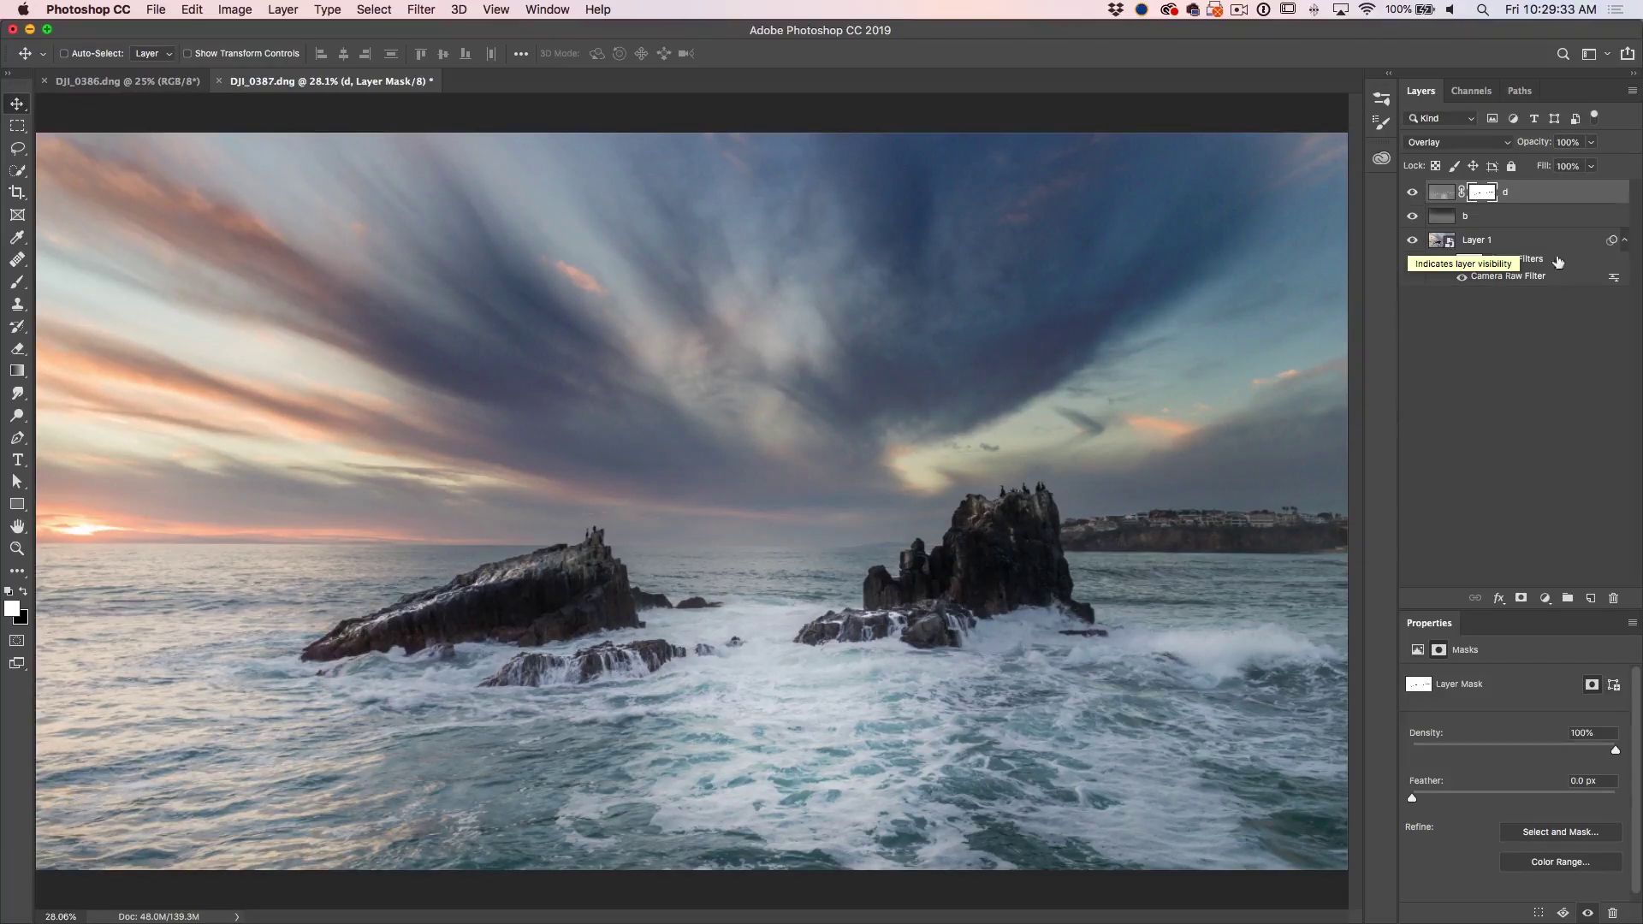
# Convert Layer 1, layer b and layer d together into a single smart object
pyautogui.click(1538, 236)
pyautogui.keyDown('shift'); pyautogui.click(1550, 195); pyautogui.keyUp('shift')
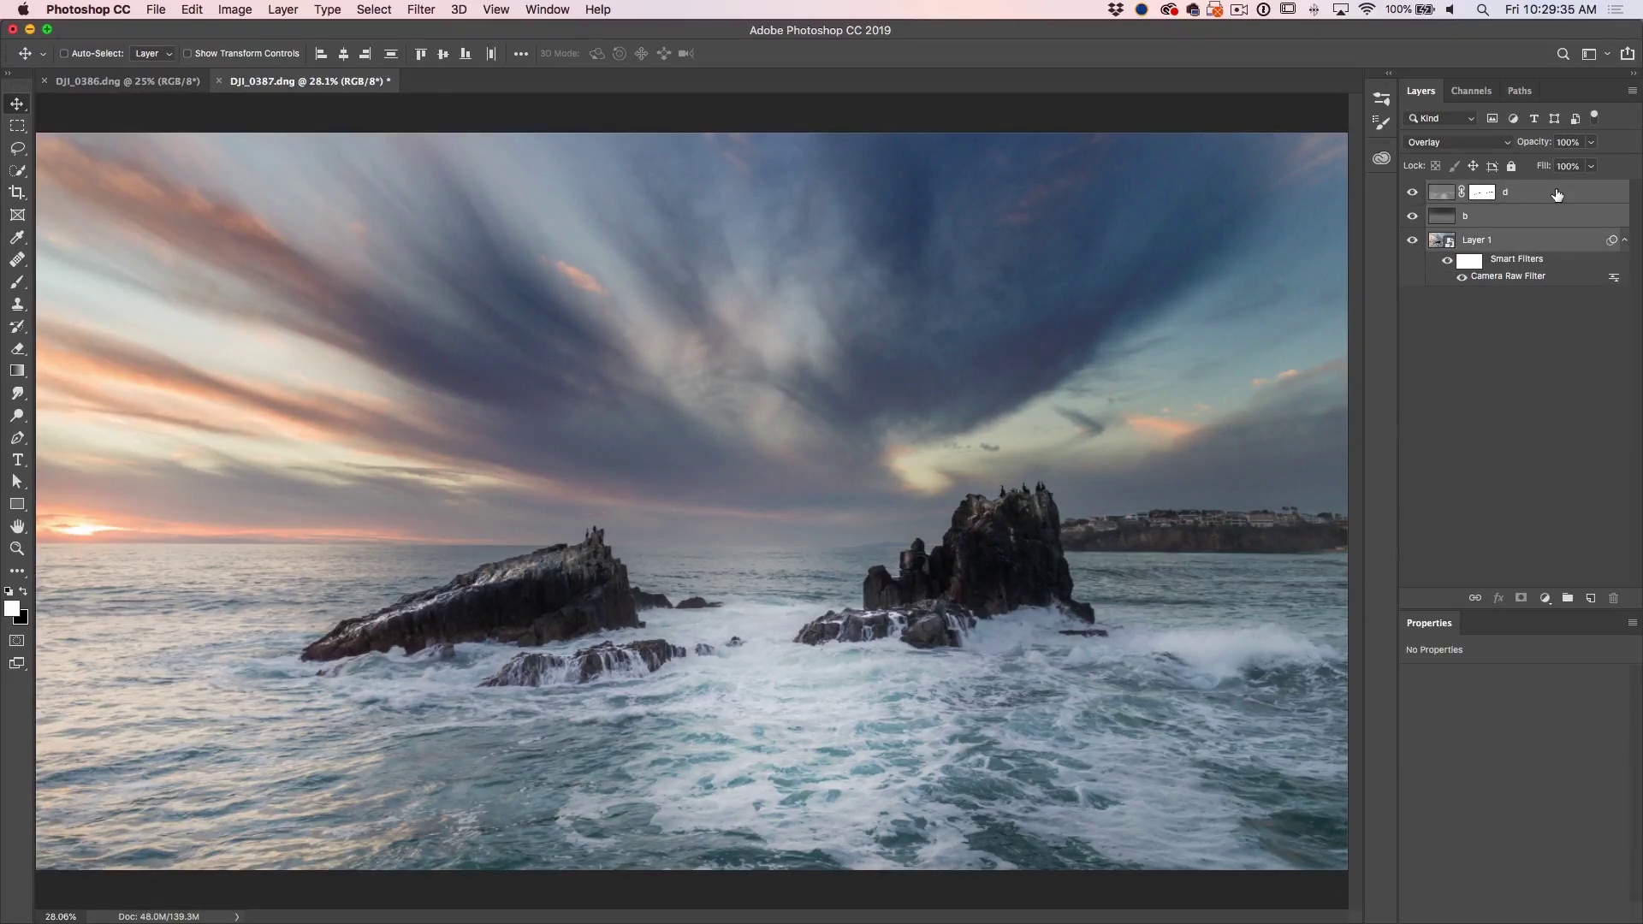
pyautogui.click(1555, 246)
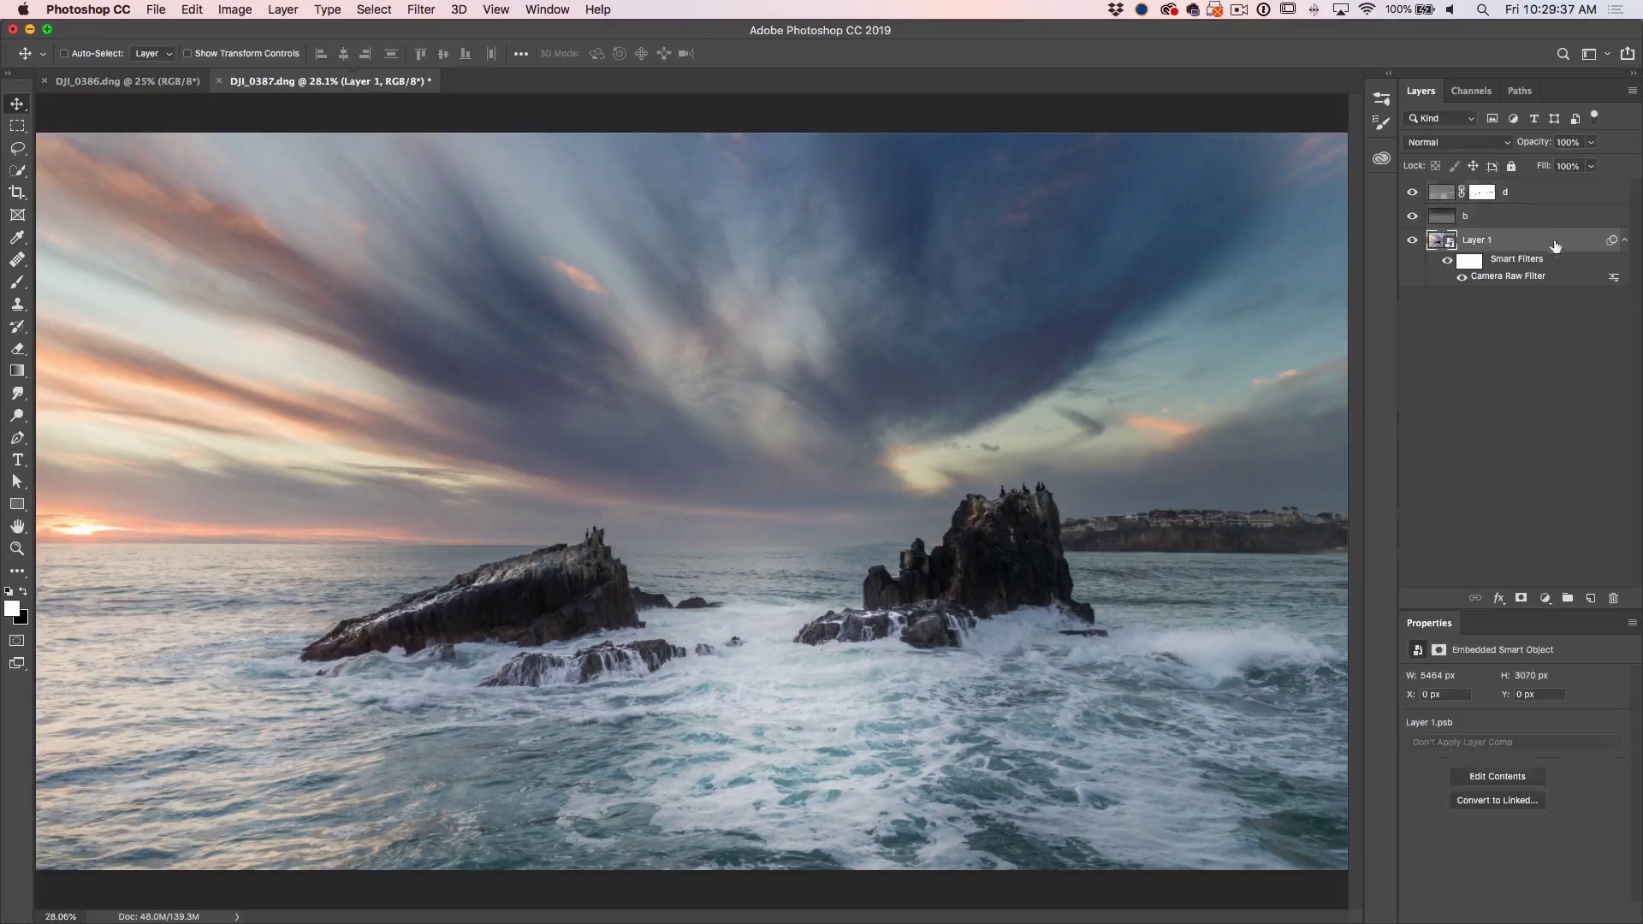
pyautogui.keyDown('shift'); pyautogui.click(1551, 201); pyautogui.keyUp('shift')
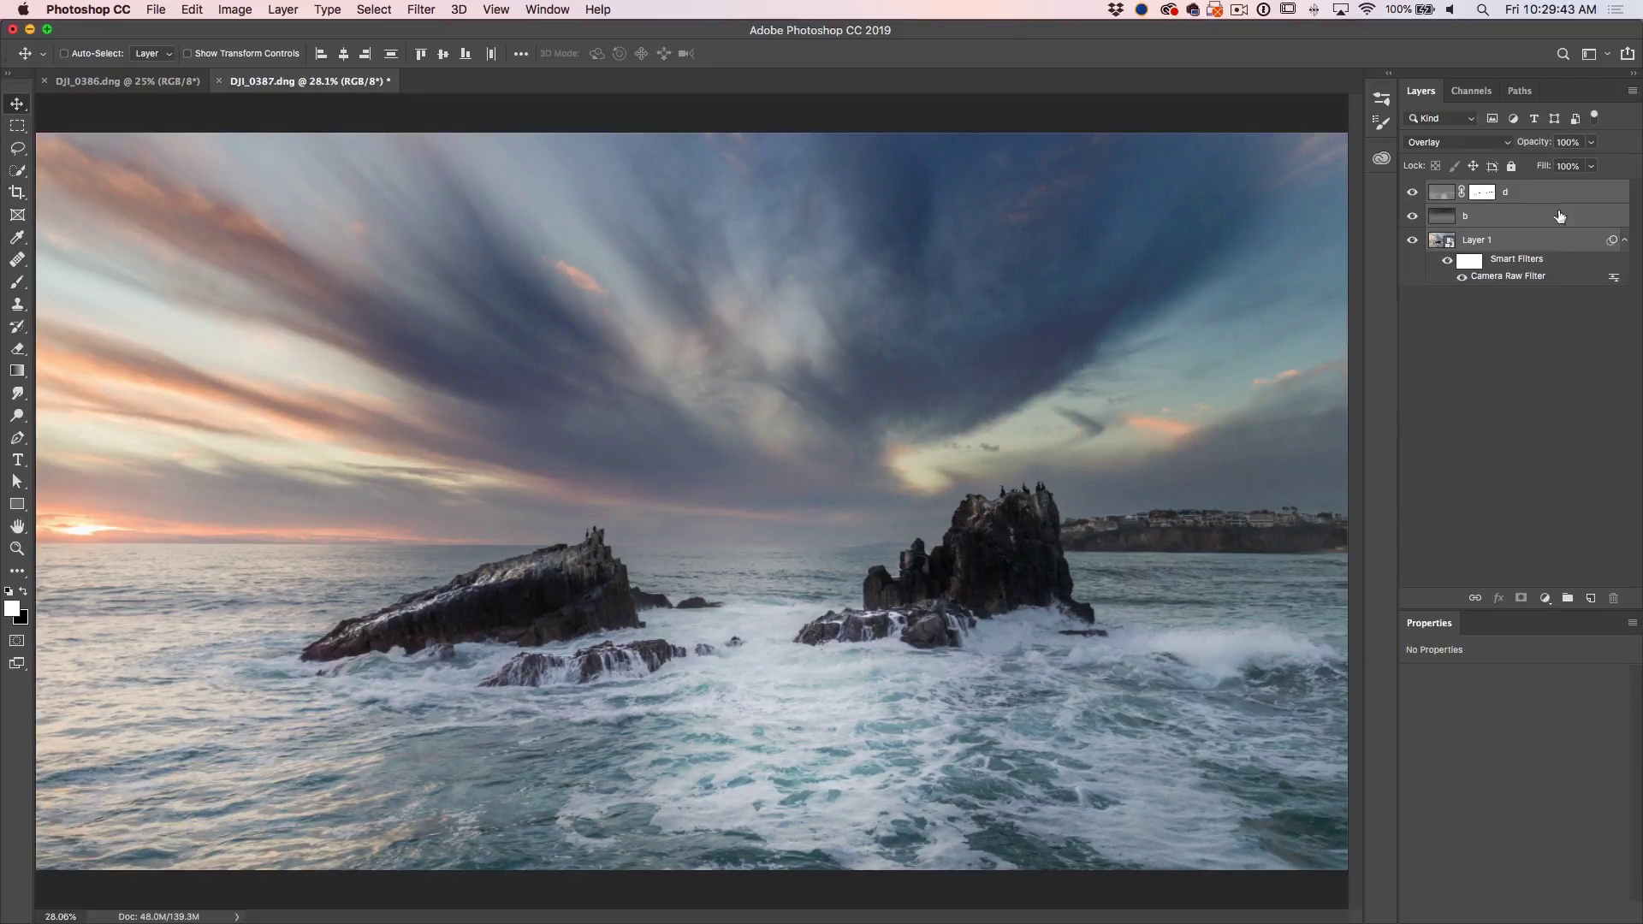
pyautogui.rightClick(1547, 210)
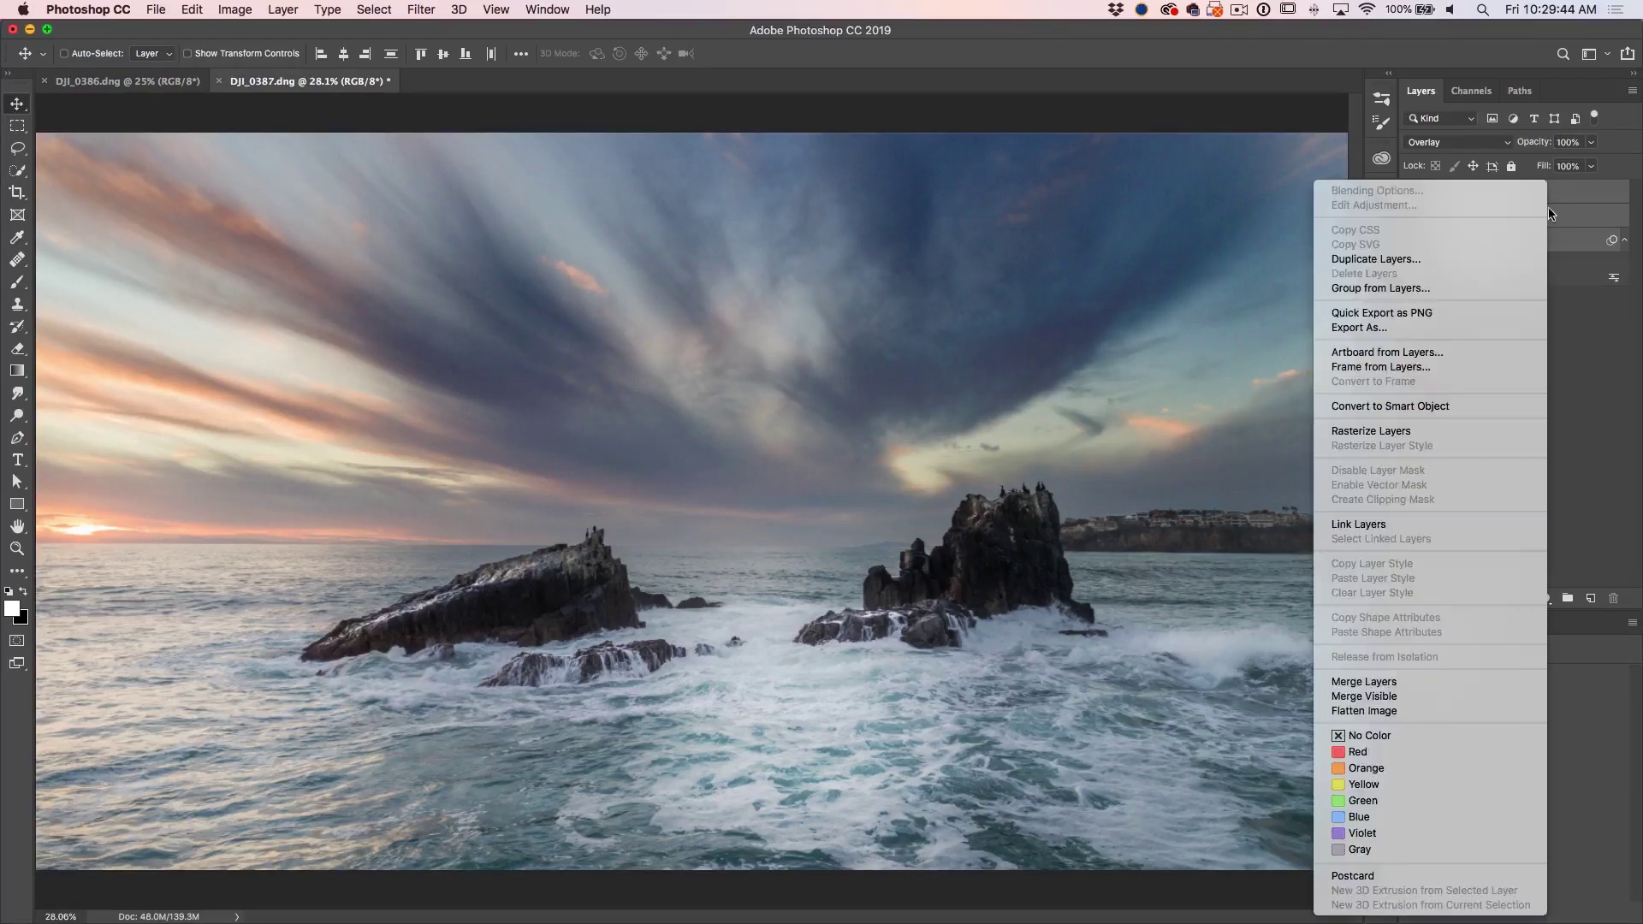
pyautogui.click(1460, 407)
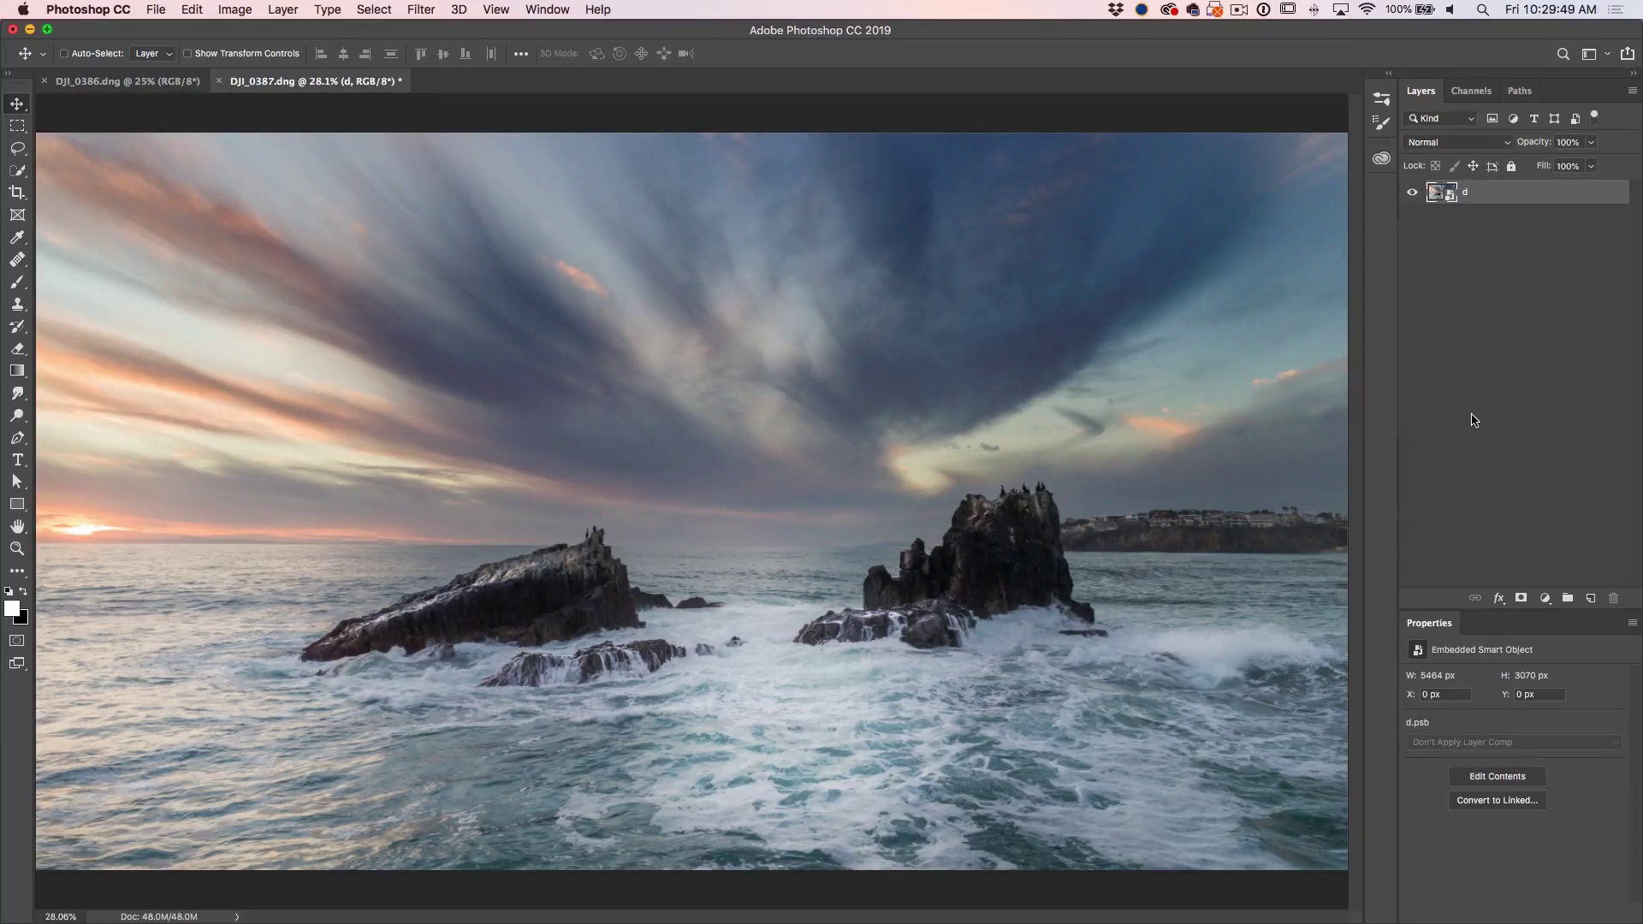
# Apply the Camera Raw Filter to the smart object, setting Temperature to +13 and Shadows to +38
pyautogui.click(427, 11)
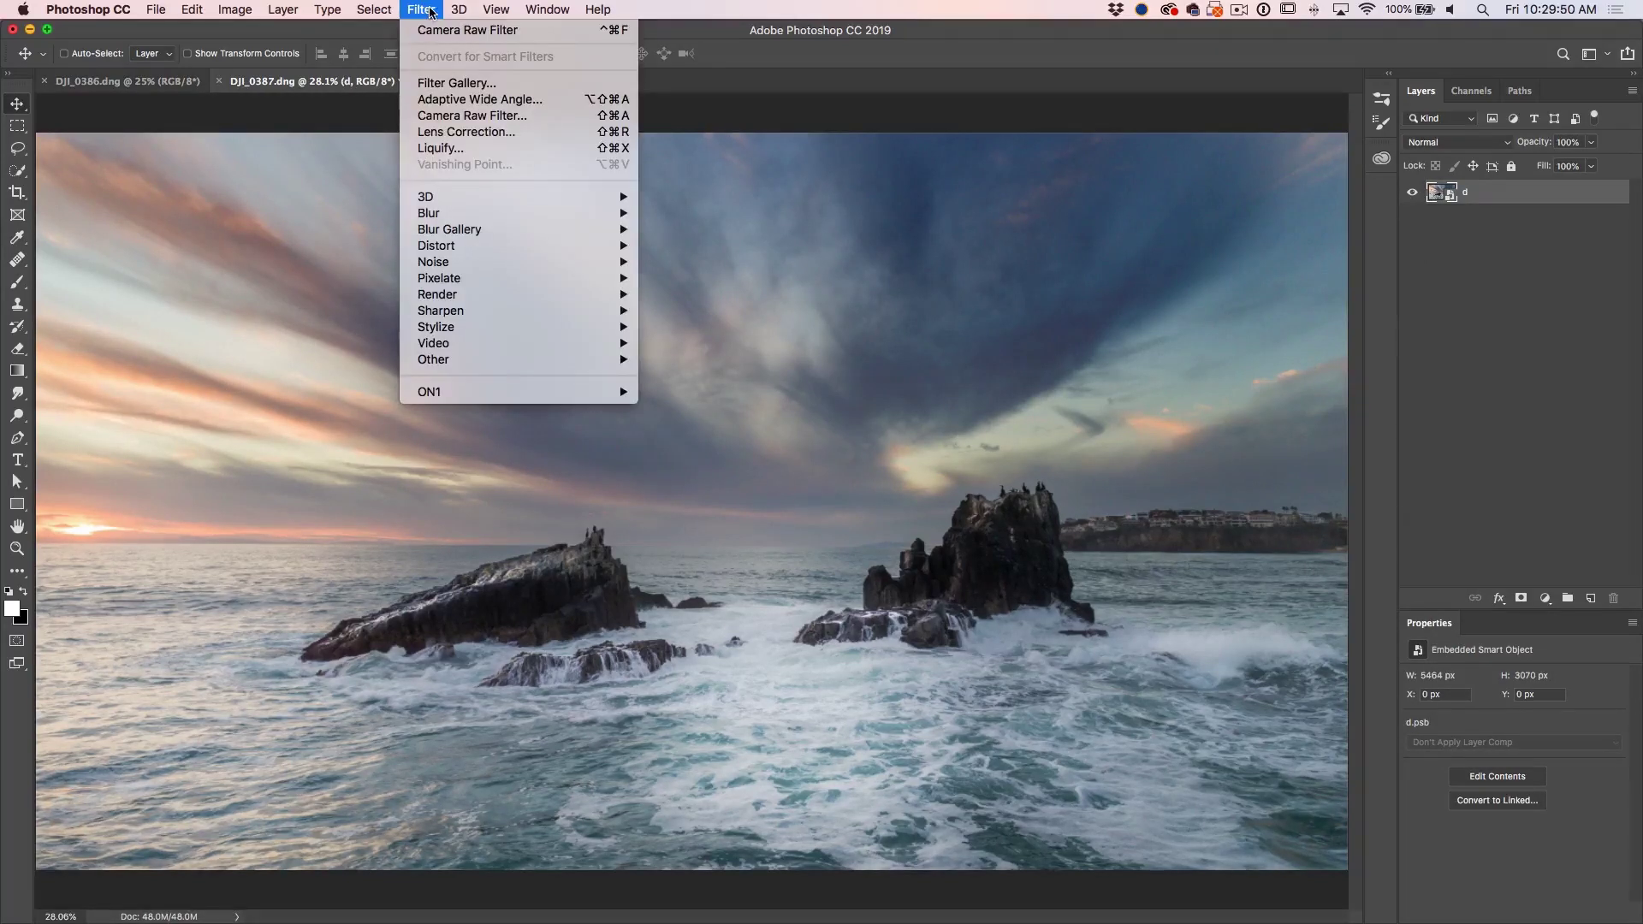
pyautogui.click(449, 118)
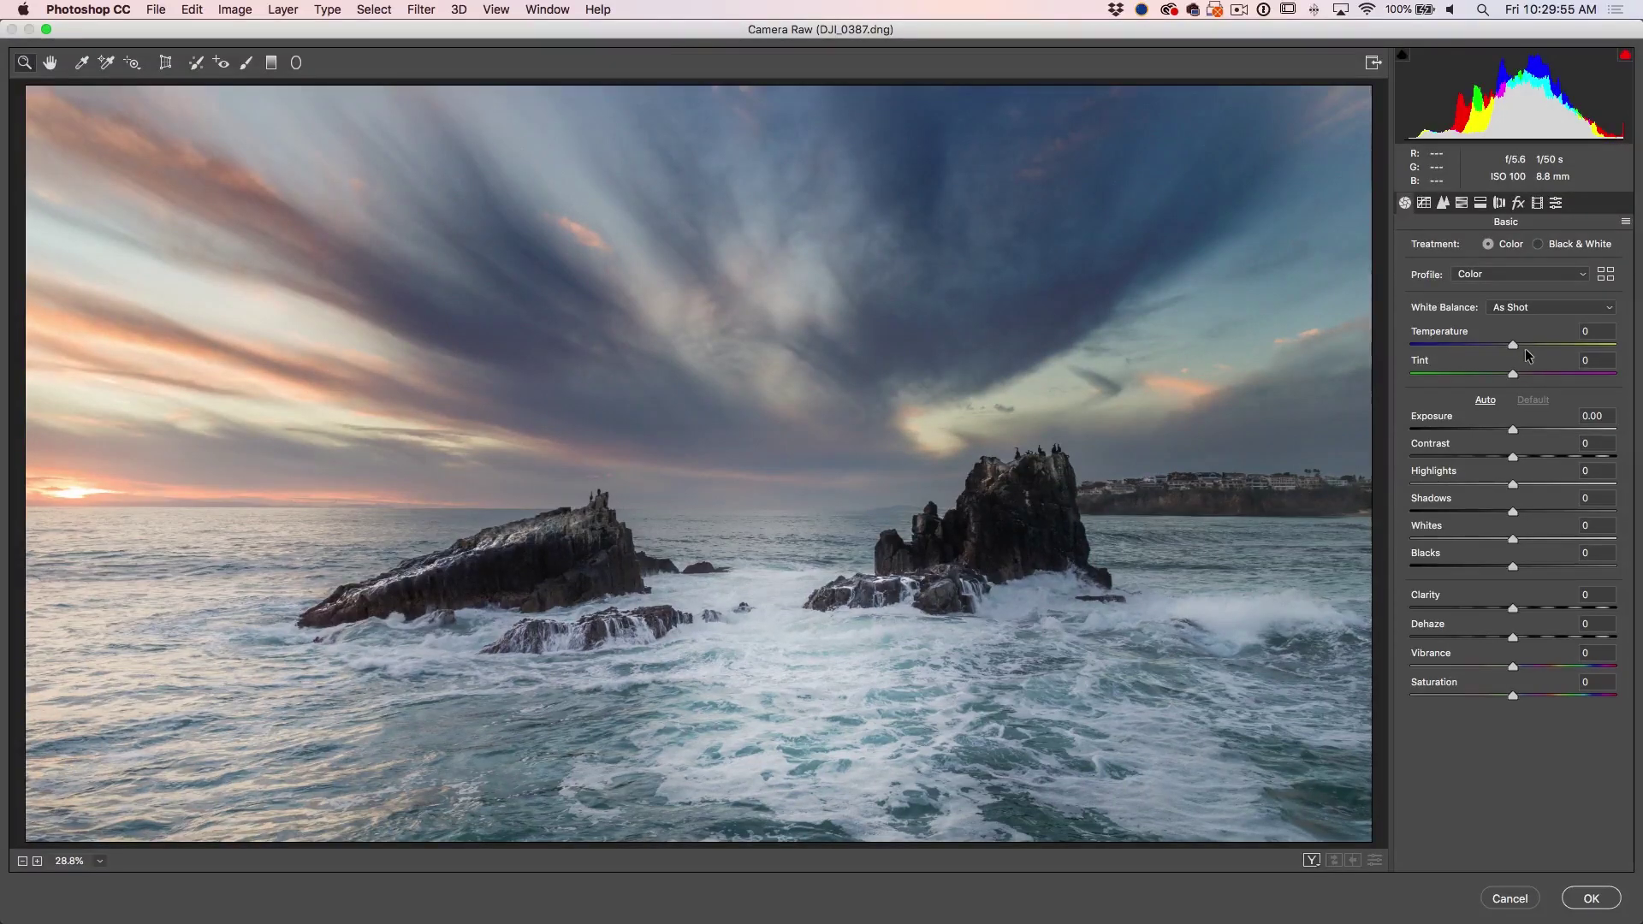
pyautogui.moveTo(1516, 348); pyautogui.dragTo(1525, 347)
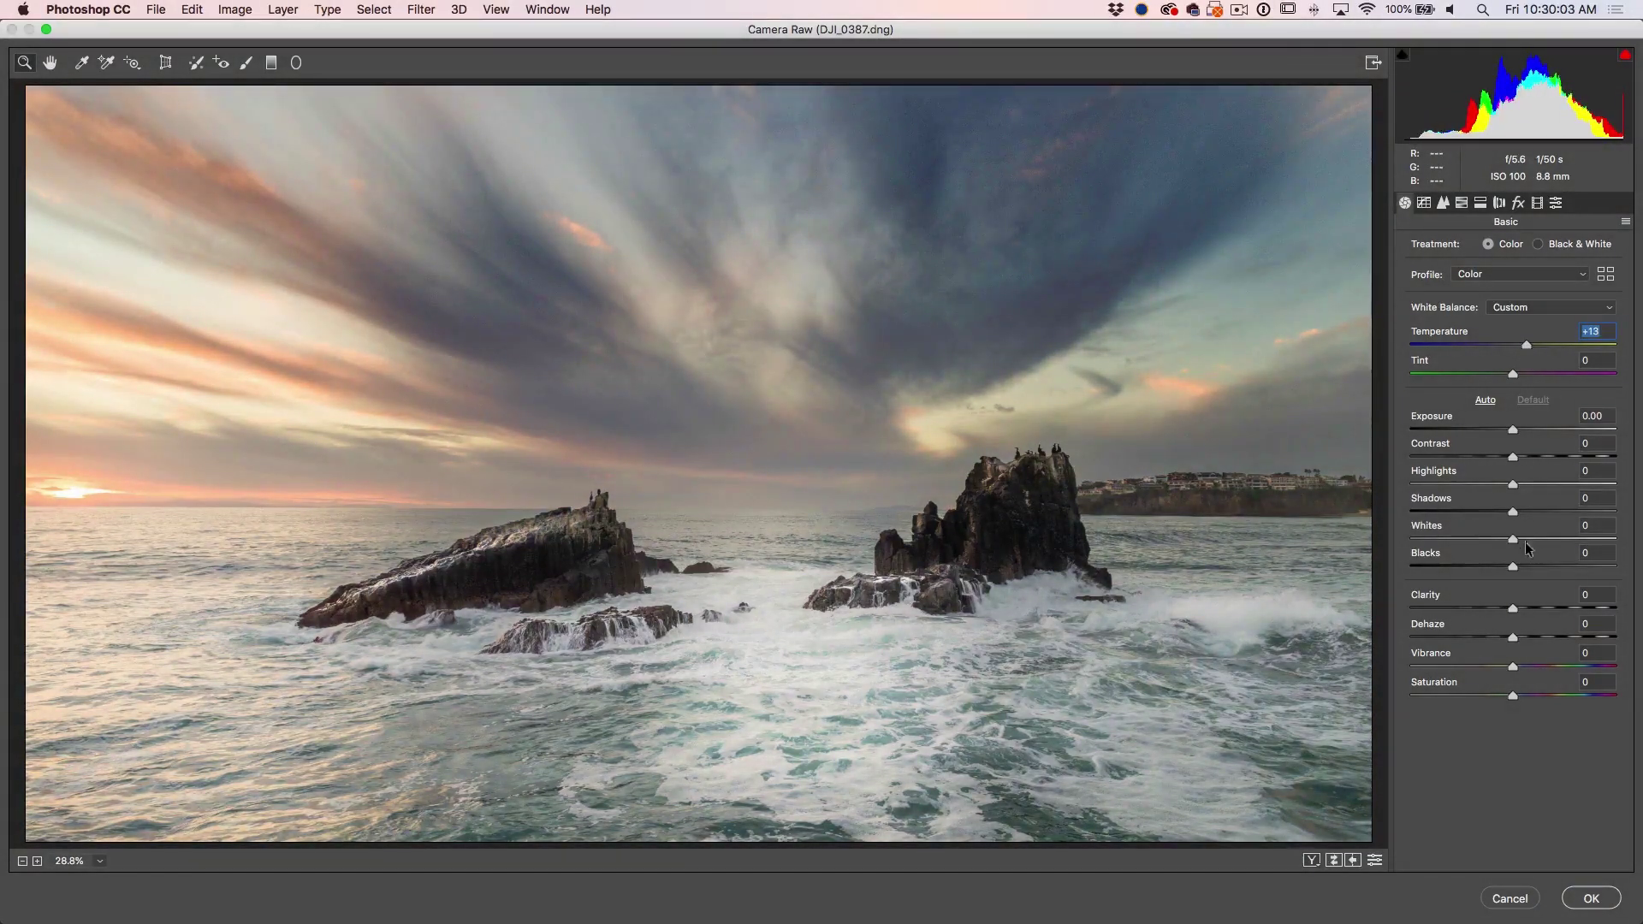
pyautogui.moveTo(1528, 508); pyautogui.dragTo(1559, 507)
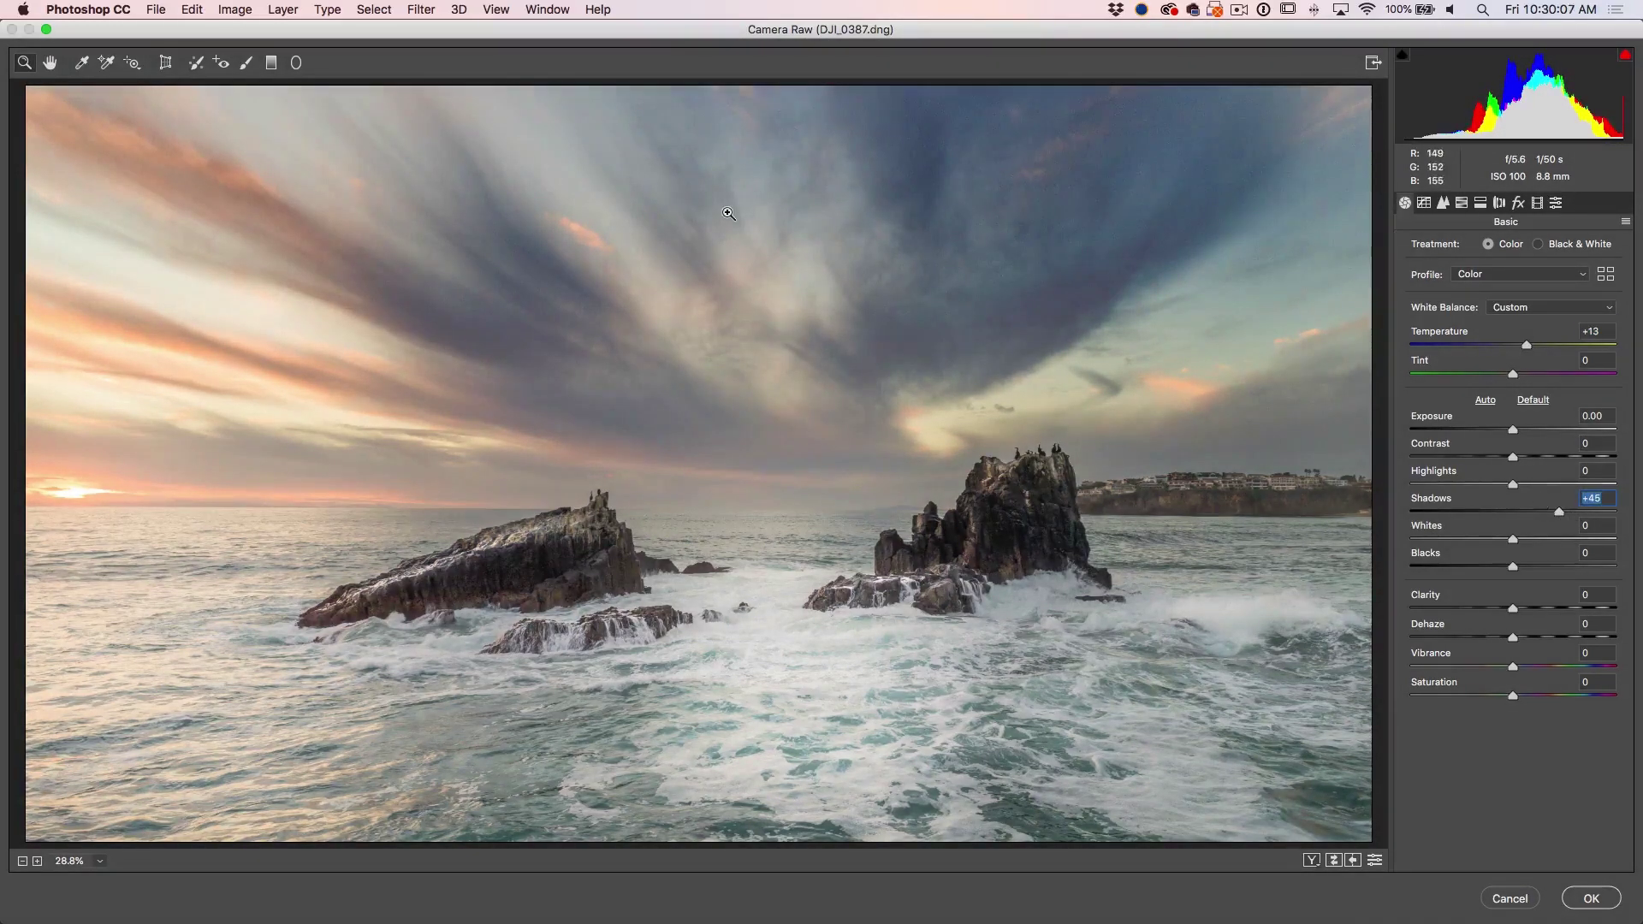
pyautogui.press('Down')
pyautogui.press('Down')
pyautogui.press('Up')
# Set Highlights to -68, Exposure to +0.15, Whites to +11, Blacks to -39, Clarity to +5 and Vibrance to +18
pyautogui.moveTo(1512, 485); pyautogui.dragTo(1445, 484)
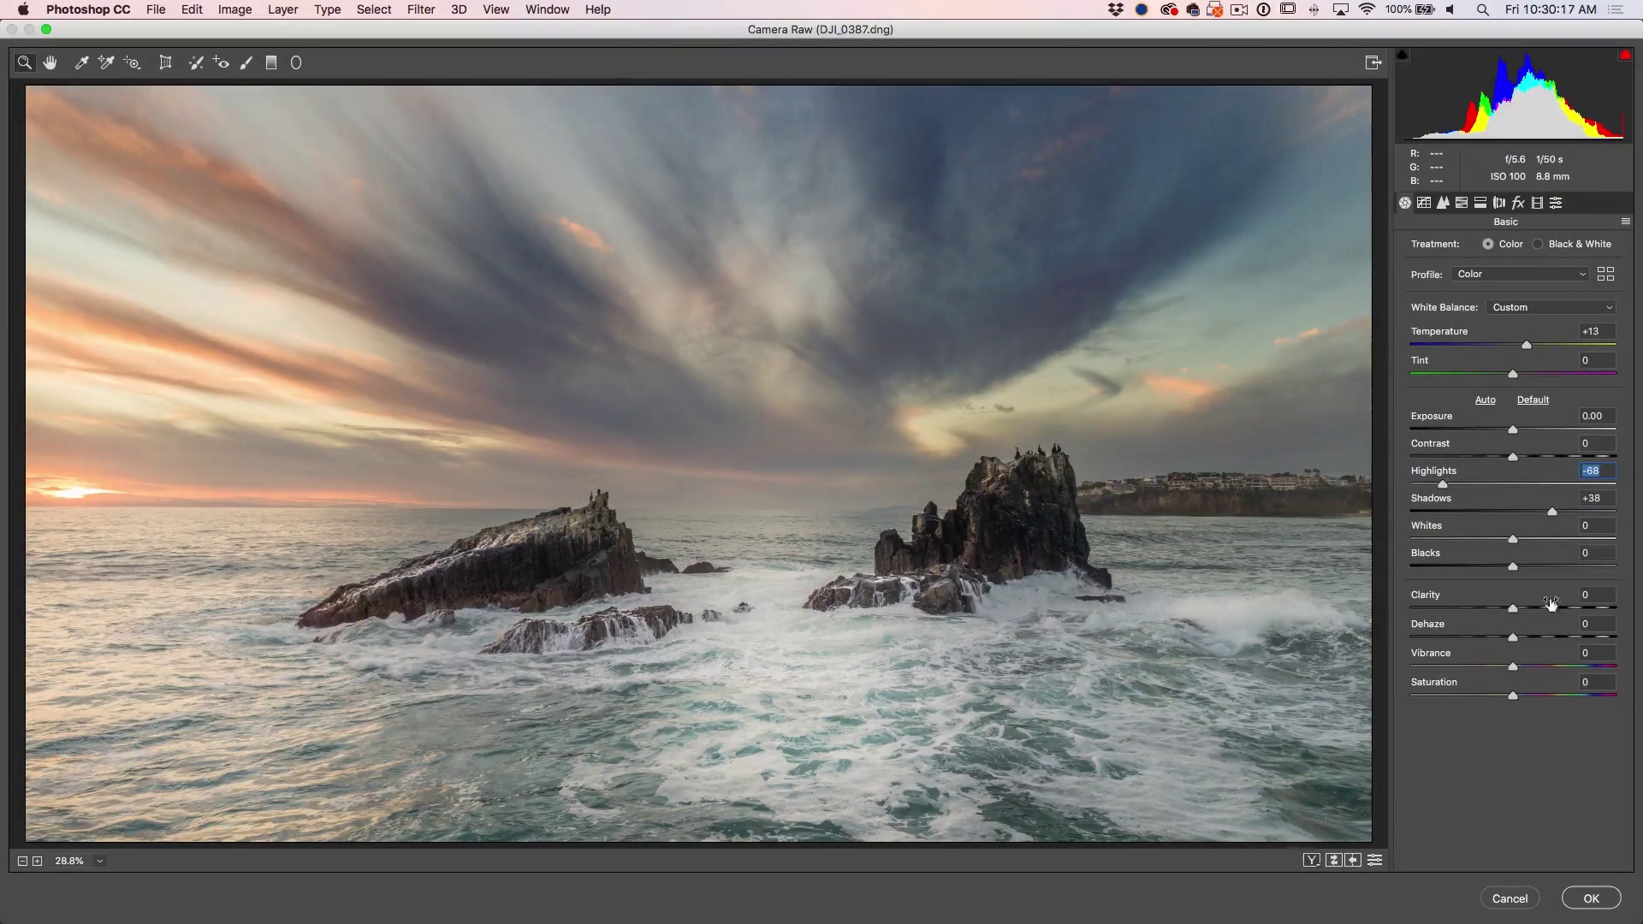
pyautogui.moveTo(1514, 430); pyautogui.dragTo(1516, 431)
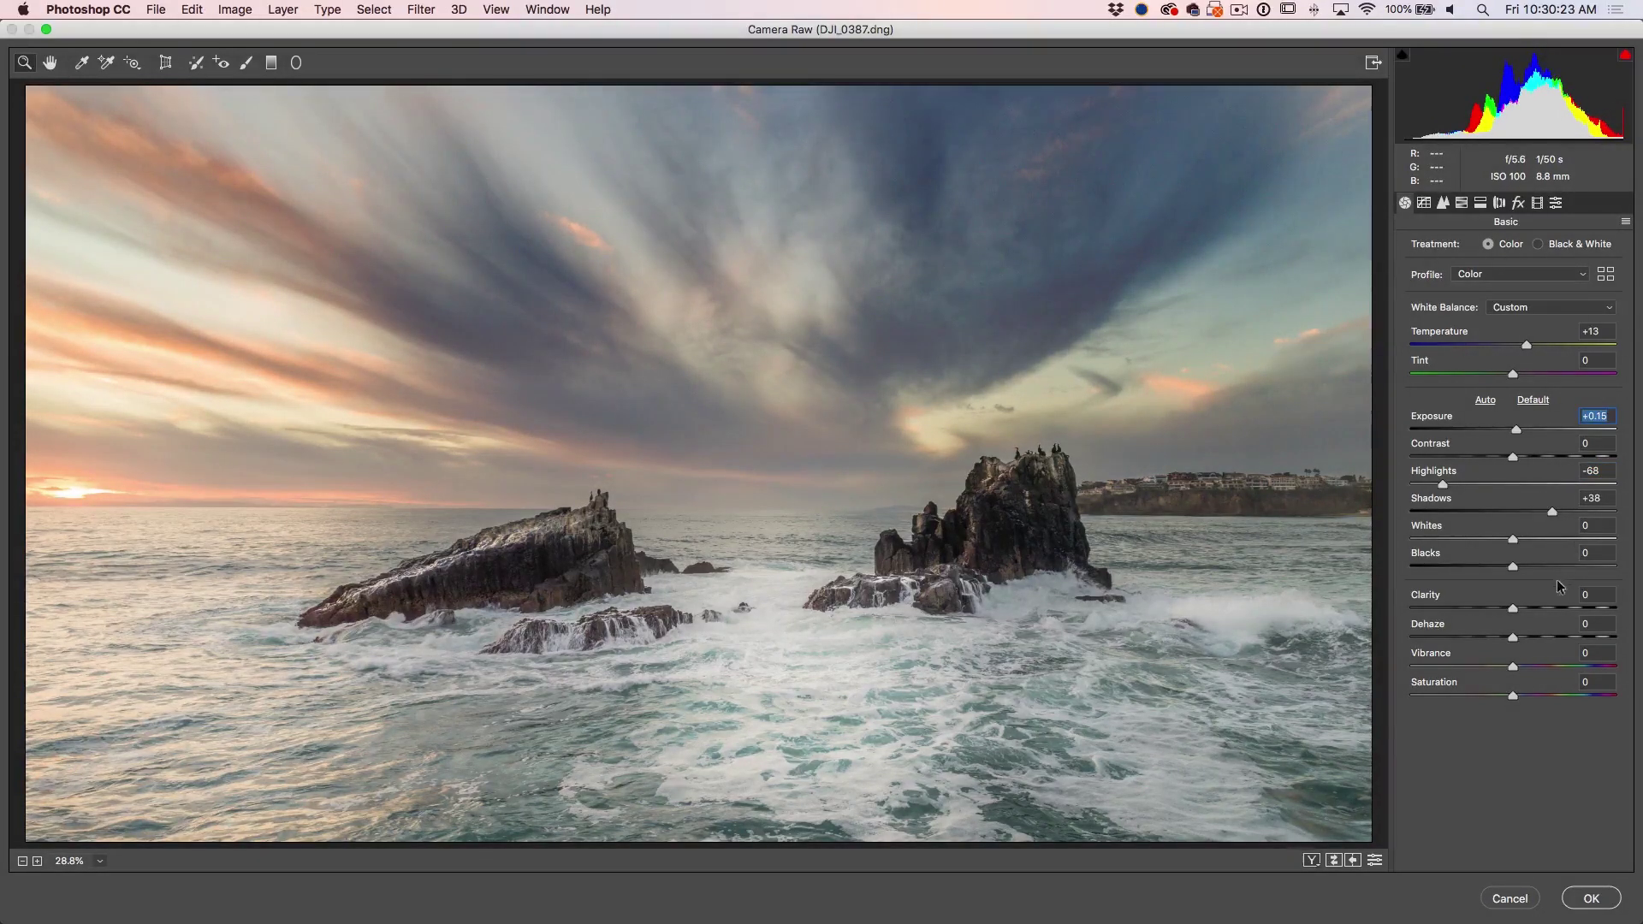
pyautogui.moveTo(1521, 566); pyautogui.dragTo(1517, 607)
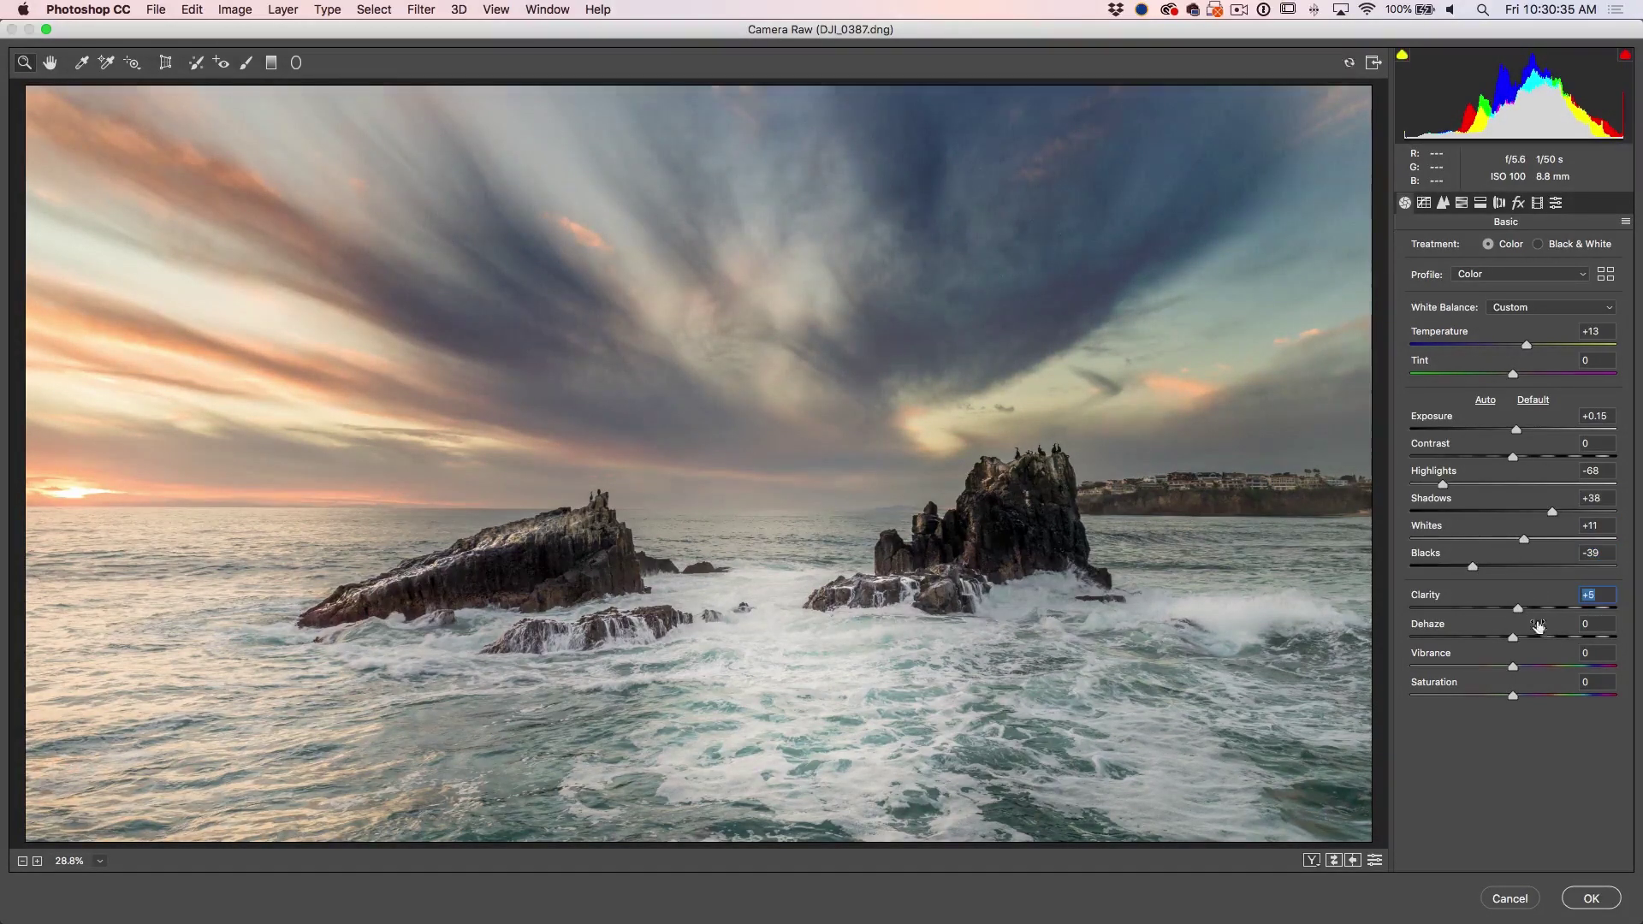
pyautogui.moveTo(1526, 665); pyautogui.dragTo(1532, 664)
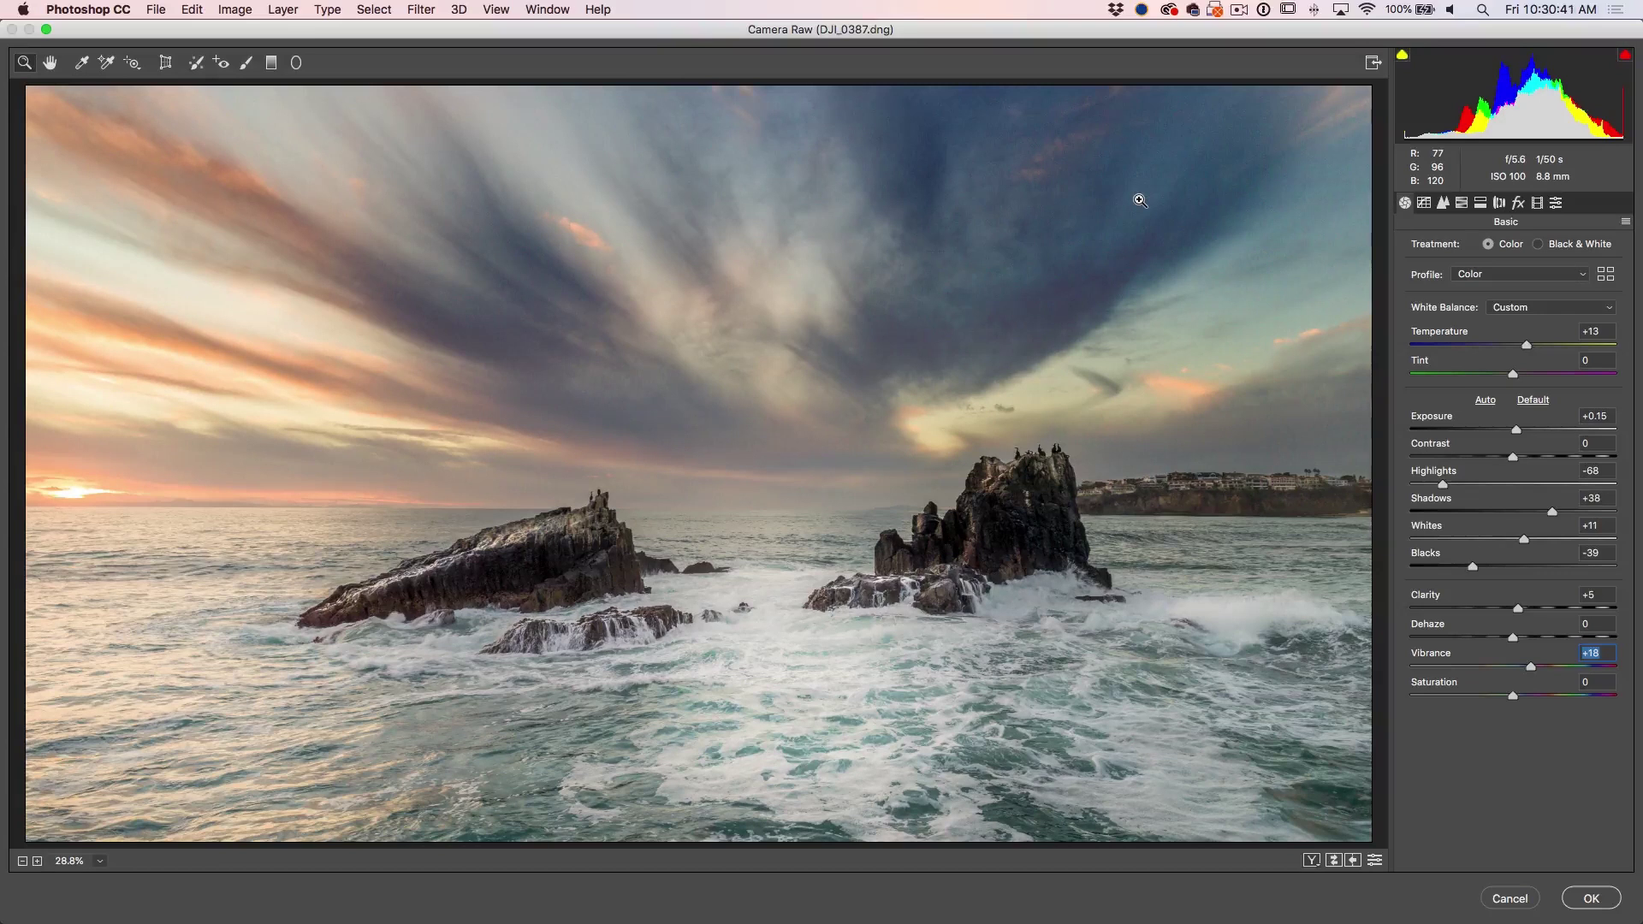
# Add a vertical graduated filter over the sky, ending just below the horizon, and reset its local correction settings
pyautogui.click(272, 63)
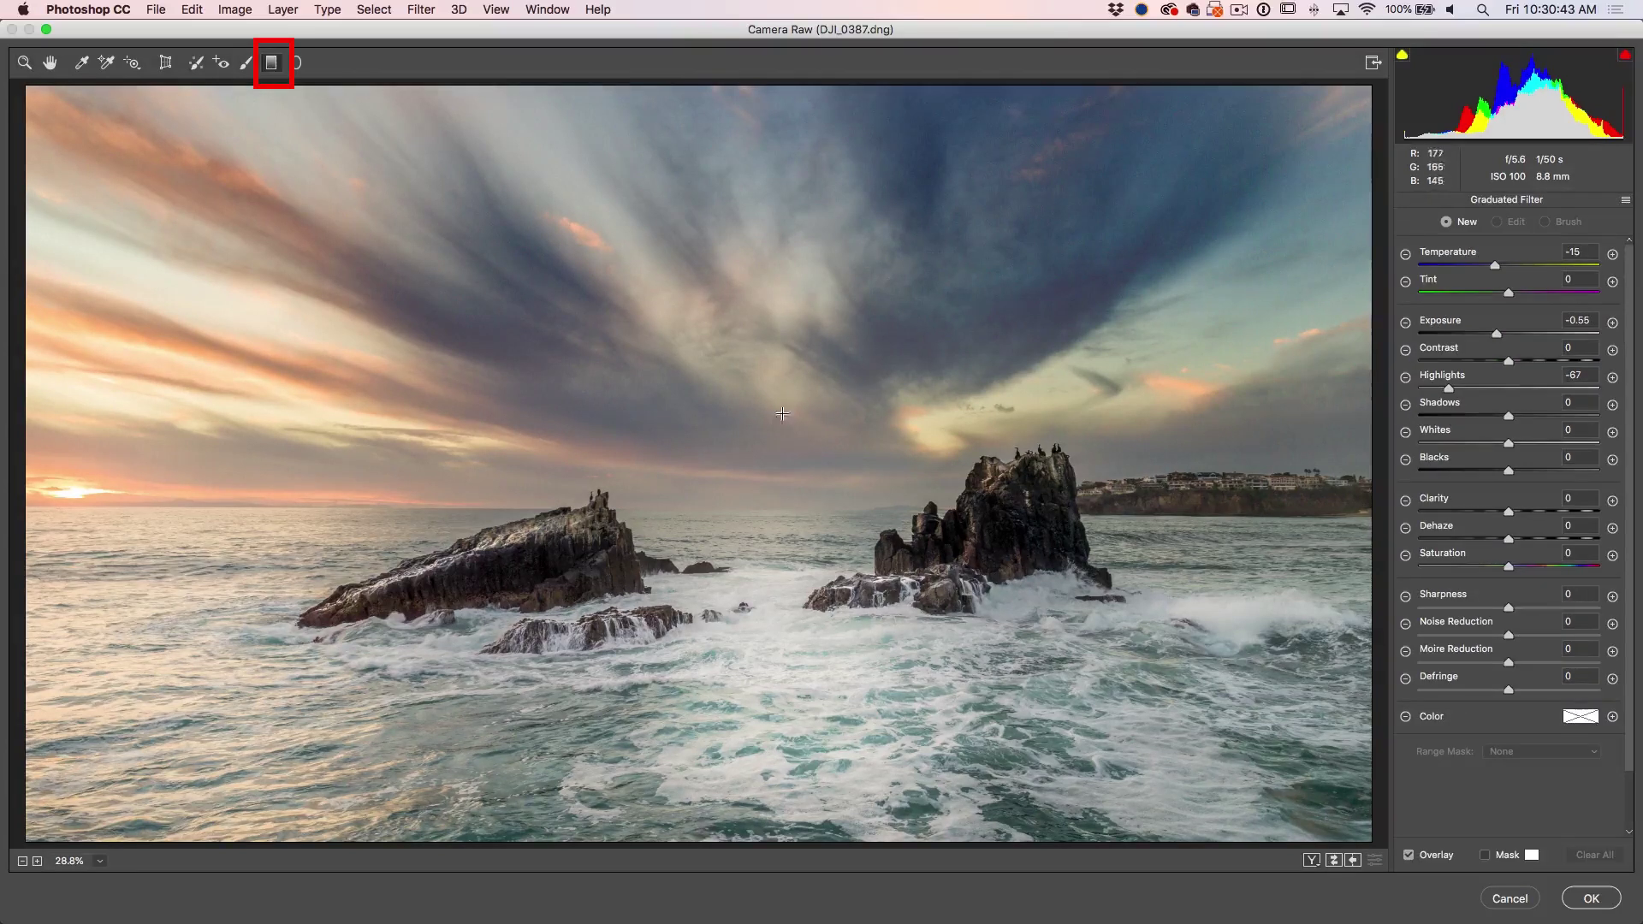
pyautogui.moveTo(778, 422); pyautogui.dragTo(779, 544)
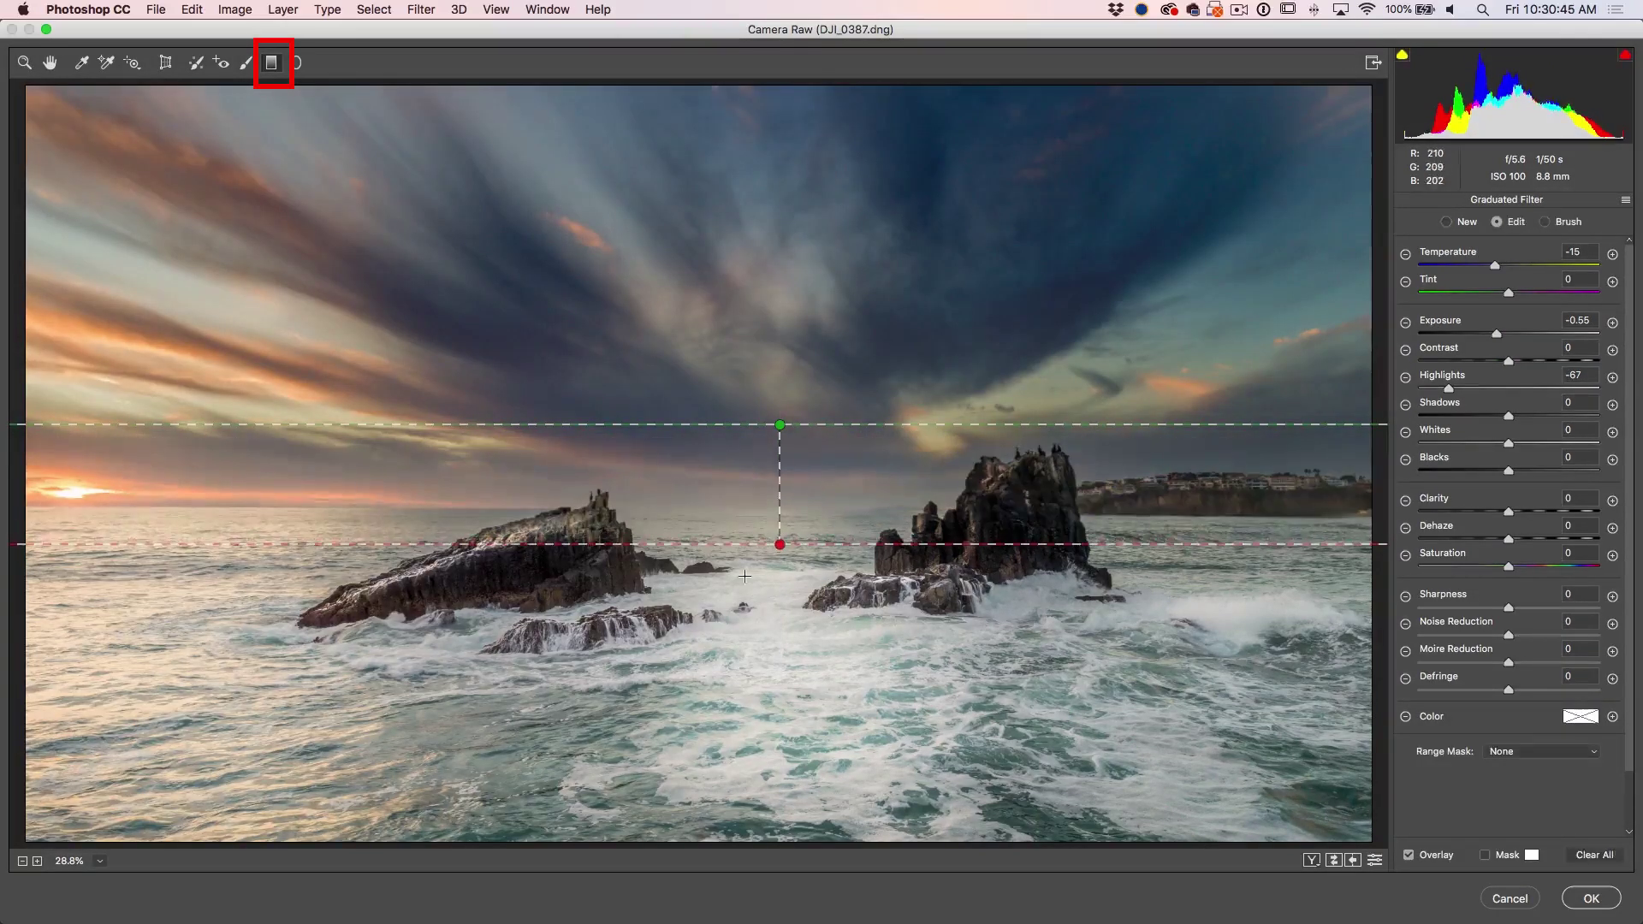
pyautogui.click(1625, 202)
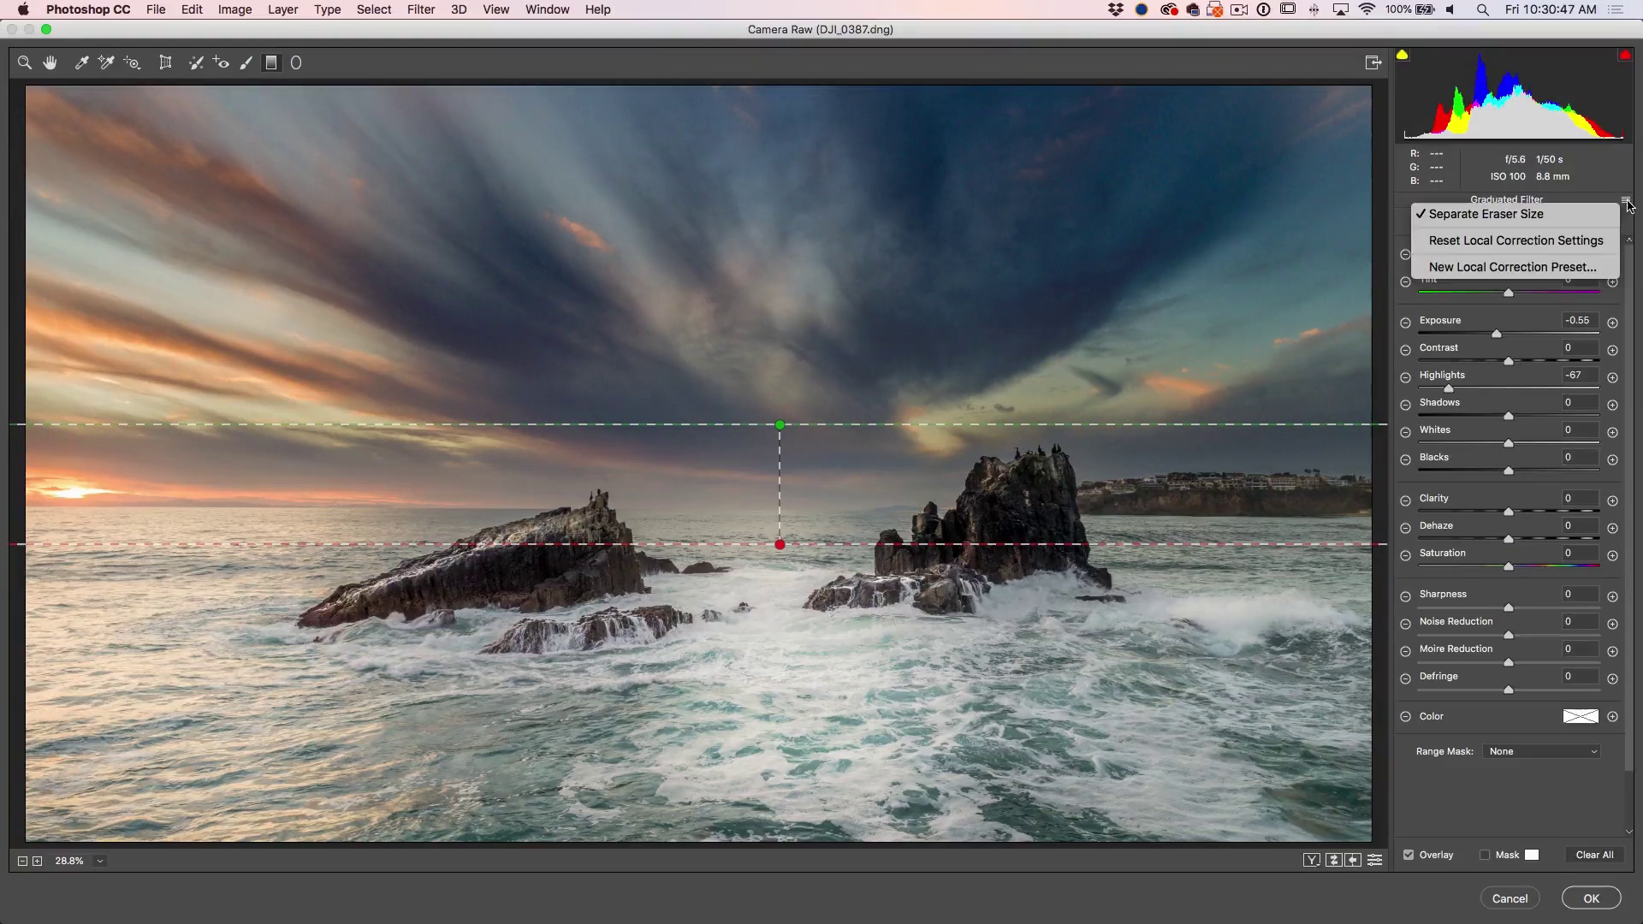
pyautogui.click(1596, 243)
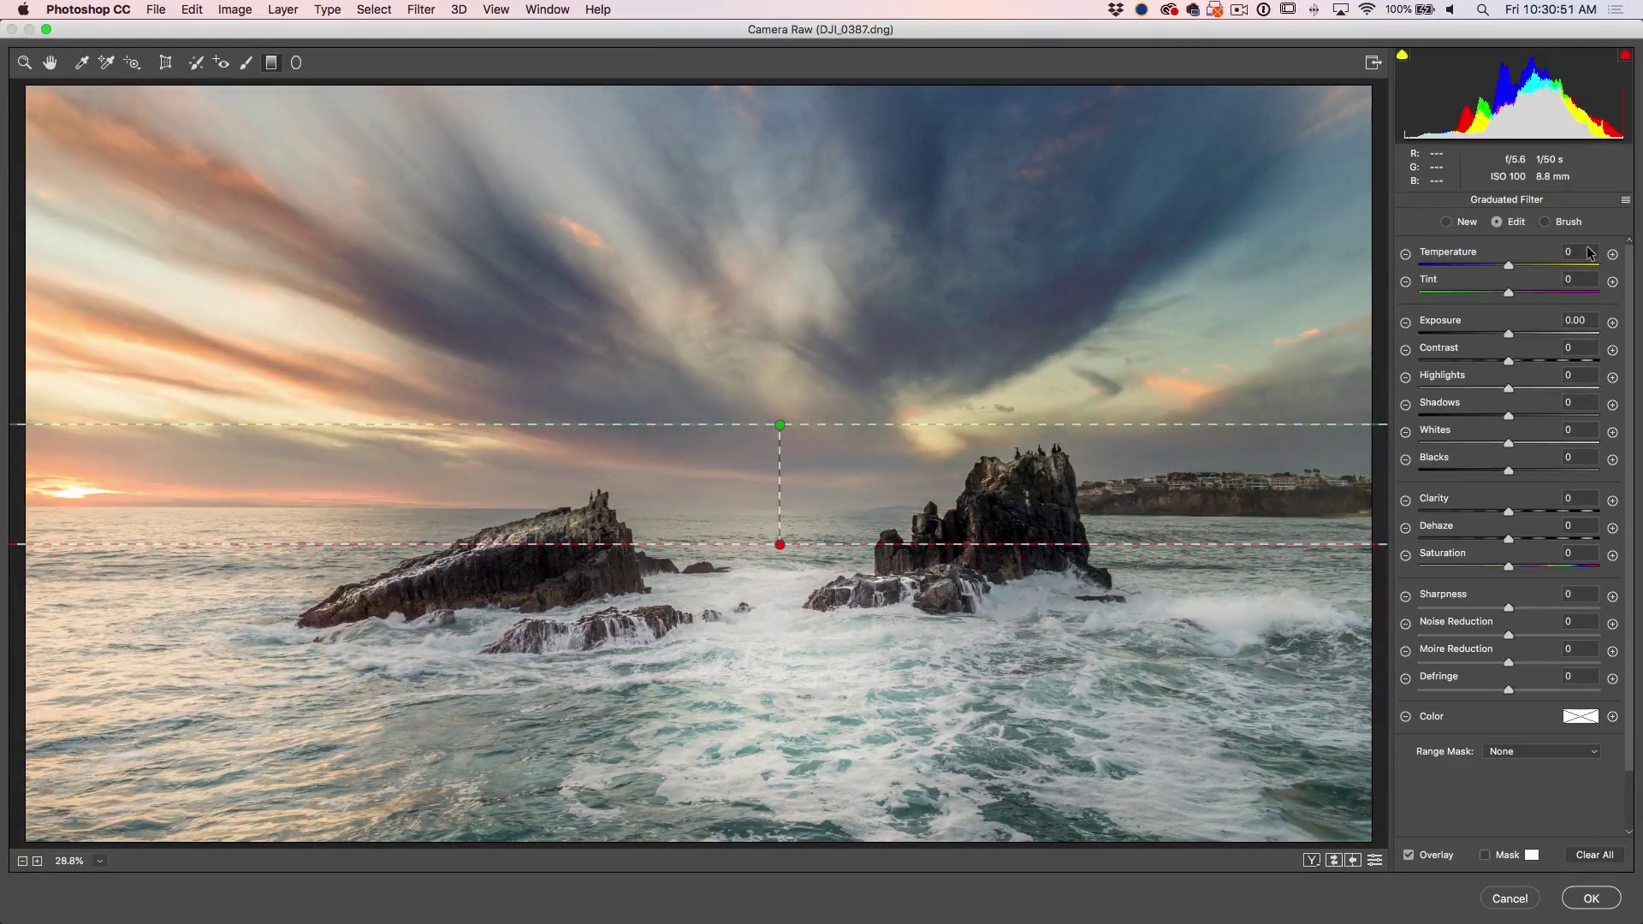
# Set the graduated filter's Shadows to +100 and Blacks to +5, and lower its start line closer to the horizon
pyautogui.moveTo(1511, 416); pyautogui.dragTo(1574, 414)
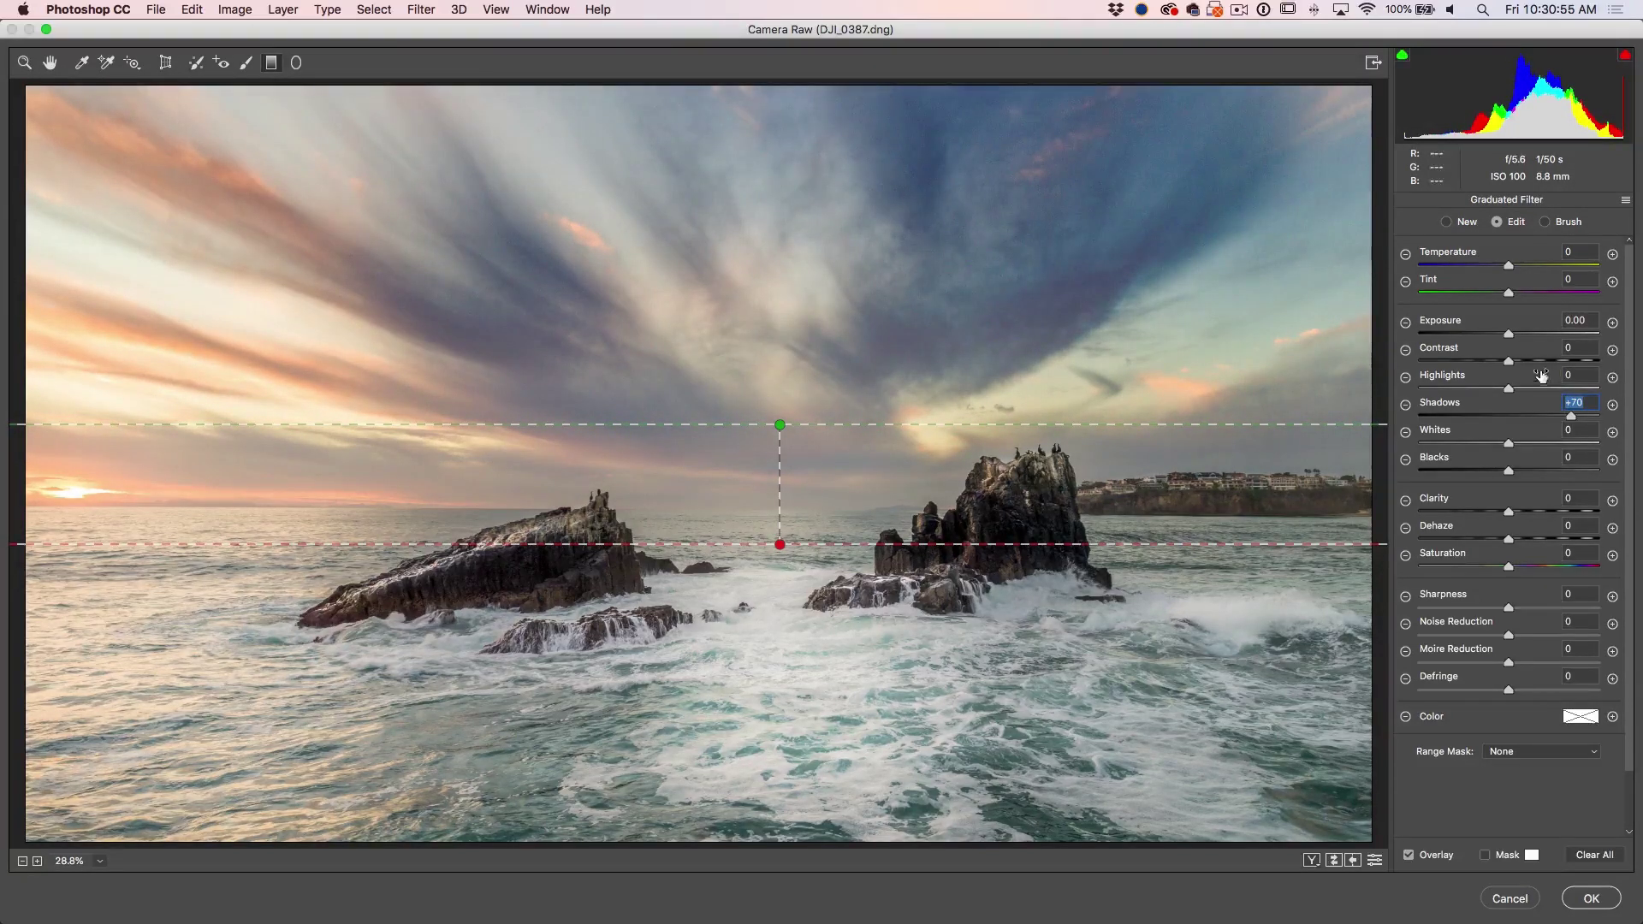
pyautogui.moveTo(1571, 416)
pyautogui.mouseDown()
pyautogui.moveTo(1551, 417)
pyautogui.moveTo(1600, 416)
pyautogui.mouseUp()
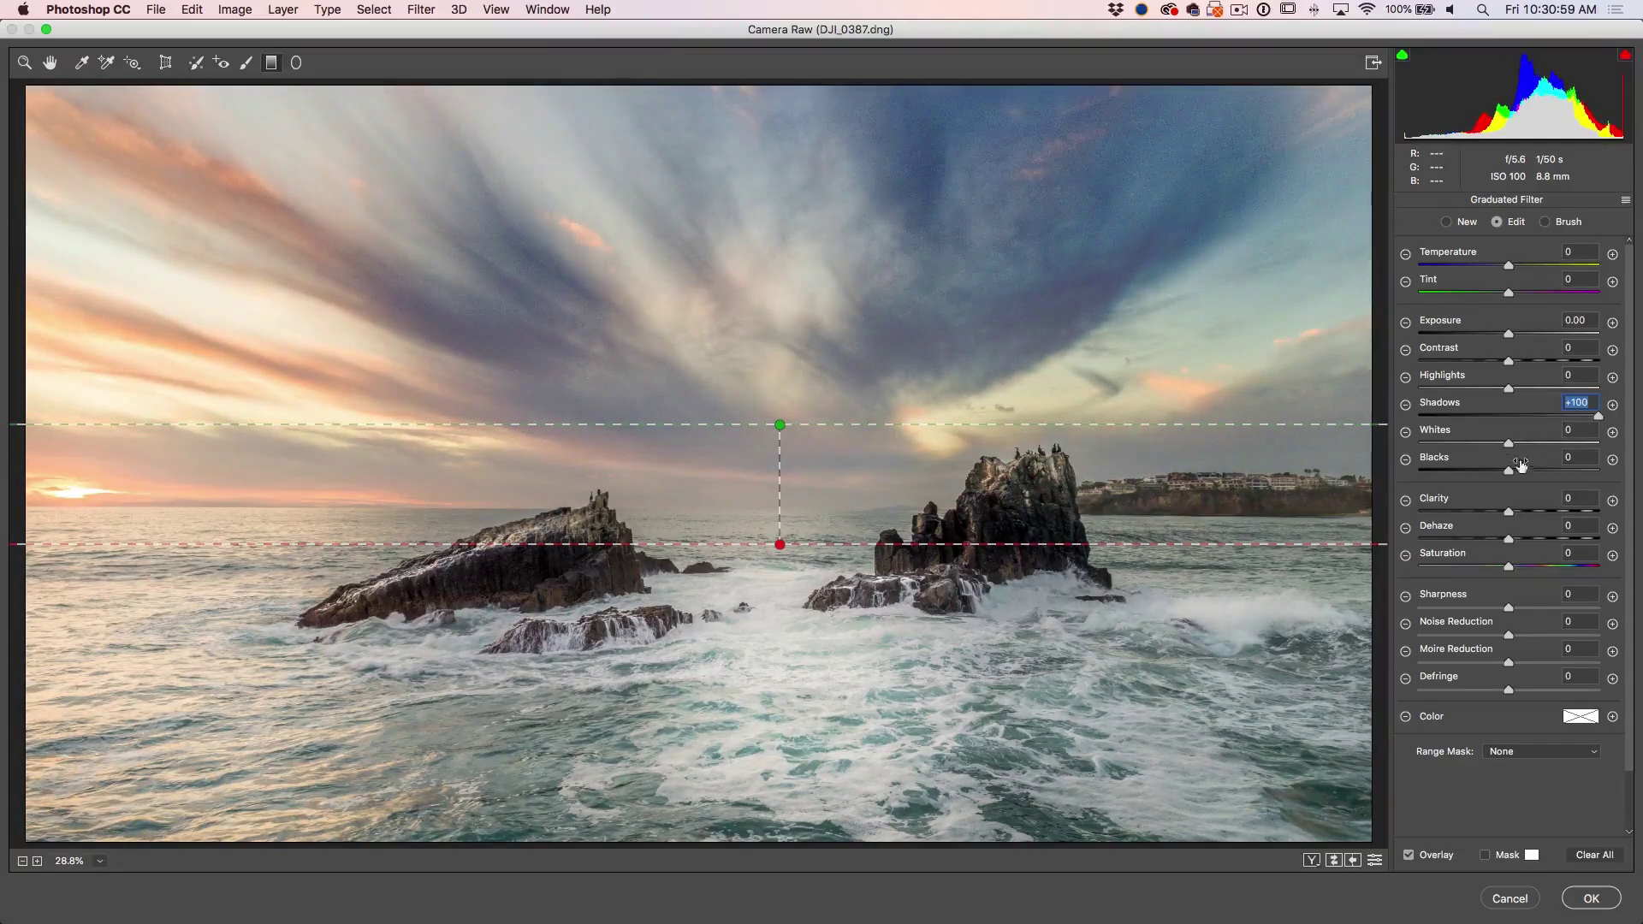
pyautogui.moveTo(1509, 470); pyautogui.dragTo(1513, 471)
pyautogui.moveTo(800, 425); pyautogui.dragTo(798, 462)
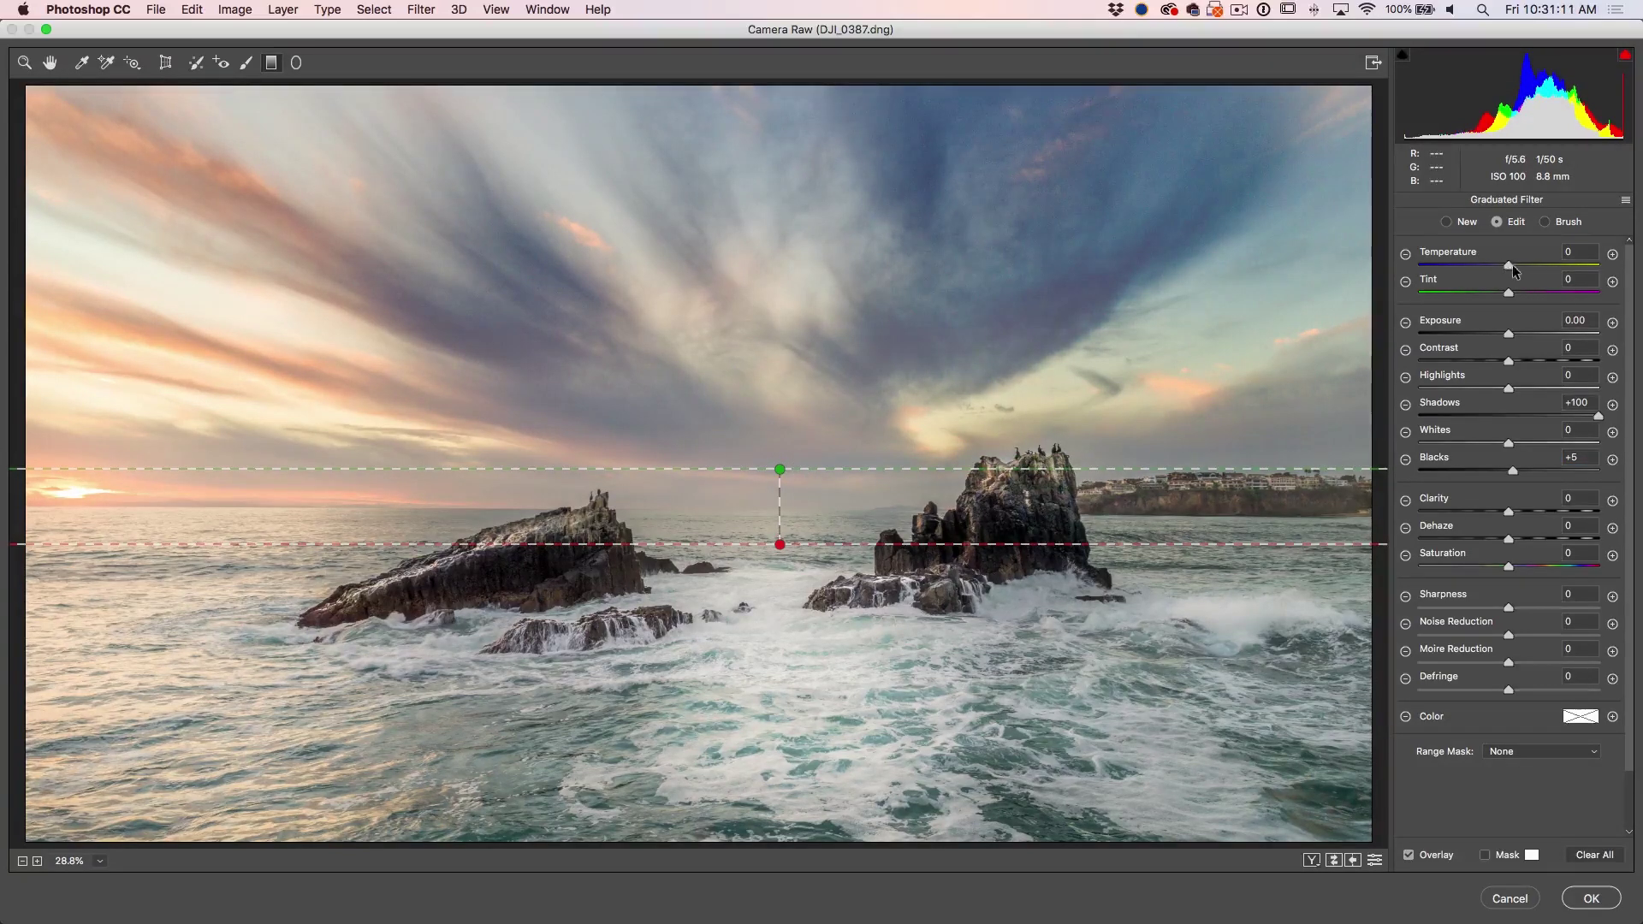
# Set the graduated filter's Temperature to -14, Exposure to +0.10, Highlights to -100, Whites to -30 and Saturation to +29
pyautogui.moveTo(1510, 265); pyautogui.dragTo(1489, 267)
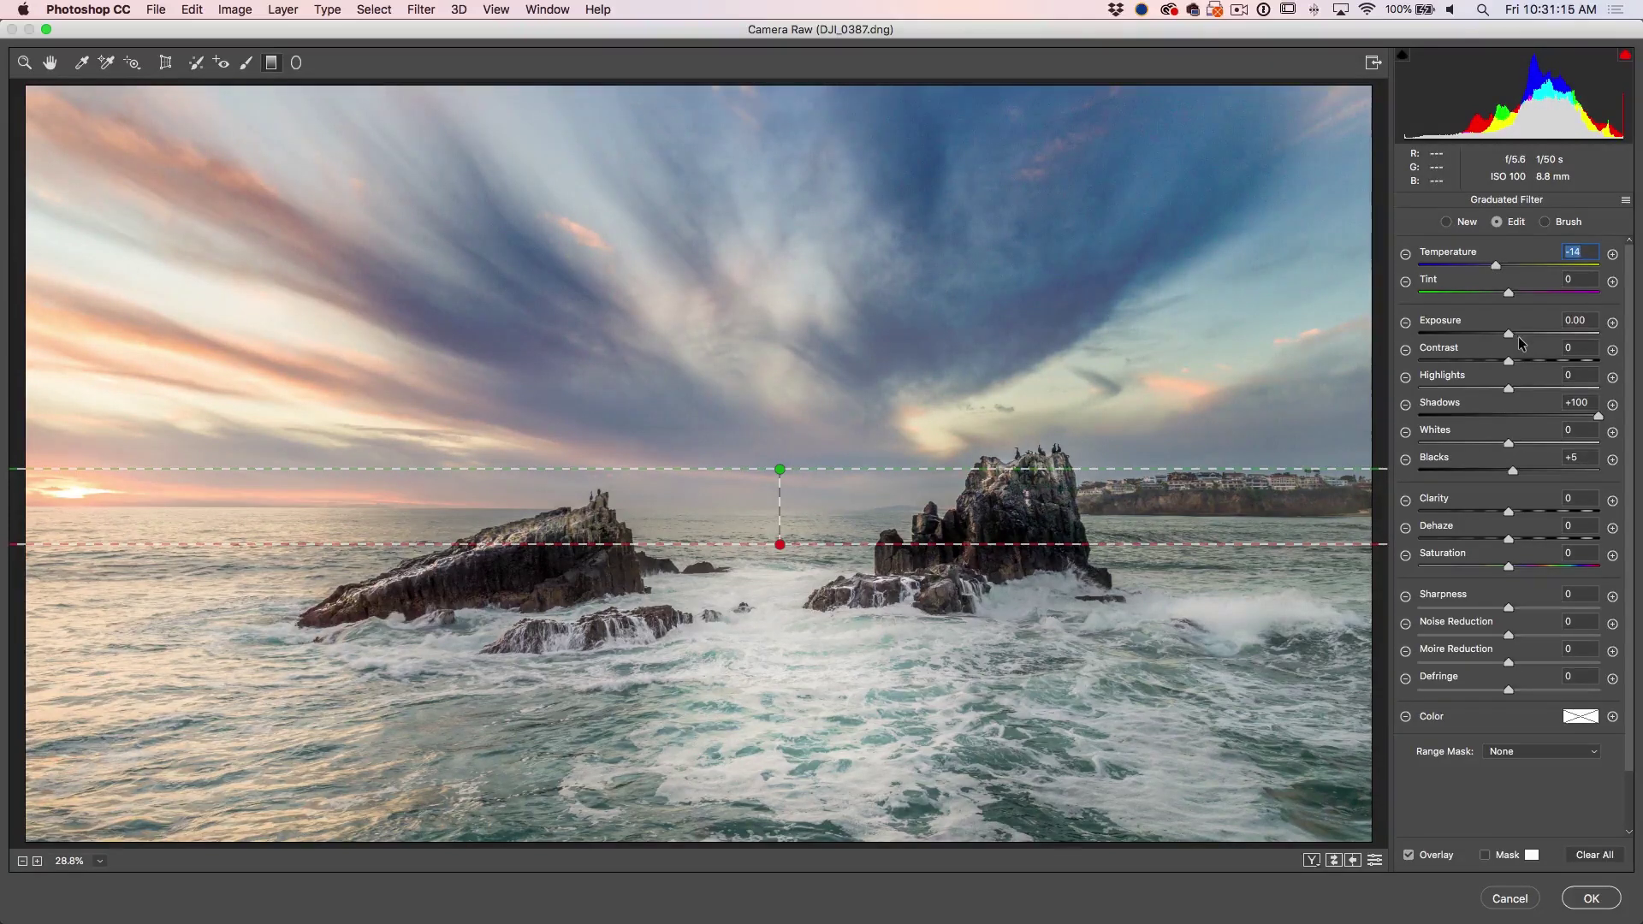
pyautogui.moveTo(1509, 334); pyautogui.dragTo(1511, 333)
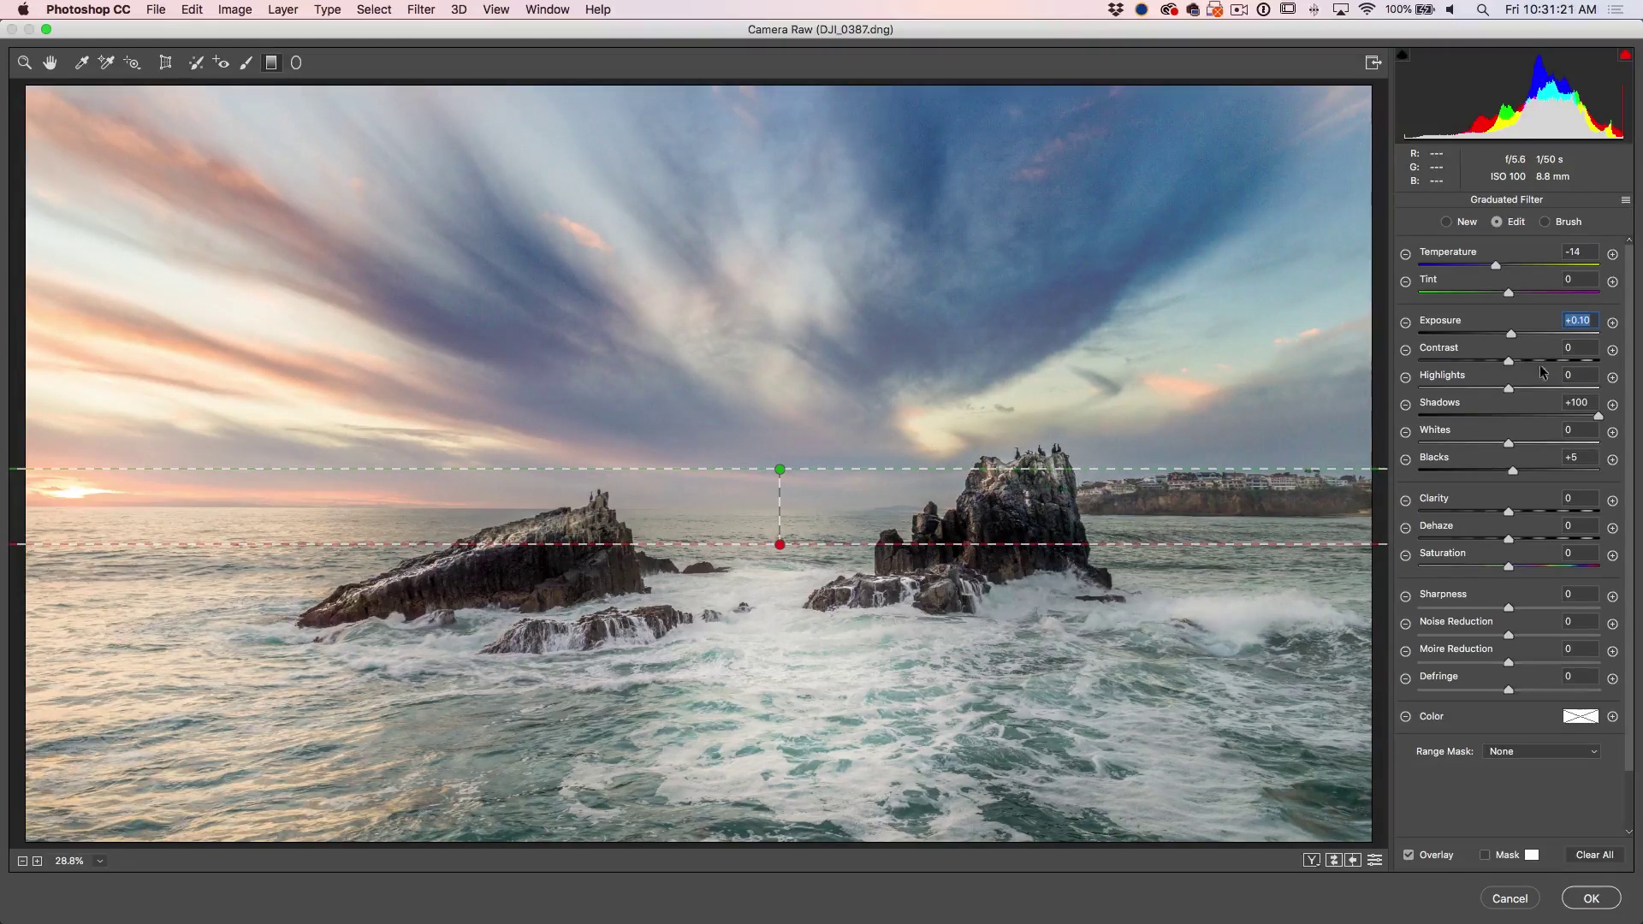
pyautogui.moveTo(1508, 389); pyautogui.dragTo(1419, 390)
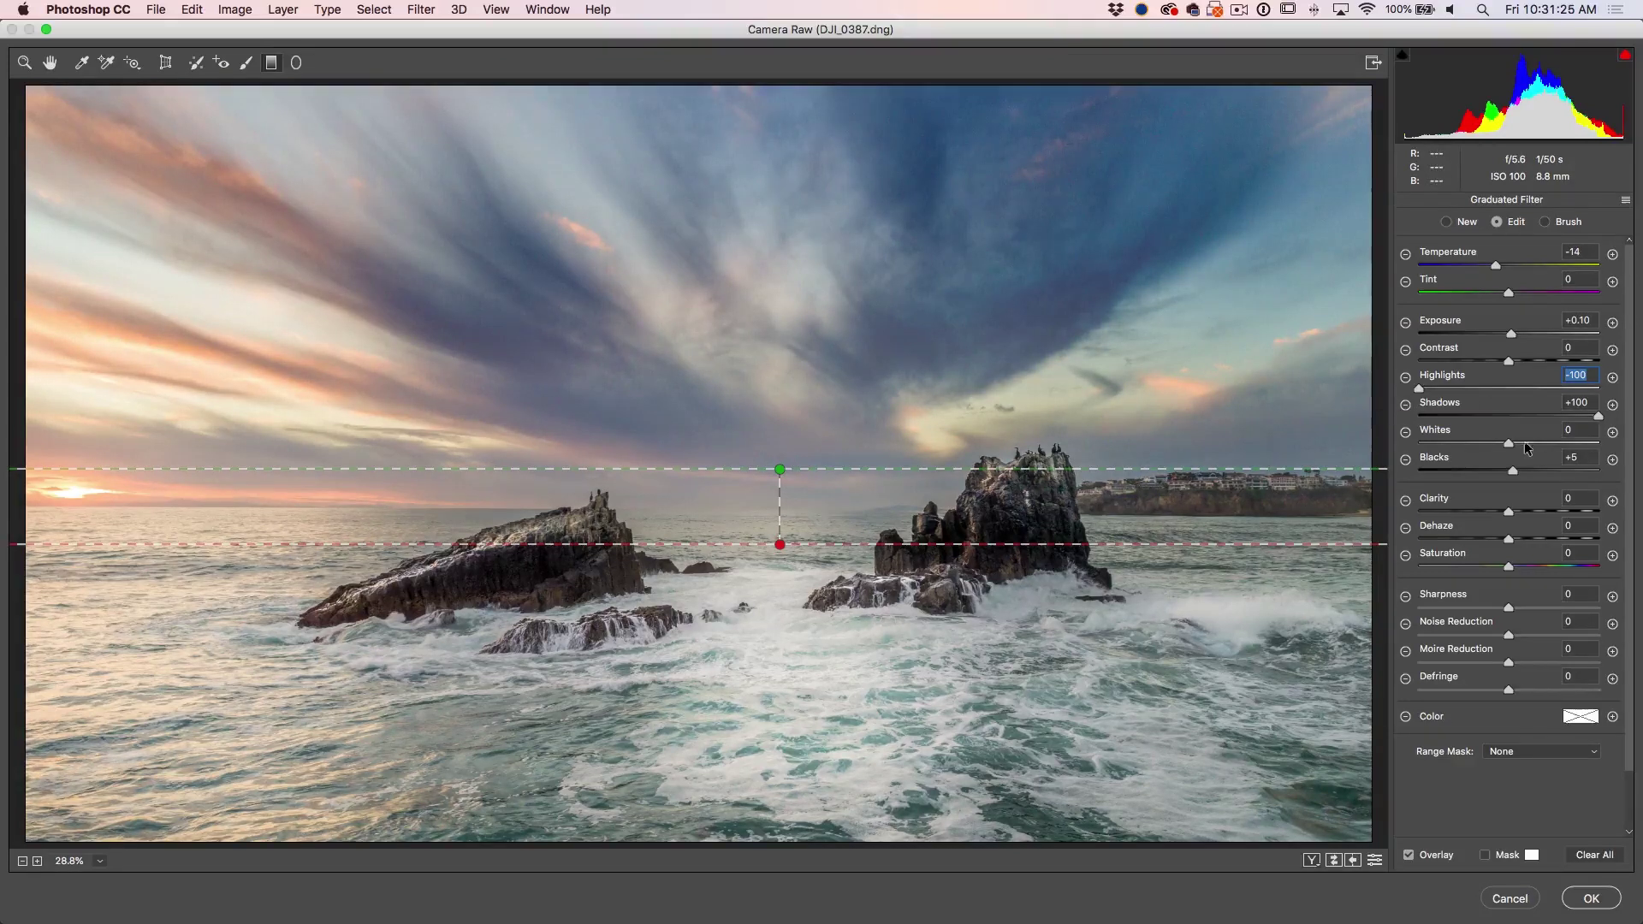
pyautogui.moveTo(1508, 444); pyautogui.dragTo(1481, 445)
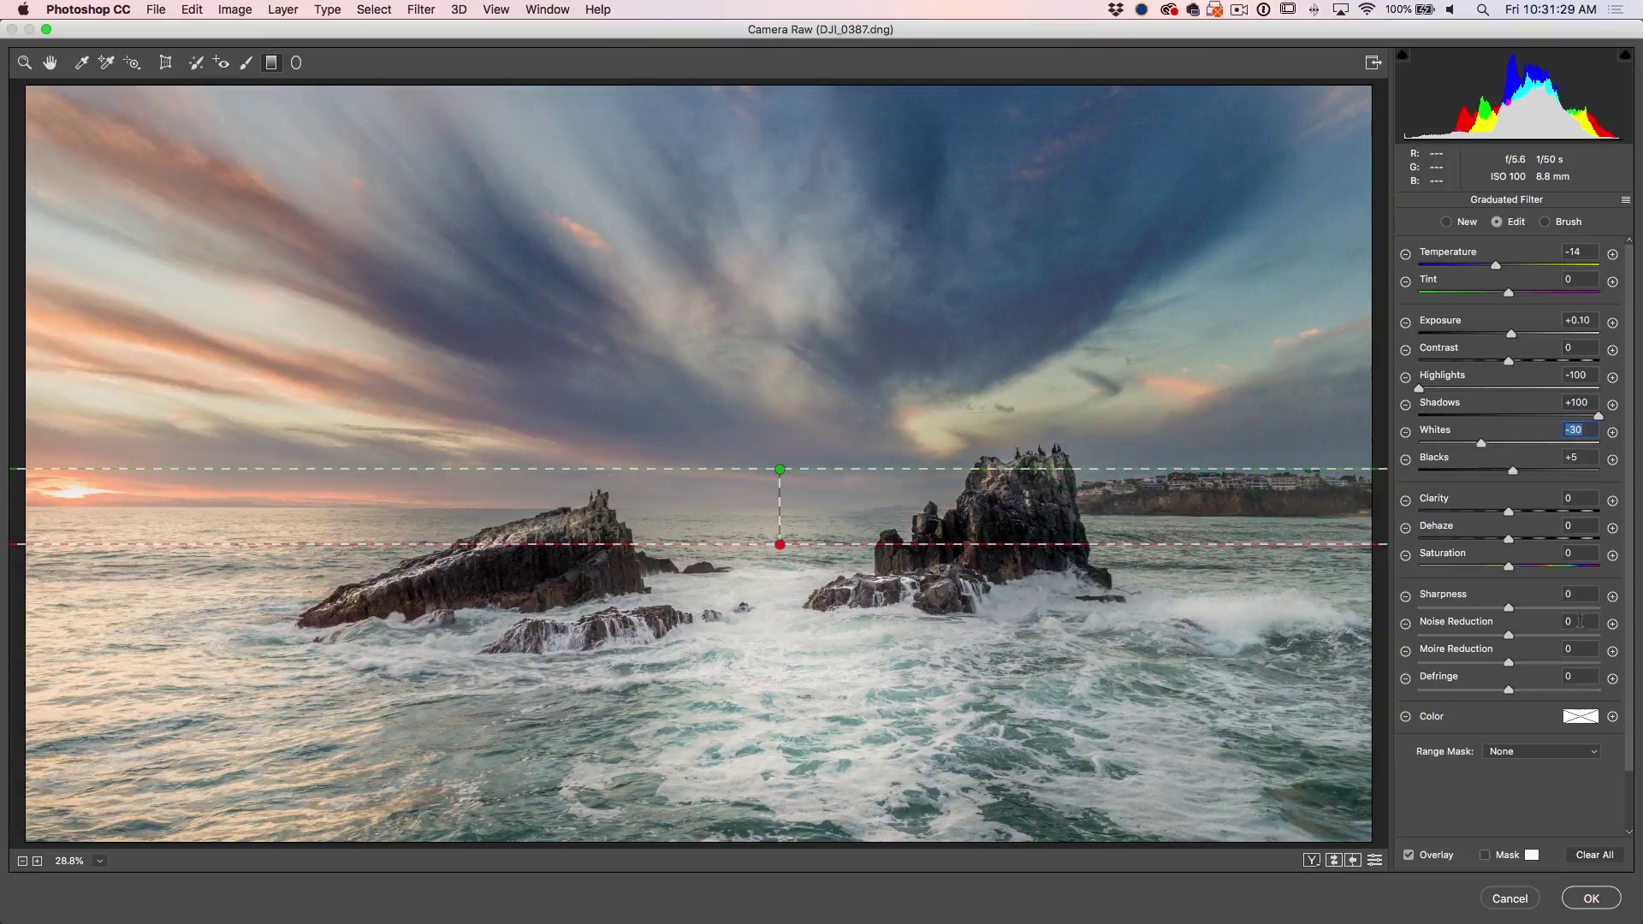
pyautogui.moveTo(1508, 566)
pyautogui.mouseDown()
pyautogui.moveTo(1547, 565)
pyautogui.moveTo(1532, 563)
pyautogui.mouseUp()
pyautogui.press('Down')
pyautogui.press('Down')
pyautogui.press('Down')
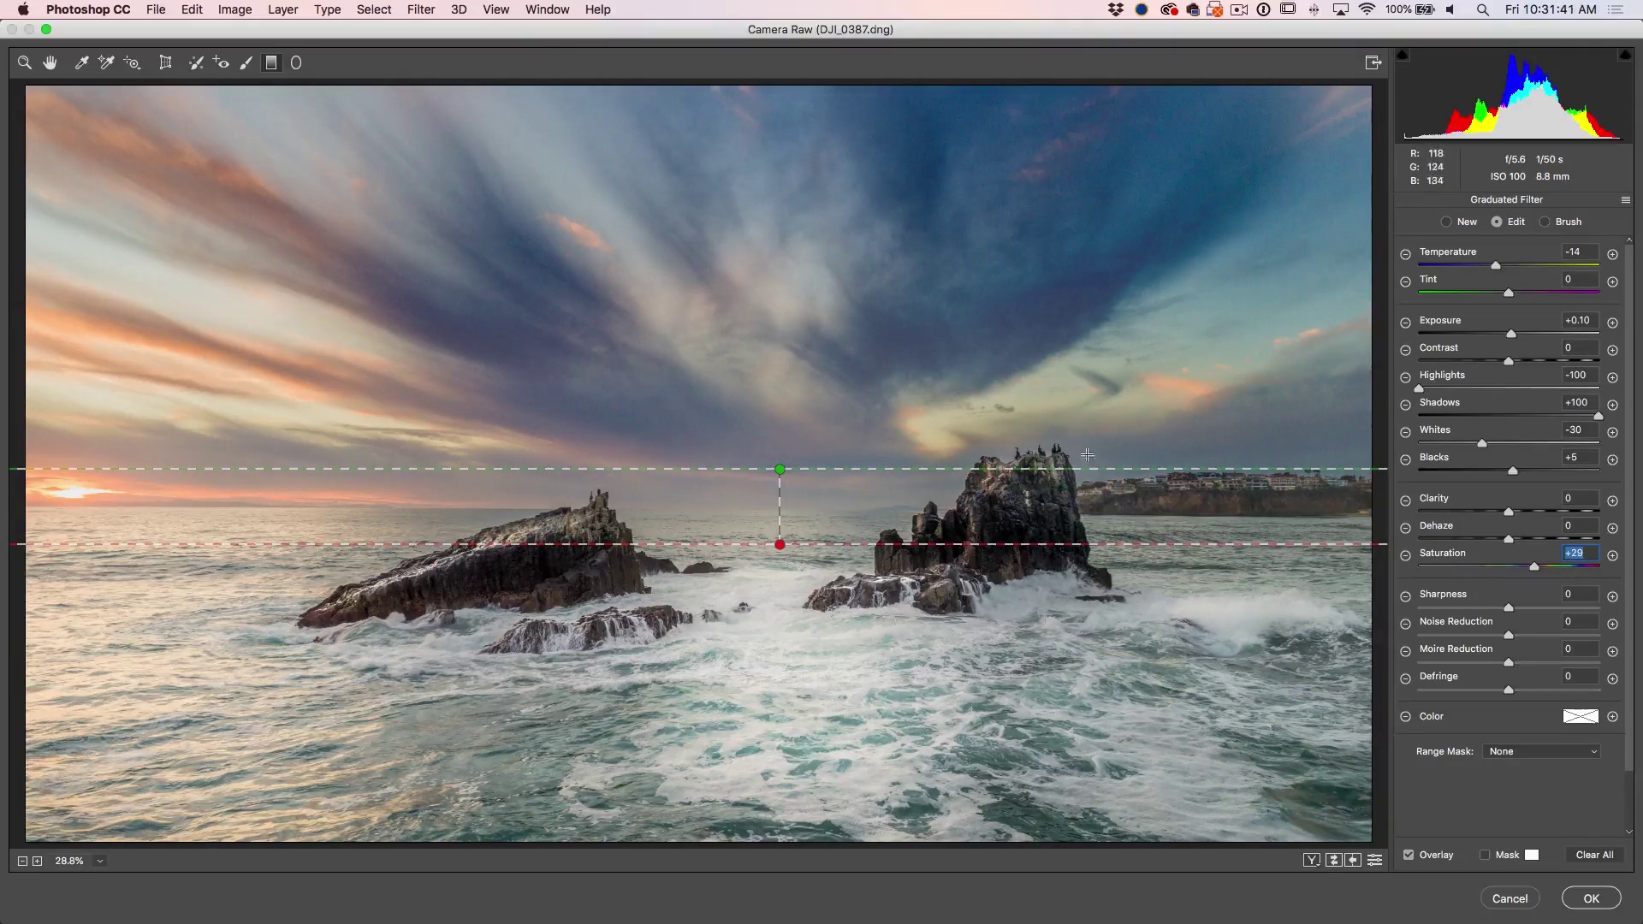
# Brush the graduated filter's mask over both sea rocks using brush Size 4 and Feather 10
pyautogui.click(1582, 227)
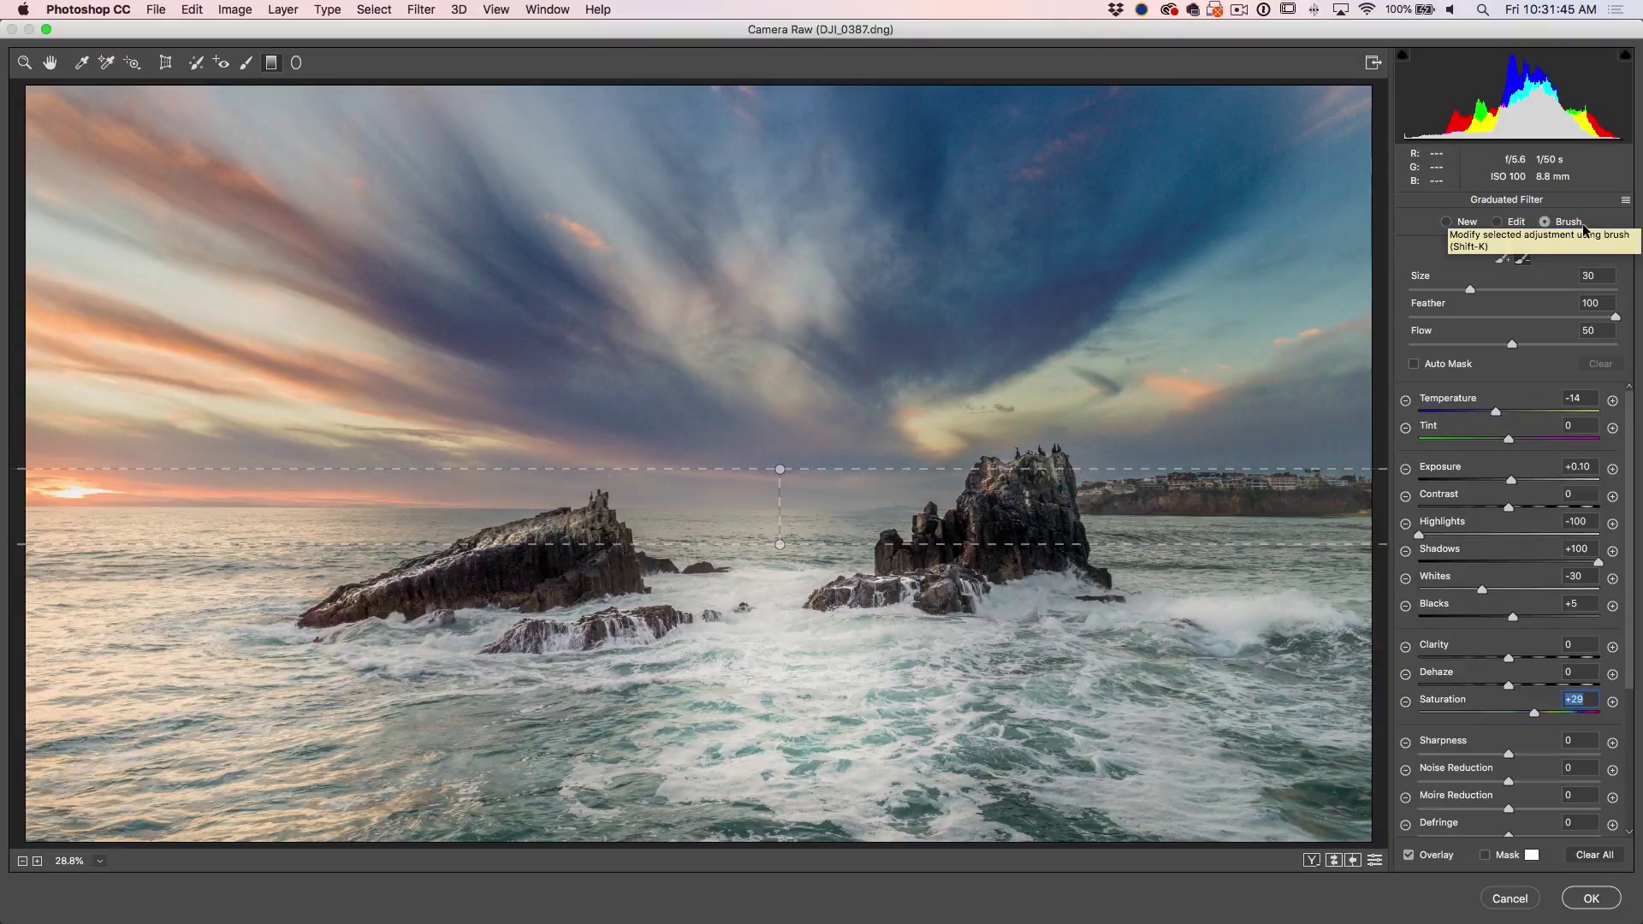
pyautogui.press('alt')
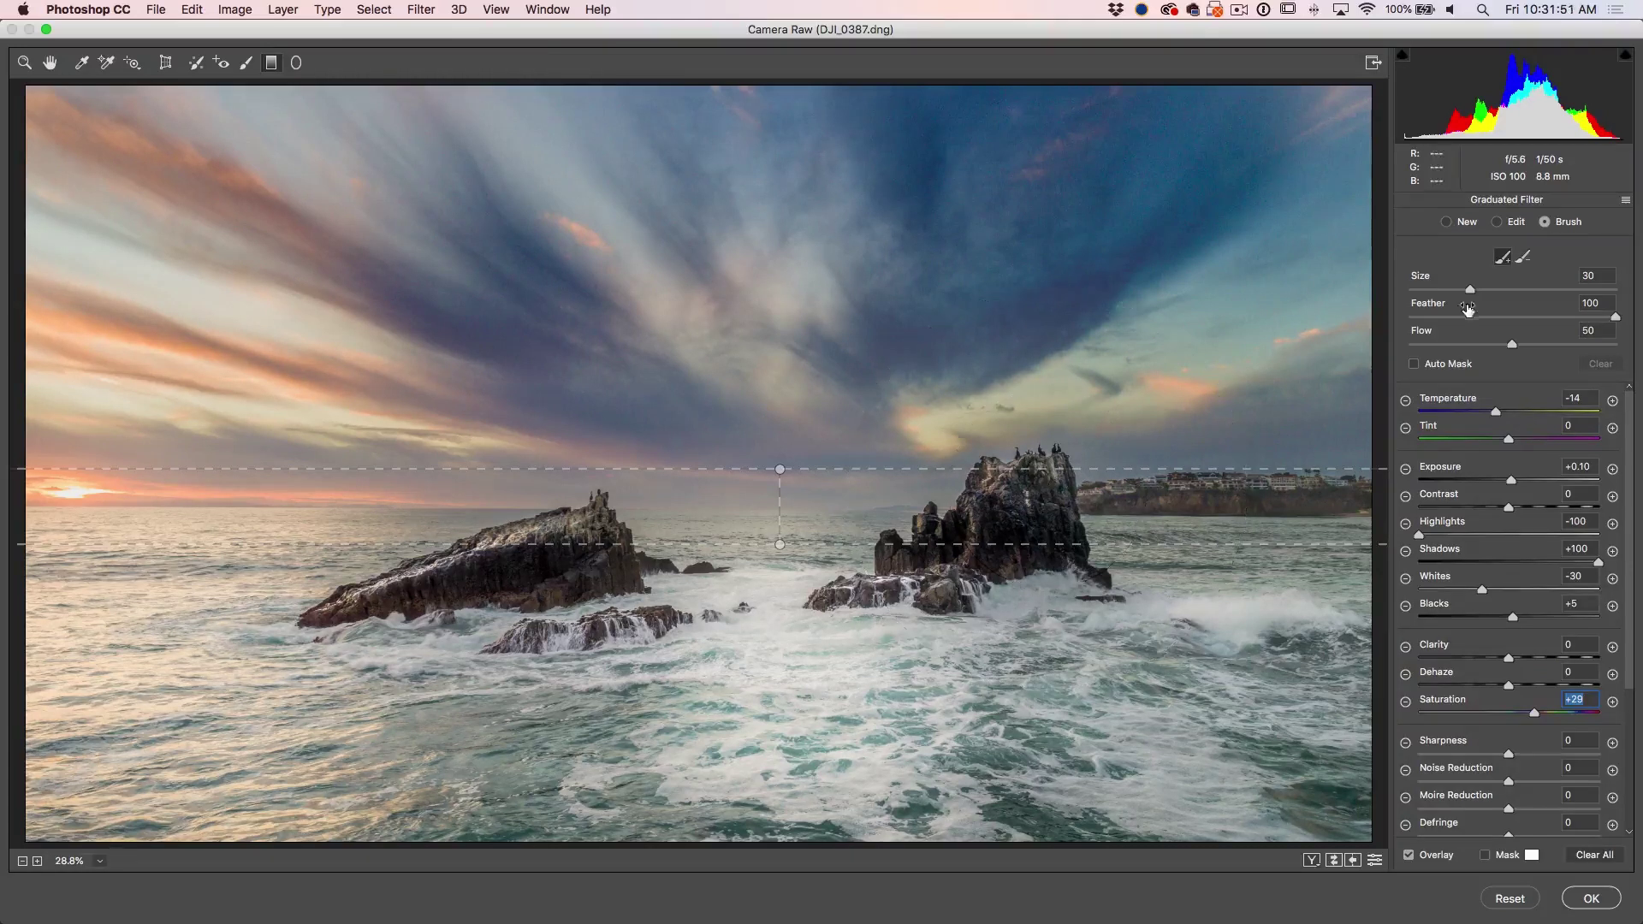
pyautogui.moveTo(1467, 289); pyautogui.dragTo(1430, 289)
pyautogui.moveTo(1616, 317); pyautogui.dragTo(1431, 318)
pyautogui.moveTo(1430, 292); pyautogui.dragTo(1417, 291)
pyautogui.moveTo(1018, 499)
pyautogui.mouseDown()
pyautogui.moveTo(1009, 489)
pyautogui.moveTo(915, 557)
pyautogui.moveTo(1040, 483)
pyautogui.moveTo(1024, 473)
pyautogui.moveTo(1064, 574)
pyautogui.mouseUp()
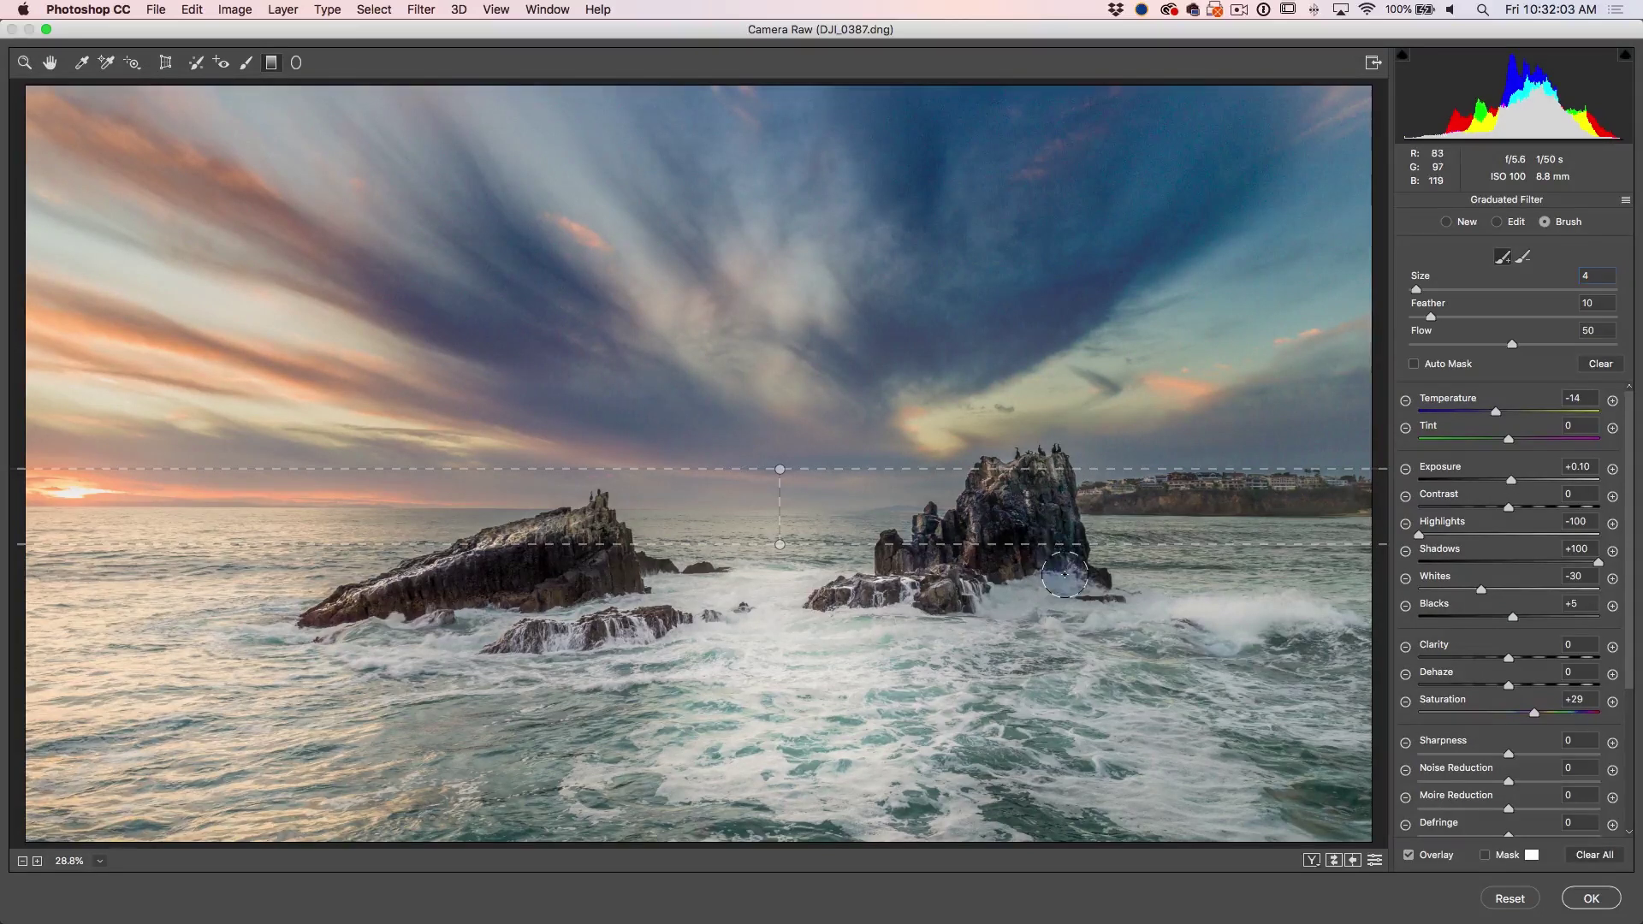
pyautogui.moveTo(575, 542)
pyautogui.mouseDown()
pyautogui.moveTo(539, 552)
pyautogui.moveTo(594, 542)
pyautogui.mouseUp()
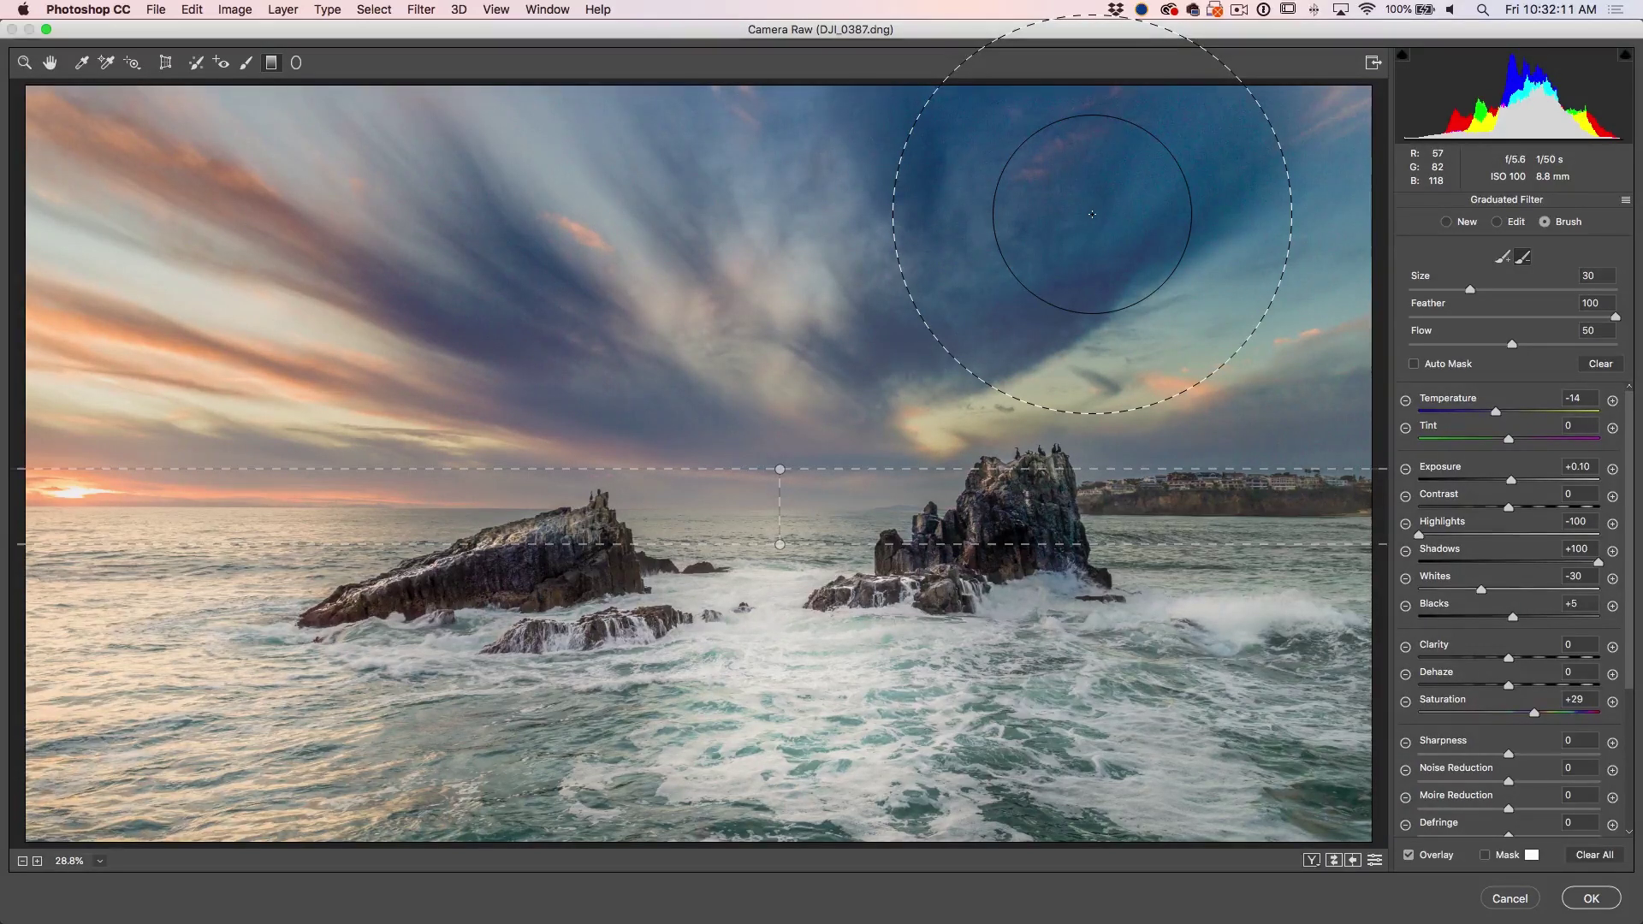
# Leave the graduated filter and set the overall Exposure to +0.05
pyautogui.click(56, 64)
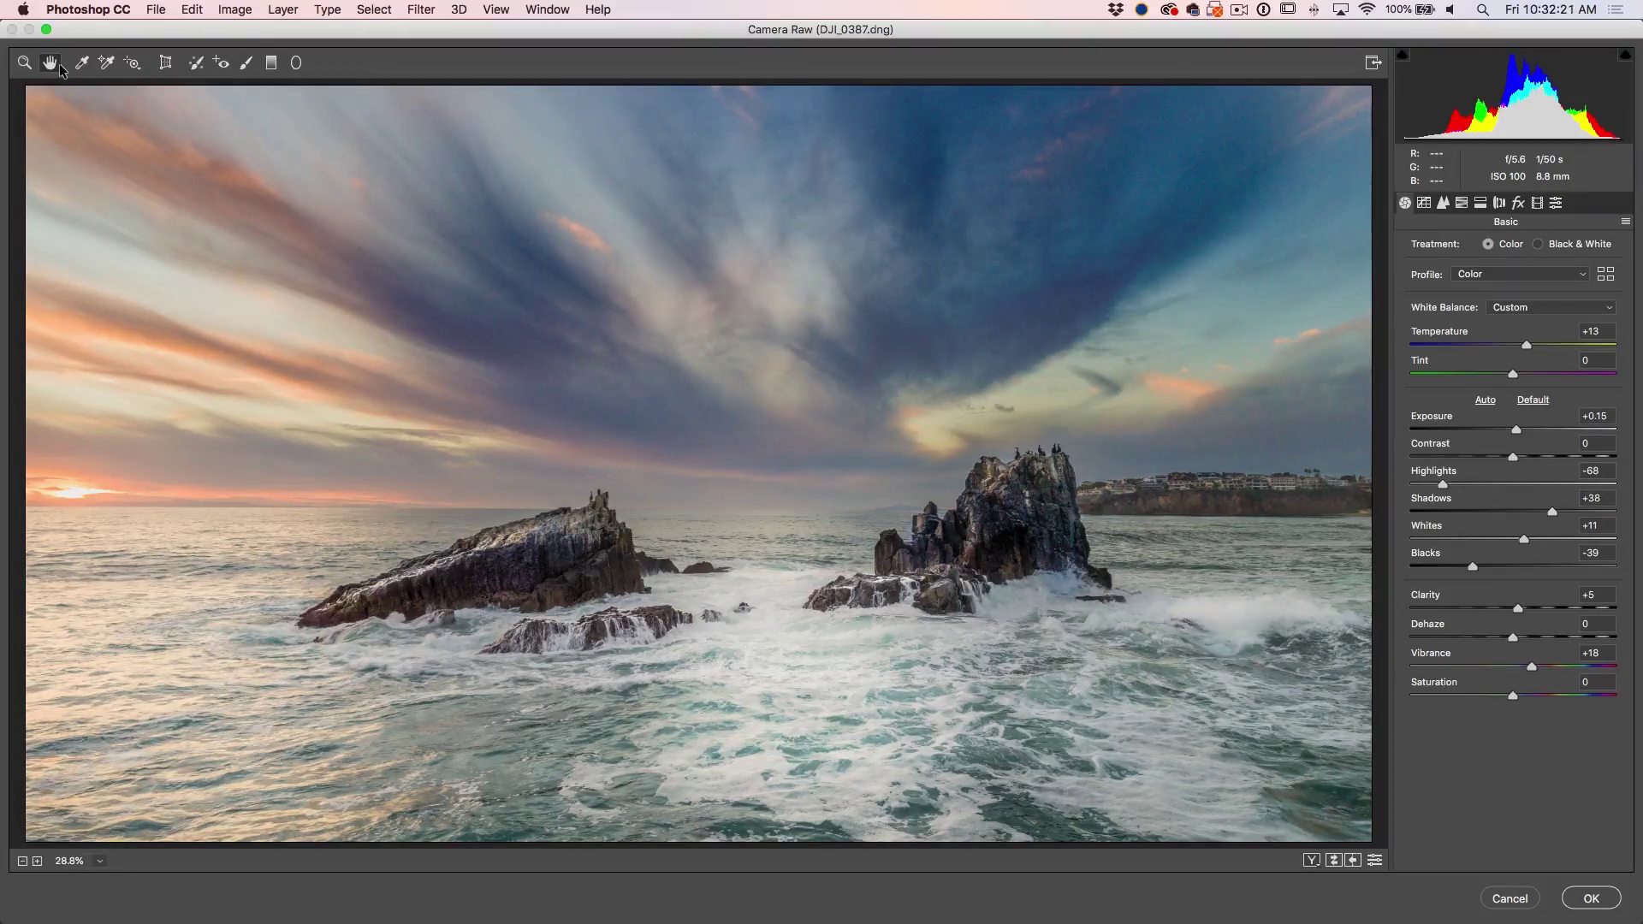
pyautogui.doubleClick(1517, 429)
pyautogui.moveTo(1514, 428); pyautogui.dragTo(1516, 426)
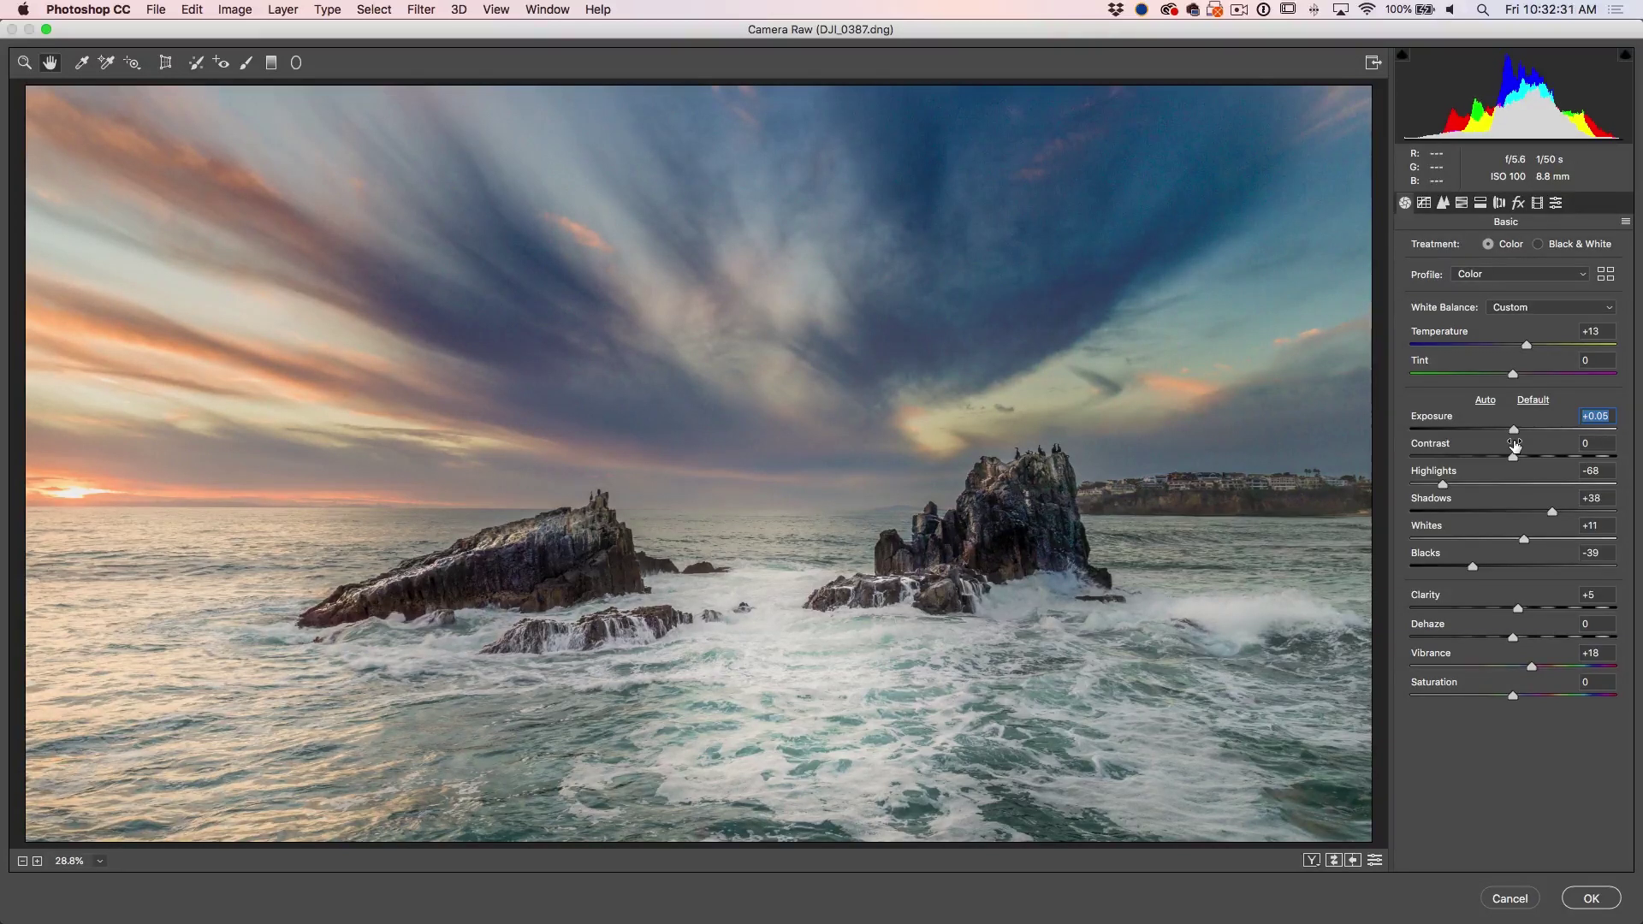
# Add a Highlight Priority post-crop vignette with Amount -23 and Midpoint 65, and adjust its Feather
pyautogui.click(1521, 202)
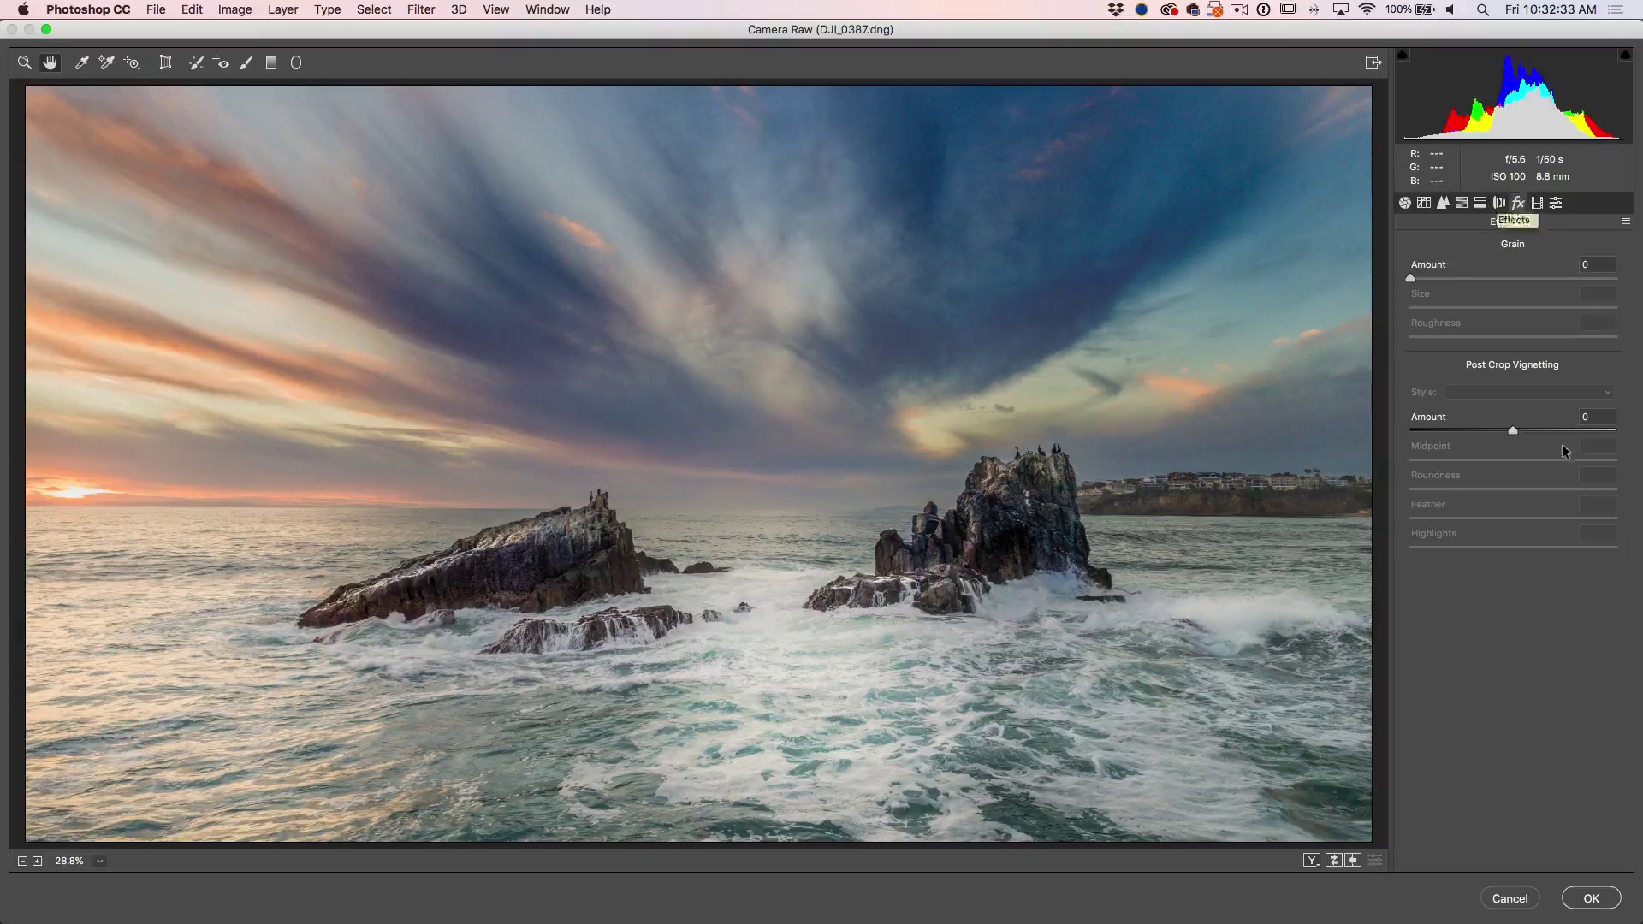
pyautogui.moveTo(1512, 430)
pyautogui.mouseDown()
pyautogui.moveTo(1467, 432)
pyautogui.moveTo(1583, 459)
pyautogui.moveTo(1489, 430)
pyautogui.mouseUp()
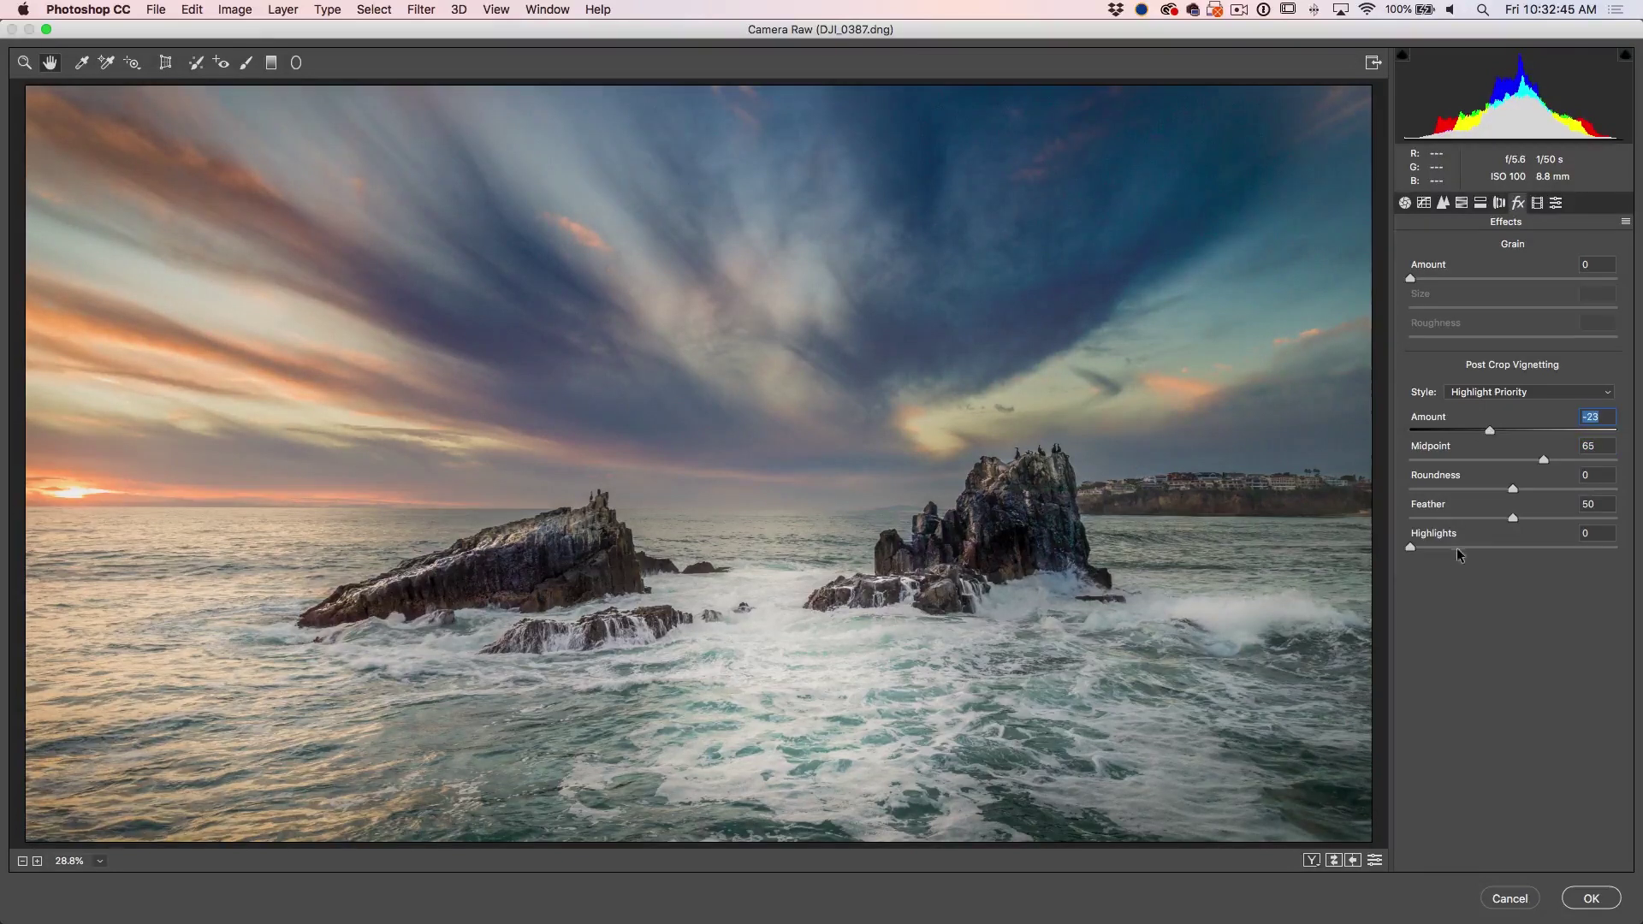
pyautogui.moveTo(1535, 517); pyautogui.dragTo(1527, 515)
# Adjust Contrast slightly, set the parametric tone curve's Shadows to +28, and apply the Camera Raw filter
pyautogui.click(1405, 203)
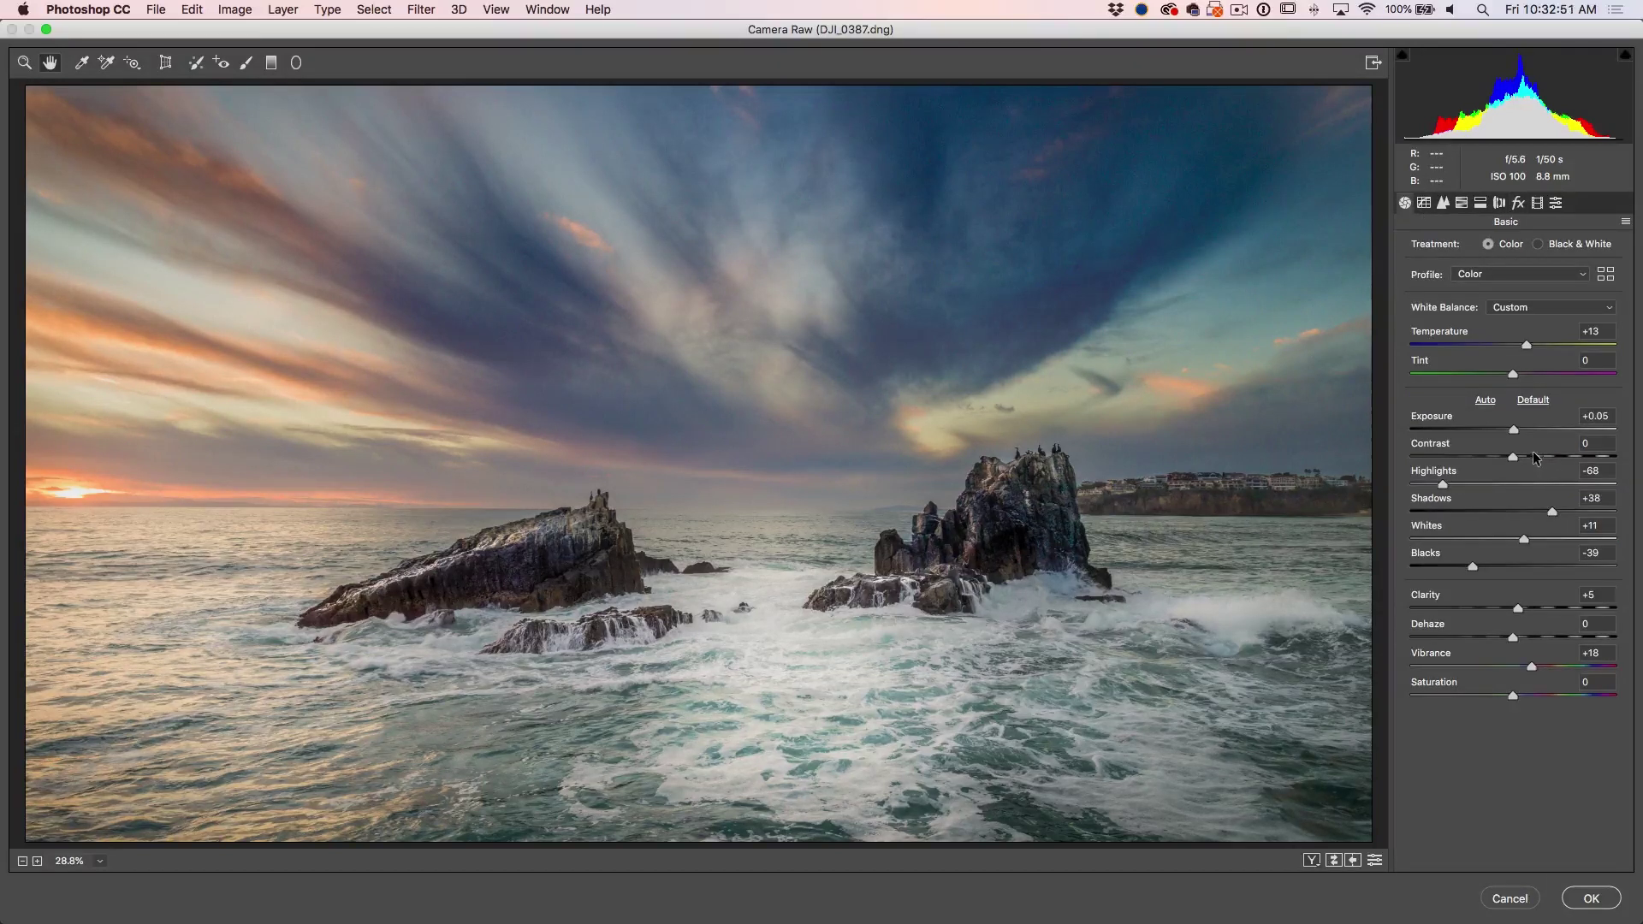
pyautogui.moveTo(1512, 458); pyautogui.dragTo(1521, 454)
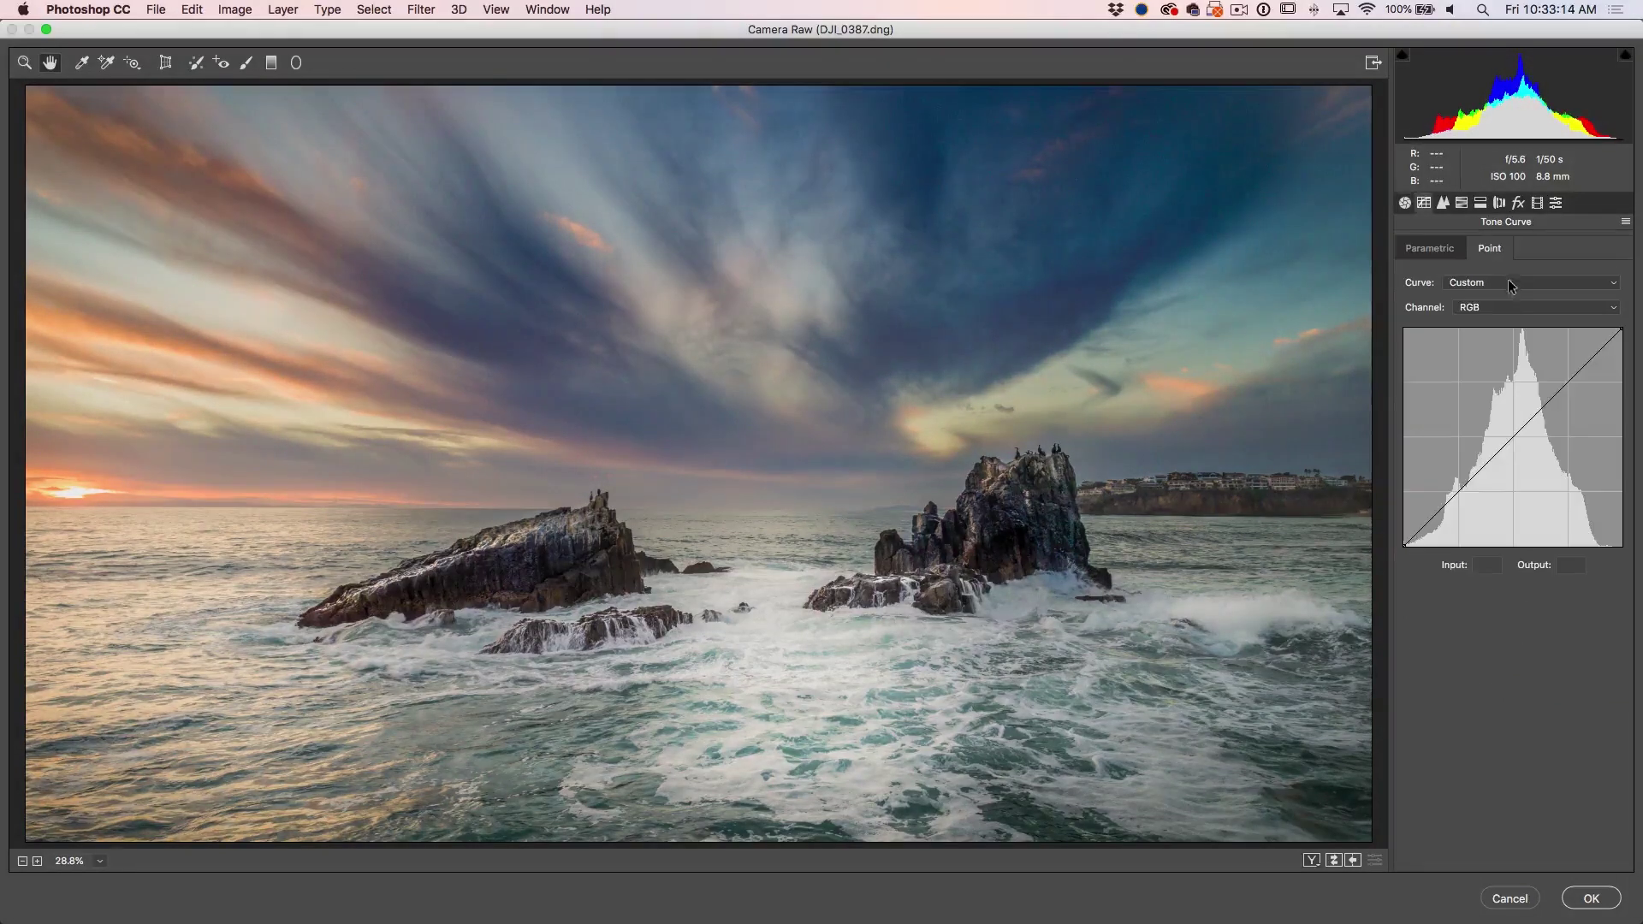
pyautogui.click(1440, 251)
pyautogui.moveTo(1516, 609)
pyautogui.mouseDown()
pyautogui.moveTo(1579, 604)
pyautogui.moveTo(1520, 609)
pyautogui.moveTo(1542, 604)
pyautogui.mouseUp()
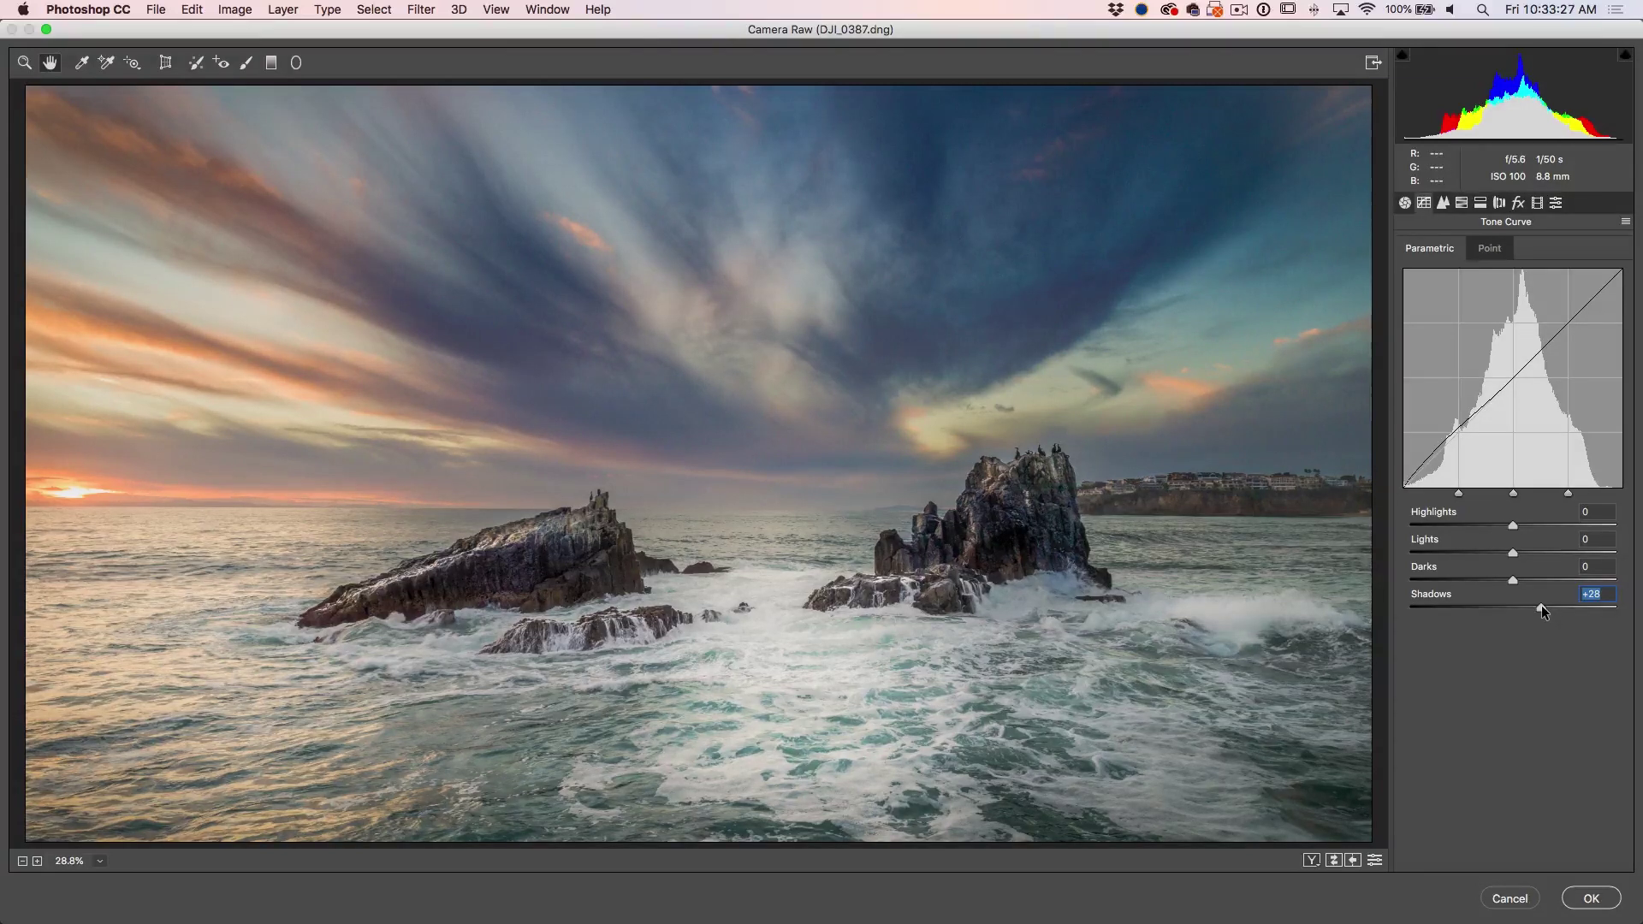
pyautogui.click(1602, 897)
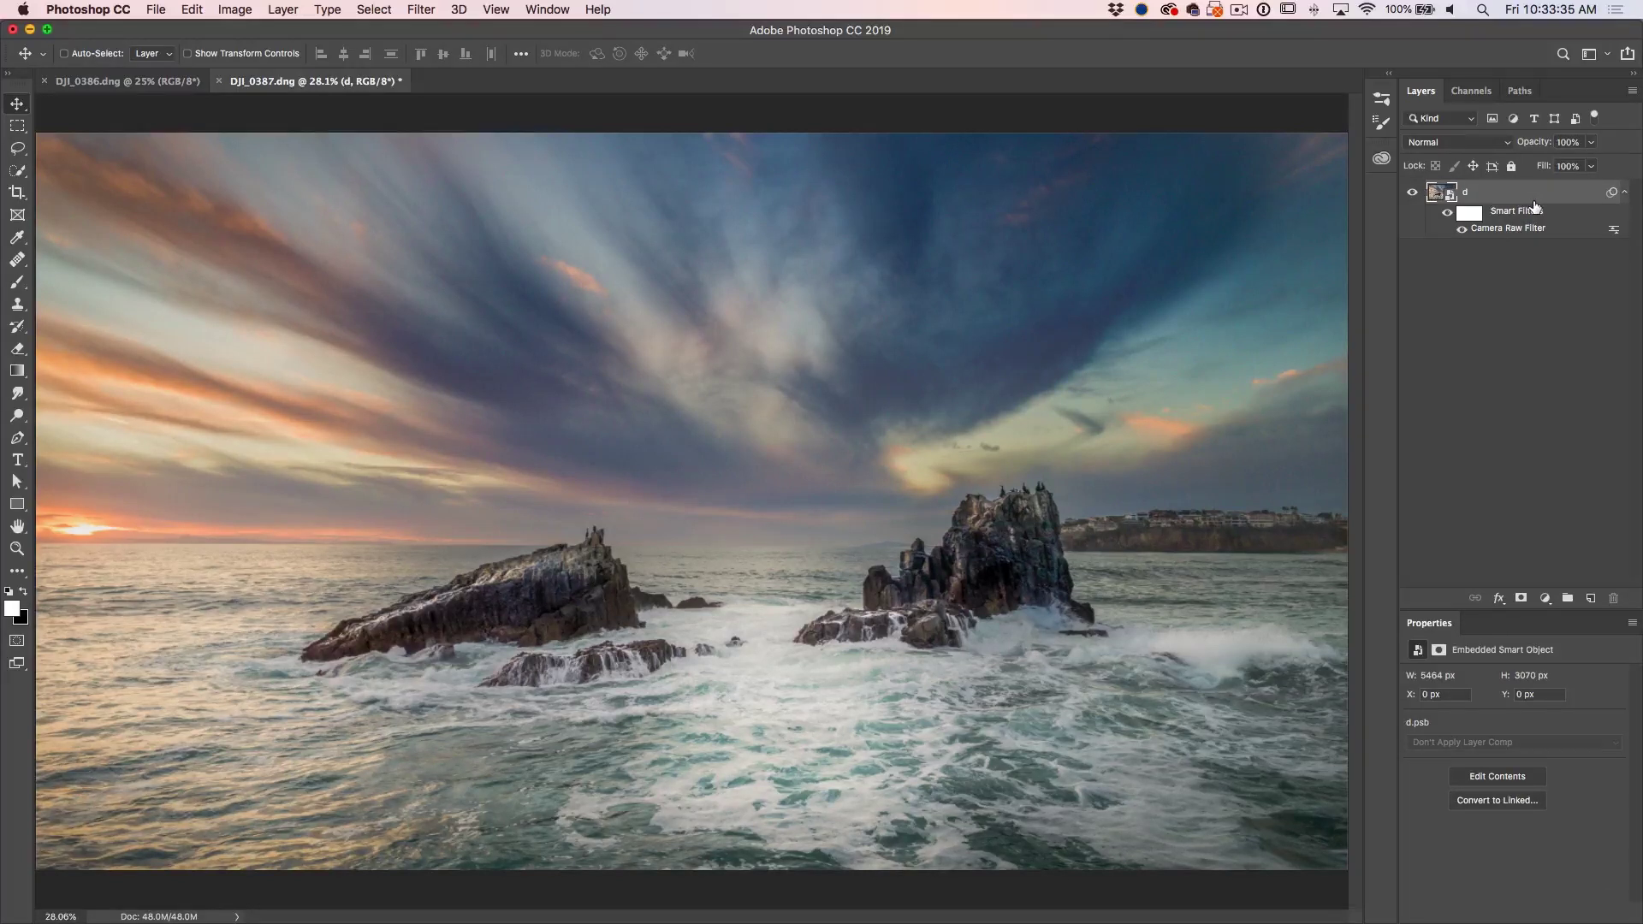
# Duplicate the smart object layer d
pyautogui.press('super+j')
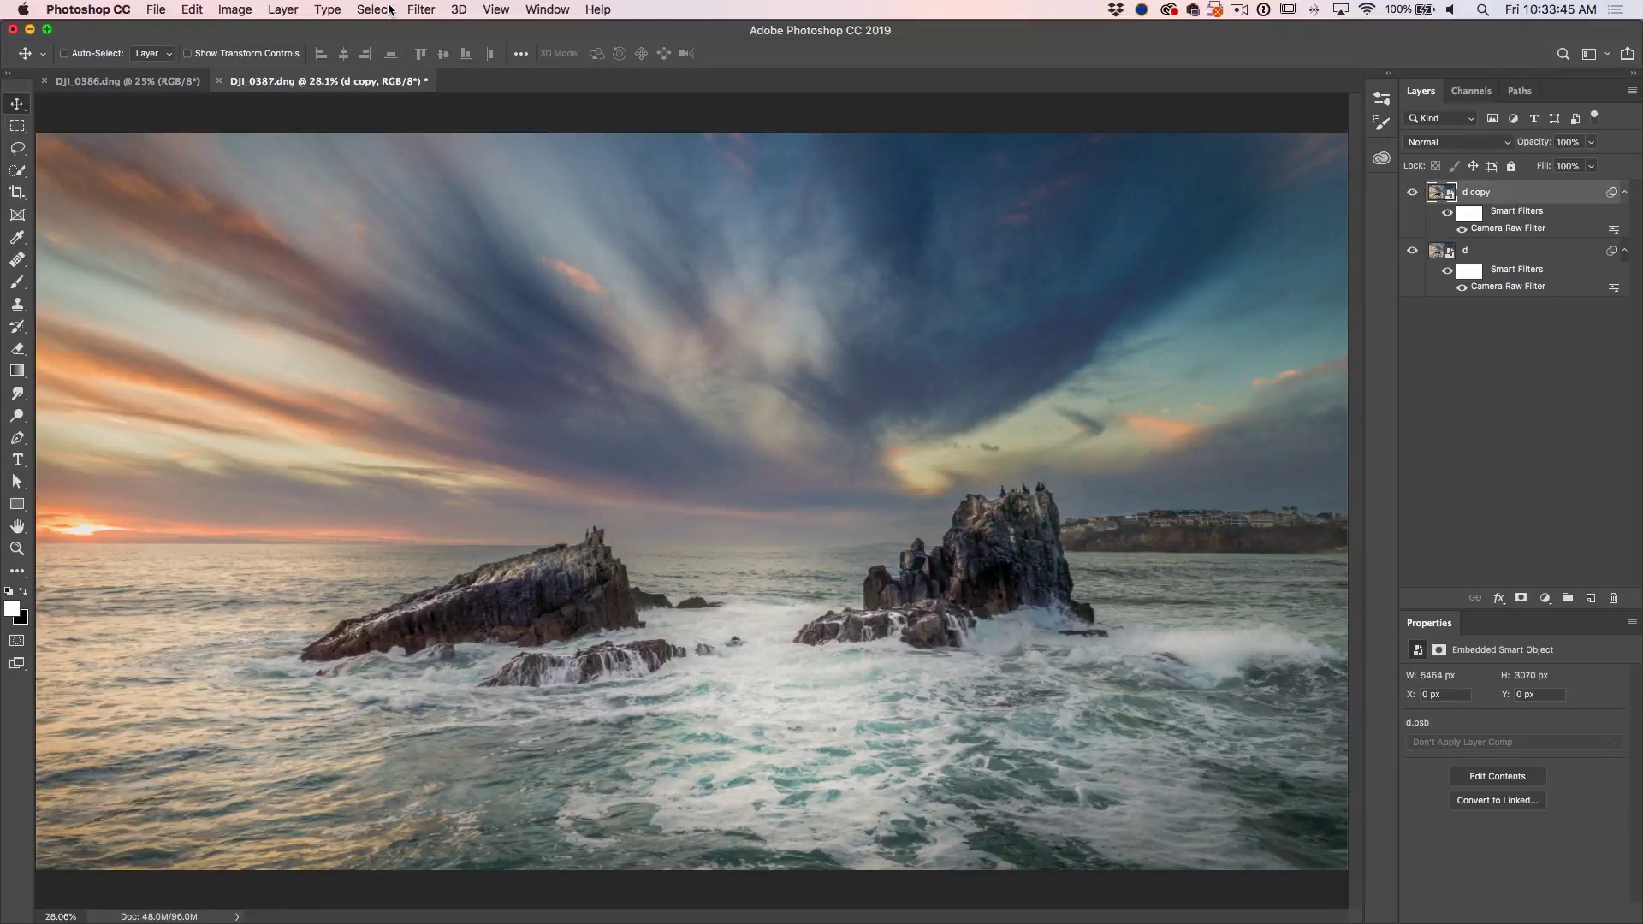
pyautogui.click(421, 9)
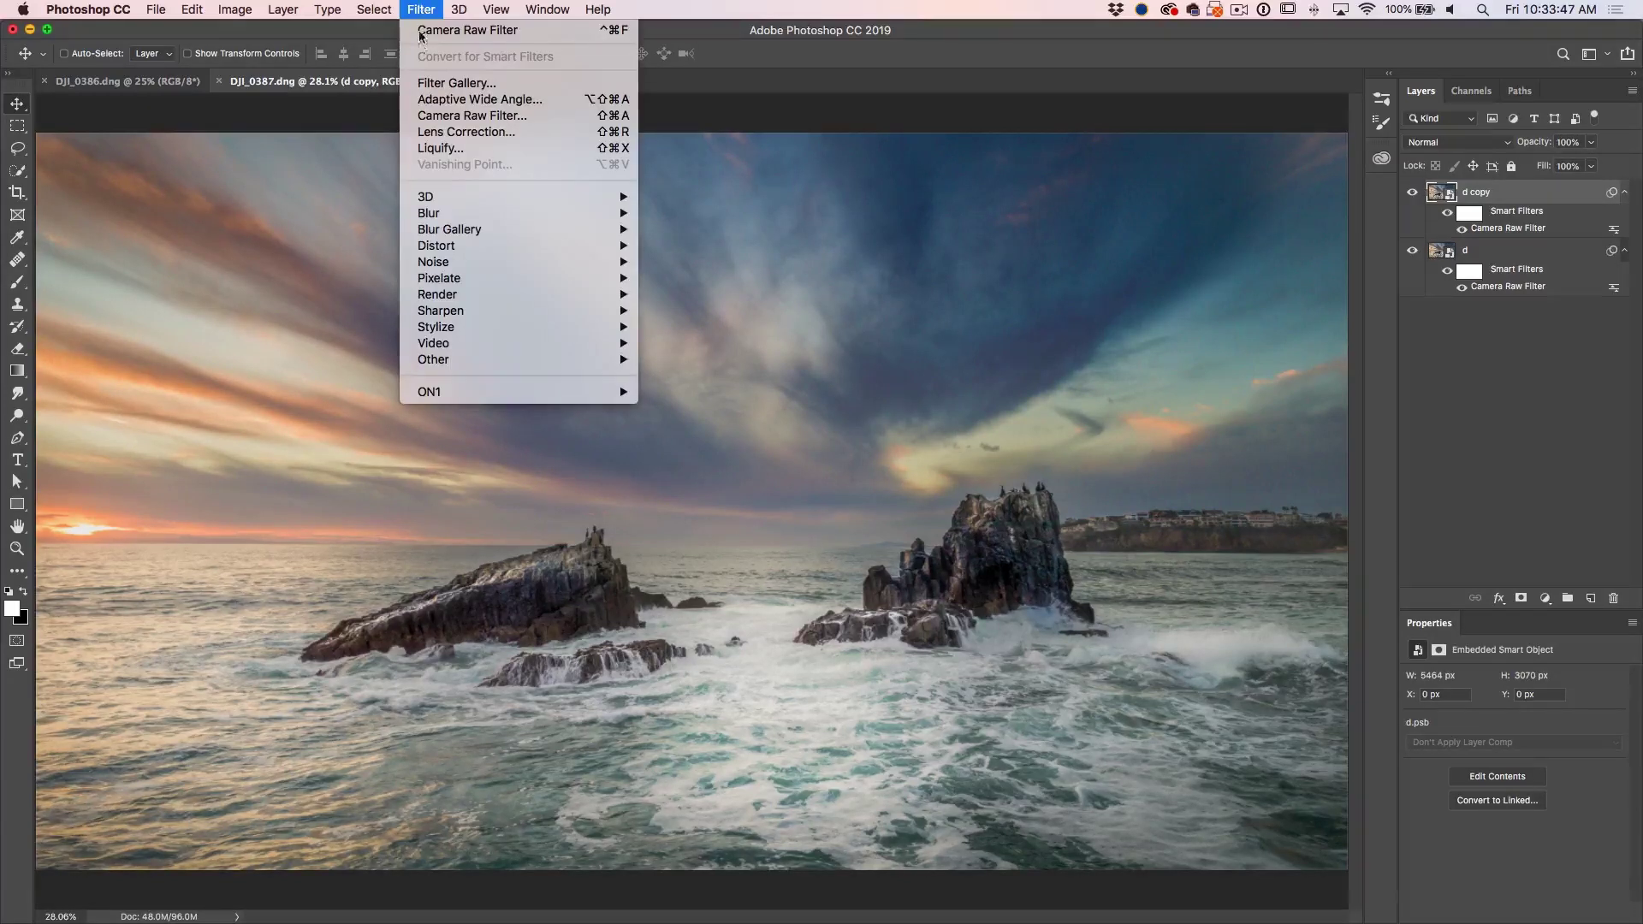
pyautogui.moveTo(466, 359)
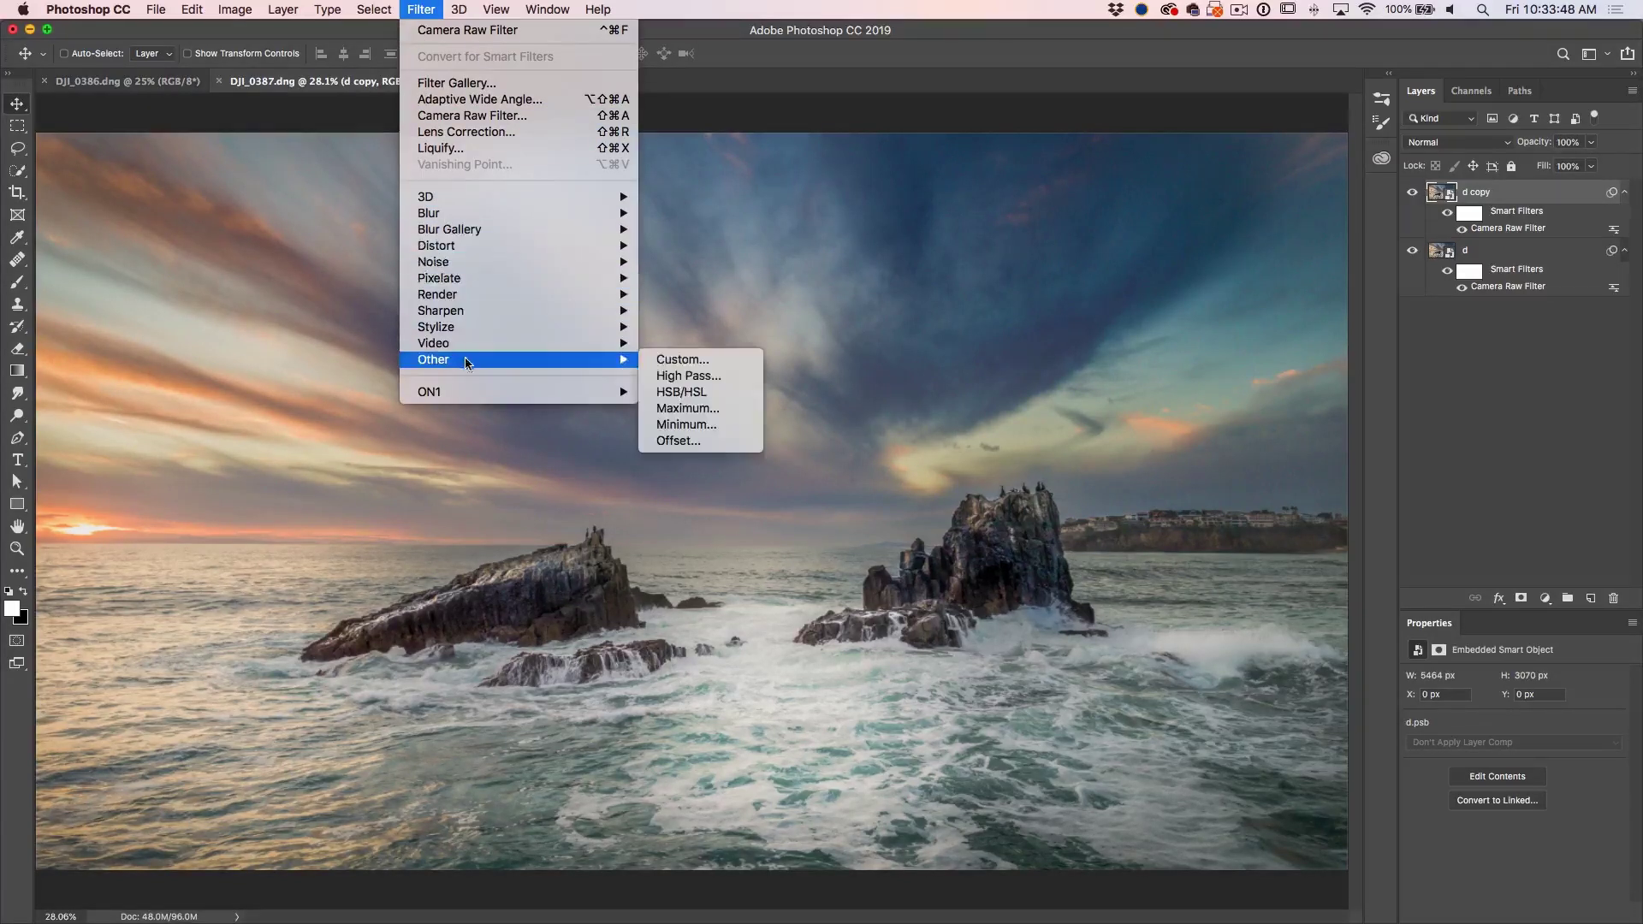
pyautogui.click(732, 377)
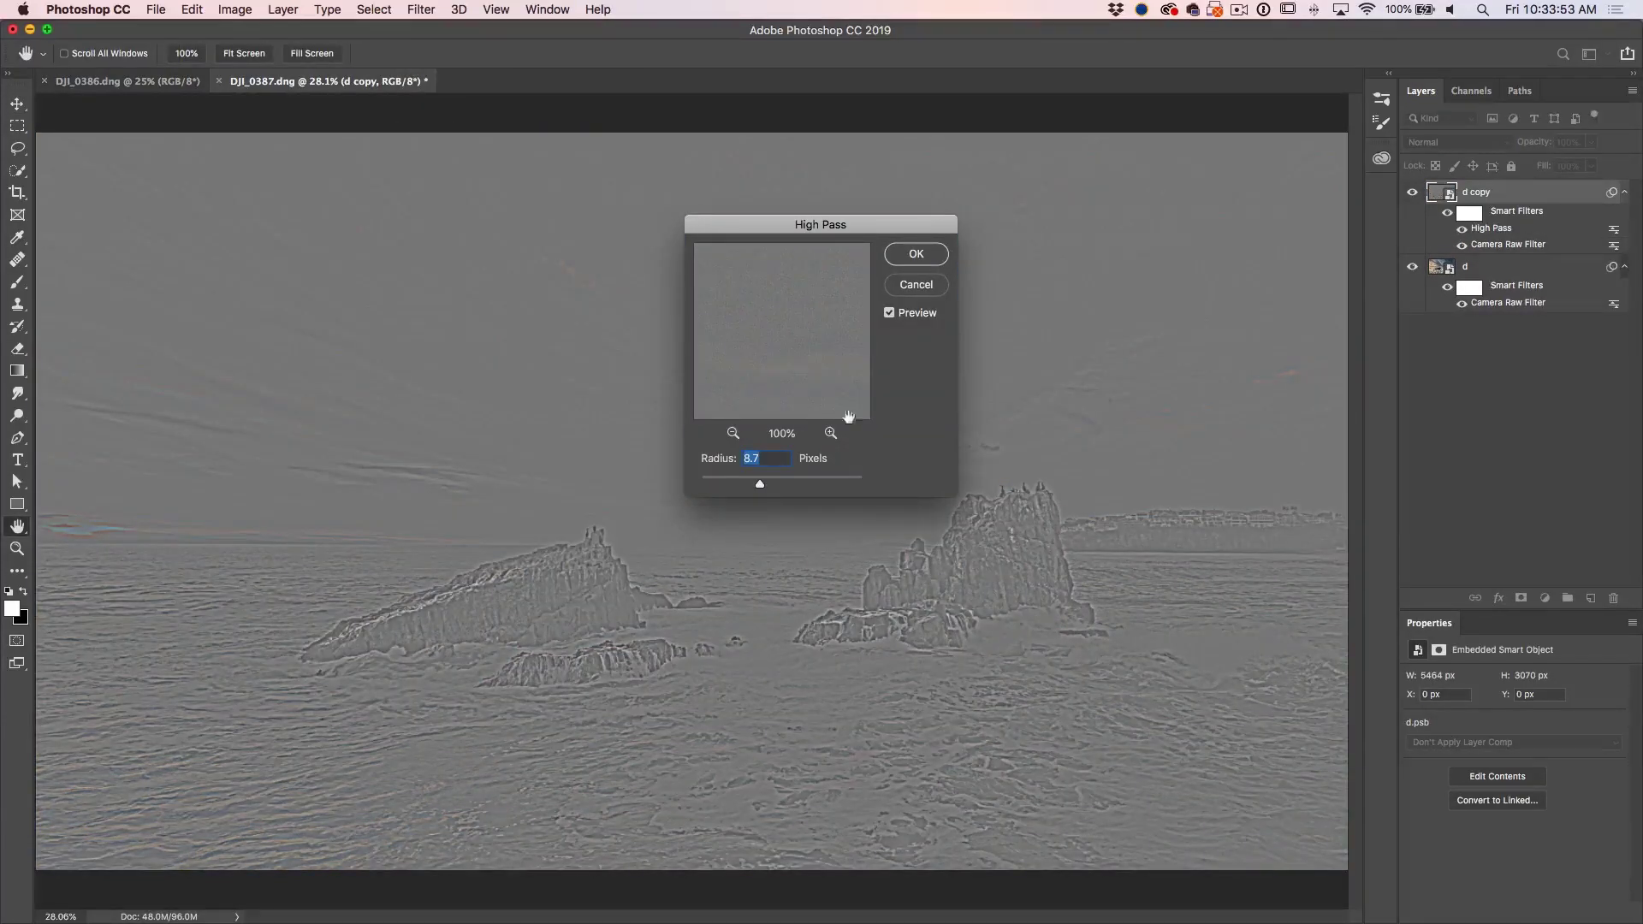
pyautogui.moveTo(759, 484)
pyautogui.mouseDown()
pyautogui.moveTo(720, 486)
pyautogui.moveTo(751, 484)
pyautogui.mouseUp()
pyautogui.click(914, 285)
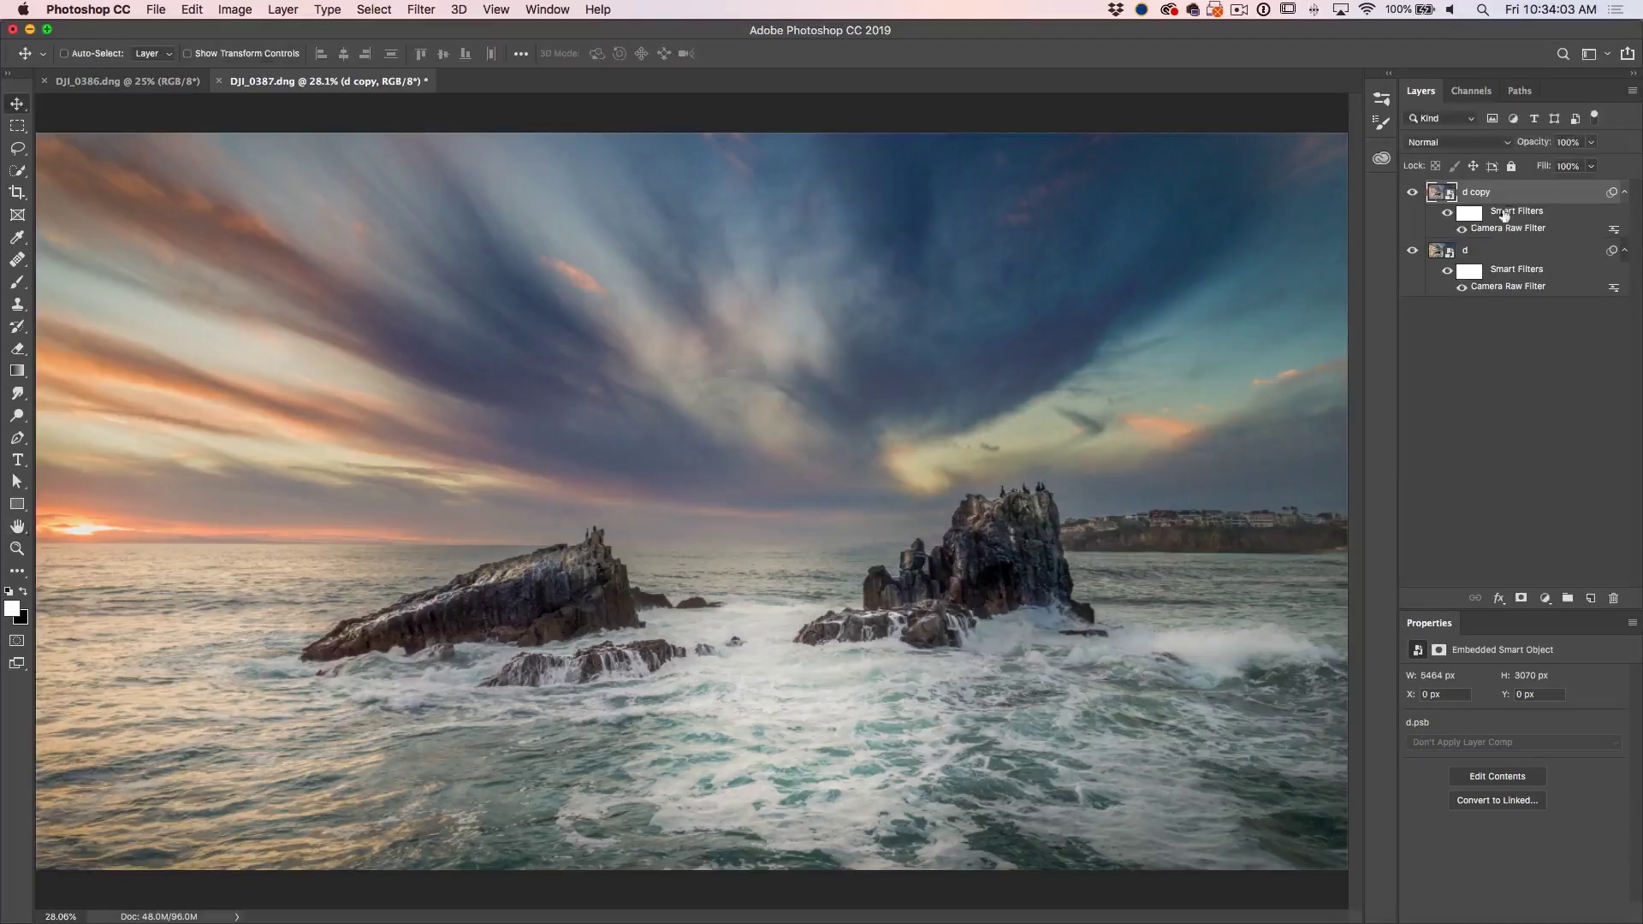
# Set the duplicate layer's blend mode to Overlay and apply a High Pass filter to it with a reduced radius
pyautogui.click(1485, 142)
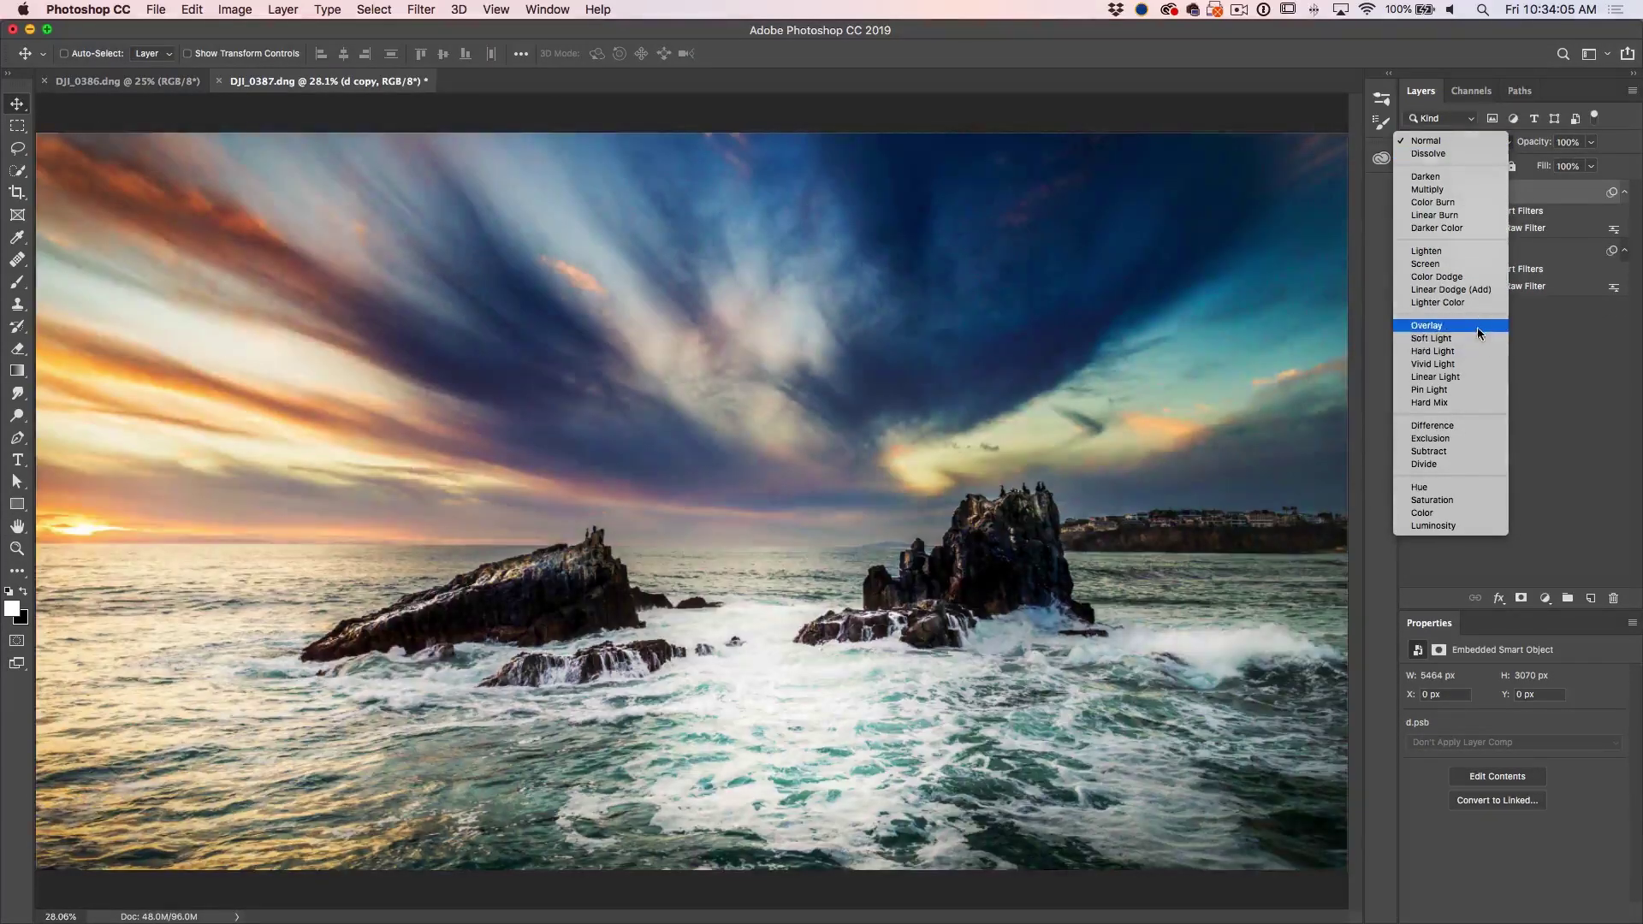
pyautogui.click(1477, 327)
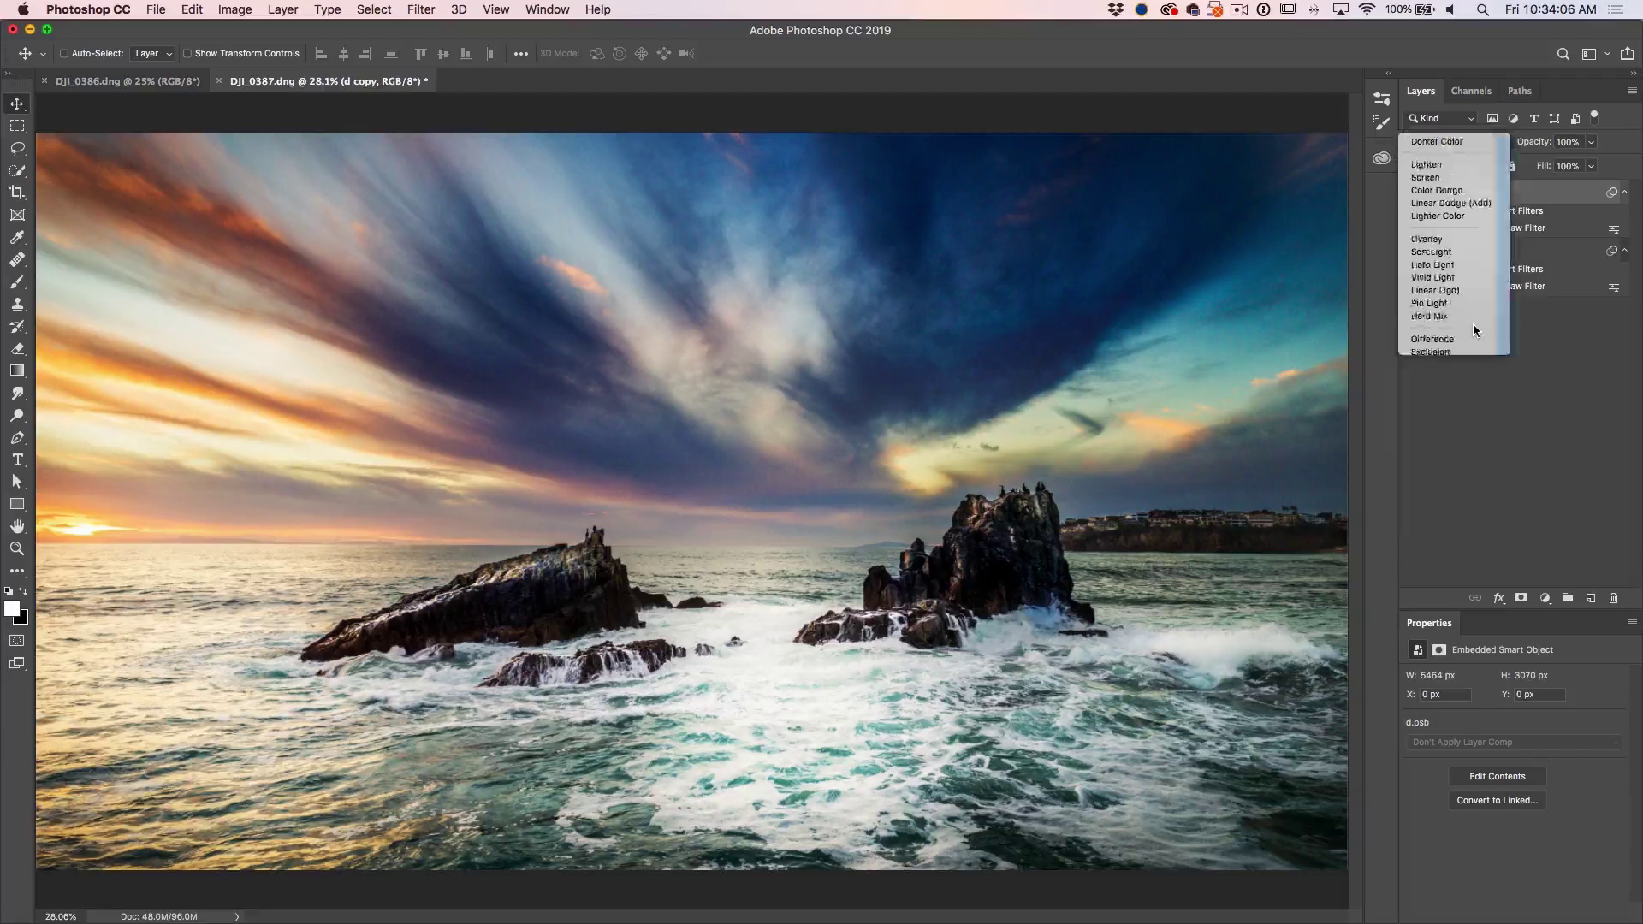
pyautogui.click(420, 10)
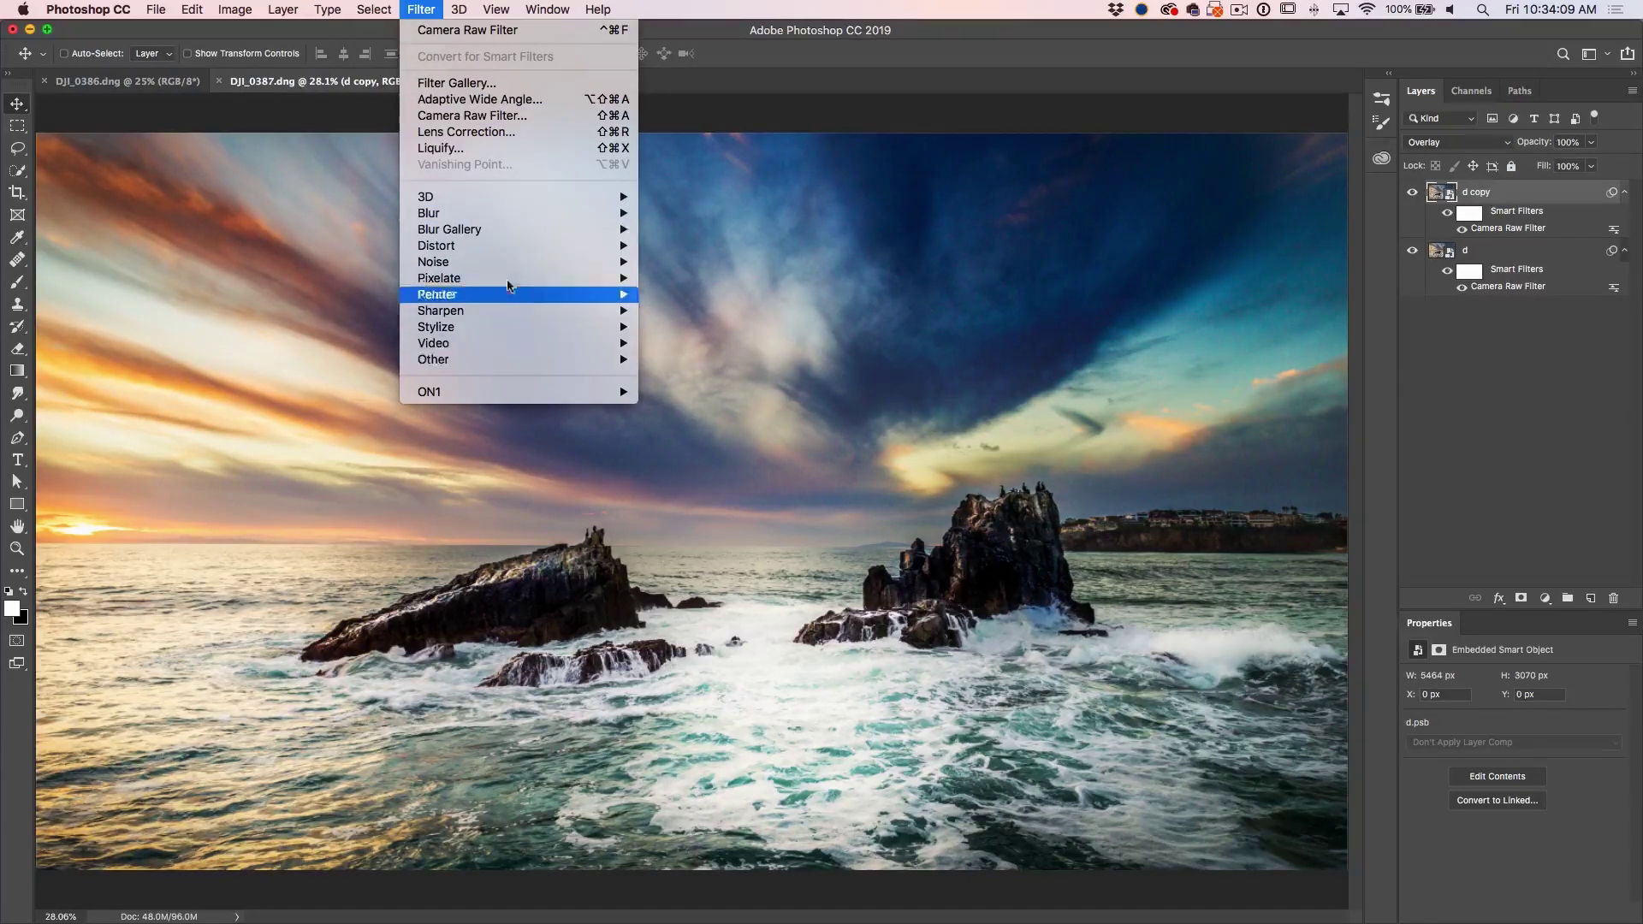
pyautogui.moveTo(518, 195)
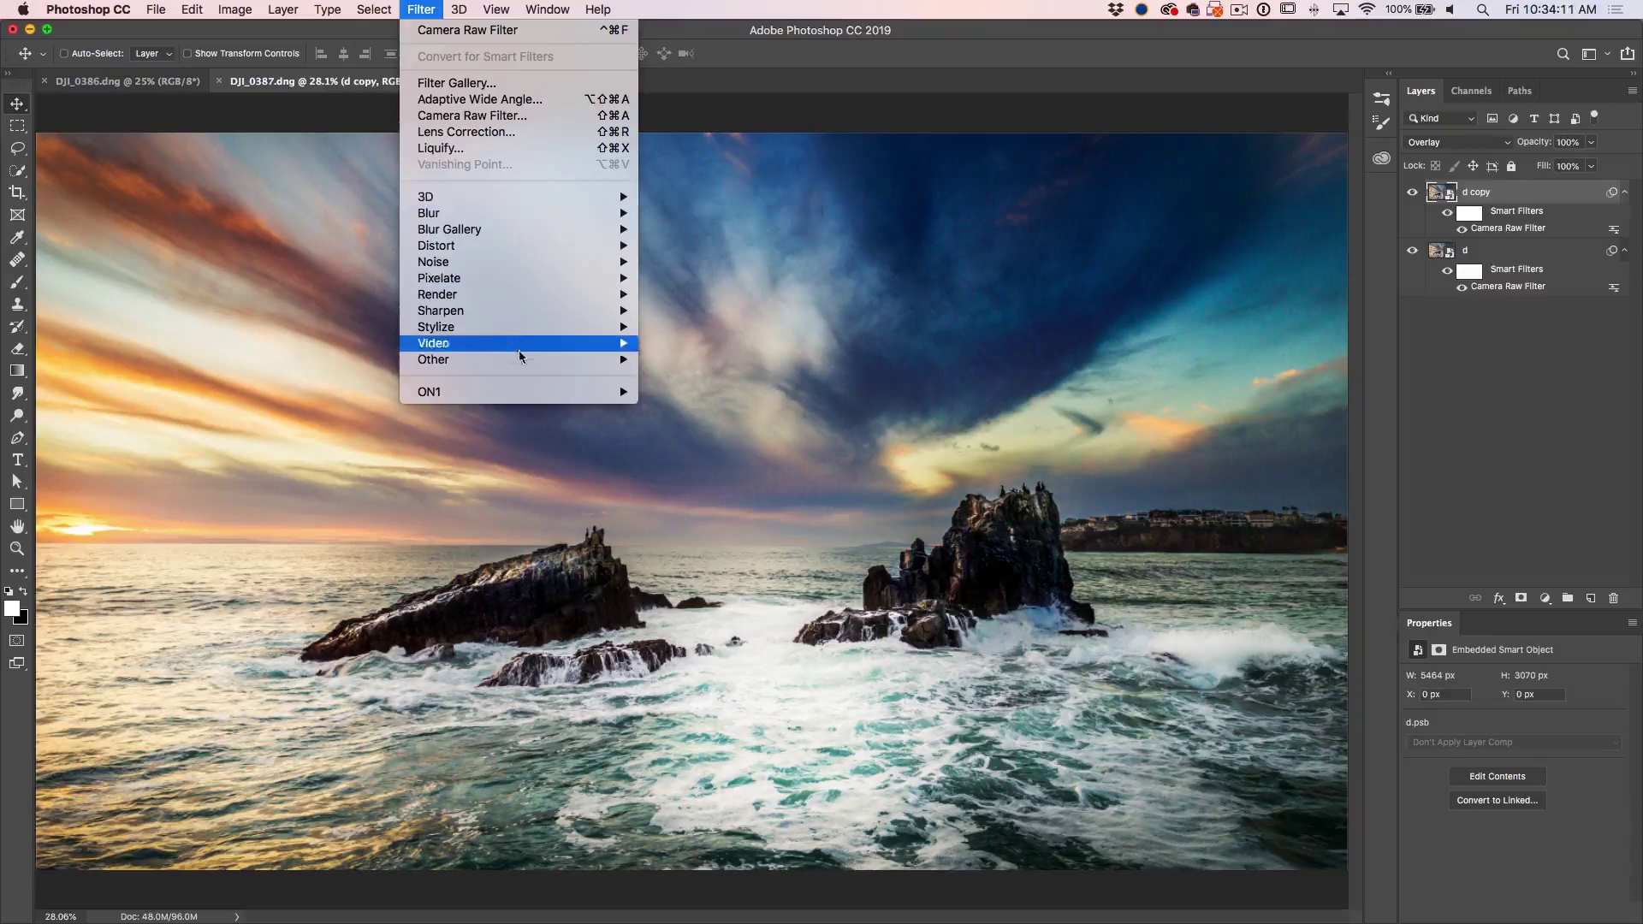
pyautogui.moveTo(531, 361)
pyautogui.click(723, 376)
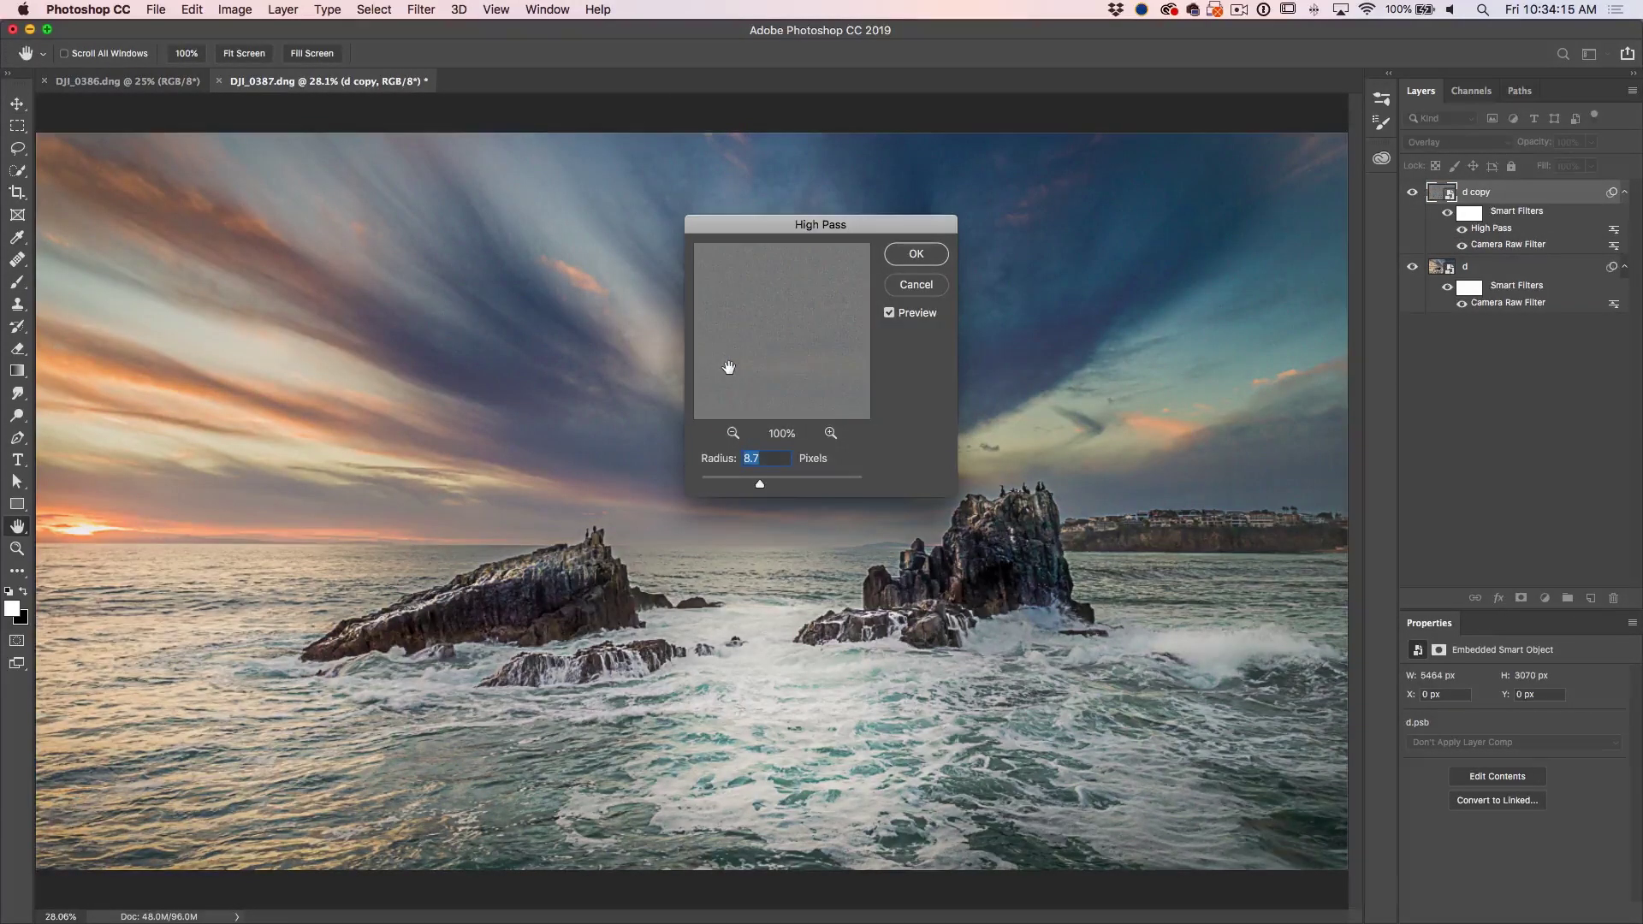
pyautogui.moveTo(760, 485)
pyautogui.mouseDown()
pyautogui.moveTo(676, 498)
pyautogui.moveTo(734, 483)
pyautogui.mouseUp()
pyautogui.click(923, 253)
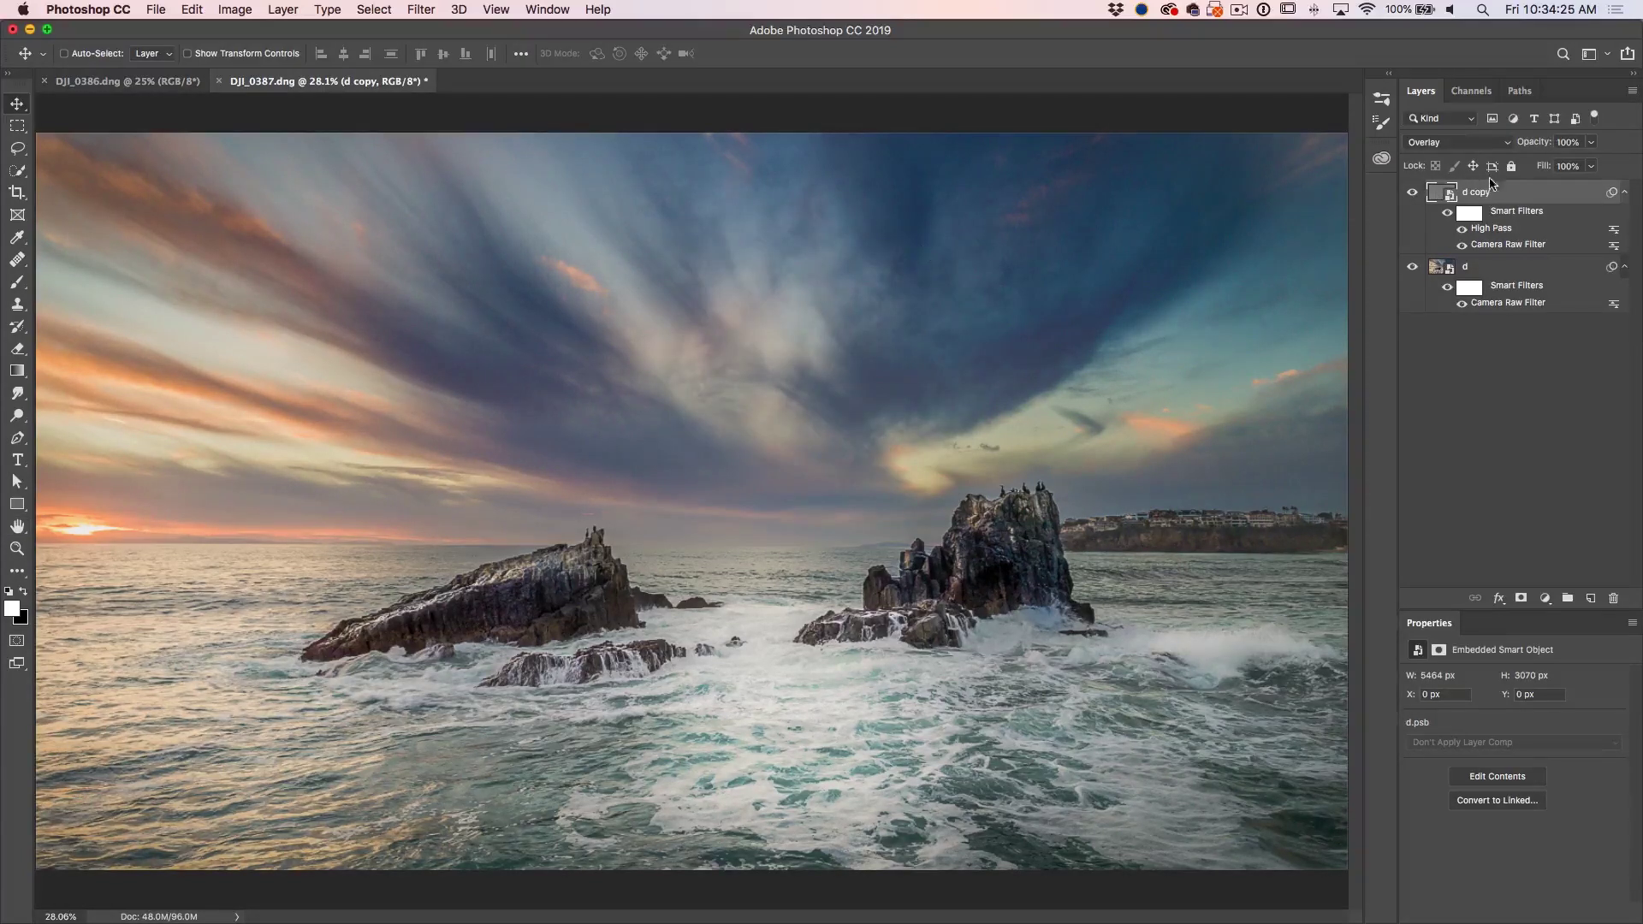
# Lower the High Pass layer's opacity to 50% and add a white layer mask to it
pyautogui.click(1522, 599)
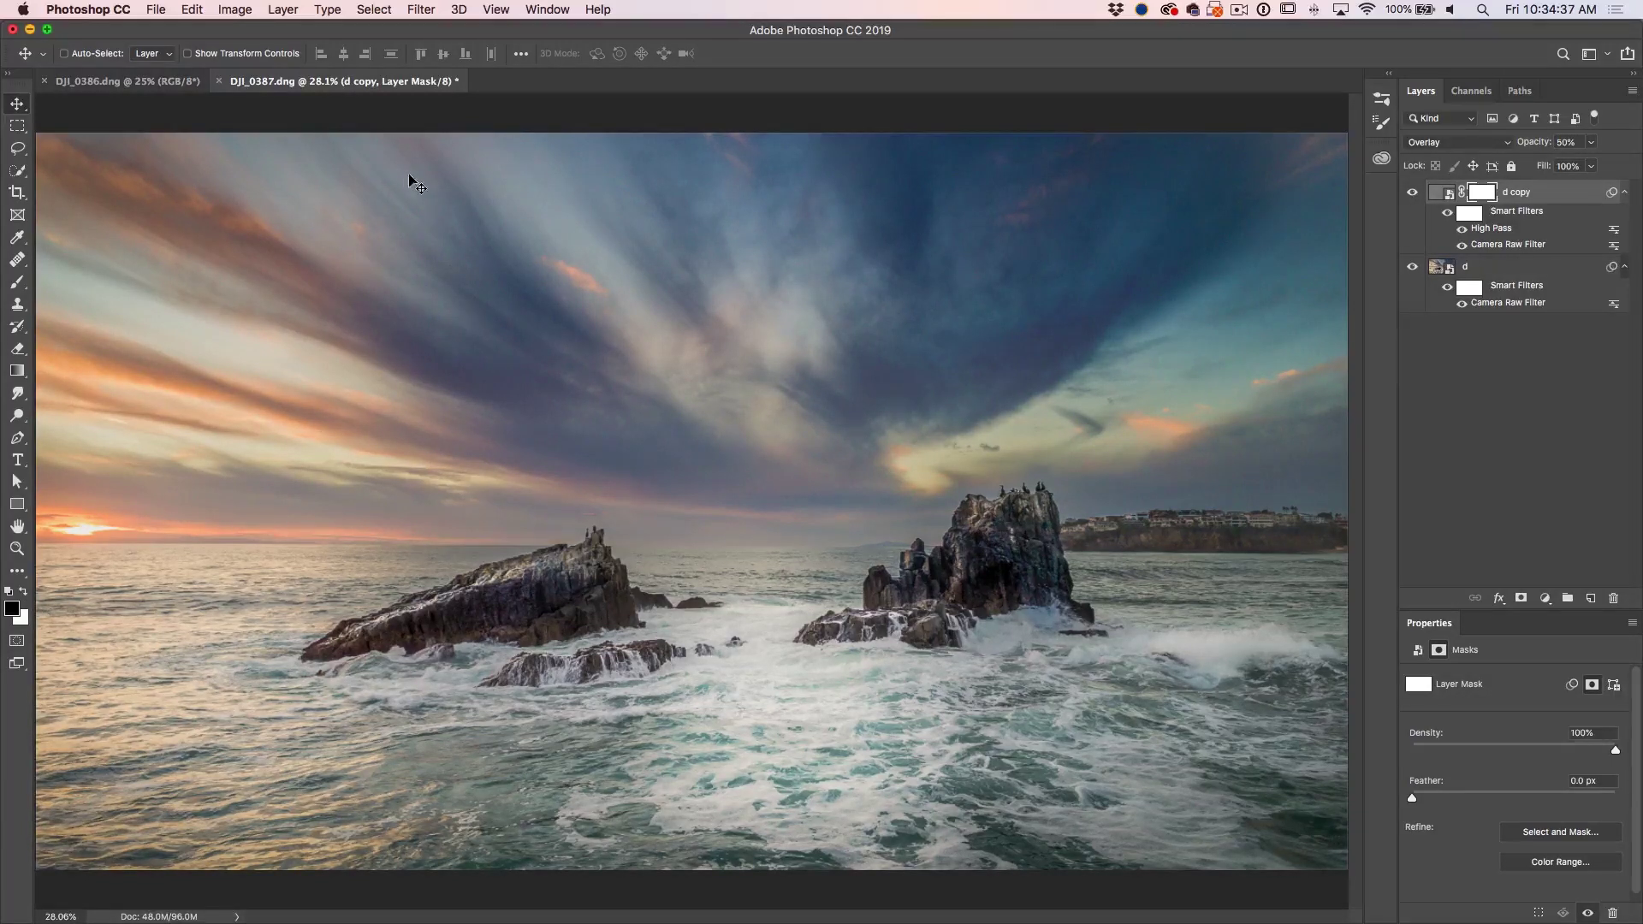
# Paint black over the sky on the High Pass layer's mask with a greatly enlarged brush at 50% opacity
pyautogui.press('b')
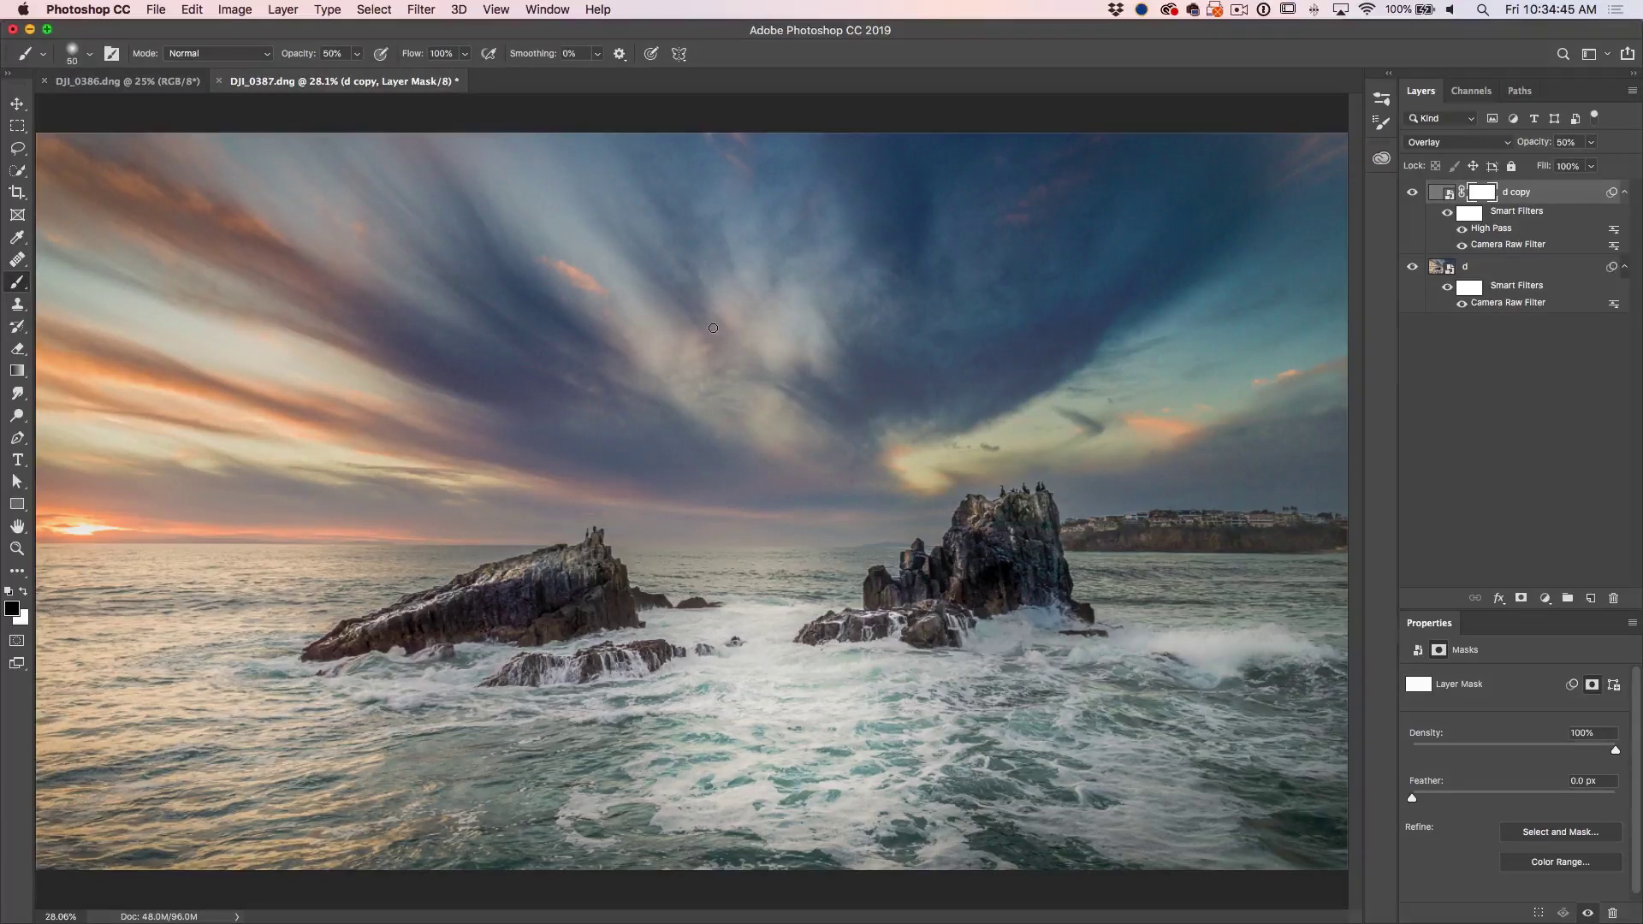
pyautogui.press(']')
pyautogui.press(']')
pyautogui.press(']')
pyautogui.press(']')
pyautogui.press(']')
pyautogui.press(']')
pyautogui.press(']')
pyautogui.press(']')
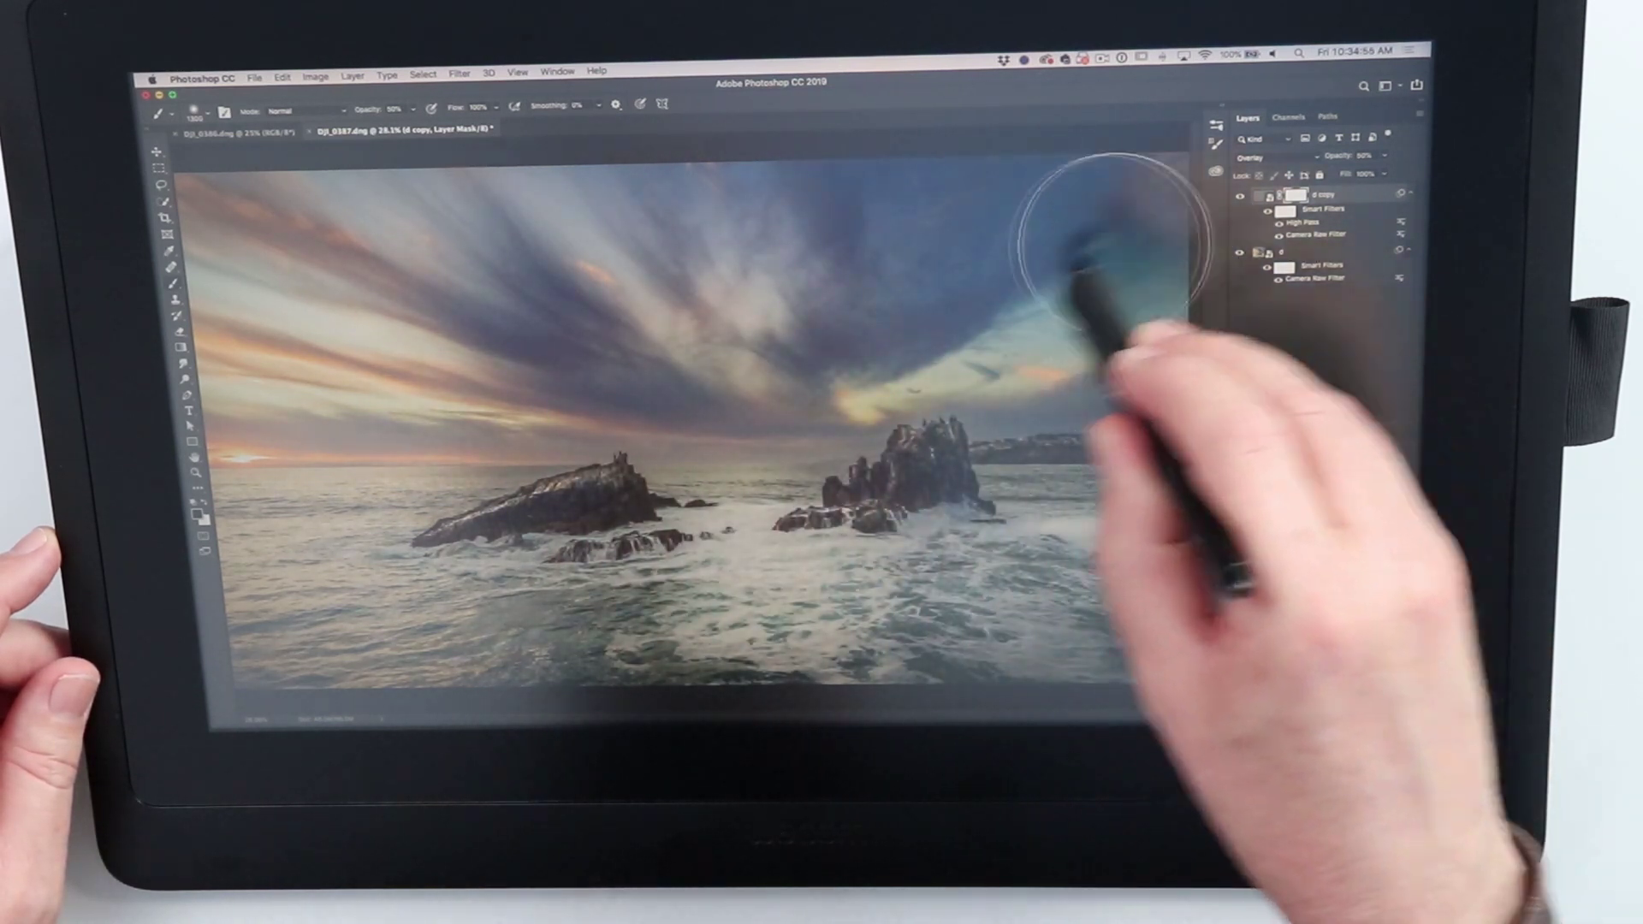
pyautogui.moveTo(1115, 248)
pyautogui.mouseDown()
pyautogui.moveTo(847, 310)
pyautogui.moveTo(731, 372)
pyautogui.moveTo(766, 328)
pyautogui.mouseUp()
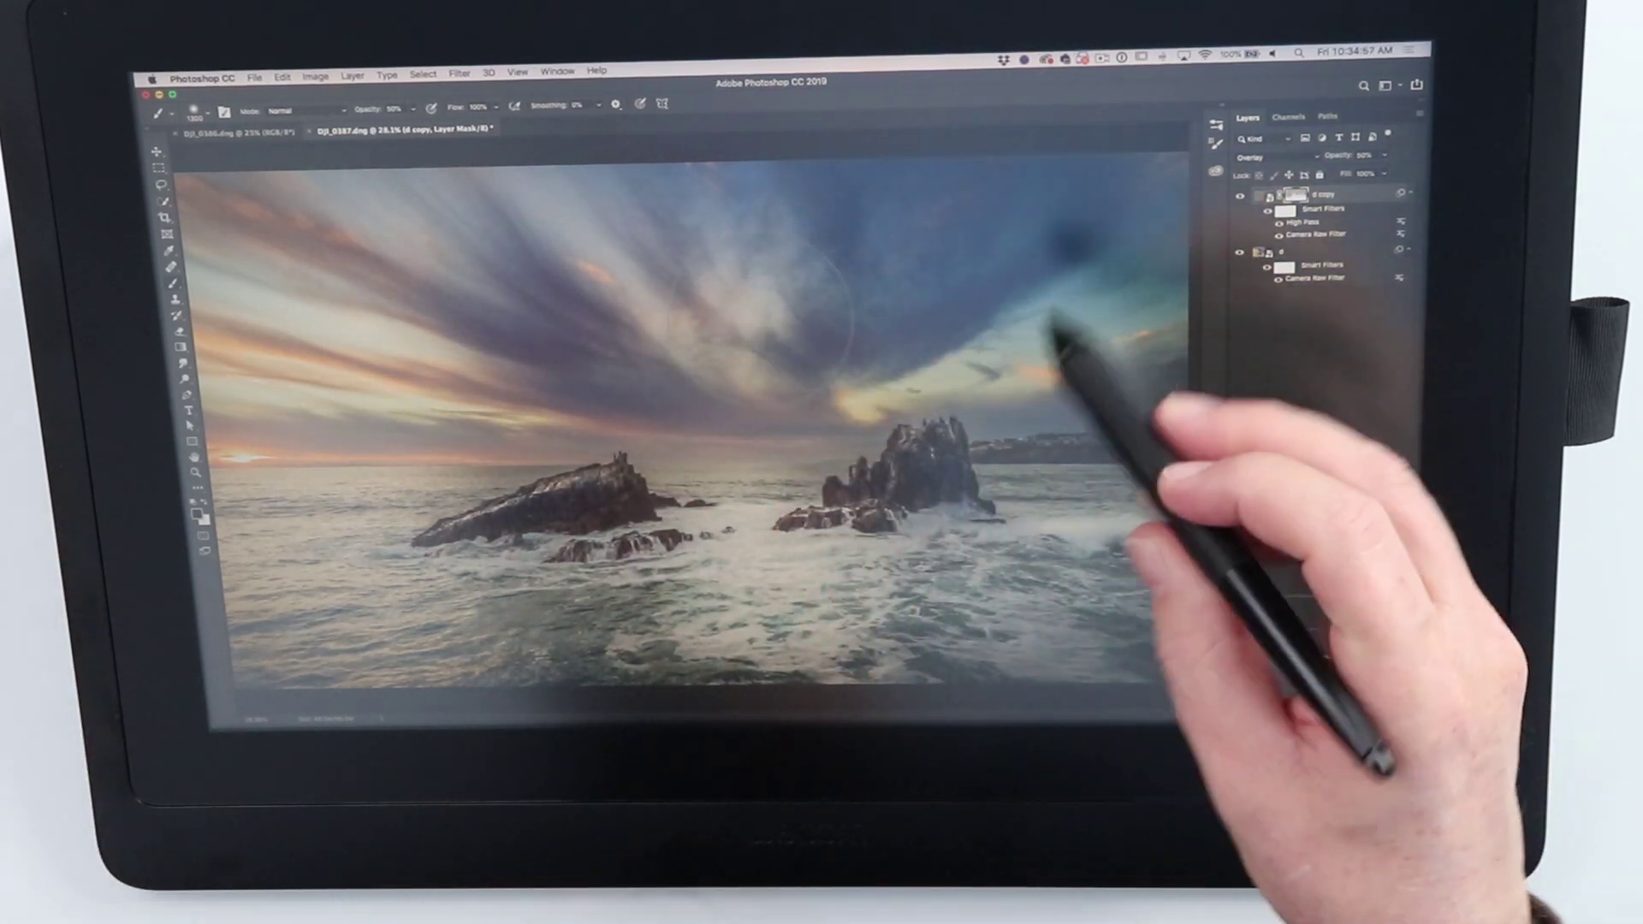